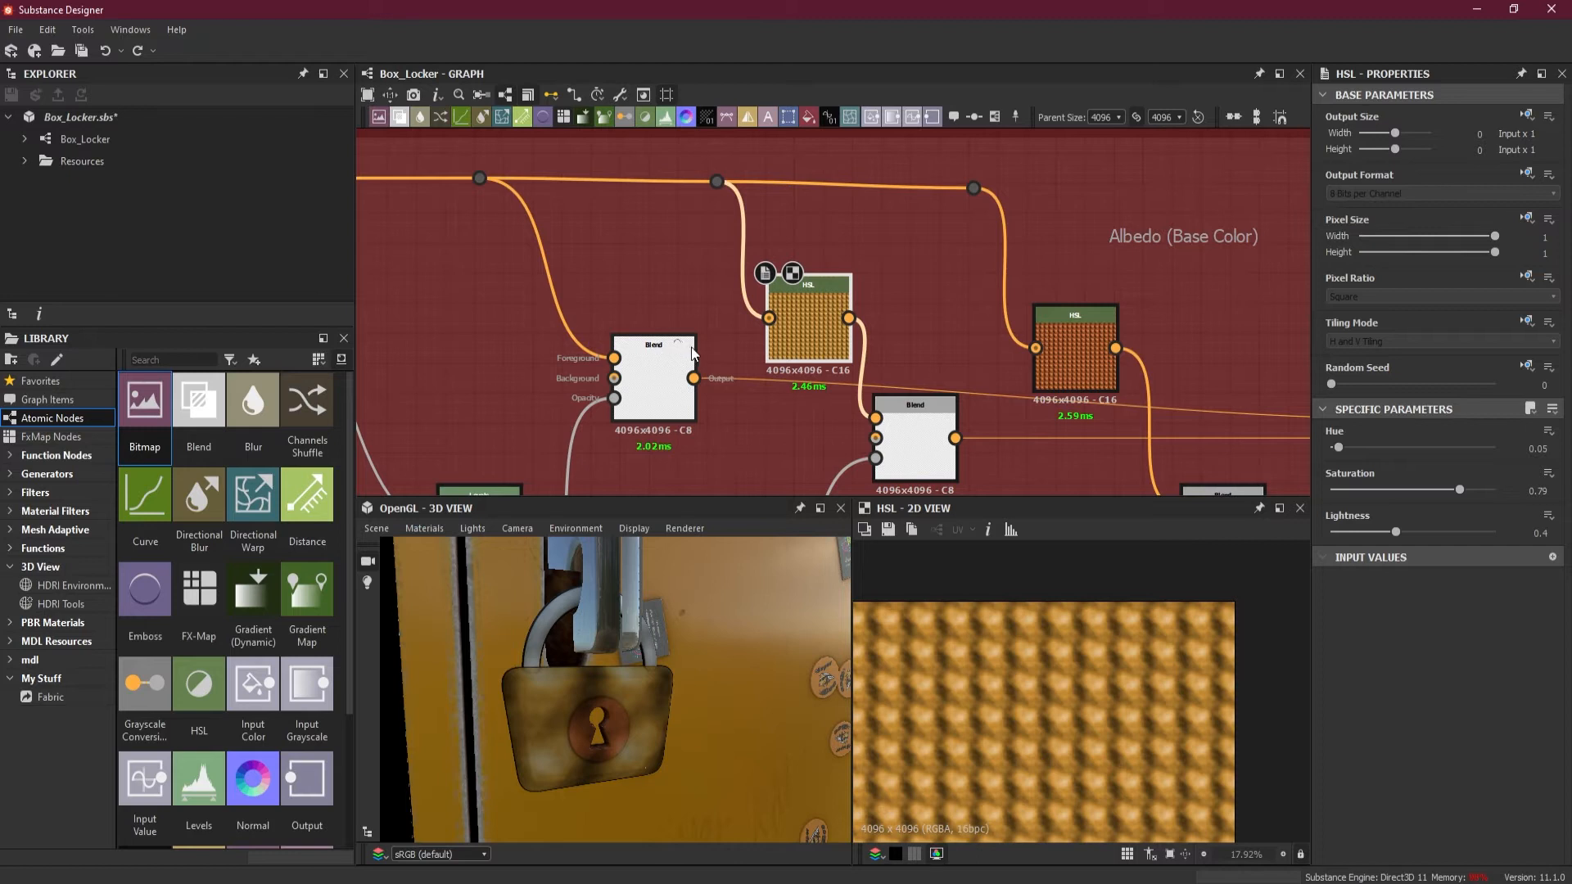
- Trace the graph back from the Albedo (Base Color) frame to the node chains in the Lock frame
{"action": "scroll", "coordinate": [824, 150], "scroll_direction": "down", "scroll_amount": 7}
{"action": "mouse_move", "coordinate": [737, 211]}
{"action": "middle_mouse_down"}
{"action": "mouse_move", "coordinate": [875, 254]}
{"action": "mouse_move", "coordinate": [1083, 256]}
{"action": "middle_mouse_up"}
{"action": "mouse_move", "coordinate": [573, 329]}
{"action": "middle_mouse_down"}
{"action": "mouse_move", "coordinate": [632, 342]}
{"action": "mouse_move", "coordinate": [1047, 297]}
{"action": "middle_mouse_up"}
{"action": "left_click_drag", "start_coordinate": [587, 257], "coordinate": [962, 258]}
{"action": "scroll", "coordinate": [780, 237], "scroll_direction": "up", "scroll_amount": 1}
{"action": "scroll", "coordinate": [700, 253], "scroll_direction": "down", "scroll_amount": 4}
{"action": "middle_click_drag", "start_coordinate": [527, 284], "coordinate": [1146, 241]}
{"action": "middle_click_drag", "start_coordinate": [490, 322], "coordinate": [1023, 323]}
{"action": "middle_click_drag", "start_coordinate": [798, 263], "coordinate": [1234, 277]}
{"action": "middle_click_drag", "start_coordinate": [687, 278], "coordinate": [947, 295]}
{"action": "middle_click_drag", "start_coordinate": [437, 313], "coordinate": [930, 308]}
{"action": "middle_click_drag", "start_coordinate": [573, 322], "coordinate": [1025, 326]}
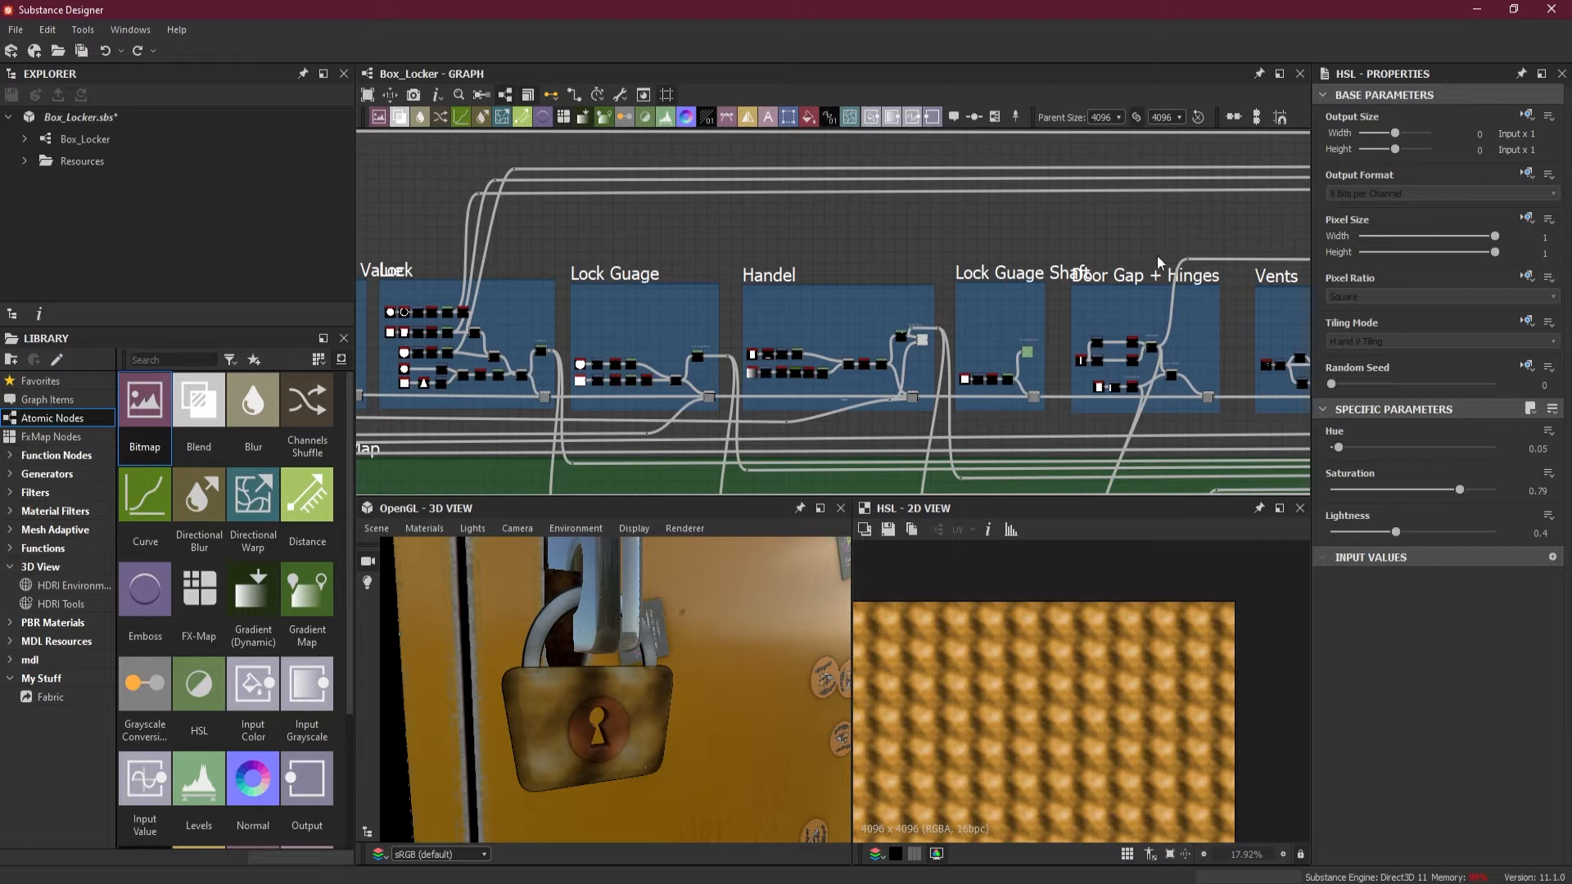
{"action": "middle_click_drag", "start_coordinate": [581, 293], "coordinate": [778, 292]}
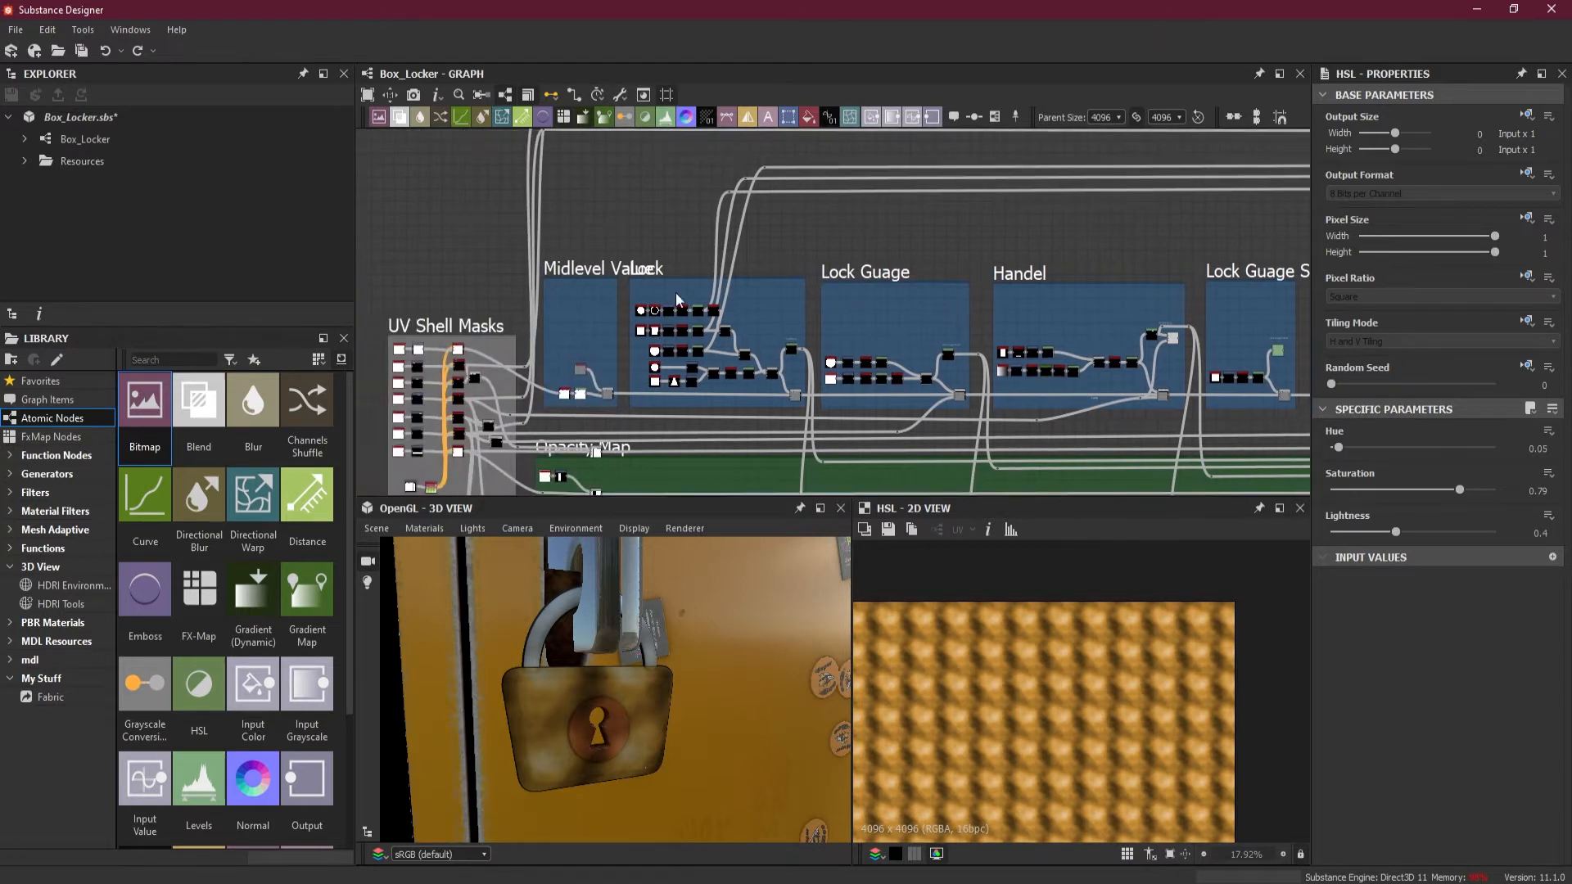
{"action": "scroll", "coordinate": [797, 352], "scroll_direction": "up", "scroll_amount": 3}
{"action": "middle_click_drag", "start_coordinate": [892, 380], "coordinate": [874, 311]}
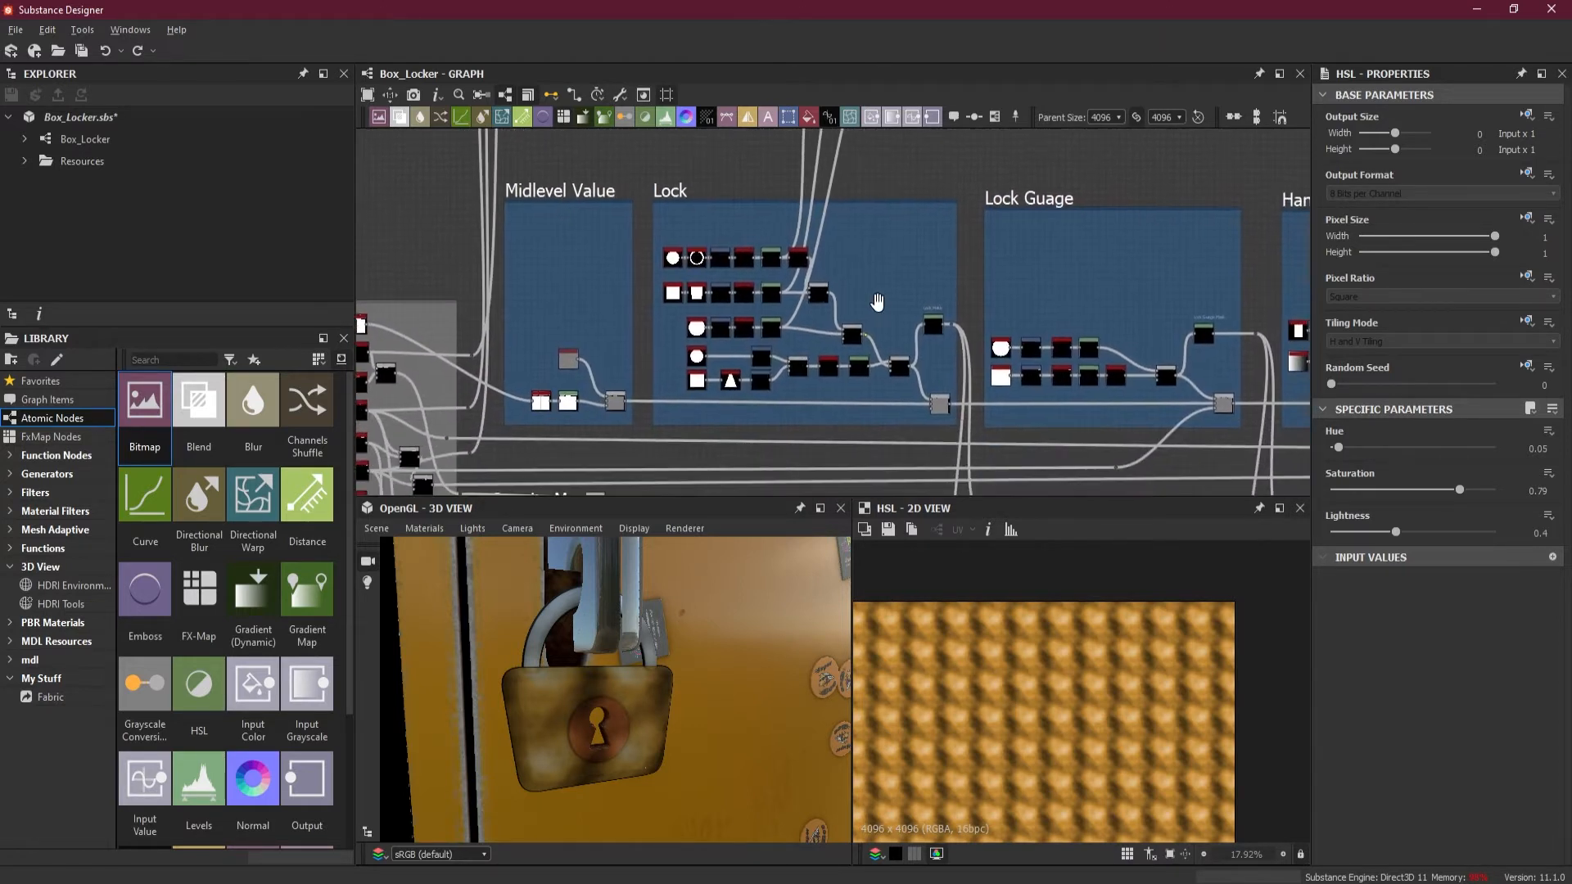
{"action": "middle_click_drag", "start_coordinate": [602, 325], "coordinate": [880, 321]}
{"action": "scroll", "coordinate": [1161, 277], "scroll_direction": "up", "scroll_amount": 6}
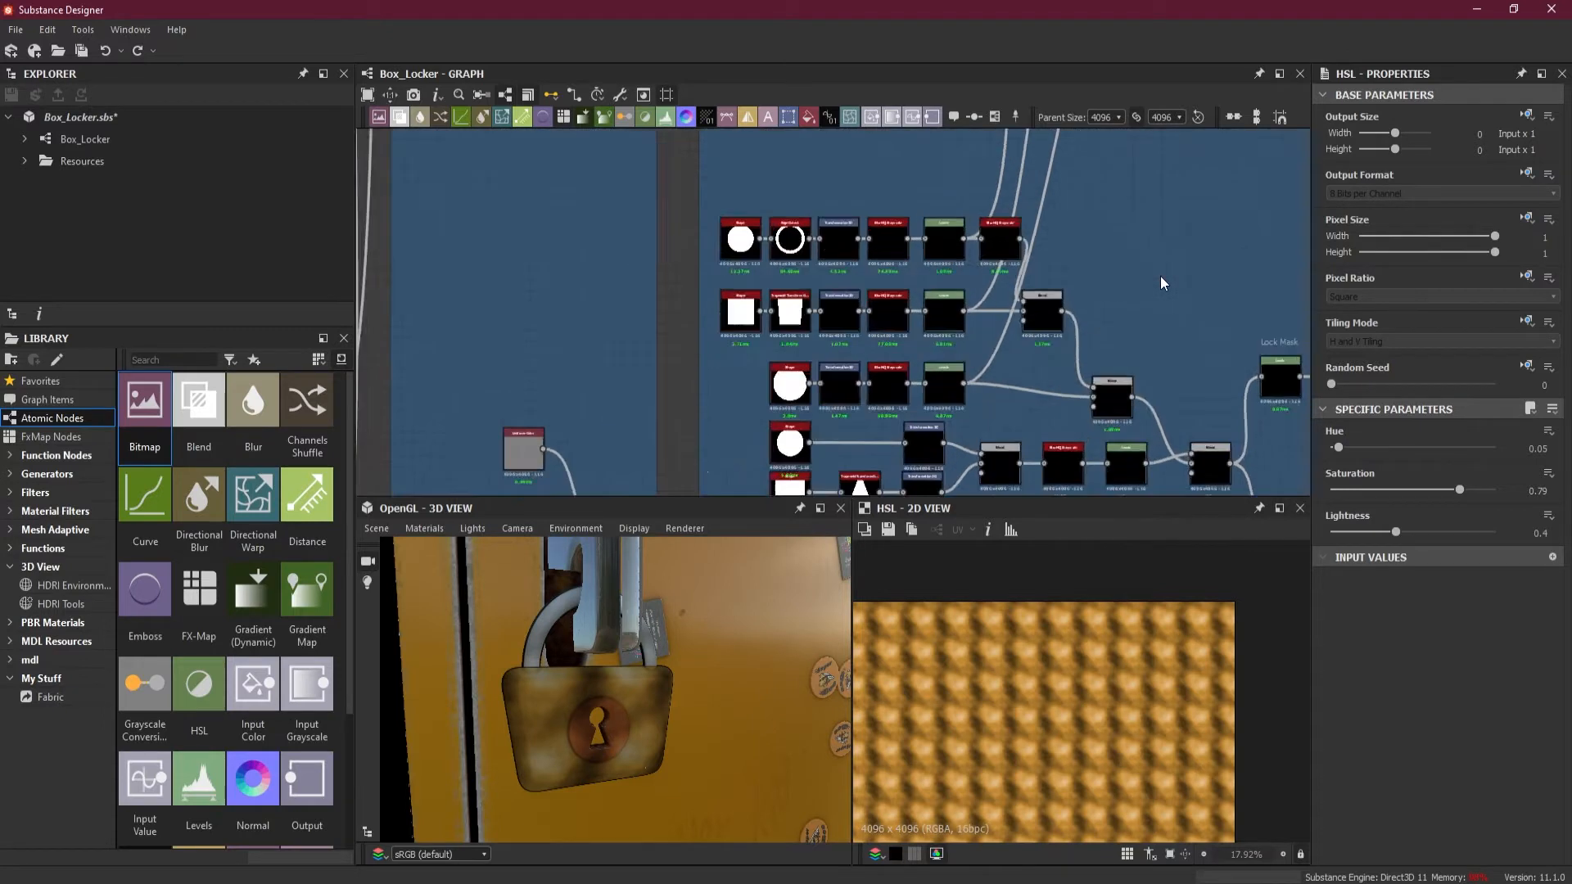
{"action": "middle_click_drag", "start_coordinate": [593, 297], "coordinate": [894, 265]}
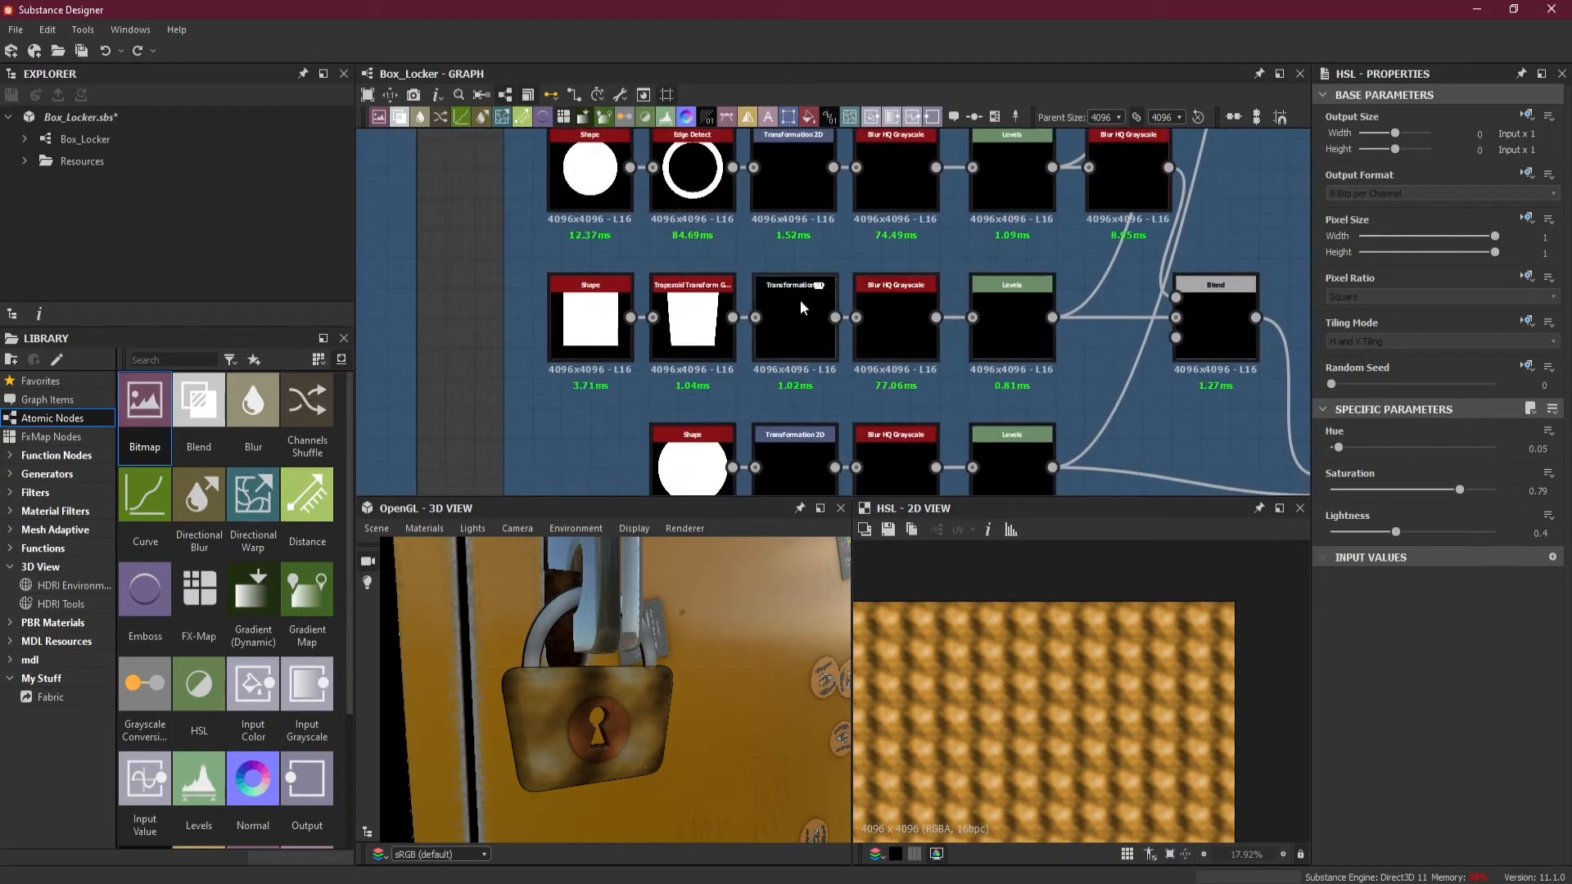
- Set the Bottom Stretch of the padlock body's Trapezoid Transform node to 0.04 and check the lock's shape on the model
{"action": "scroll", "coordinate": [704, 324], "scroll_direction": "up", "scroll_amount": 1}
{"action": "left_click", "coordinate": [691, 325]}
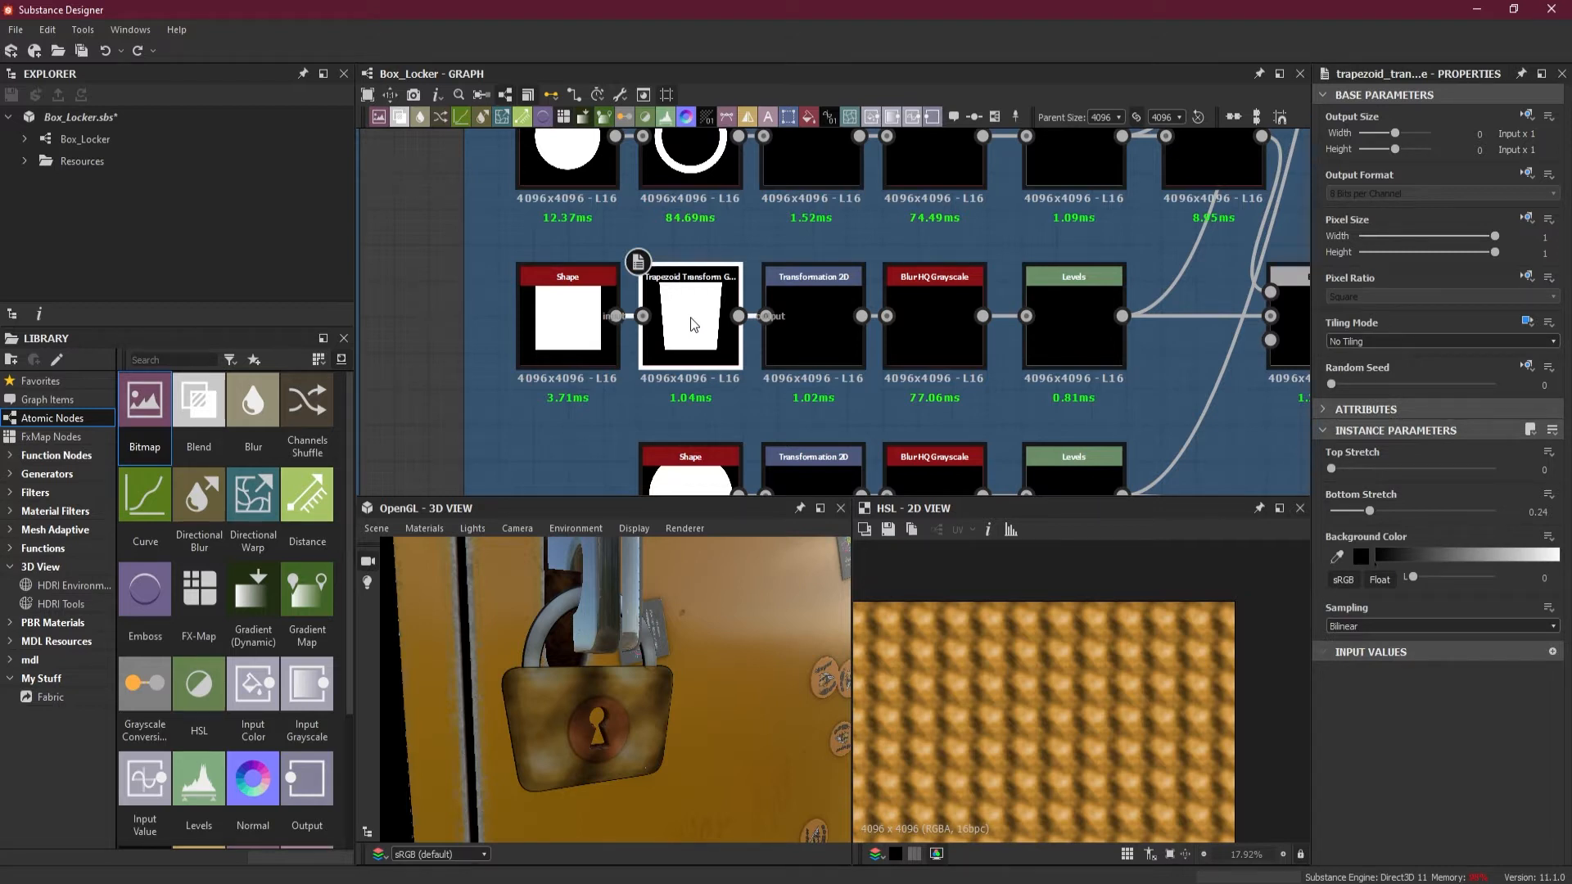
{"action": "left_click_drag", "start_coordinate": [1369, 514], "coordinate": [1343, 520]}
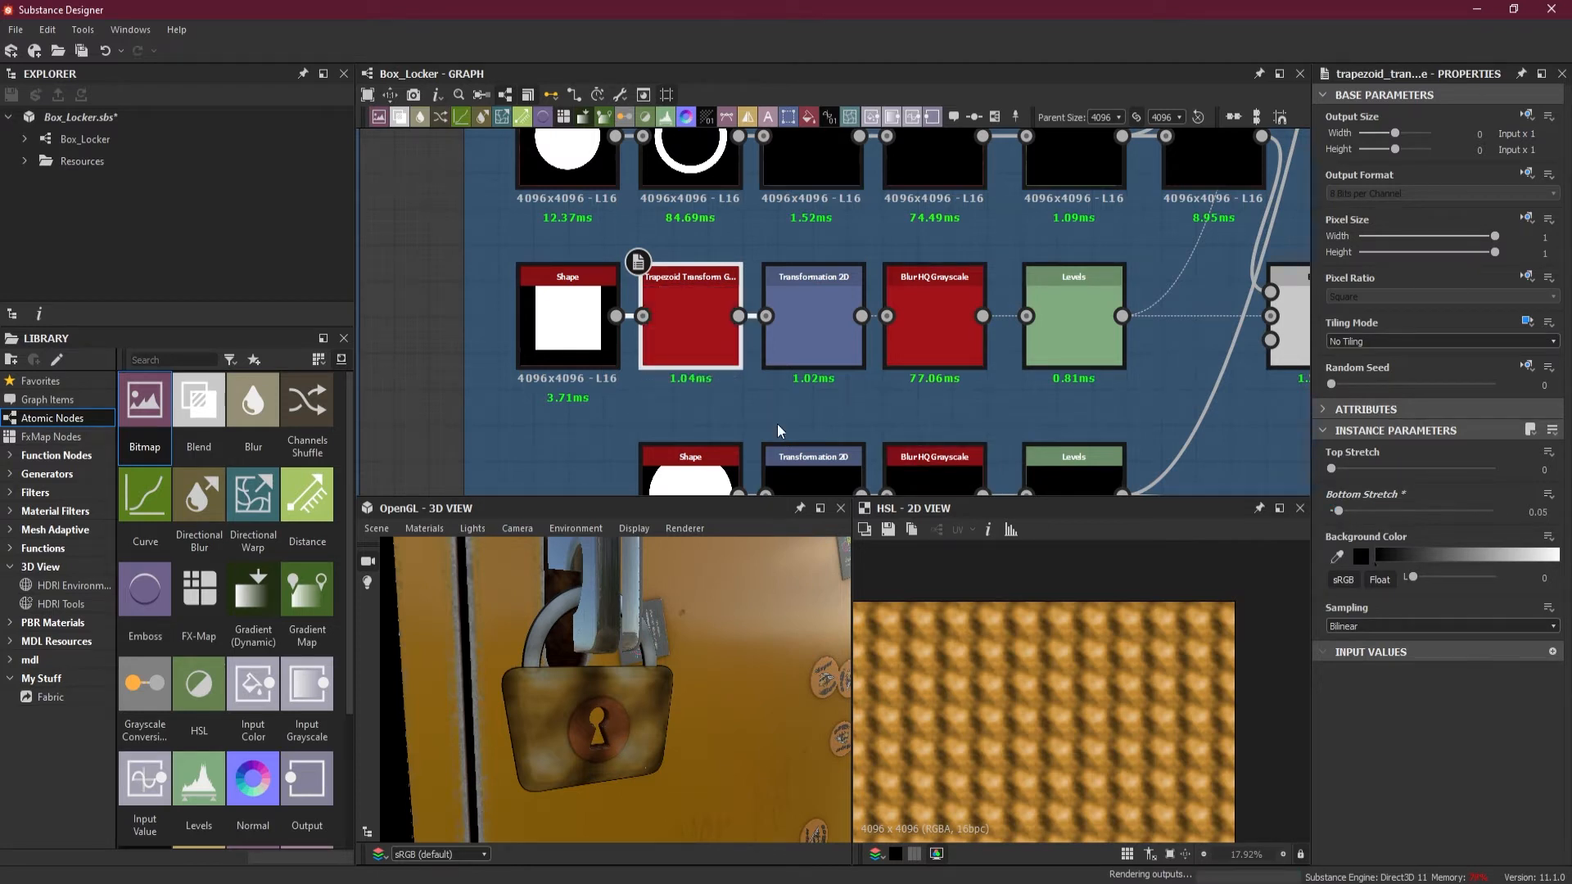
{"action": "double_click", "coordinate": [692, 328]}
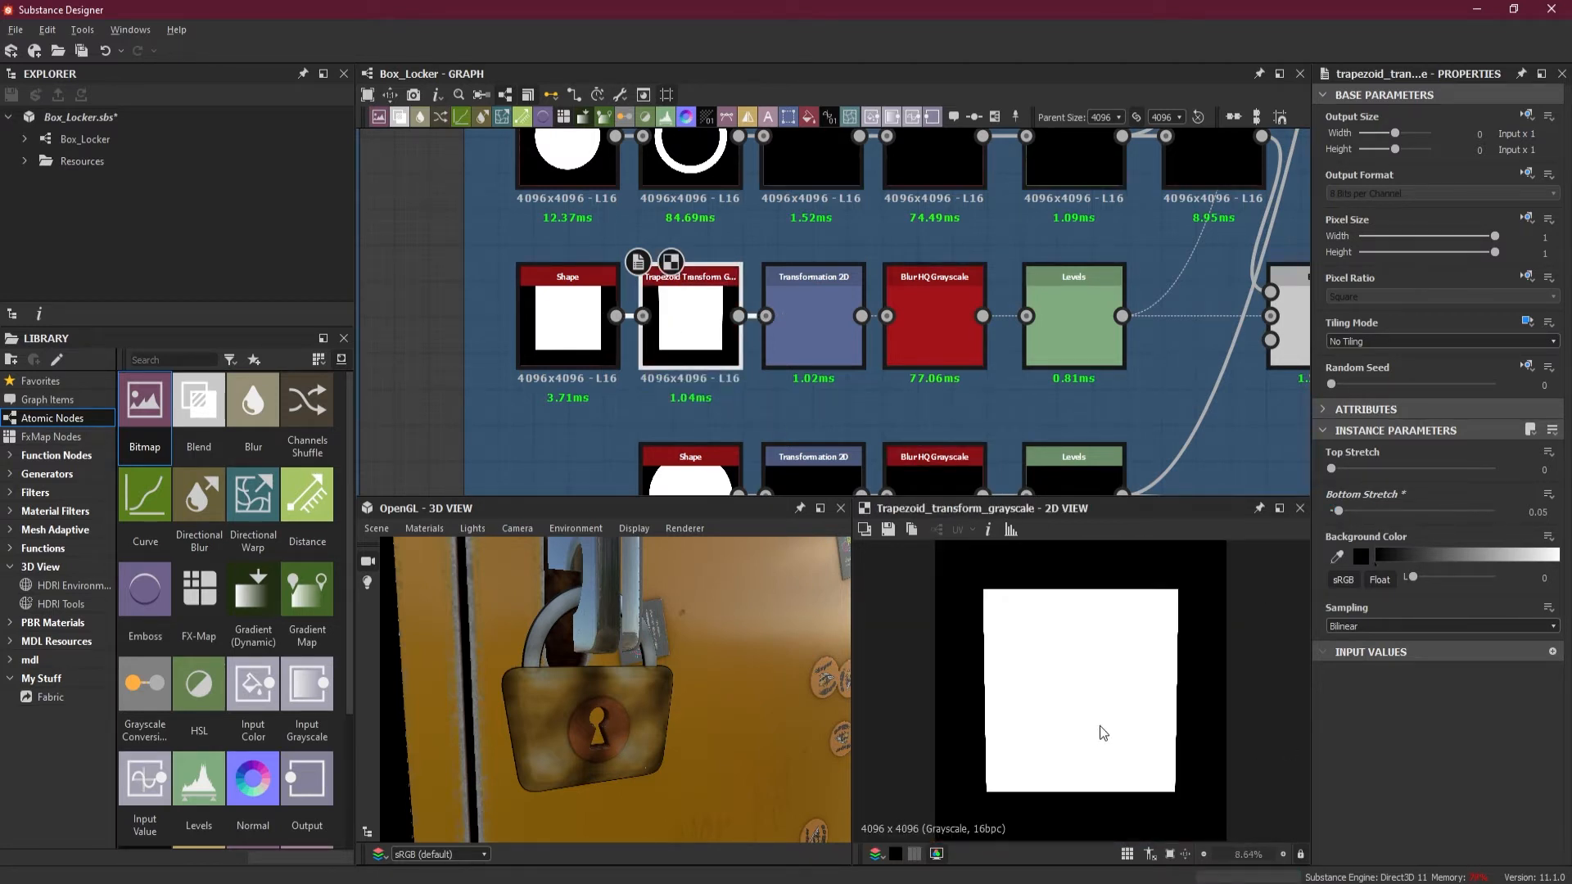
{"action": "left_click_drag", "start_coordinate": [1339, 517], "coordinate": [1329, 518]}
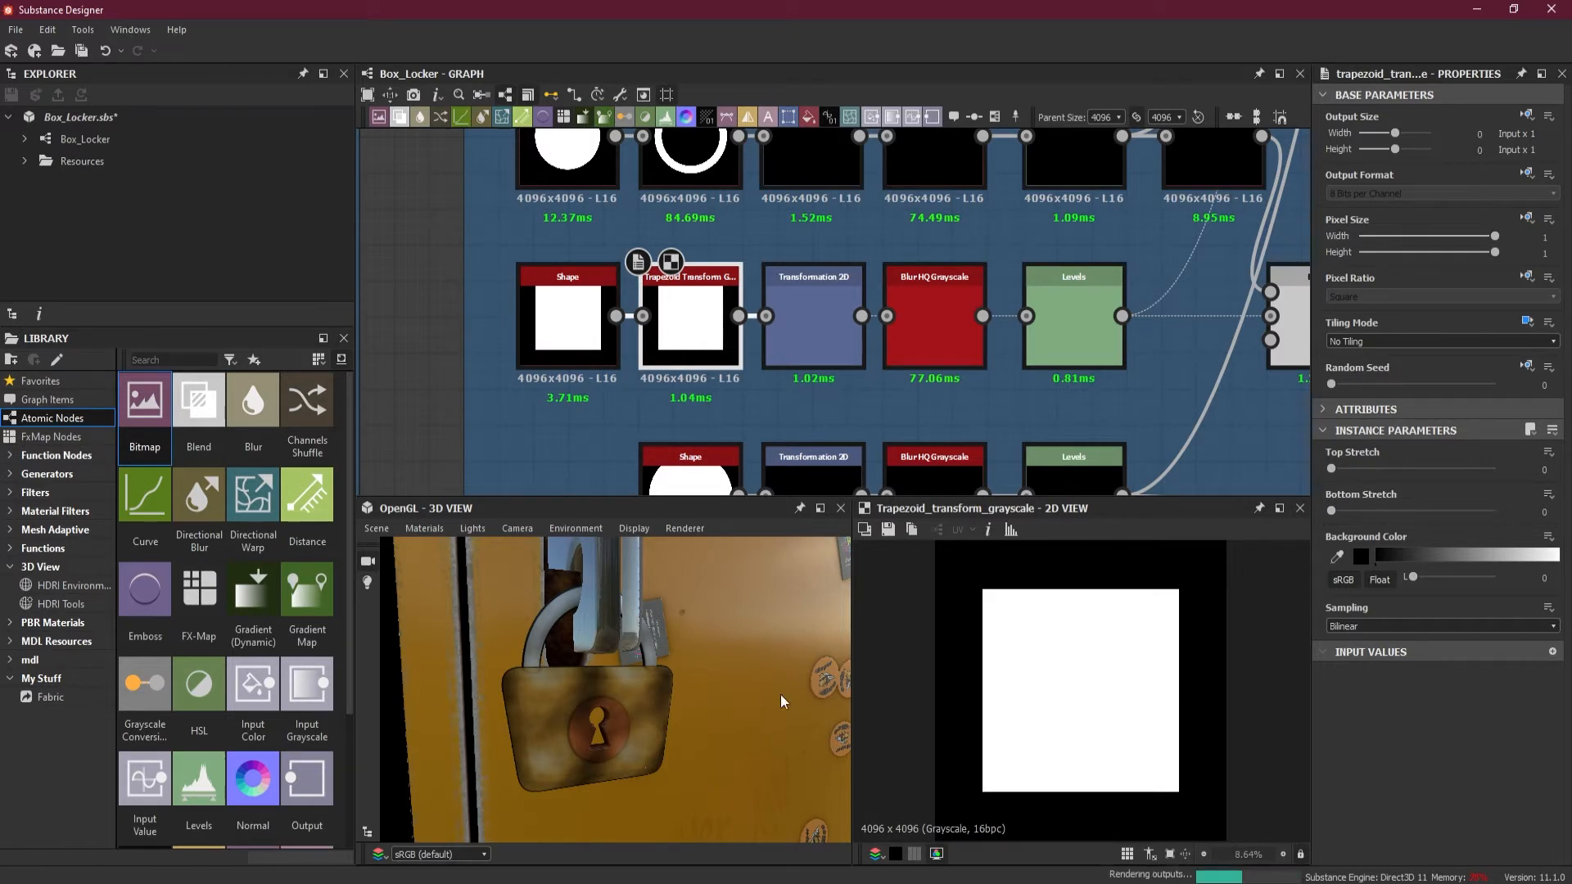
{"action": "mouse_move", "coordinate": [664, 706]}
{"action": "left_mouse_down"}
{"action": "mouse_move", "coordinate": [636, 707]}
{"action": "mouse_move", "coordinate": [673, 726]}
{"action": "left_mouse_up"}
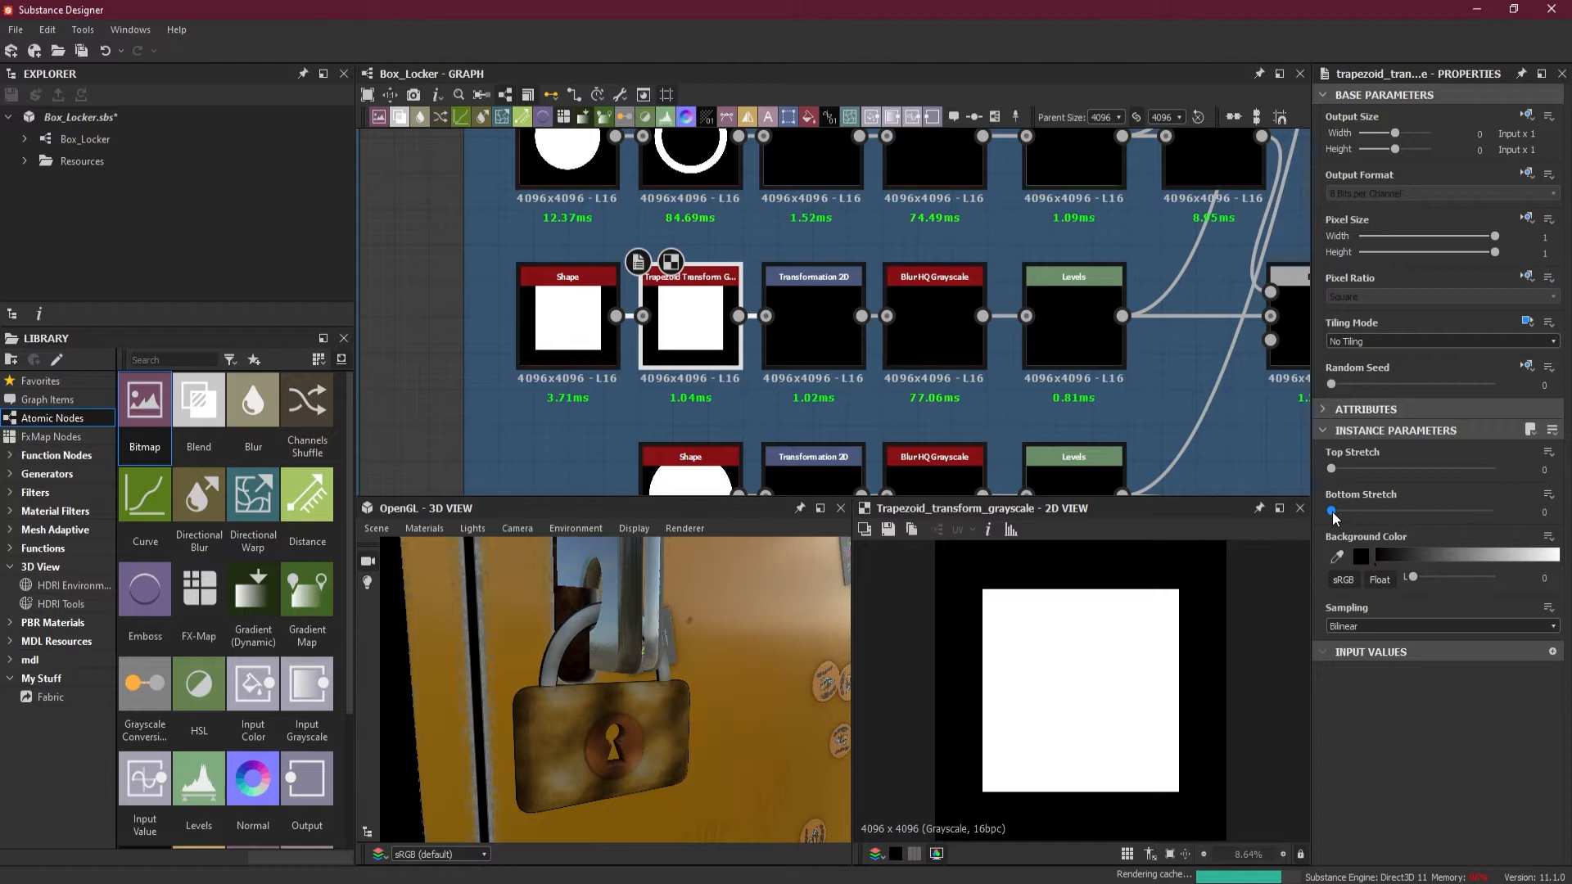
{"action": "left_click_drag", "start_coordinate": [1333, 516], "coordinate": [1340, 518]}
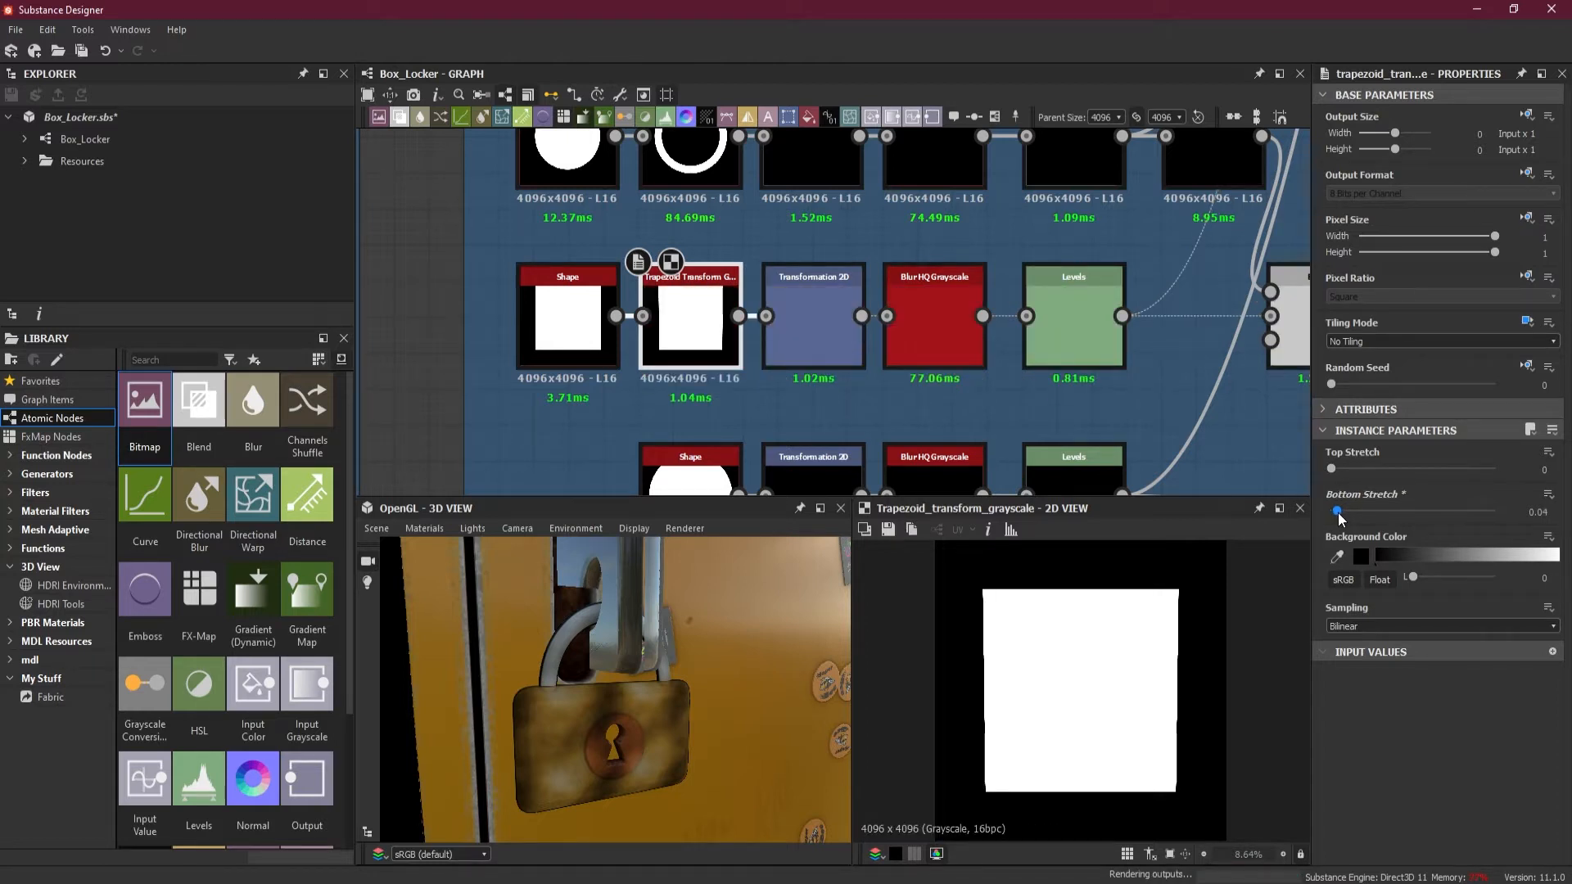
{"action": "left_click_drag", "start_coordinate": [700, 687], "coordinate": [641, 701]}
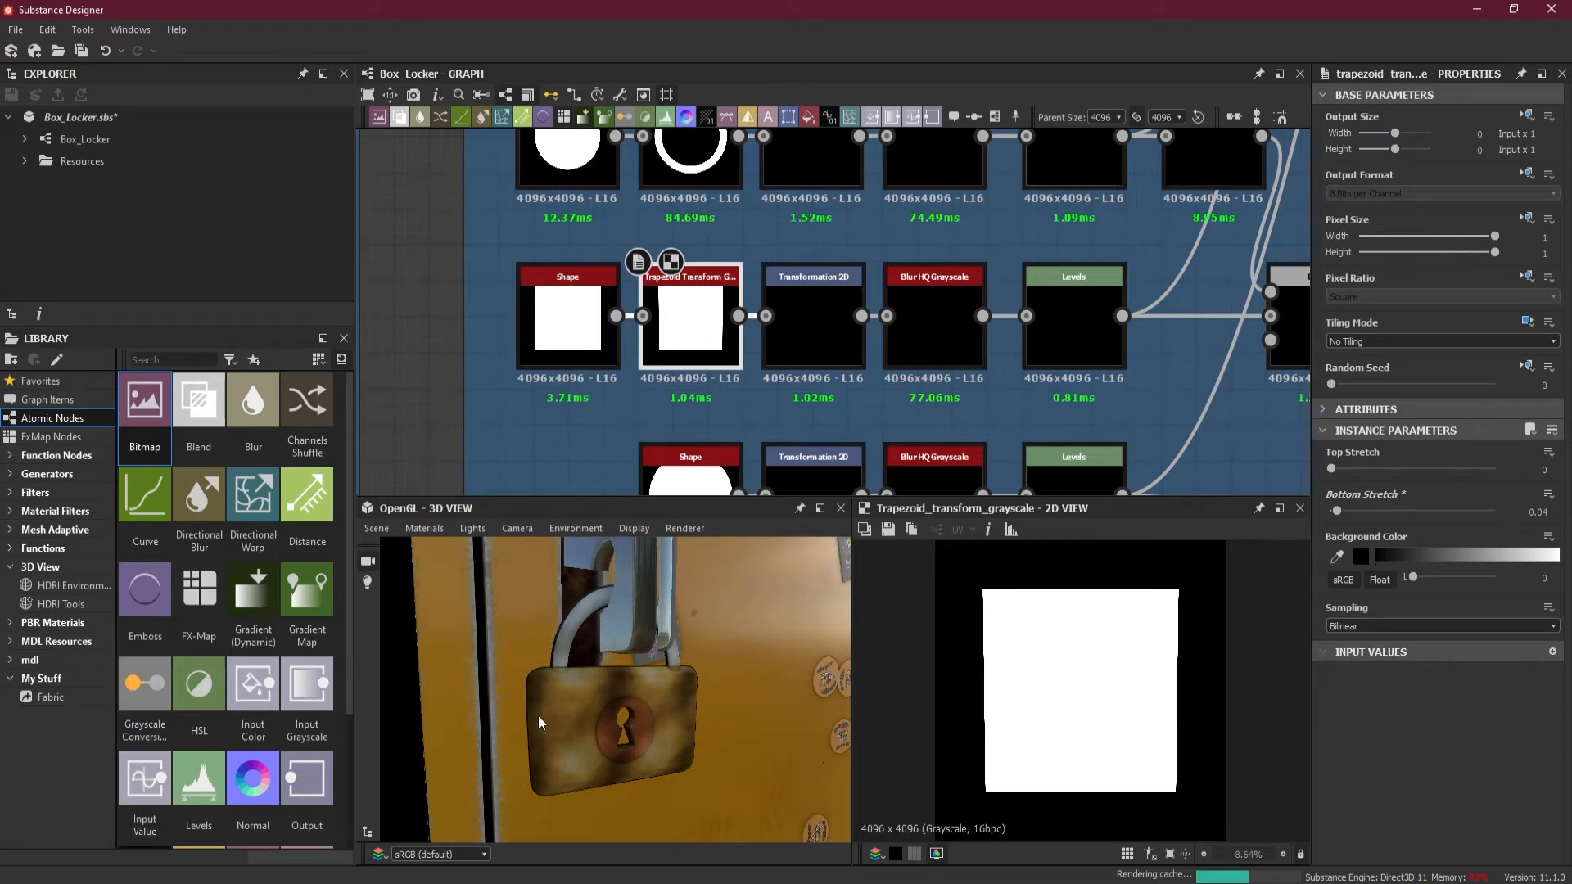
- Preview the shackle ring's Transformation 2D output and its final Blur HQ Grayscale output, comparing them with the 3D padlock
{"action": "scroll", "coordinate": [843, 362], "scroll_direction": "down", "scroll_amount": 2}
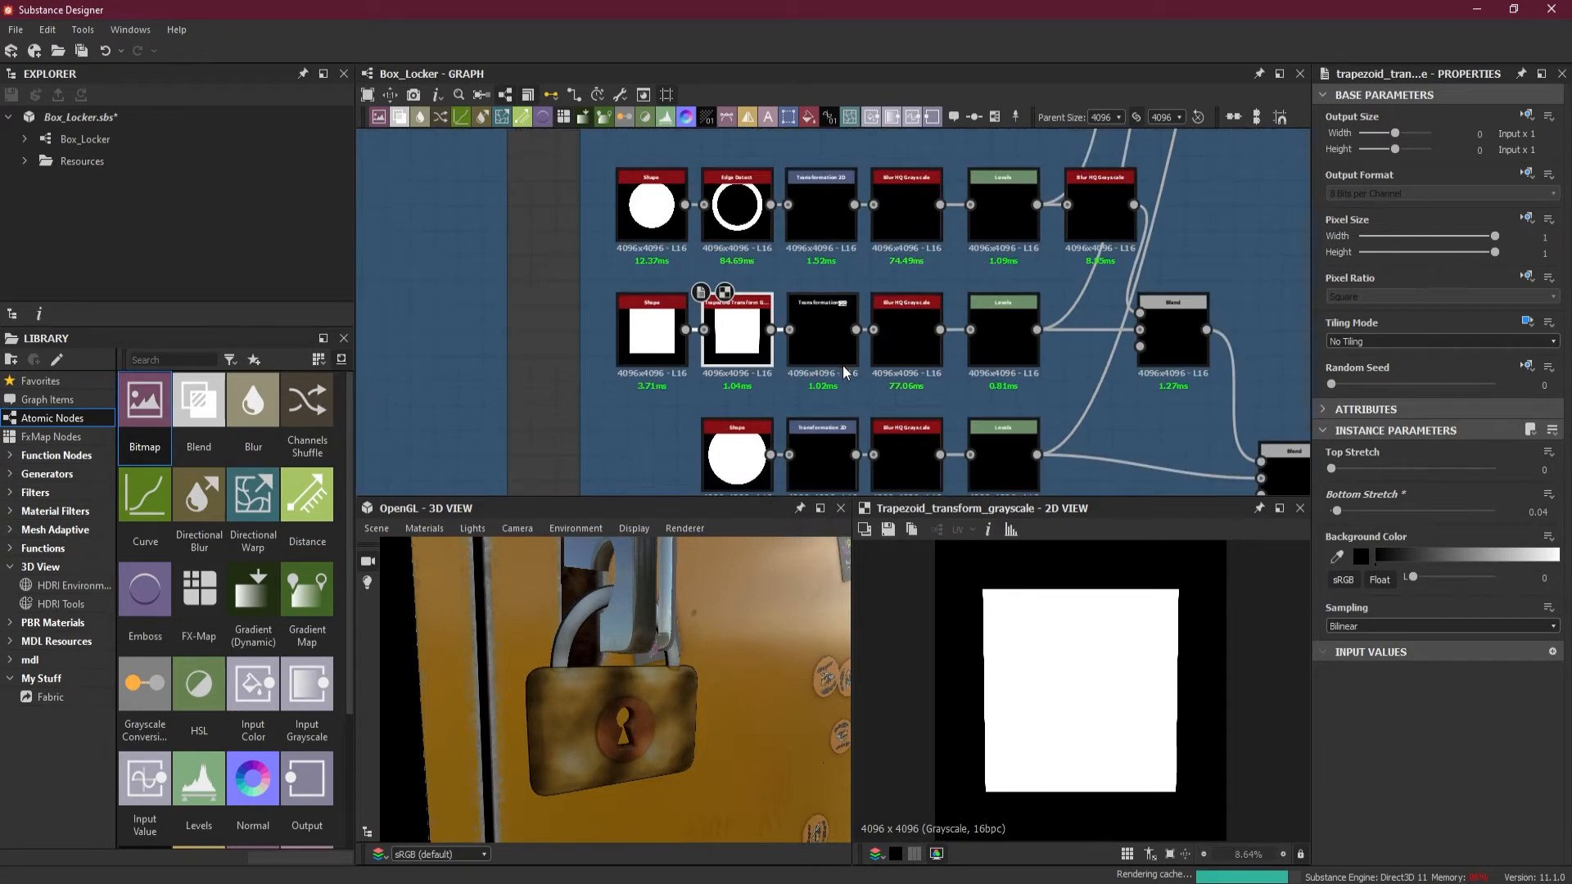
{"action": "middle_click_drag", "start_coordinate": [978, 391], "coordinate": [941, 425]}
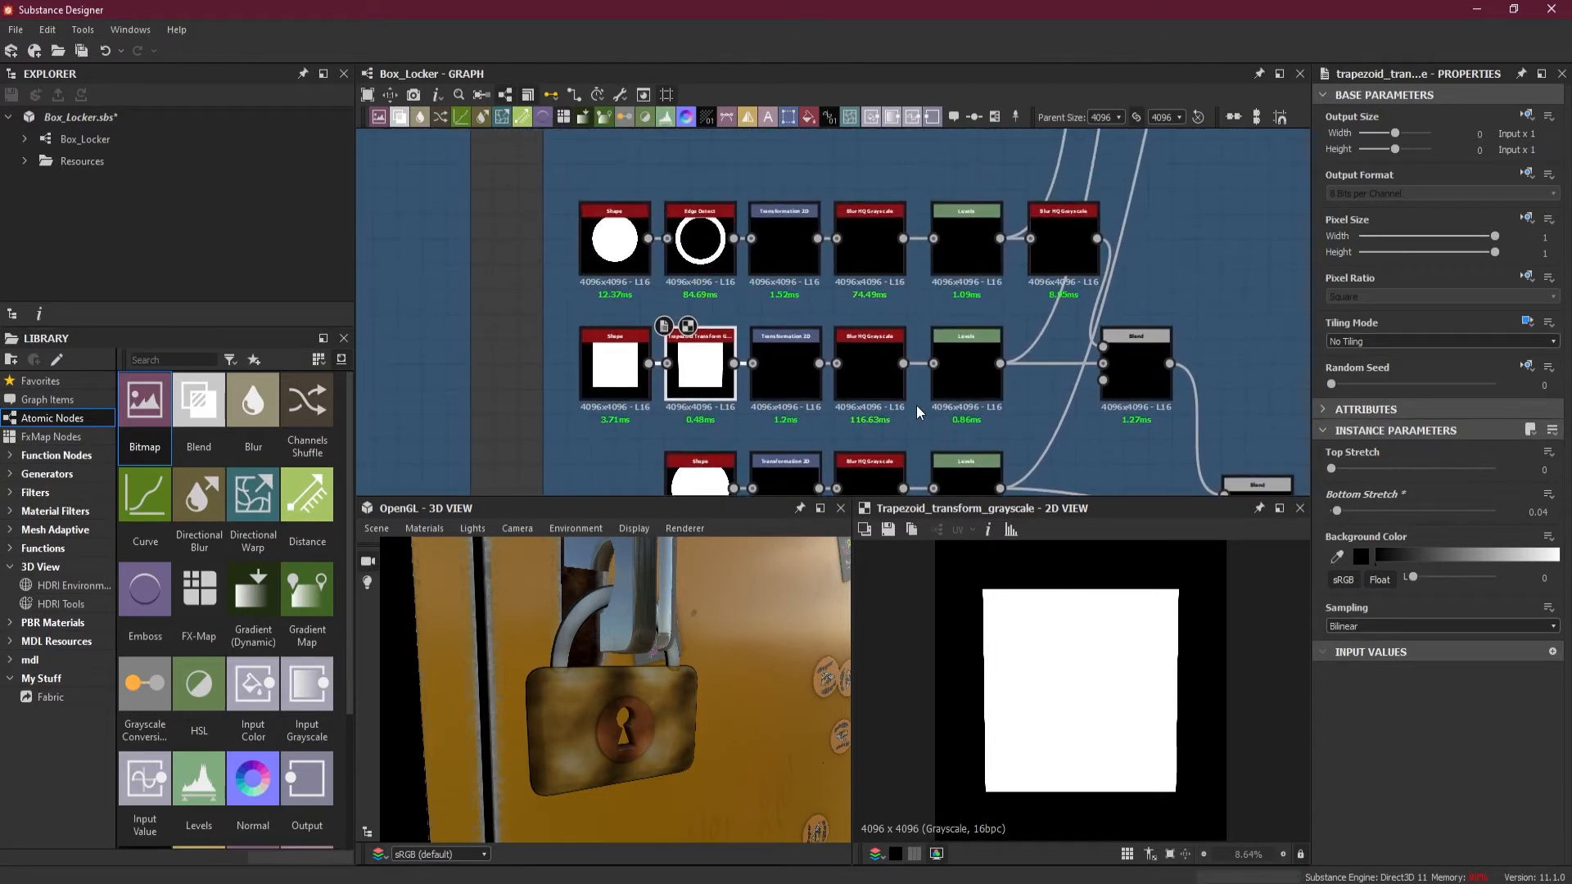
{"action": "left_click", "coordinate": [785, 243]}
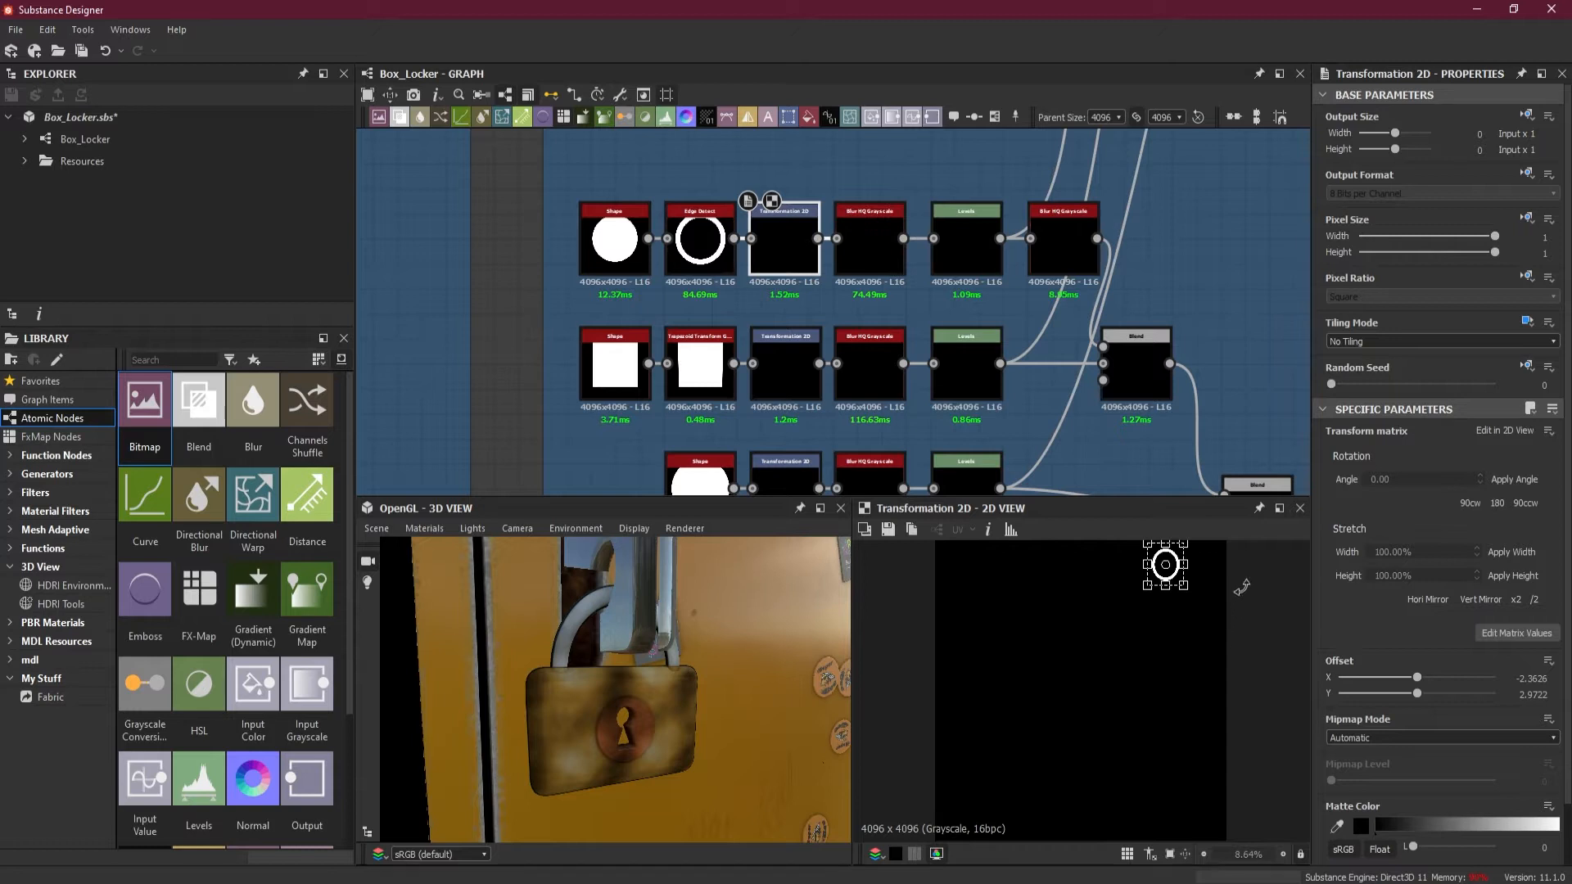
{"action": "scroll", "coordinate": [1242, 580], "scroll_direction": "up", "scroll_amount": 5}
{"action": "middle_click_drag", "start_coordinate": [1061, 616], "coordinate": [1141, 719]}
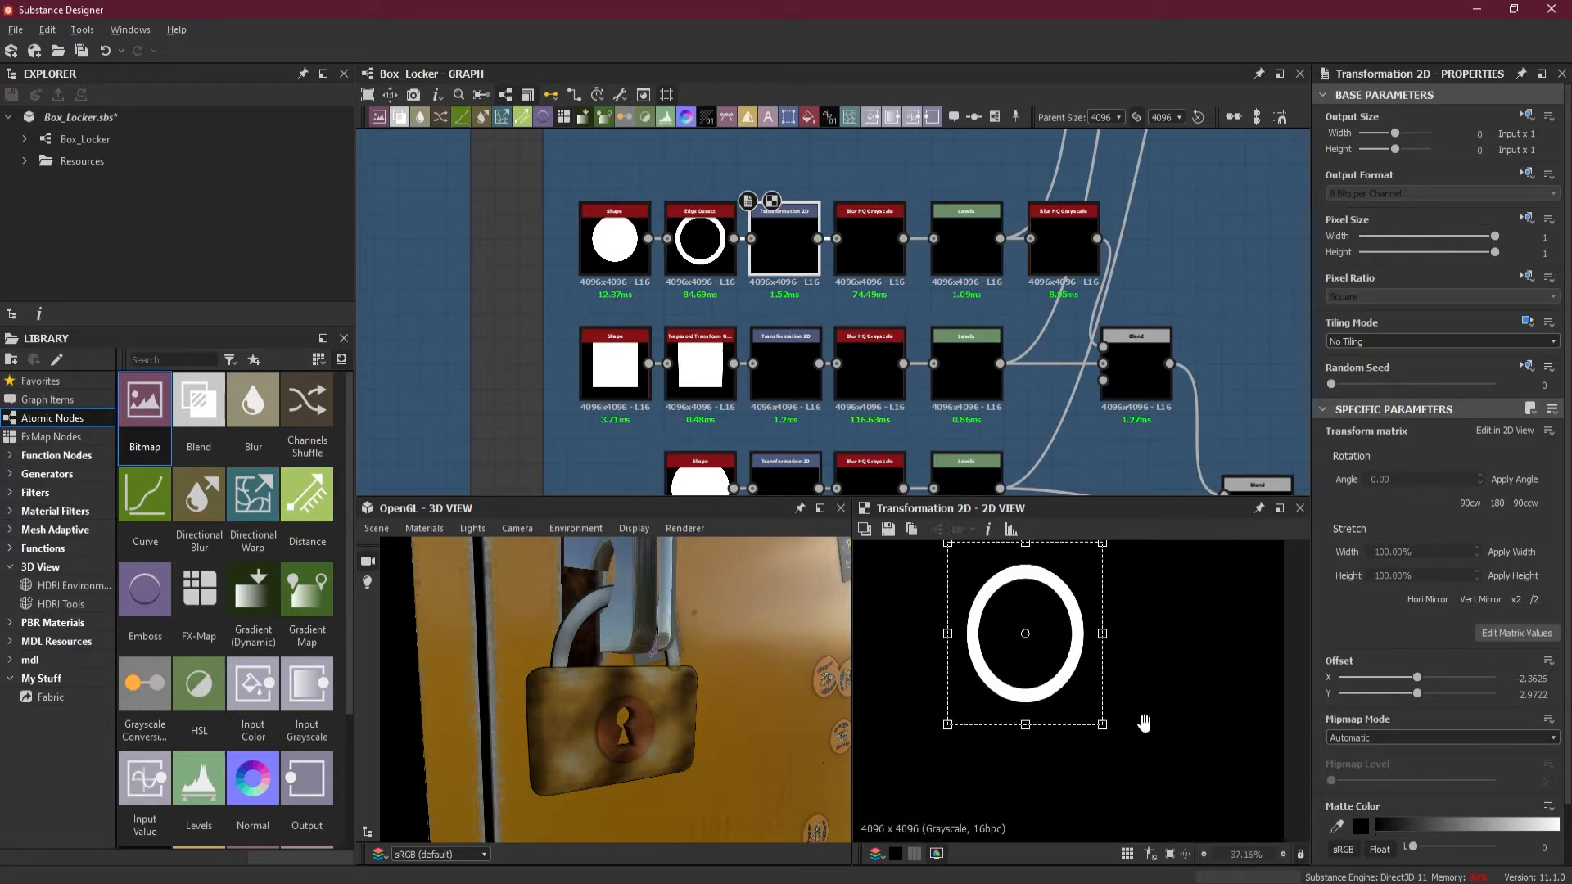
{"action": "left_click", "coordinate": [973, 259]}
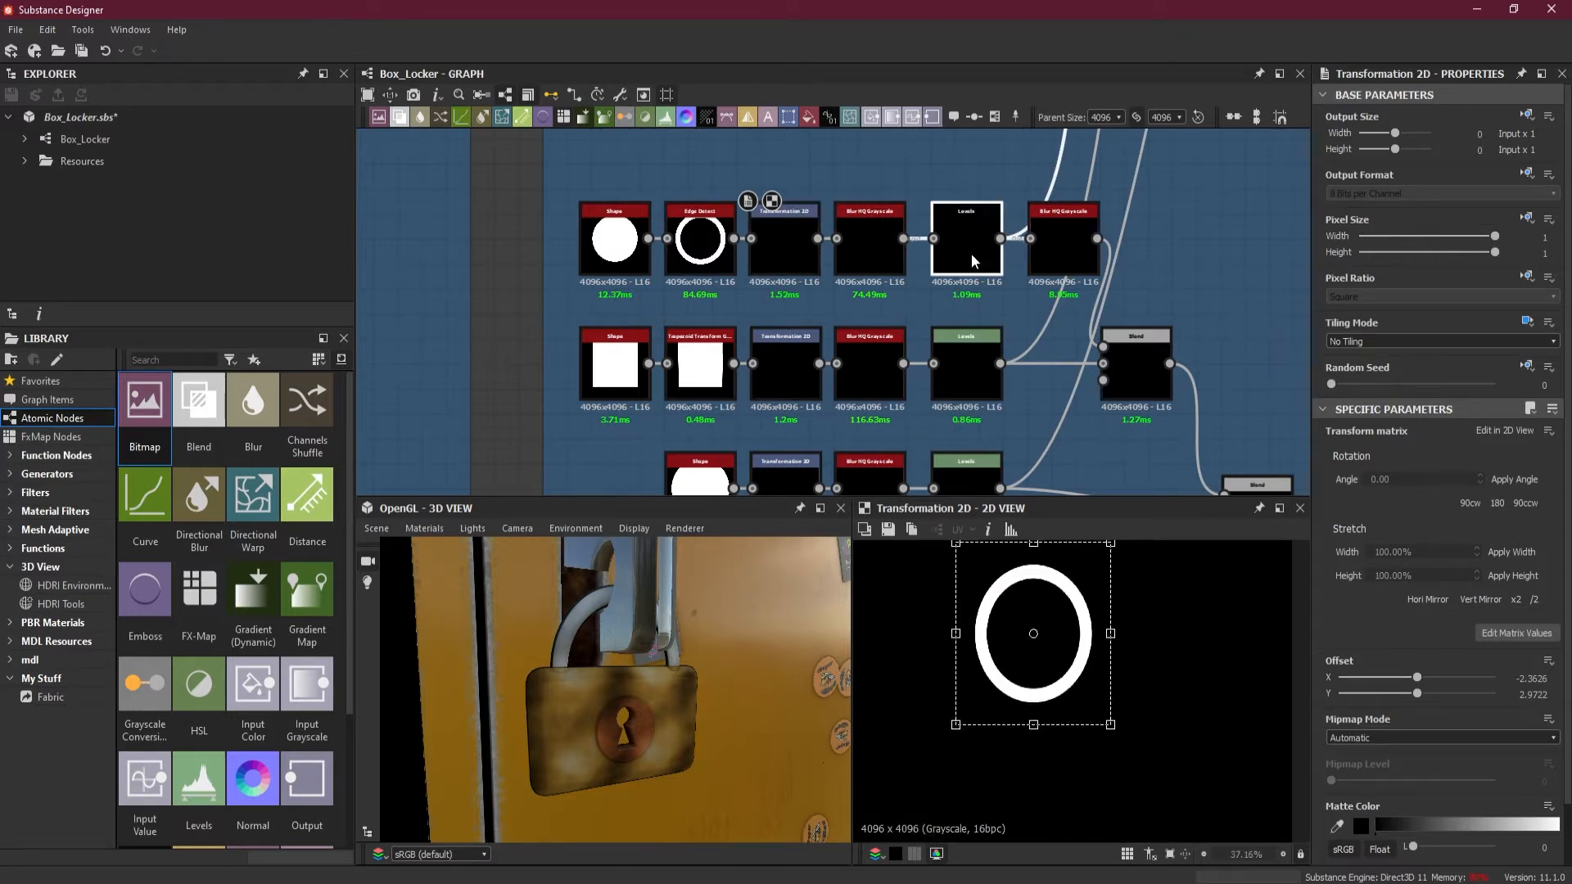
{"action": "left_click", "coordinate": [1061, 259]}
{"action": "mouse_move", "coordinate": [621, 670]}
{"action": "left_mouse_down", "text": "alt"}
{"action": "mouse_move", "coordinate": [645, 676]}
{"action": "mouse_move", "coordinate": [602, 665]}
{"action": "mouse_move", "coordinate": [685, 675]}
{"action": "mouse_move", "coordinate": [755, 641]}
{"action": "mouse_move", "coordinate": [699, 646]}
{"action": "mouse_move", "coordinate": [724, 660]}
{"action": "mouse_move", "coordinate": [836, 630]}
{"action": "mouse_move", "coordinate": [793, 632]}
{"action": "mouse_move", "coordinate": [783, 598]}
{"action": "mouse_move", "coordinate": [652, 621]}
{"action": "mouse_move", "coordinate": [685, 616]}
{"action": "mouse_move", "coordinate": [686, 696]}
{"action": "mouse_move", "coordinate": [646, 684]}
{"action": "left_mouse_up", "text": "alt"}
- Preview the Transformation 2D outputs of the circle and the trapezoid that form the keyhole
{"action": "scroll", "coordinate": [944, 366], "scroll_direction": "down", "scroll_amount": 3}
{"action": "middle_click_drag", "start_coordinate": [944, 365], "coordinate": [861, 272]}
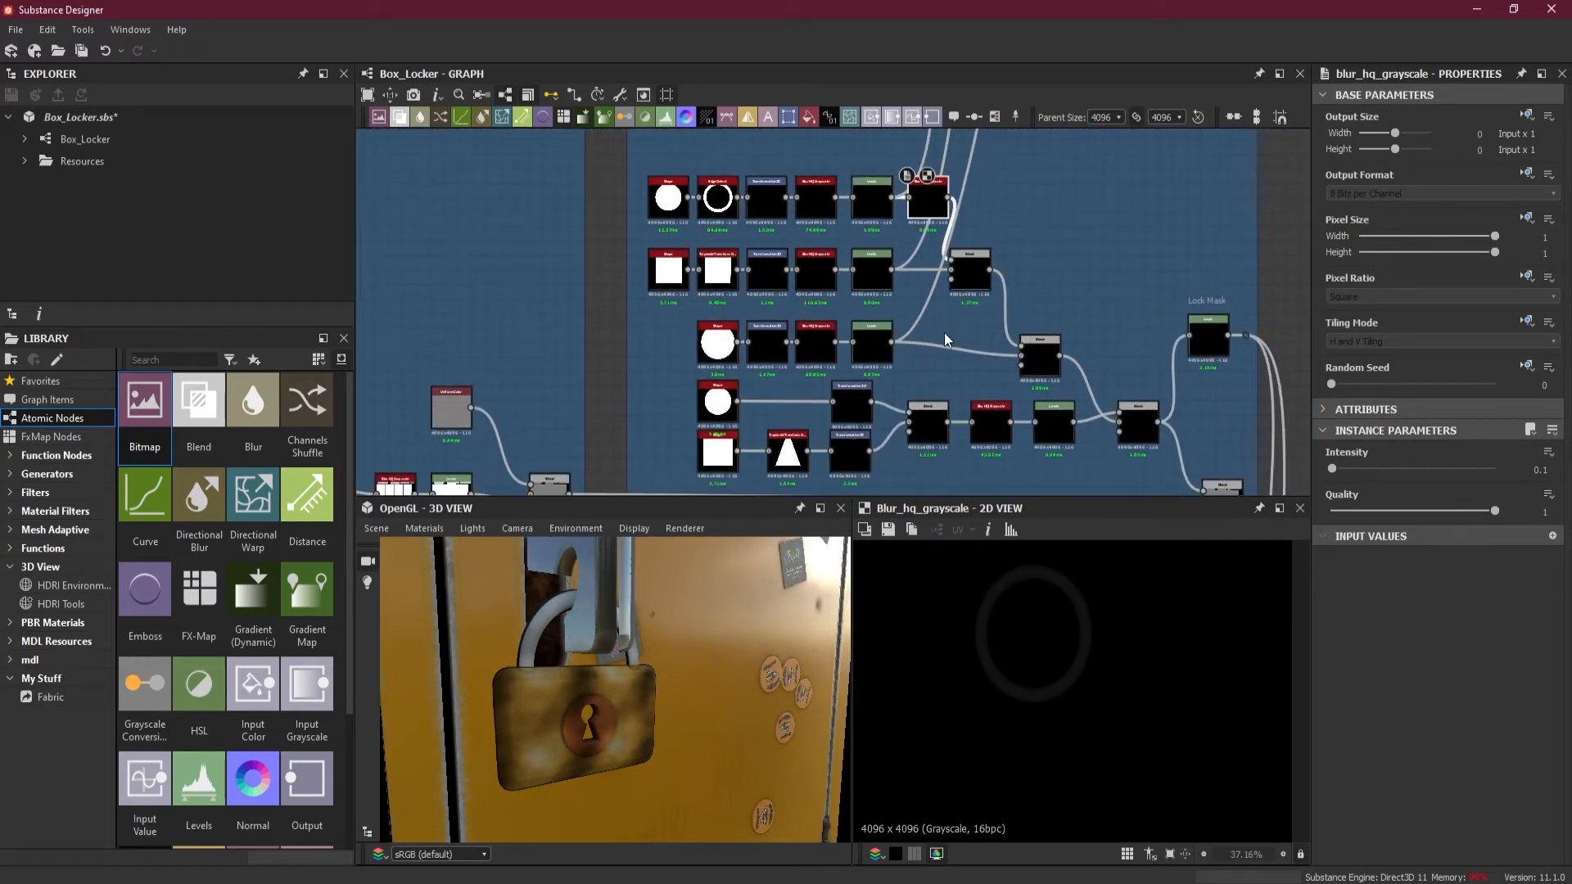
{"action": "scroll", "coordinate": [950, 375], "scroll_direction": "up", "scroll_amount": 4}
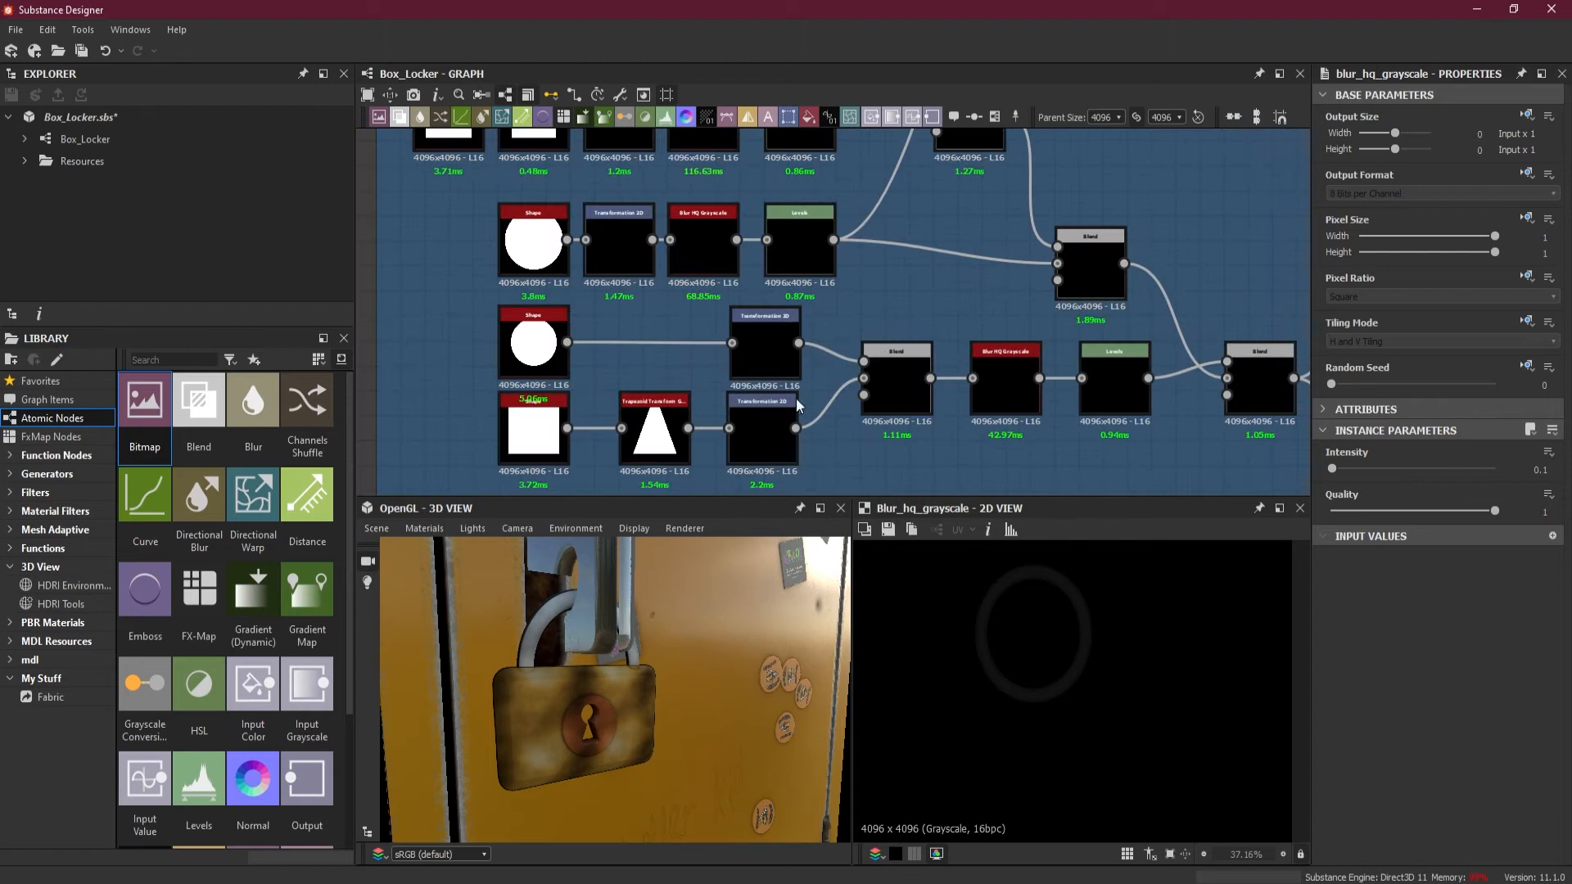
{"action": "left_click", "coordinate": [768, 350]}
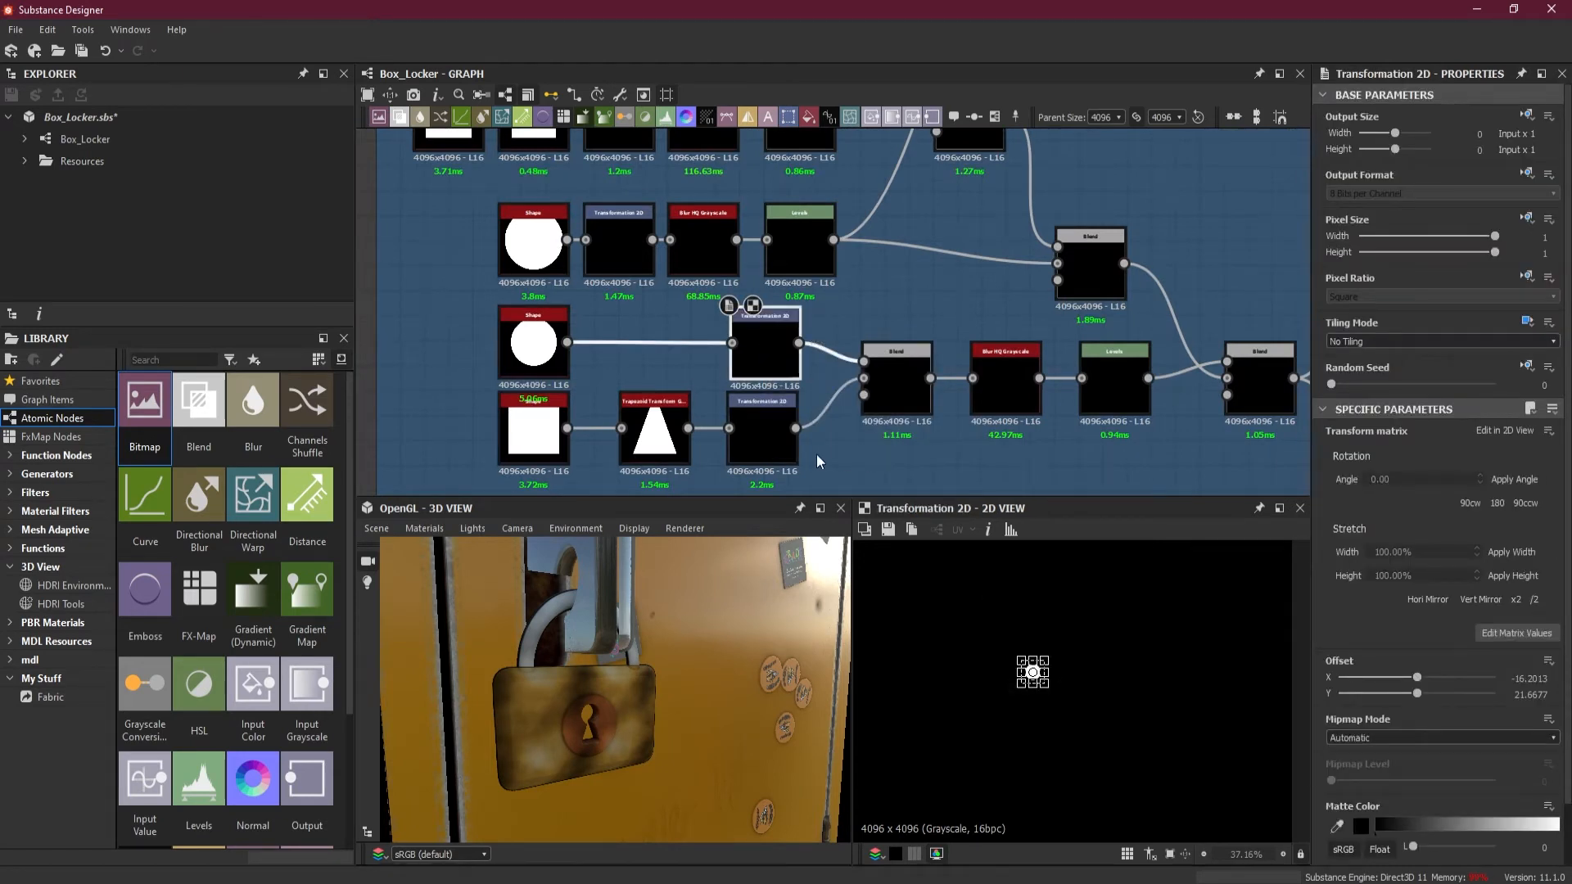
{"action": "left_click", "coordinate": [763, 434]}
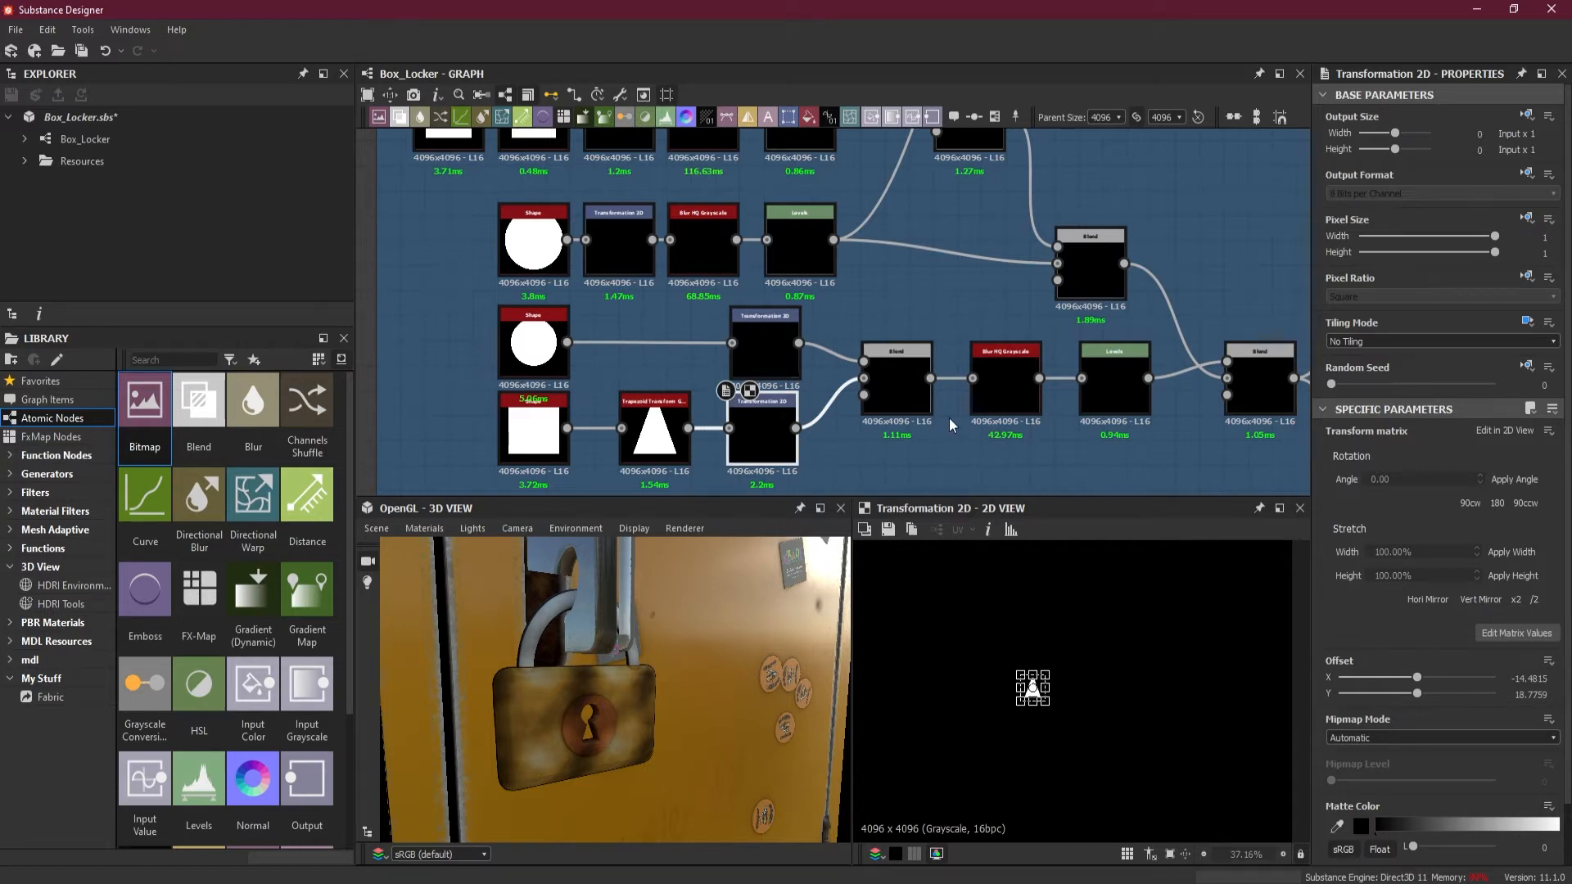
- Examine how the shackle, body and keyhole branches of the Lock frame are blended towards the Lock Mask
{"action": "scroll", "coordinate": [954, 422], "scroll_direction": "down", "scroll_amount": 3}
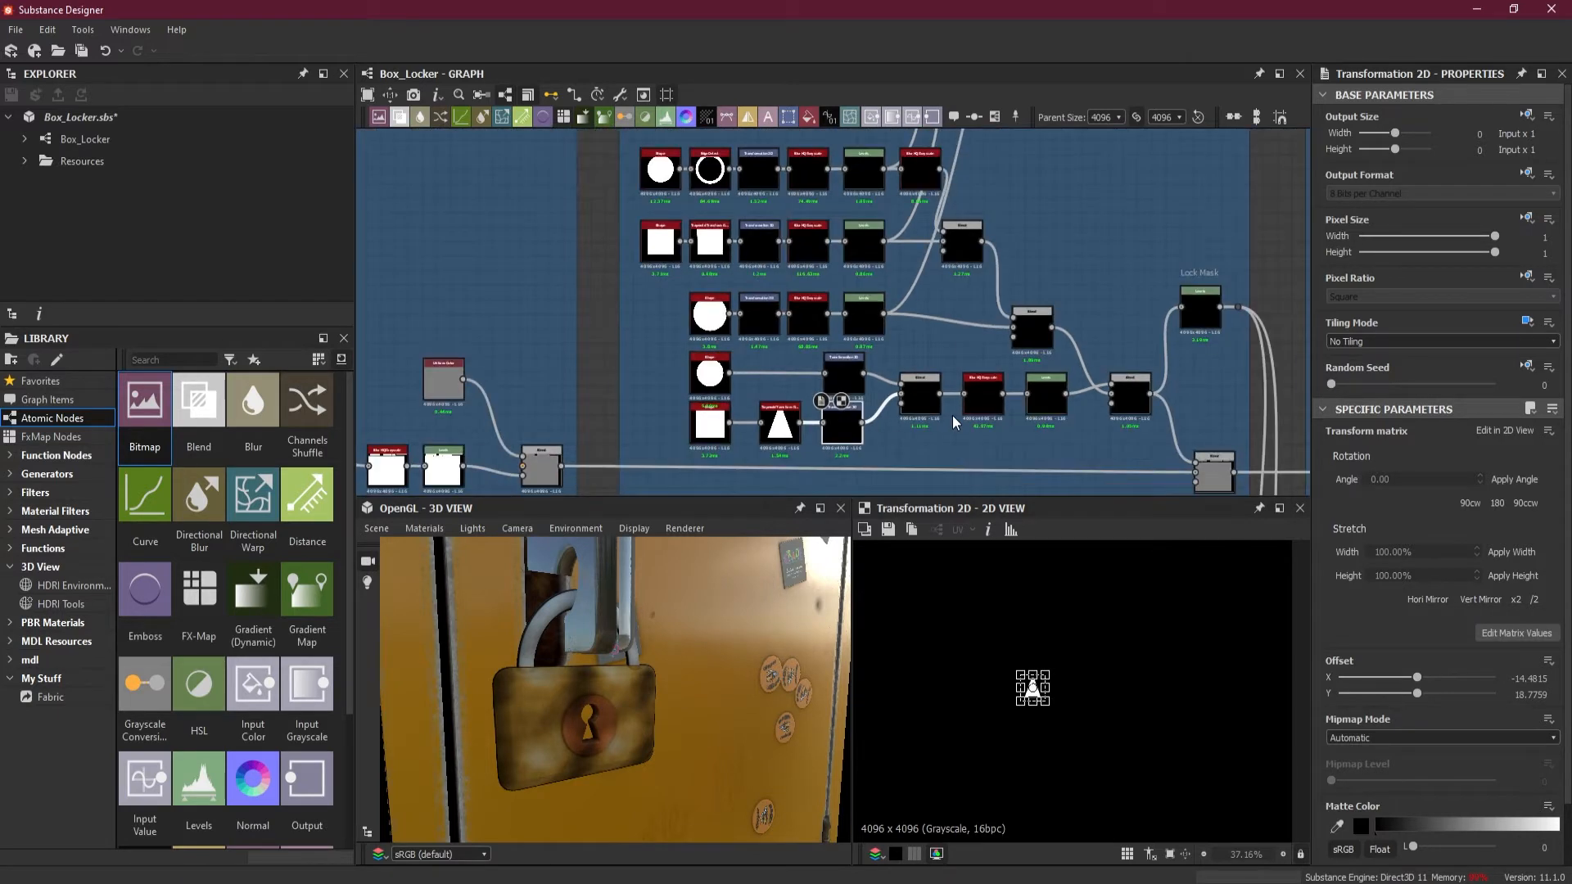
{"action": "middle_click_drag", "start_coordinate": [961, 329], "coordinate": [942, 354]}
{"action": "scroll", "coordinate": [910, 403], "scroll_direction": "up", "scroll_amount": 3}
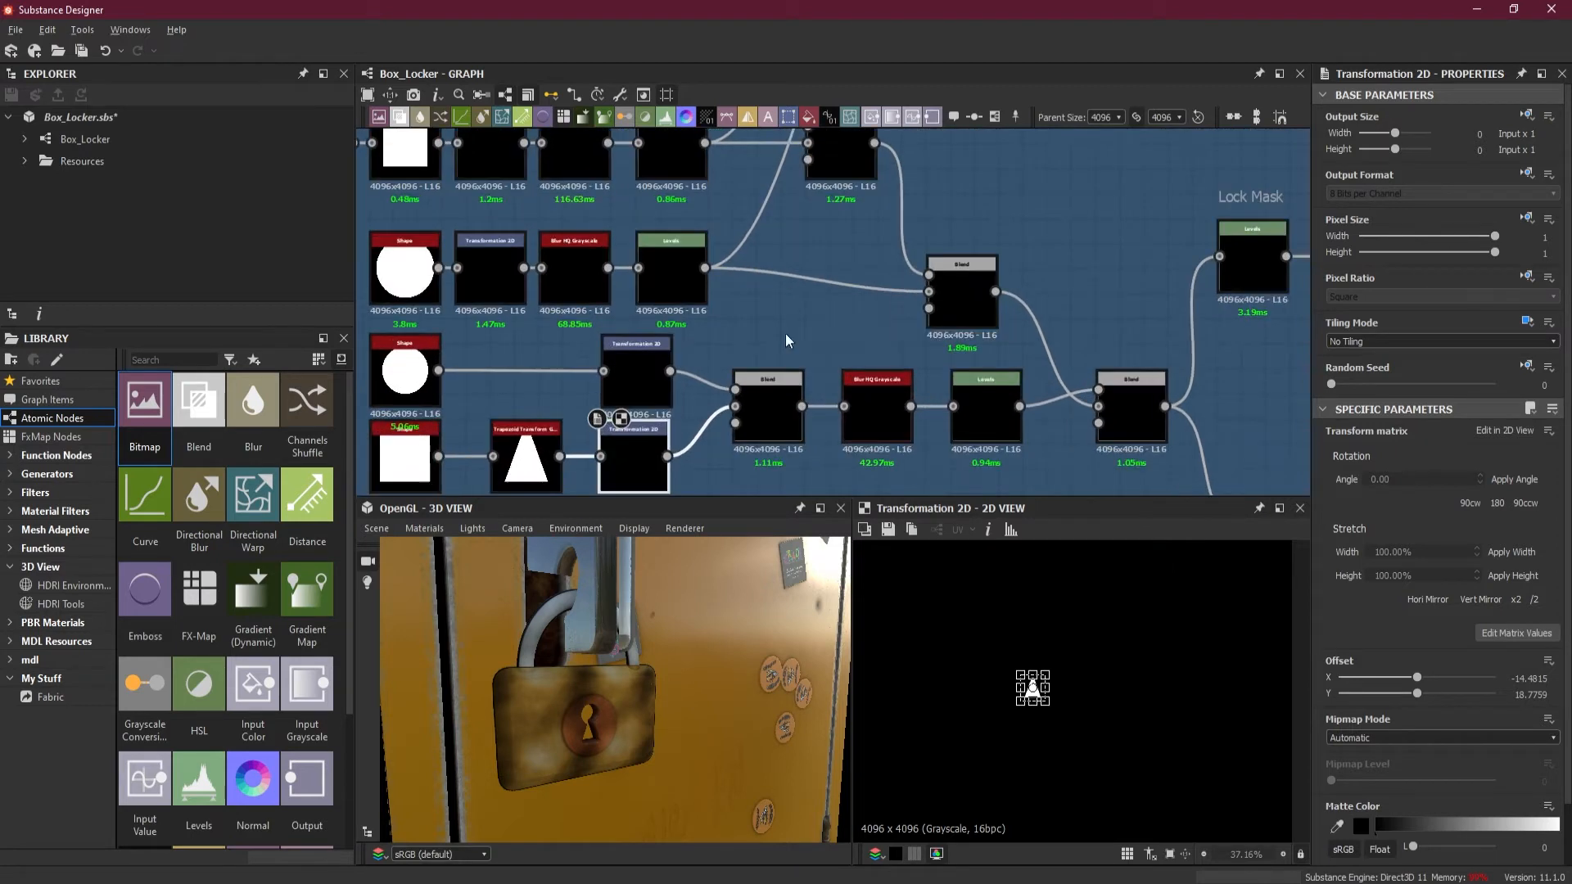
{"action": "middle_click_drag", "start_coordinate": [627, 296], "coordinate": [851, 495]}
{"action": "scroll", "coordinate": [798, 360], "scroll_direction": "up", "scroll_amount": 2}
{"action": "middle_click_drag", "start_coordinate": [891, 355], "coordinate": [904, 385]}
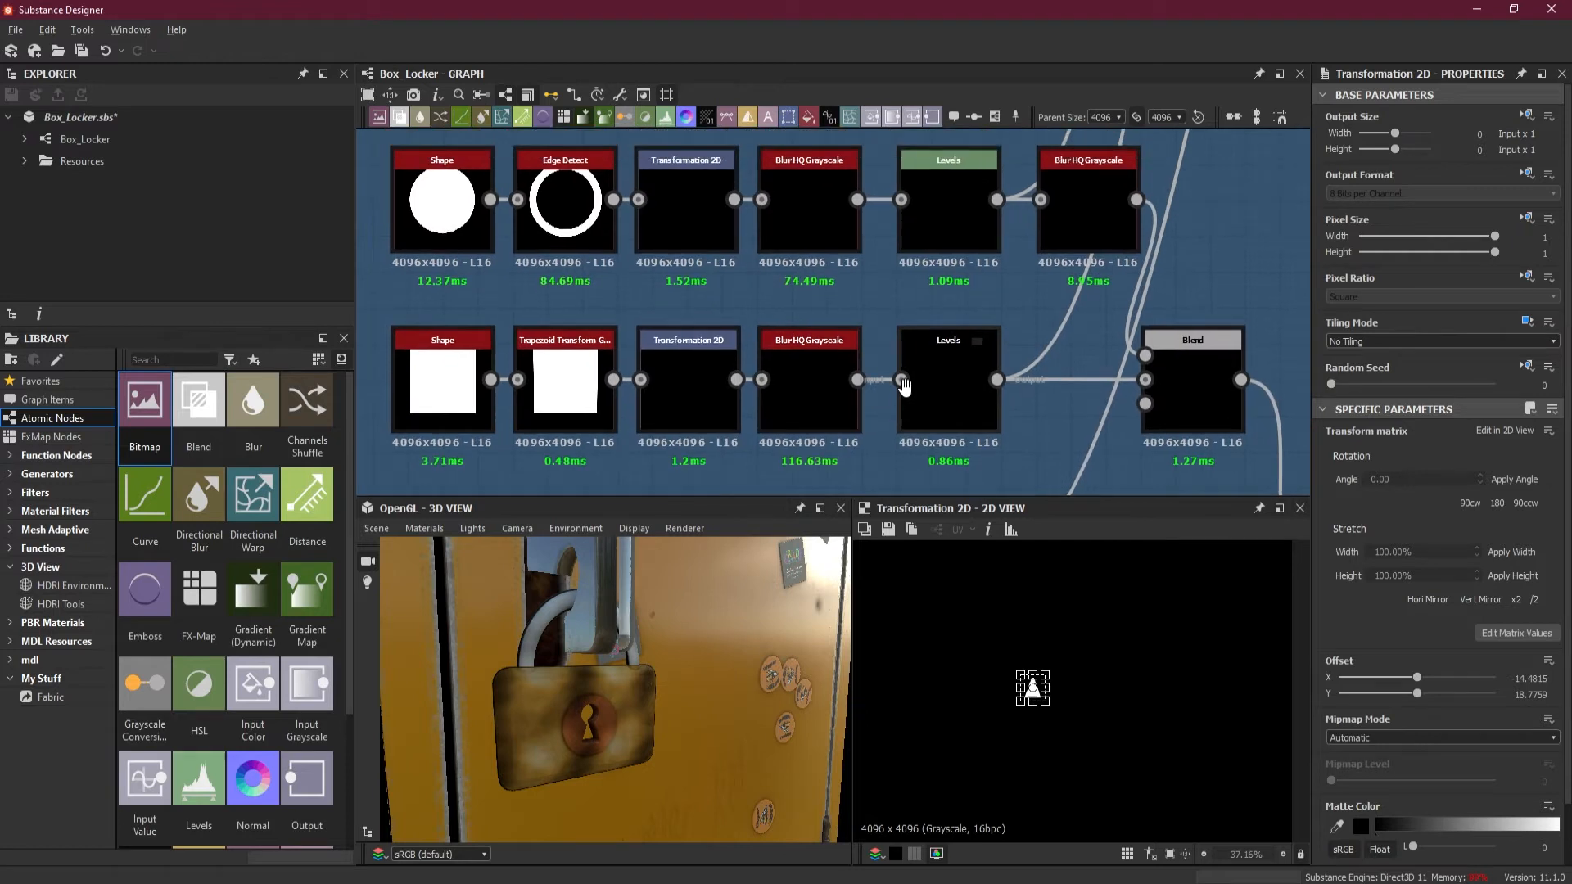
{"action": "middle_click_drag", "start_coordinate": [904, 385], "coordinate": [892, 262]}
{"action": "middle_click_drag", "start_coordinate": [1162, 369], "coordinate": [818, 274]}
{"action": "mouse_move", "coordinate": [1125, 417]}
{"action": "middle_mouse_down"}
{"action": "mouse_move", "coordinate": [1050, 358]}
{"action": "mouse_move", "coordinate": [993, 278]}
{"action": "middle_mouse_up"}
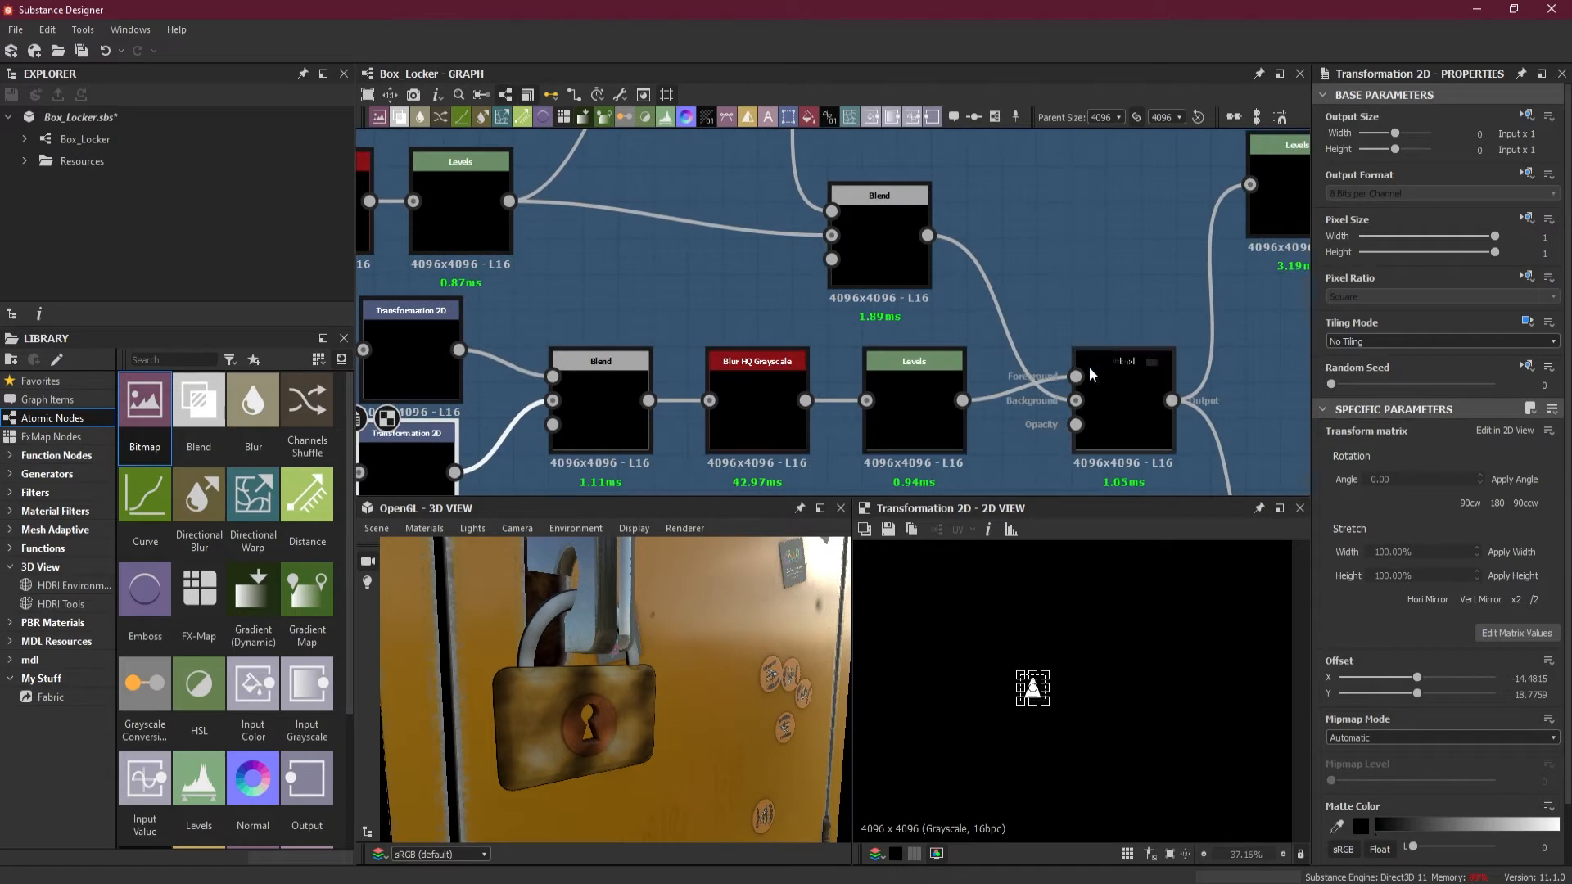
{"action": "scroll", "coordinate": [1089, 385], "scroll_direction": "down", "scroll_amount": 3}
{"action": "scroll", "coordinate": [1089, 405], "scroll_direction": "up", "scroll_amount": 2}
{"action": "middle_click_drag", "start_coordinate": [836, 366], "coordinate": [1218, 371]}
{"action": "middle_click_drag", "start_coordinate": [856, 227], "coordinate": [878, 514]}
- Preview the padlock body's Blur HQ Grayscale and Levels outputs and its Blend with the shackle
{"action": "left_click", "coordinate": [844, 377]}
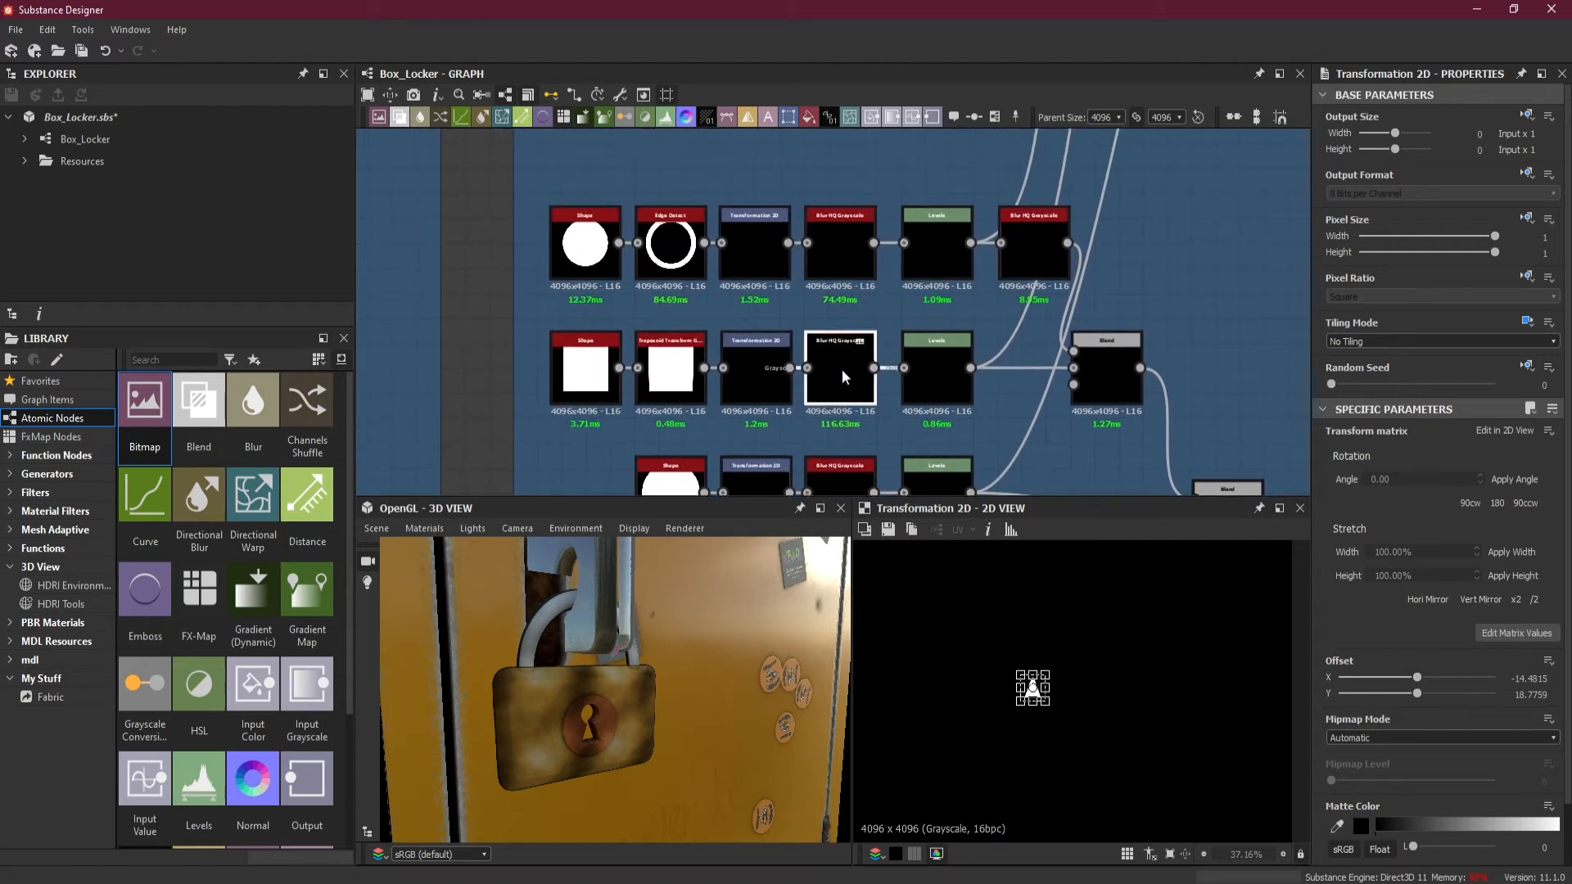
{"action": "scroll", "coordinate": [961, 639], "scroll_direction": "up", "scroll_amount": 3}
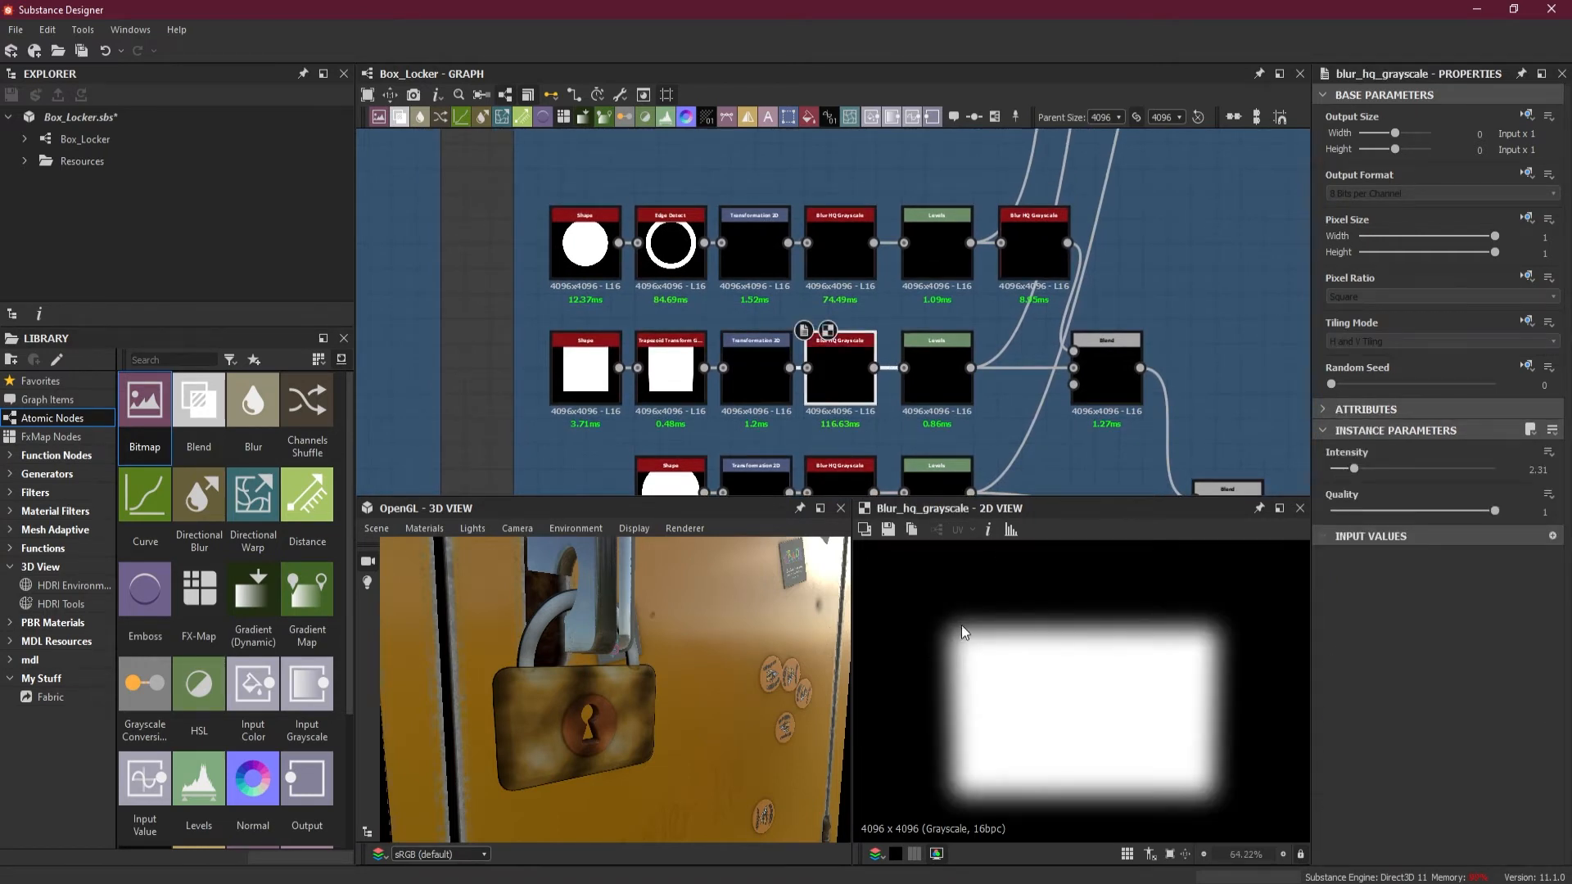
{"action": "left_click", "coordinate": [936, 372]}
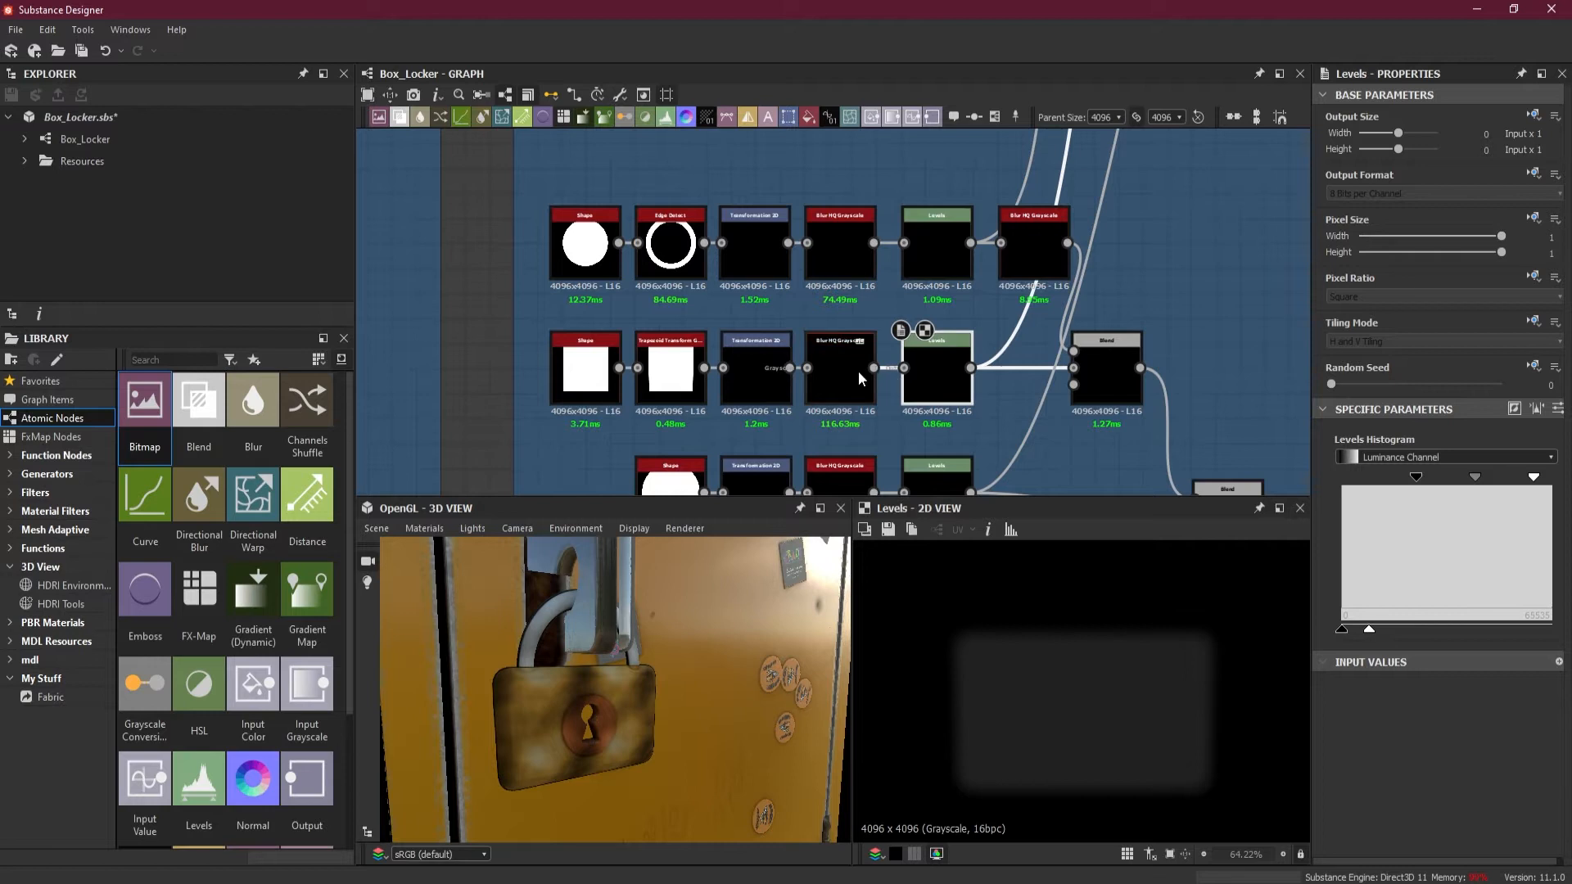
{"action": "left_click", "coordinate": [1112, 370]}
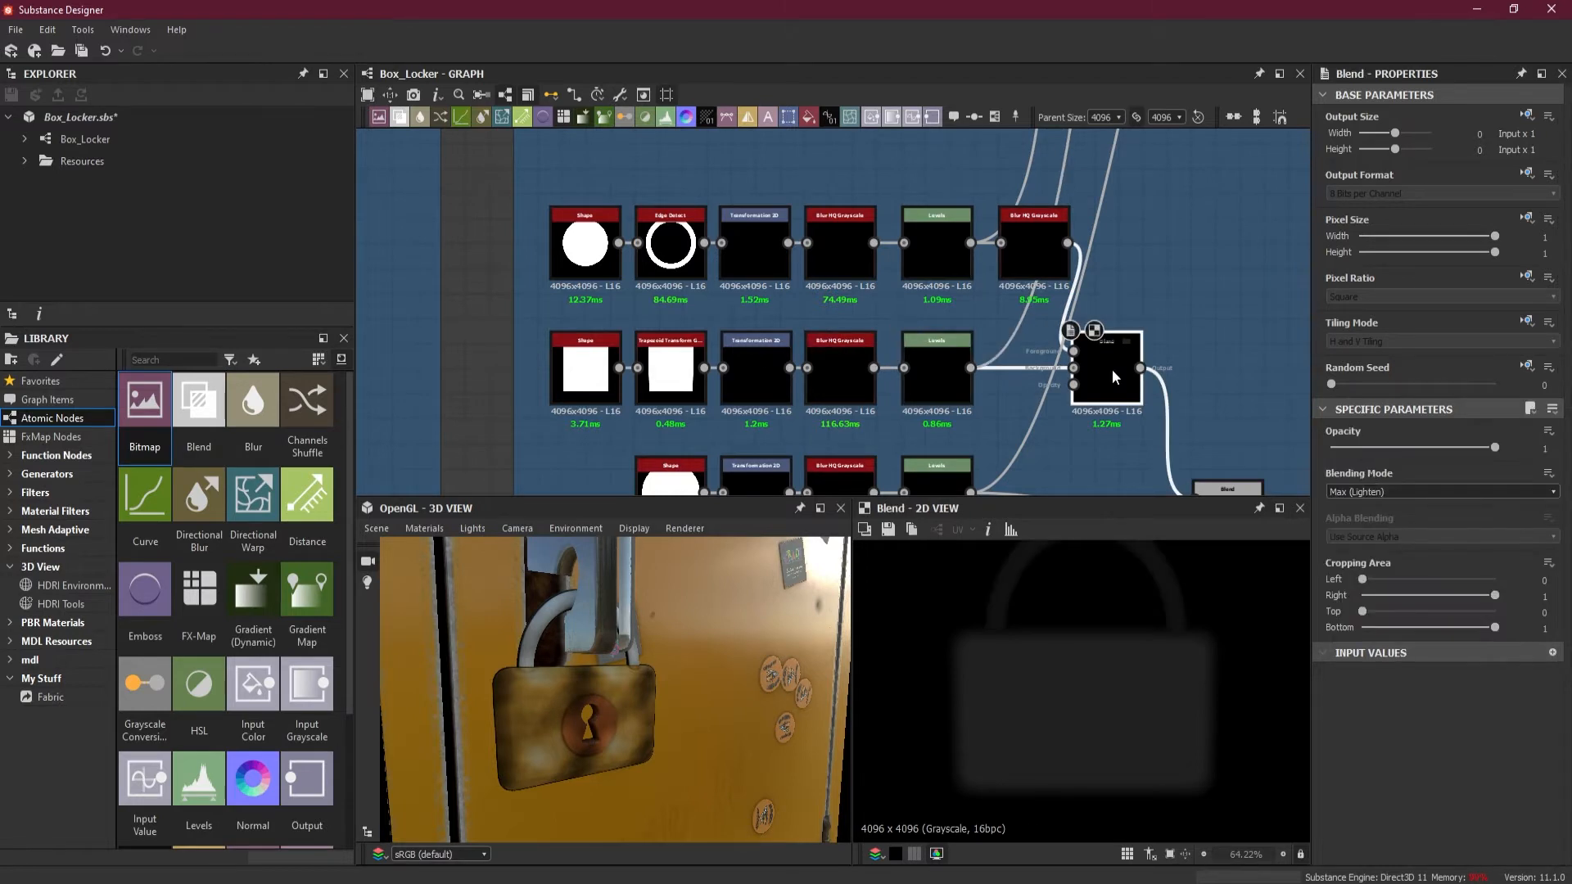
{"action": "middle_click_drag", "start_coordinate": [1178, 407], "coordinate": [1145, 353]}
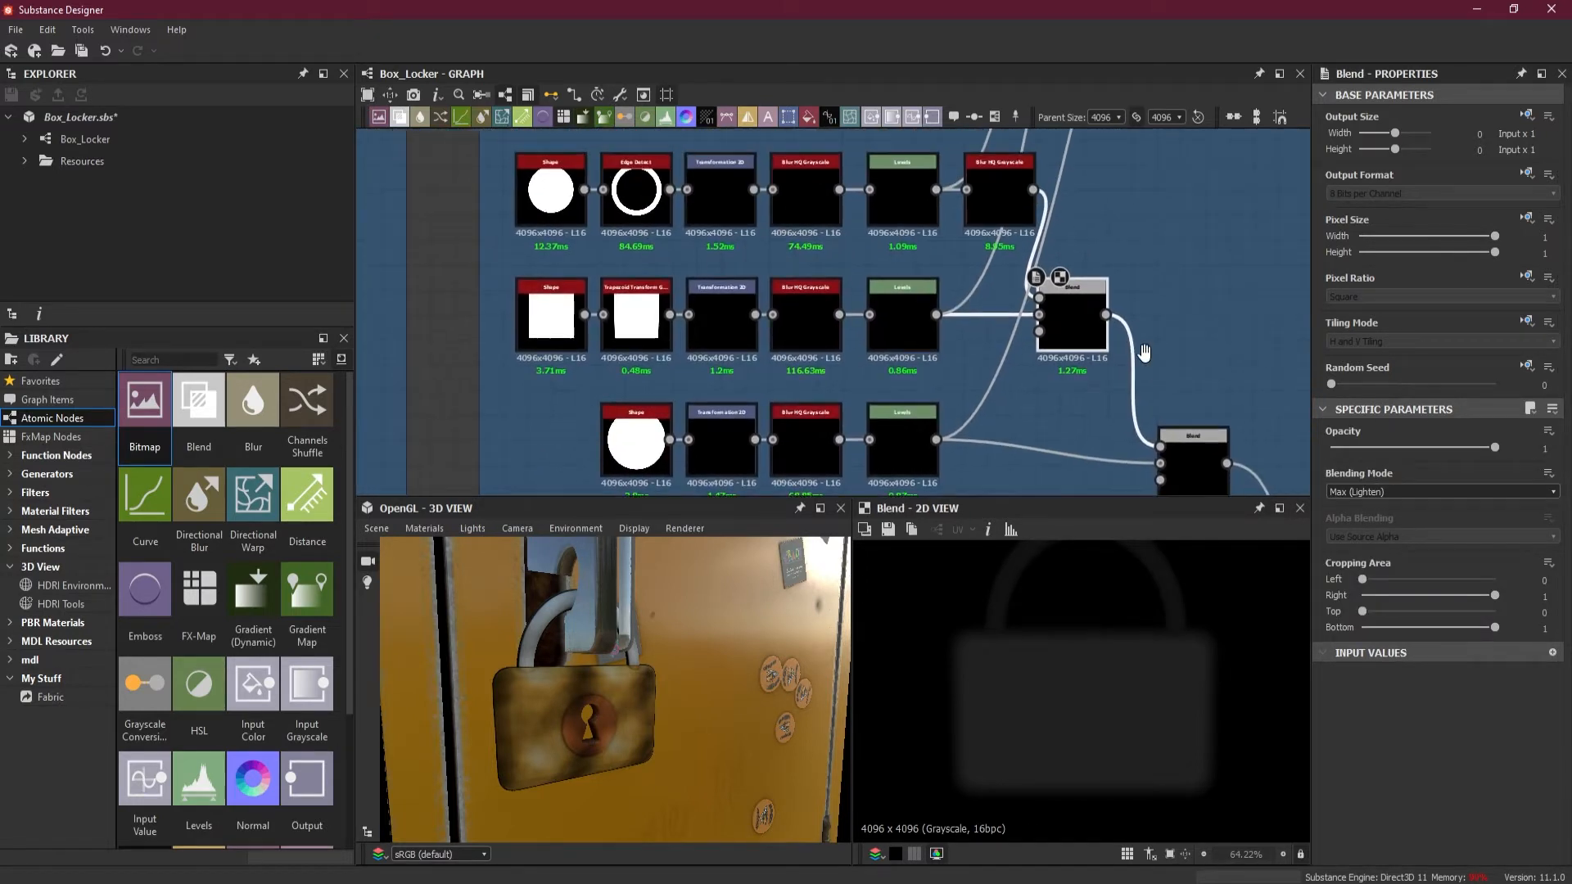
- Set the Intensity of the padlock body's Blur HQ Grayscale node to 0.72 and inspect the lock's edges on the model
{"action": "left_click", "coordinate": [786, 321]}
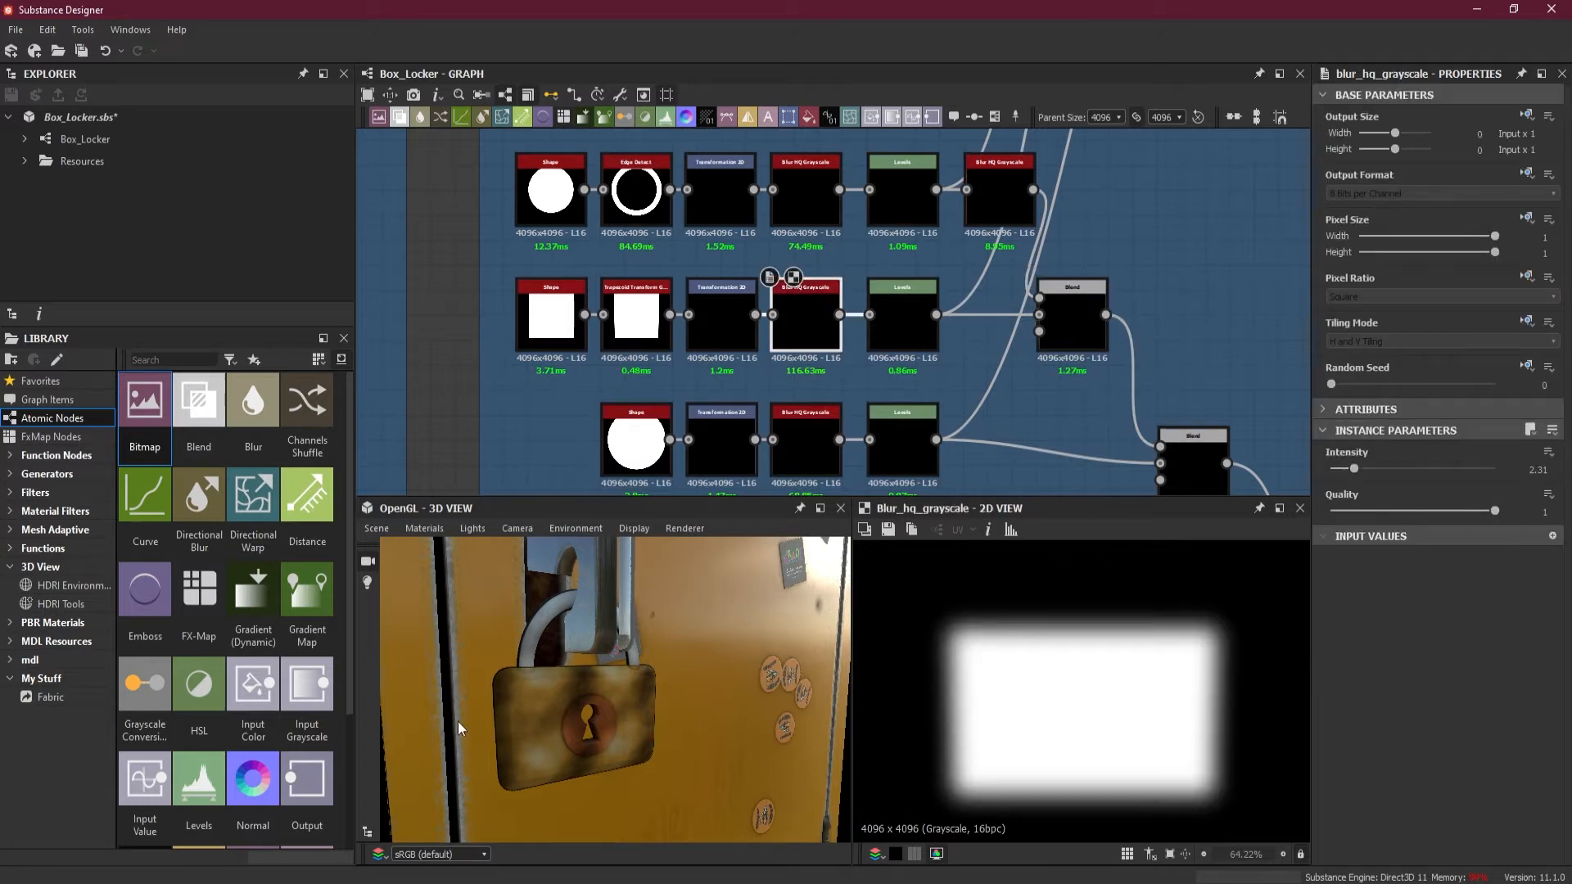
{"action": "right_click_drag", "start_coordinate": [503, 705], "coordinate": [504, 568]}
{"action": "left_click_drag", "start_coordinate": [519, 615], "coordinate": [570, 644]}
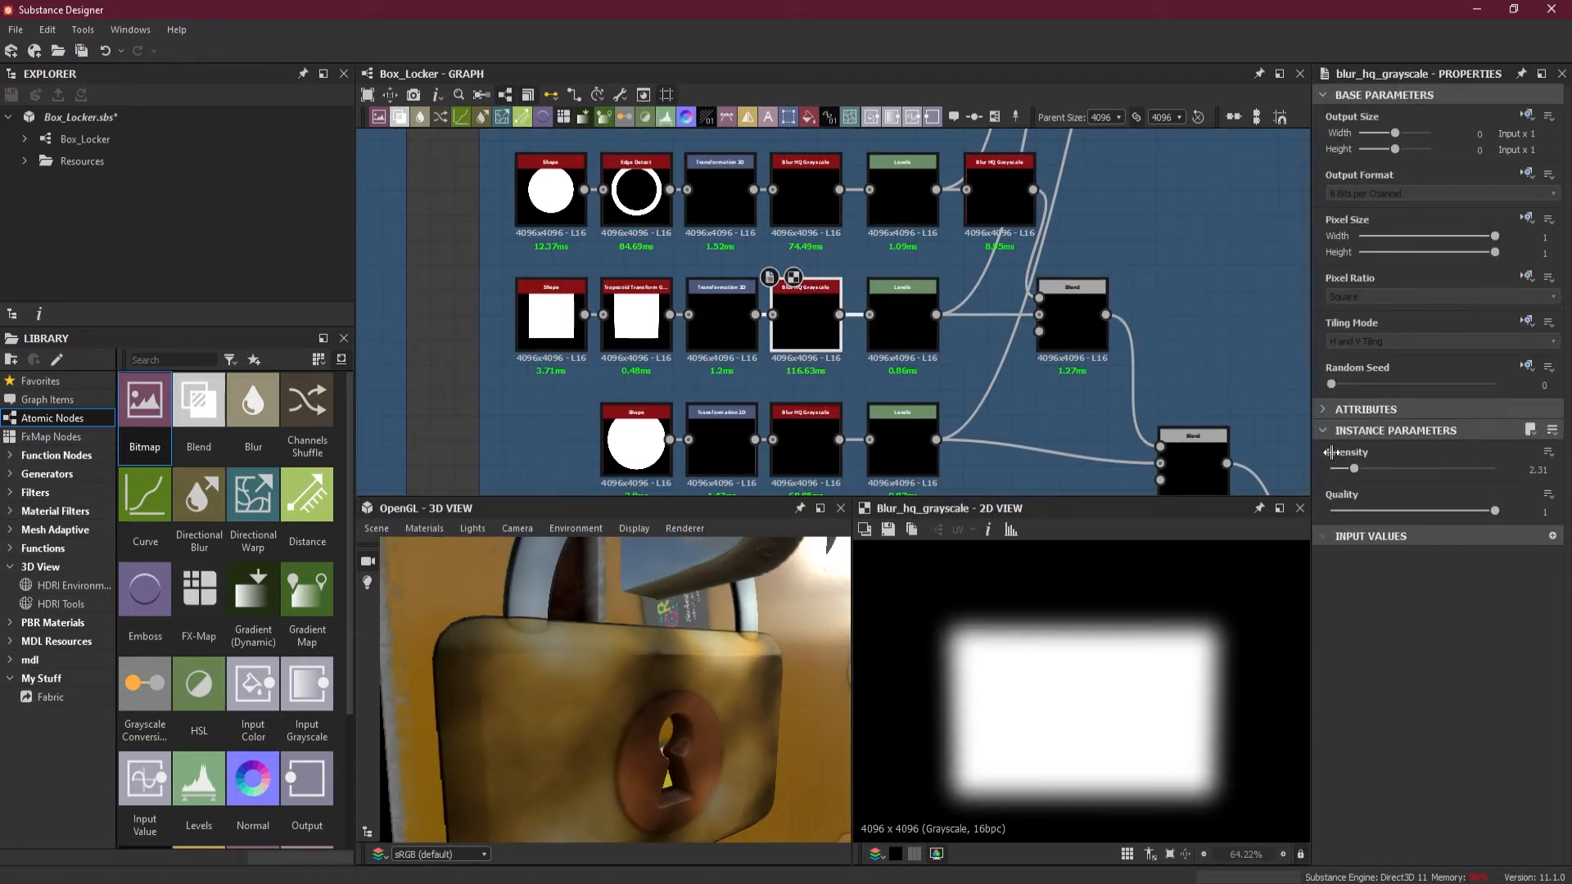
{"action": "scroll", "coordinate": [805, 315], "scroll_direction": "up", "scroll_amount": 4}
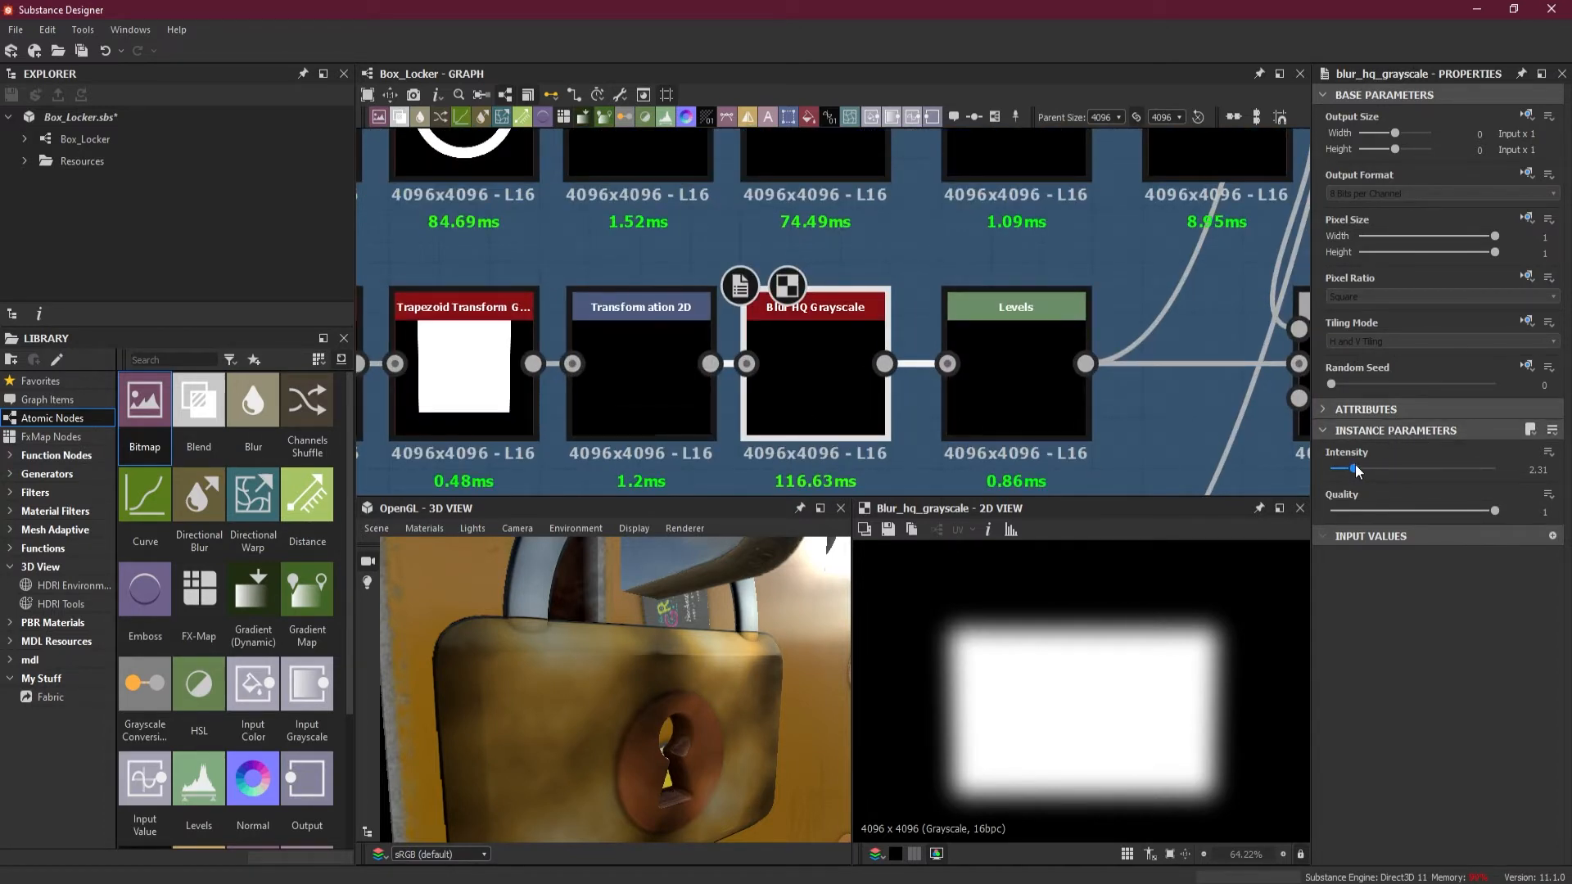
{"action": "left_click_drag", "start_coordinate": [1352, 465], "coordinate": [1337, 469]}
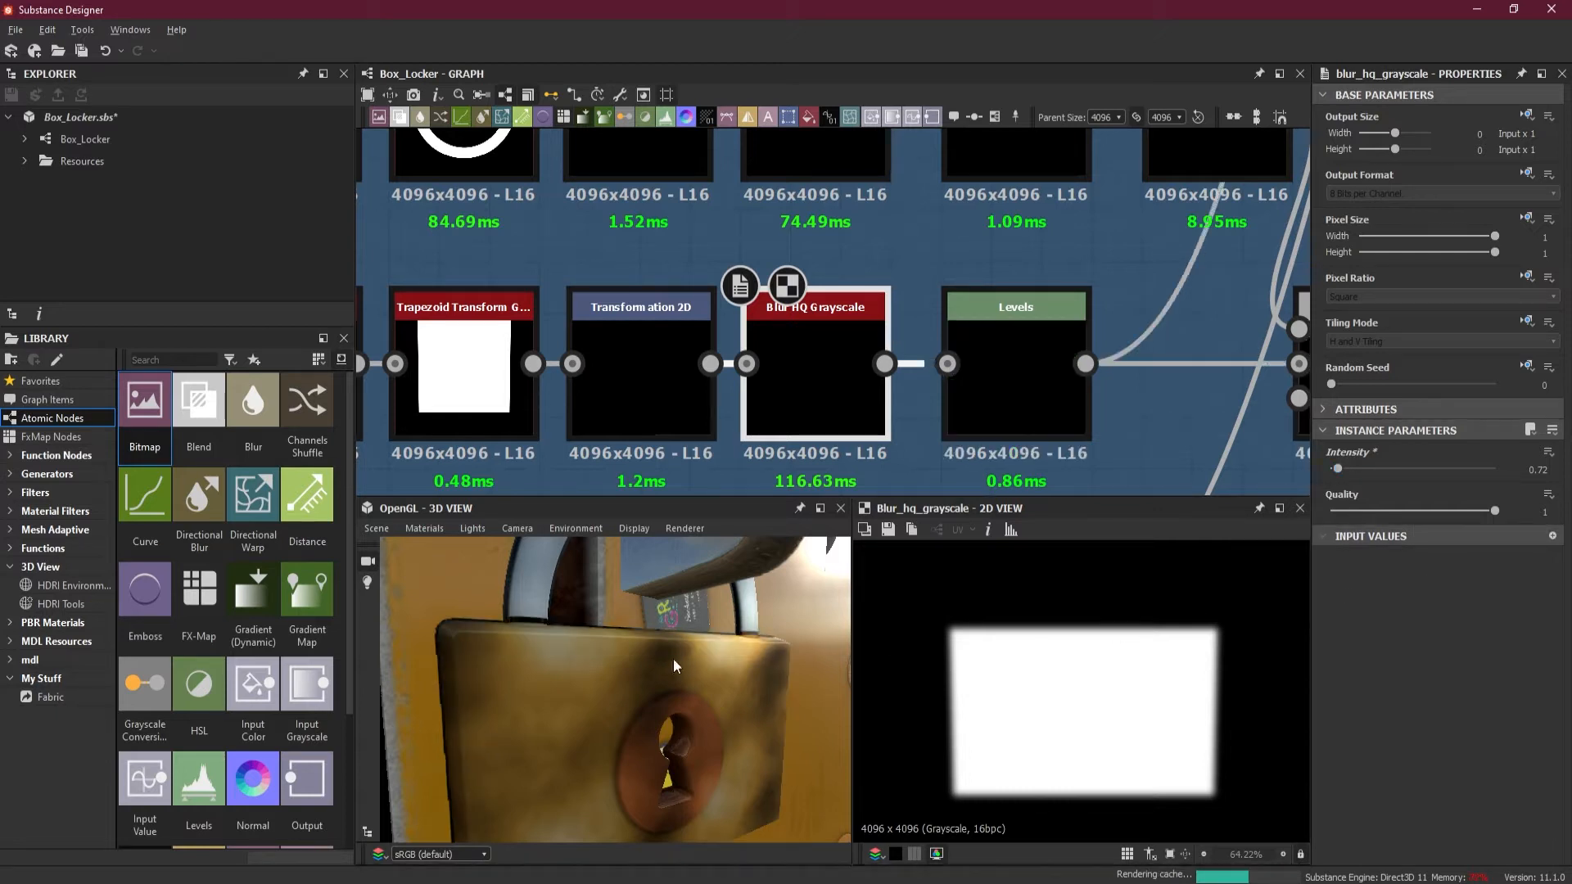
{"action": "left_click_drag", "start_coordinate": [660, 664], "coordinate": [636, 684]}
{"action": "right_click_drag", "start_coordinate": [636, 684], "coordinate": [657, 787]}
{"action": "left_click_drag", "start_coordinate": [652, 778], "coordinate": [700, 772]}
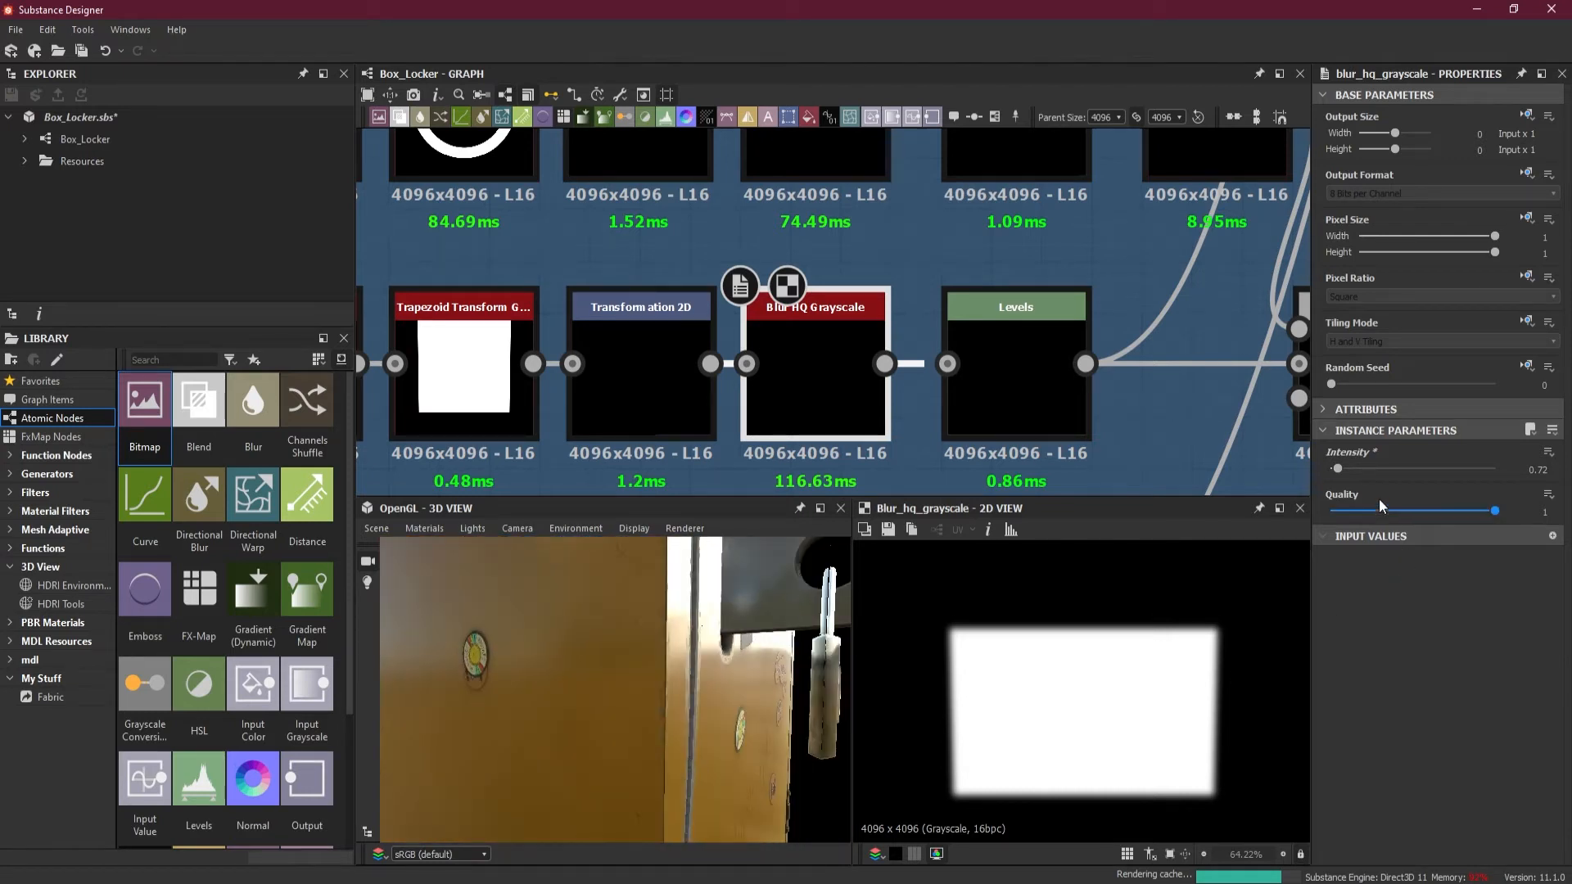
- Set the Intensity of the padlock body's Blur HQ Grayscale node to 0.5 and inspect the lock on the model
{"action": "double_click", "coordinate": [1537, 469]}
{"action": "key", "text": "Return"}
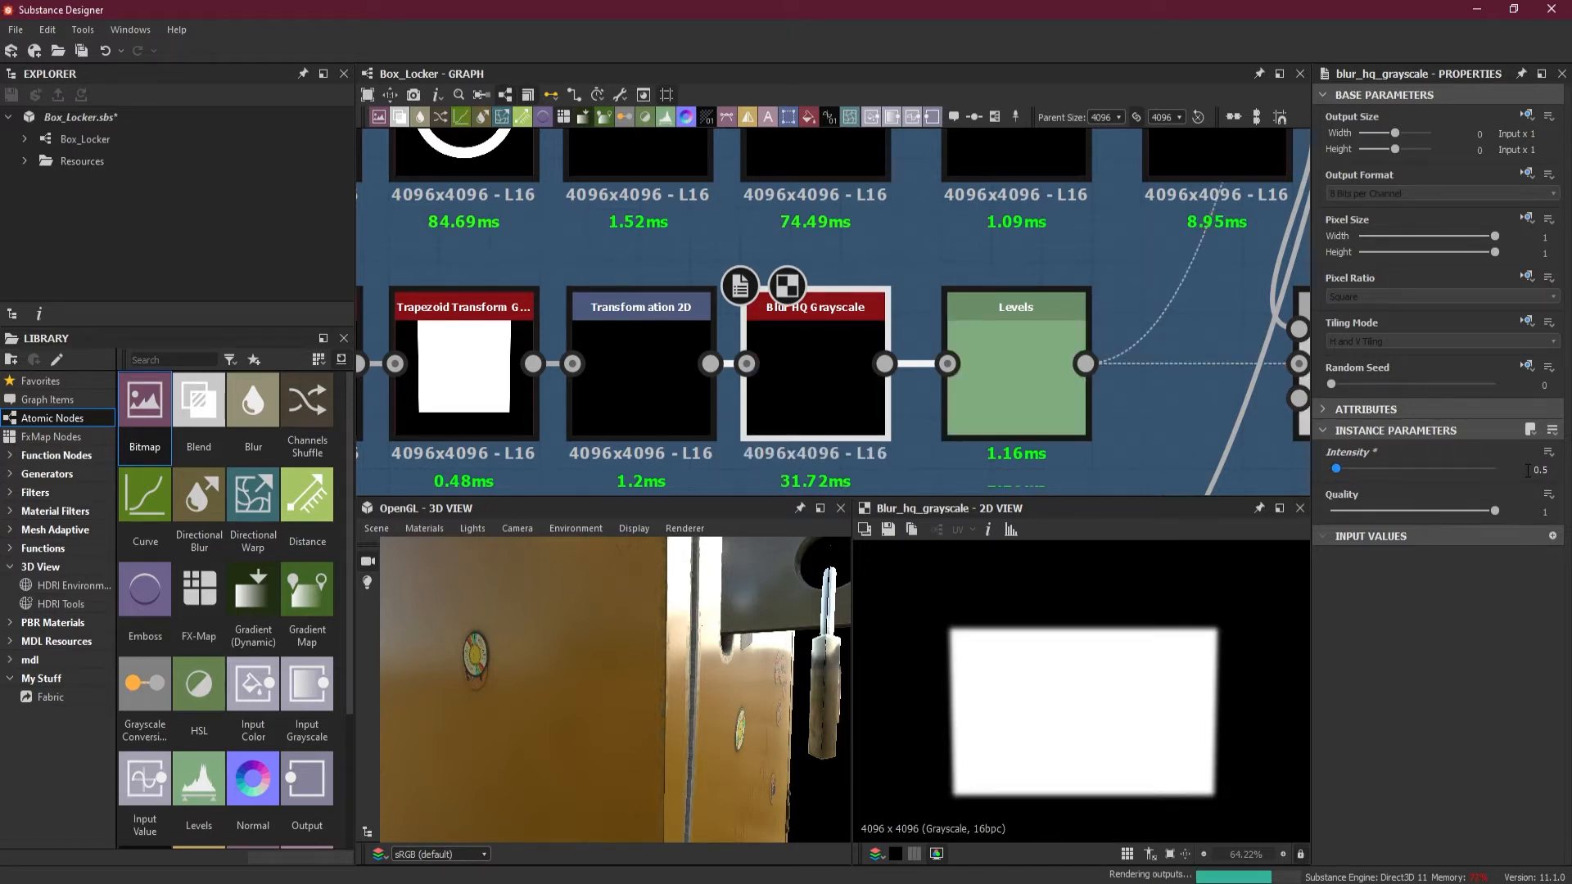
{"action": "left_click_drag", "start_coordinate": [776, 665], "coordinate": [731, 675], "text": "alt"}
{"action": "left_click_drag", "start_coordinate": [607, 692], "coordinate": [639, 749], "text": "alt"}
- Raise the output white level of the padlock body's Levels node slightly, checking the body's thickness from the side
{"action": "left_click", "coordinate": [1050, 351]}
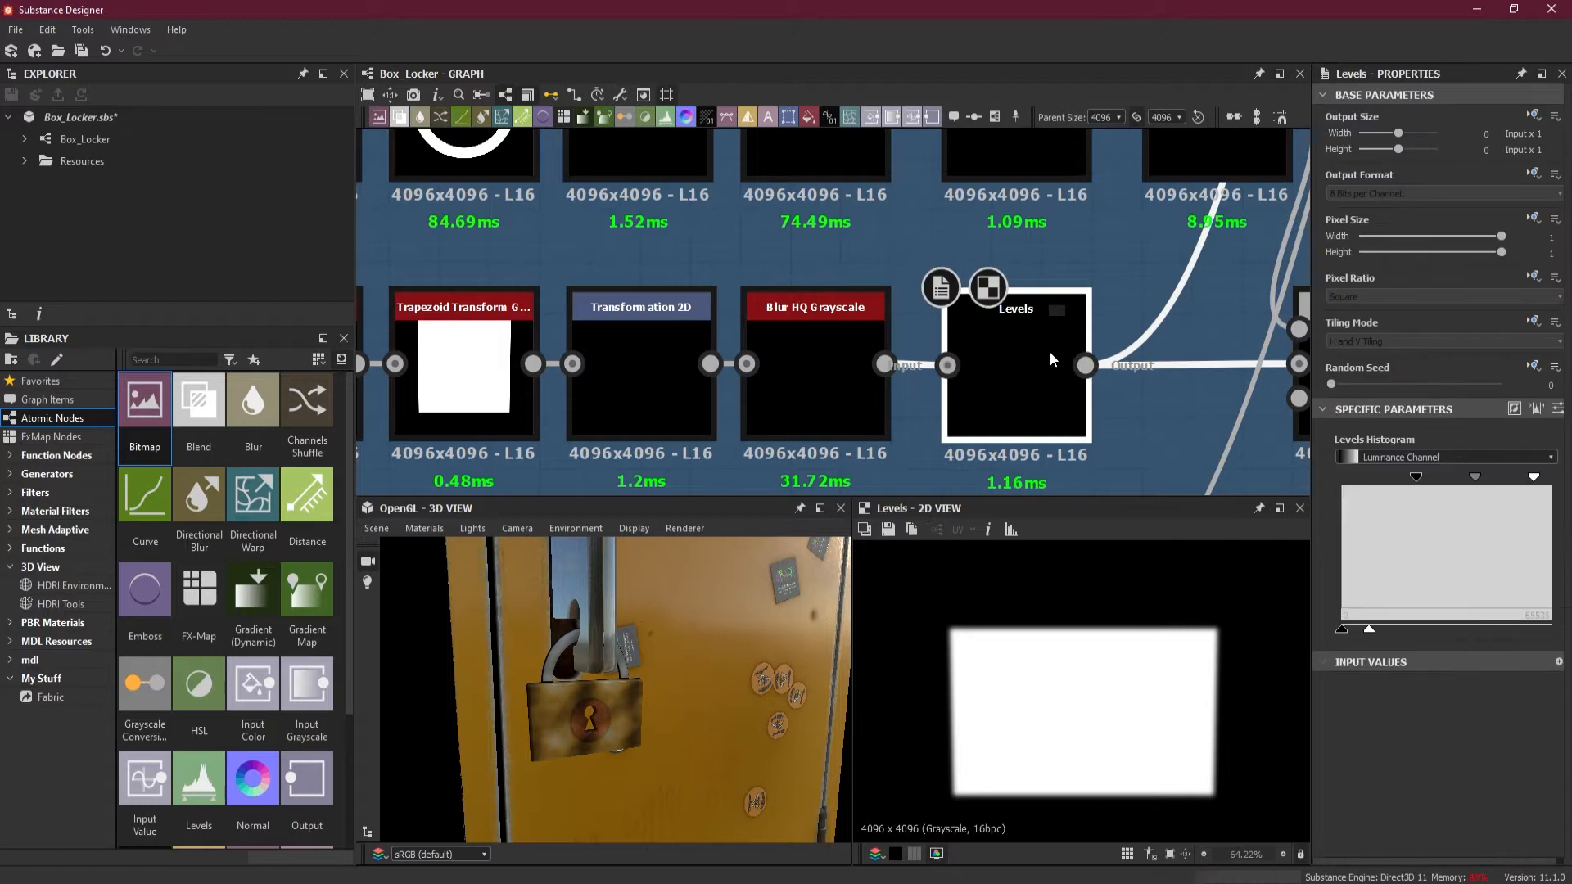
{"action": "left_click_drag", "start_coordinate": [1368, 630], "coordinate": [1397, 630]}
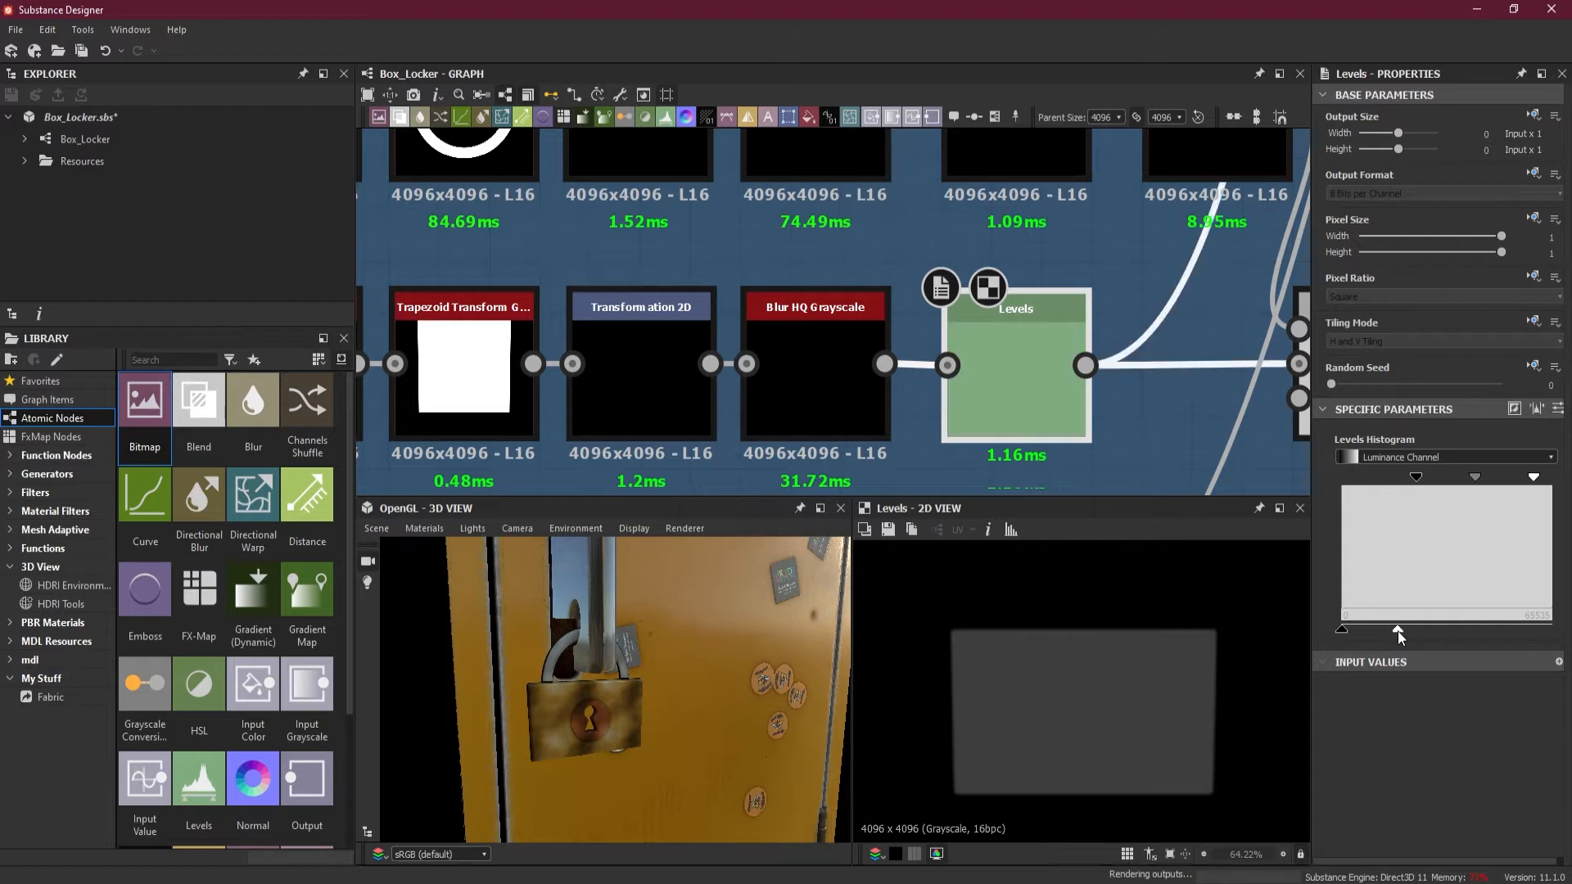
{"action": "left_click_drag", "start_coordinate": [709, 718], "coordinate": [727, 715]}
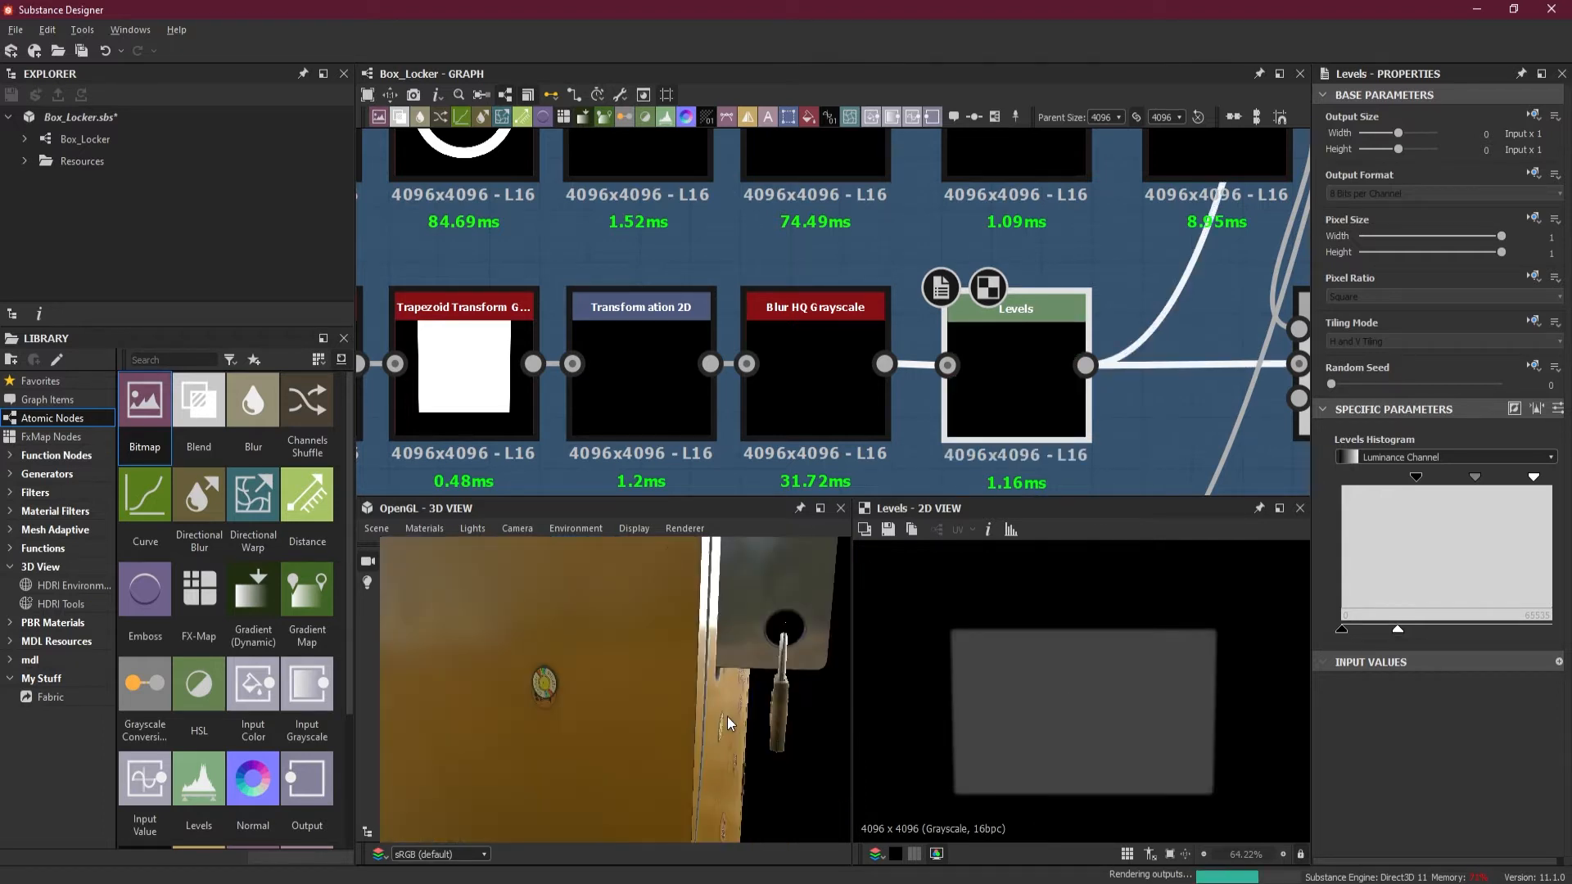
{"action": "left_click_drag", "start_coordinate": [811, 702], "coordinate": [759, 632]}
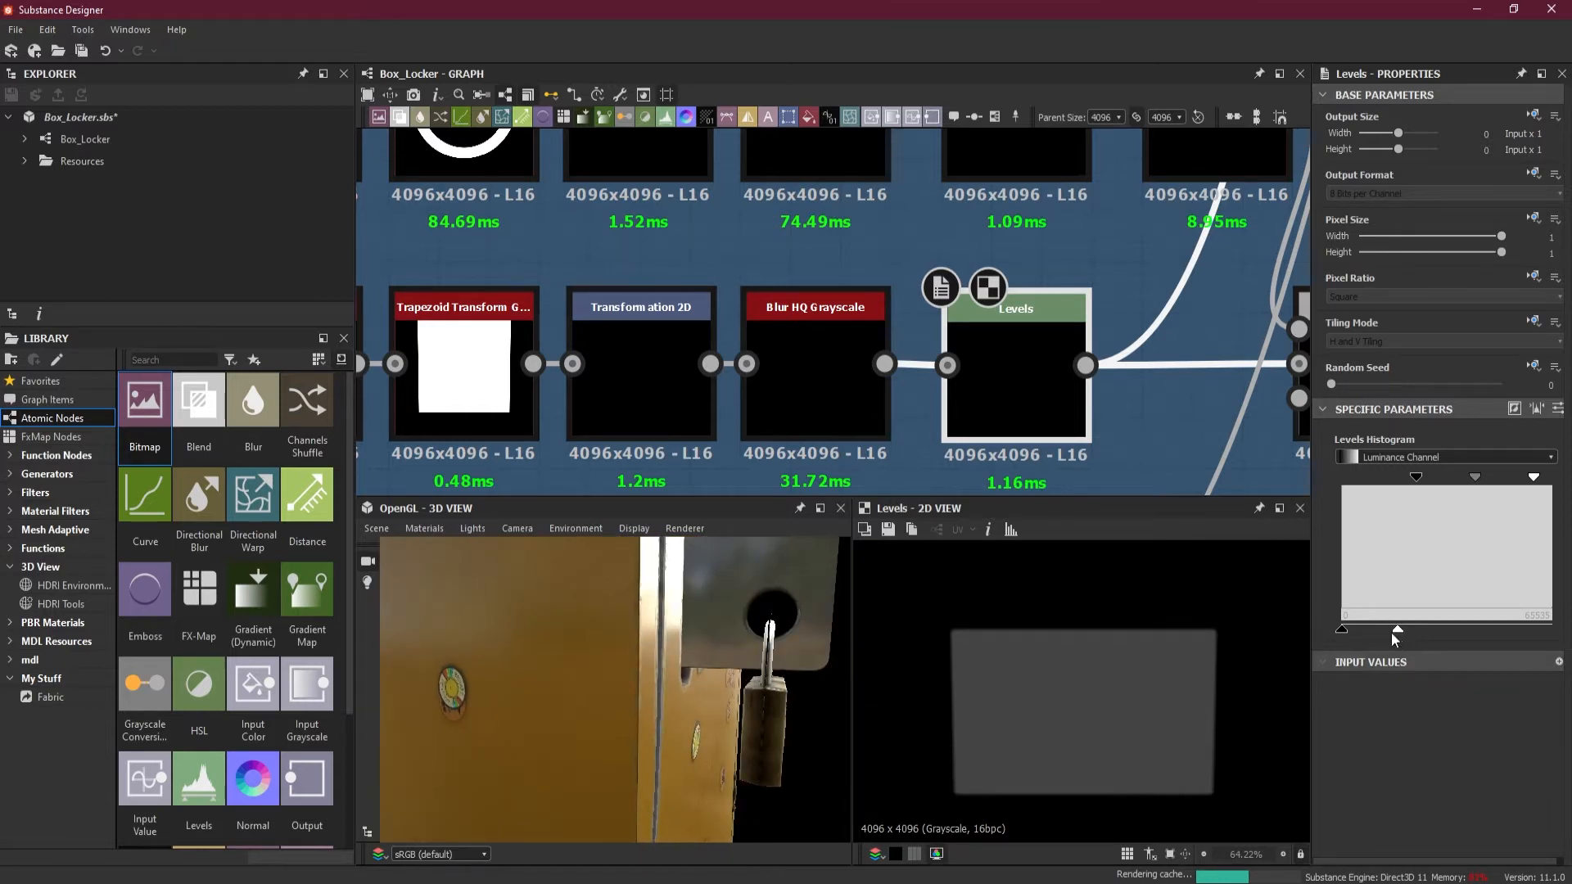
{"action": "left_click_drag", "start_coordinate": [1395, 631], "coordinate": [1402, 631]}
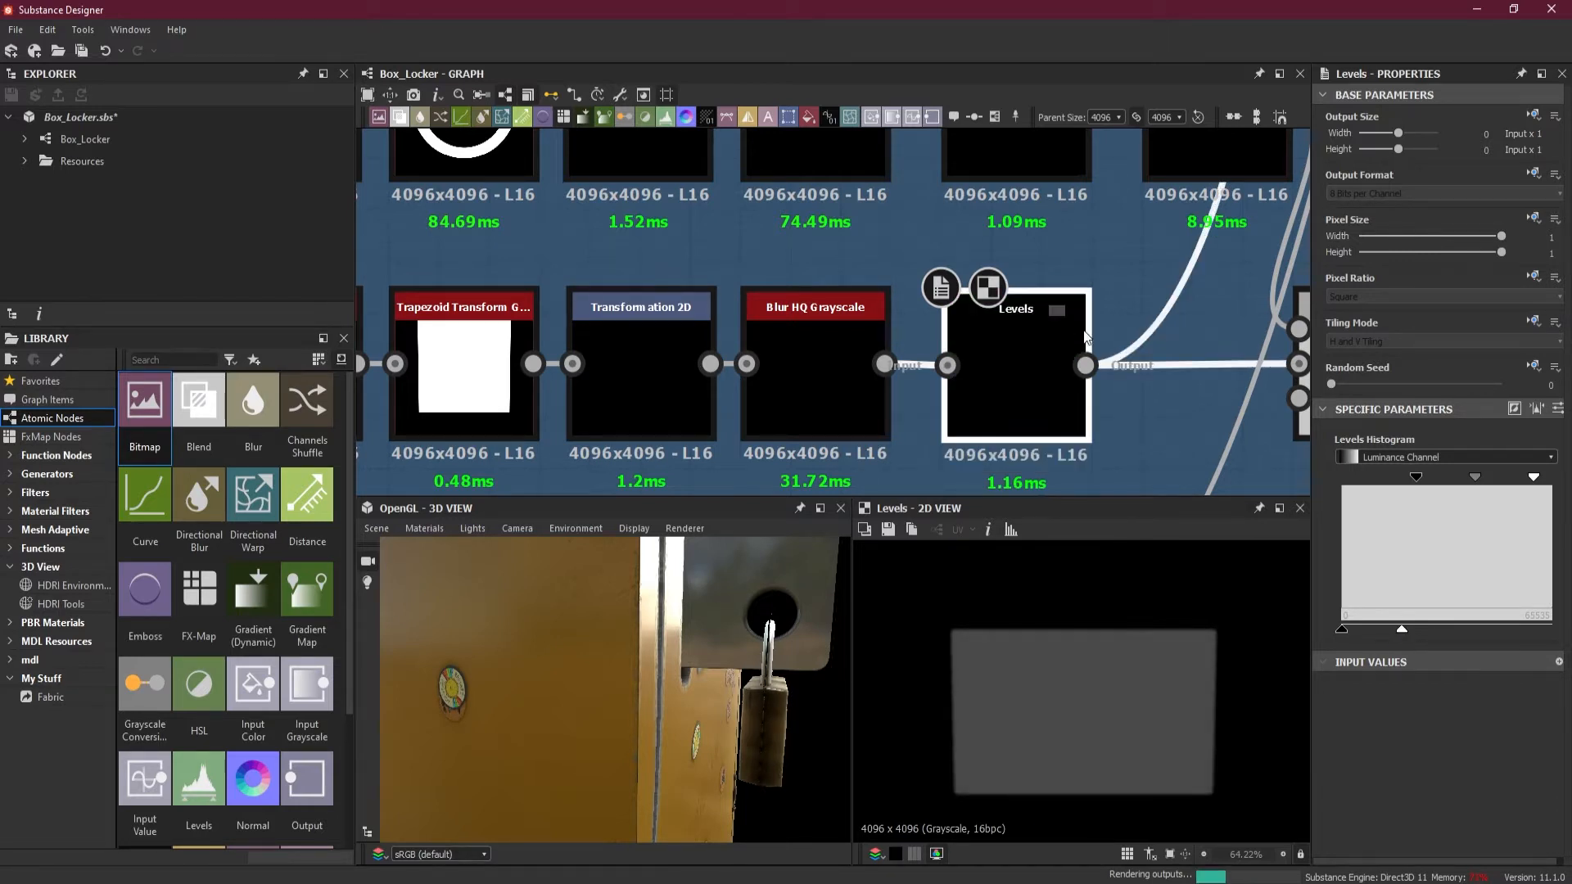
- Raise the output white level of the shackle's Levels node slightly to thicken the shackle, and save the package
{"action": "scroll", "coordinate": [1074, 336], "scroll_direction": "down", "scroll_amount": 1}
{"action": "middle_click_drag", "start_coordinate": [1103, 387], "coordinate": [1071, 510]}
{"action": "left_click", "coordinate": [1019, 282]}
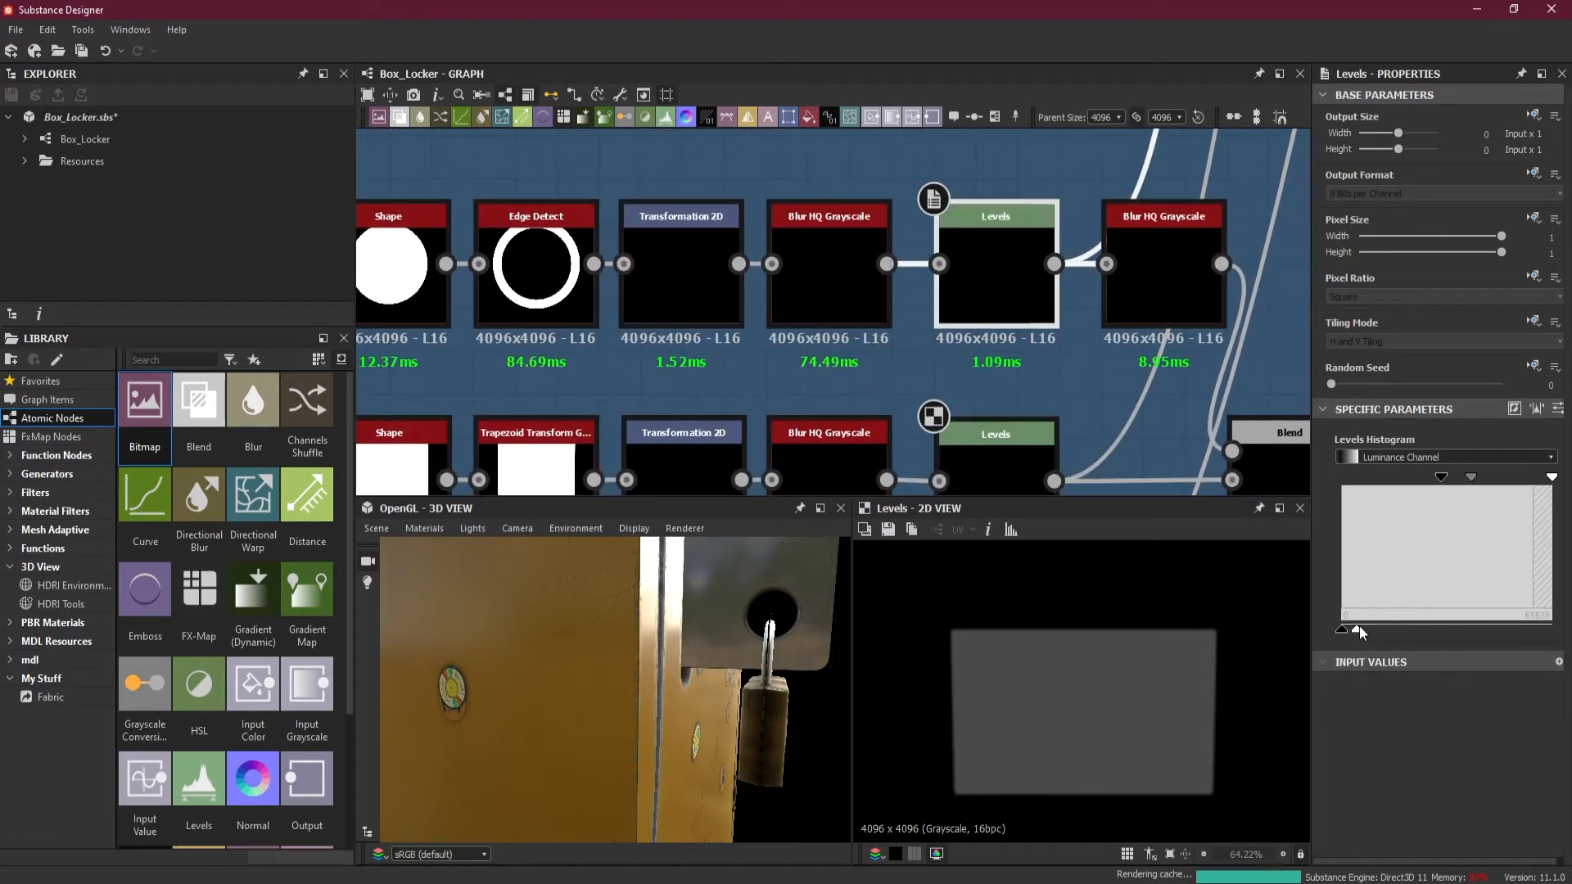
{"action": "left_click_drag", "start_coordinate": [1357, 631], "coordinate": [1372, 631]}
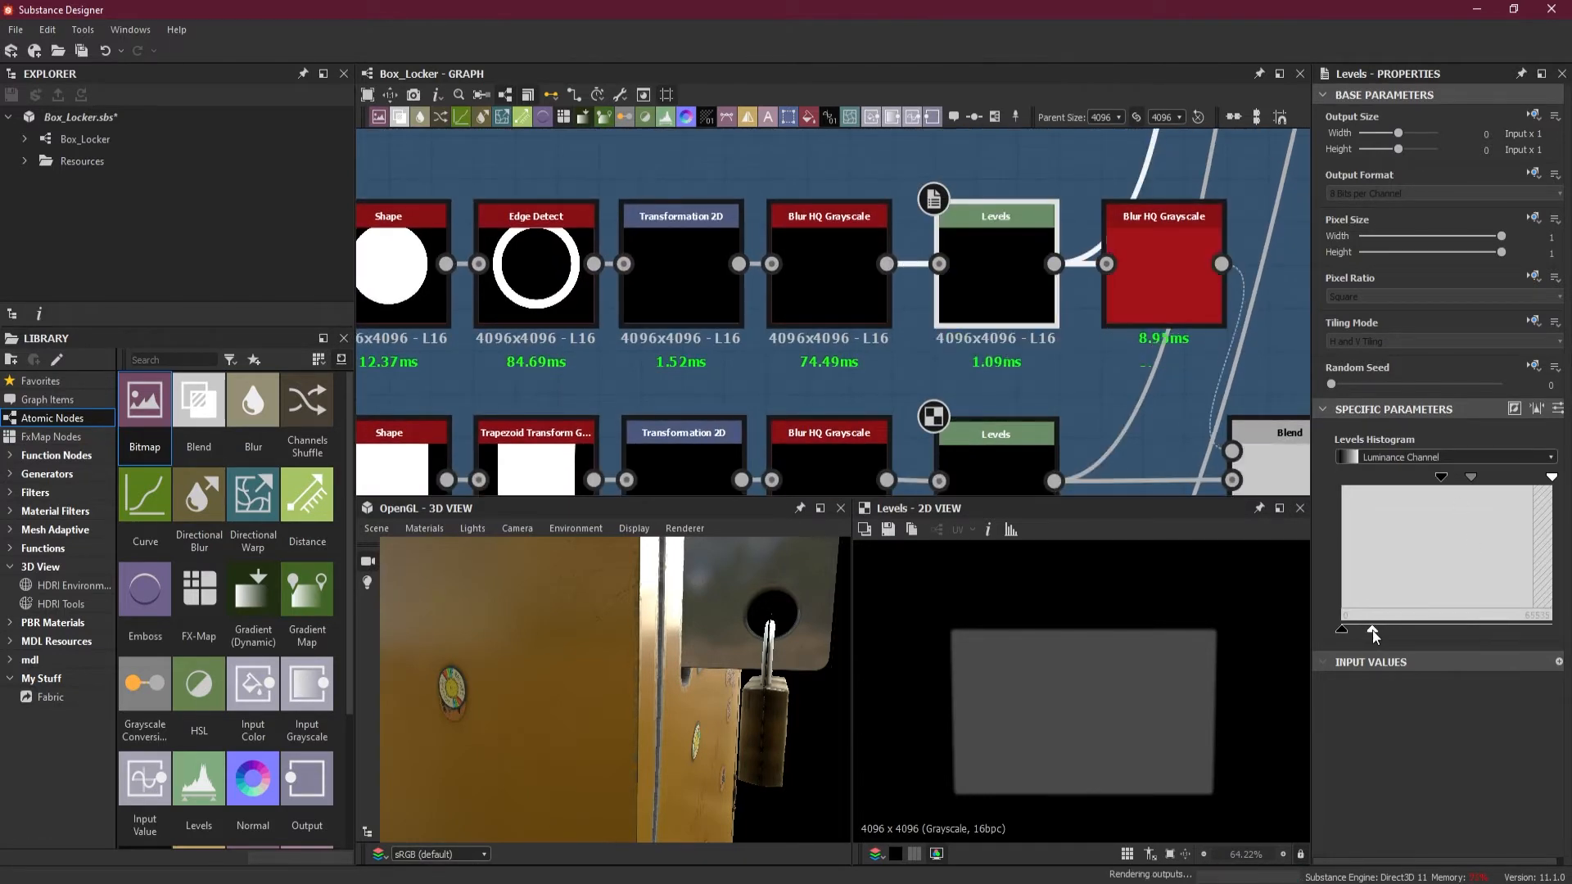
{"action": "left_click_drag", "start_coordinate": [1372, 630], "coordinate": [1380, 633]}
{"action": "left_click_drag", "start_coordinate": [1380, 632], "coordinate": [1368, 633]}
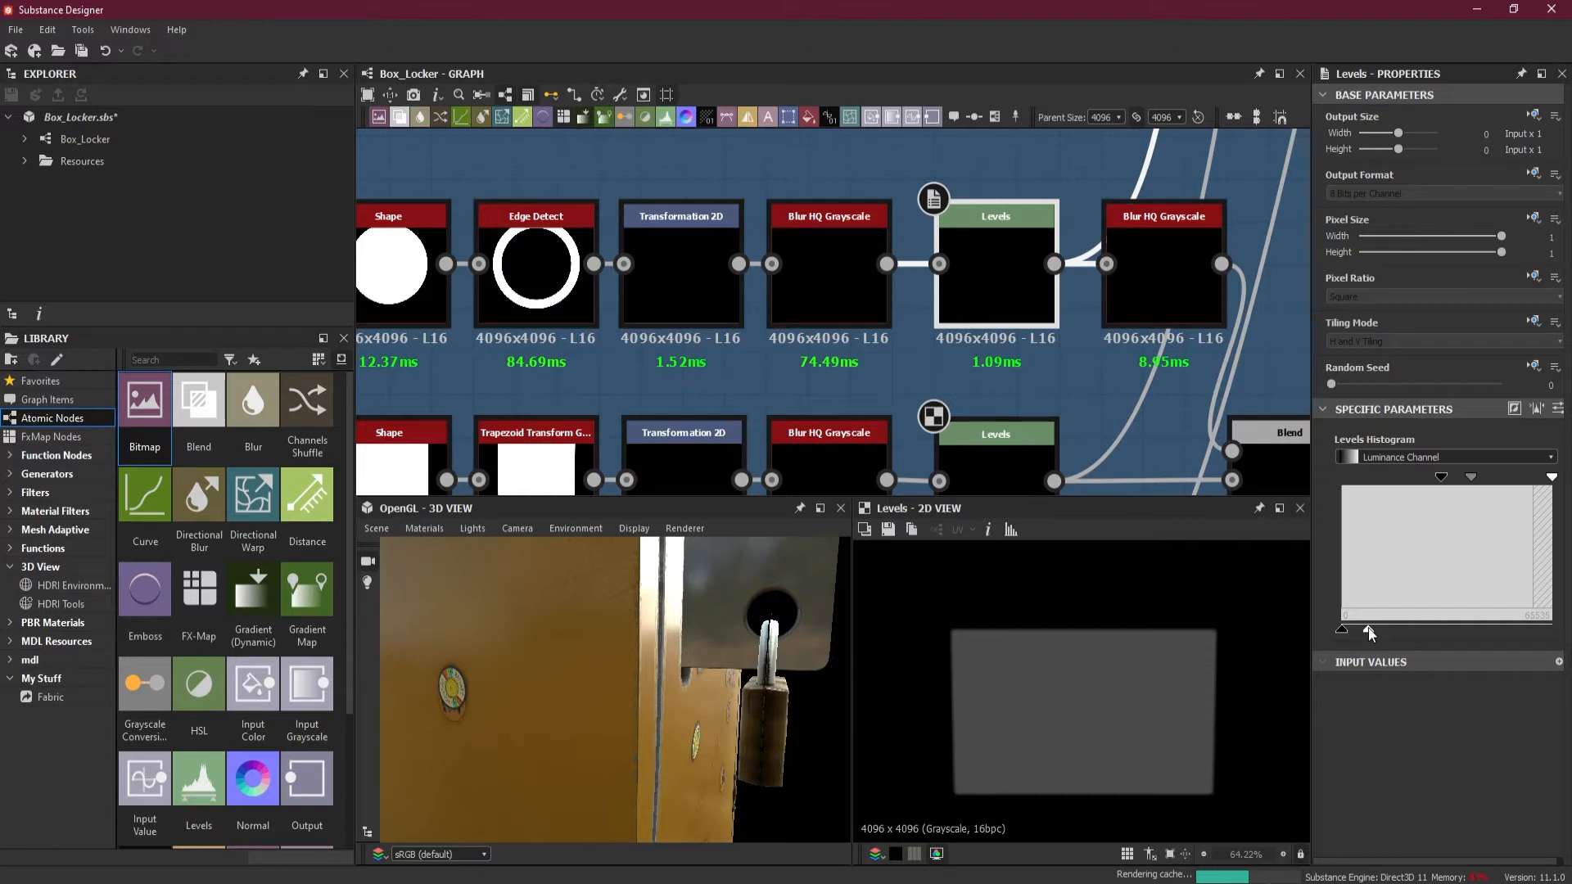
{"action": "left_click_drag", "start_coordinate": [1369, 633], "coordinate": [1365, 632]}
{"action": "left_click", "coordinate": [82, 52]}
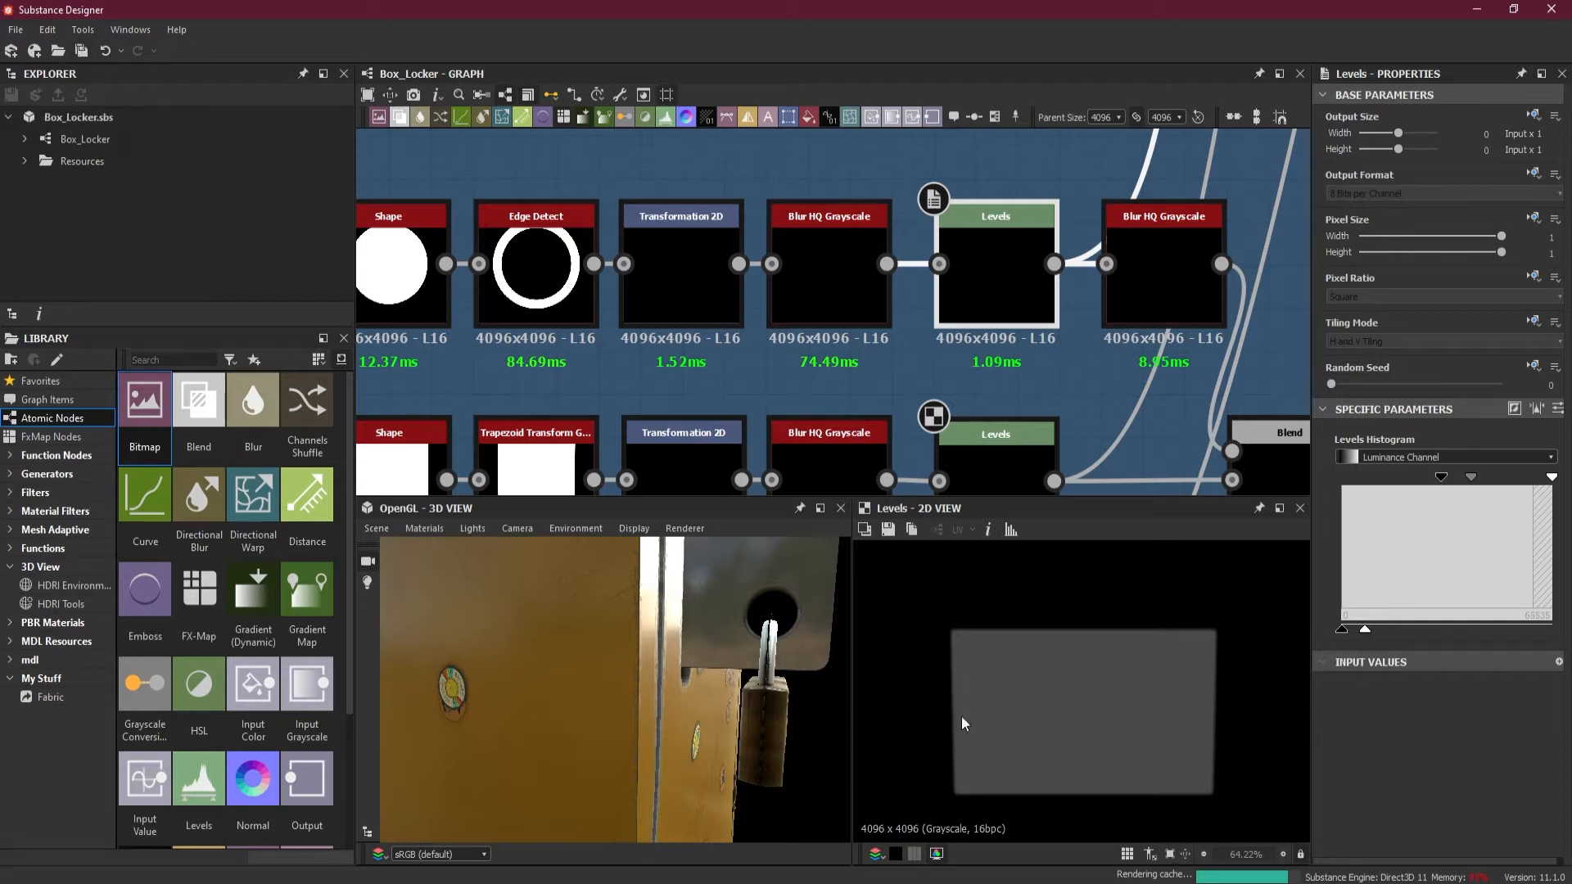
- Inspect the padlock up close and preview the Blend of shackle and body and the Blend that follows it
{"action": "left_click_drag", "start_coordinate": [761, 721], "coordinate": [656, 689]}
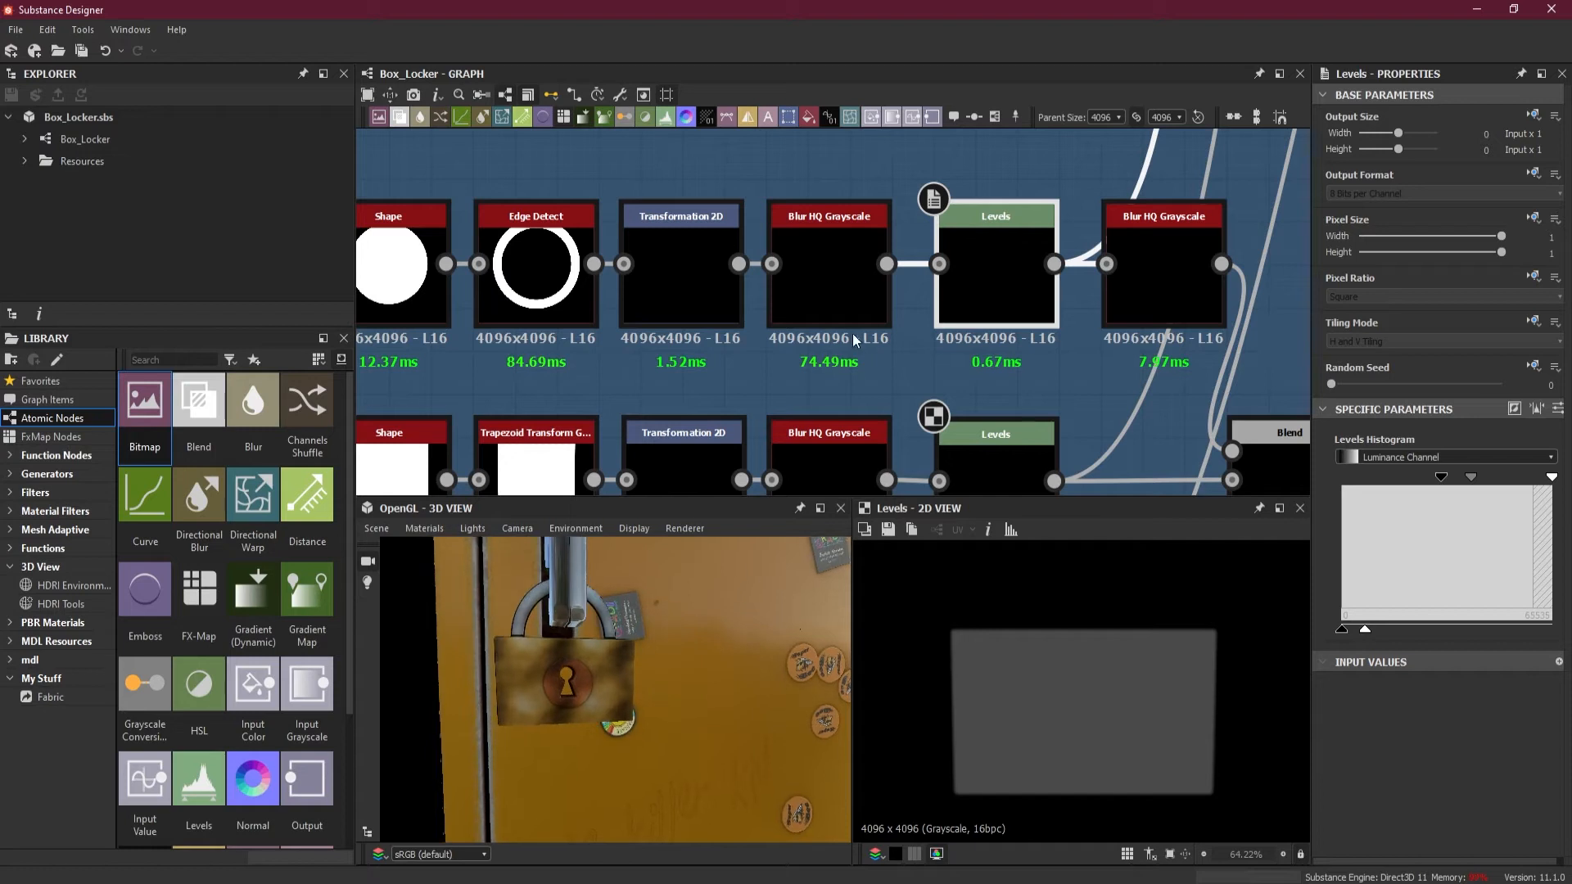
{"action": "mouse_move", "coordinate": [552, 685]}
{"action": "left_mouse_down"}
{"action": "mouse_move", "coordinate": [553, 805]}
{"action": "mouse_move", "coordinate": [542, 759]}
{"action": "mouse_move", "coordinate": [483, 730]}
{"action": "mouse_move", "coordinate": [504, 683]}
{"action": "mouse_move", "coordinate": [517, 671]}
{"action": "mouse_move", "coordinate": [547, 690]}
{"action": "mouse_move", "coordinate": [632, 681]}
{"action": "mouse_move", "coordinate": [519, 685]}
{"action": "mouse_move", "coordinate": [534, 696]}
{"action": "left_mouse_up"}
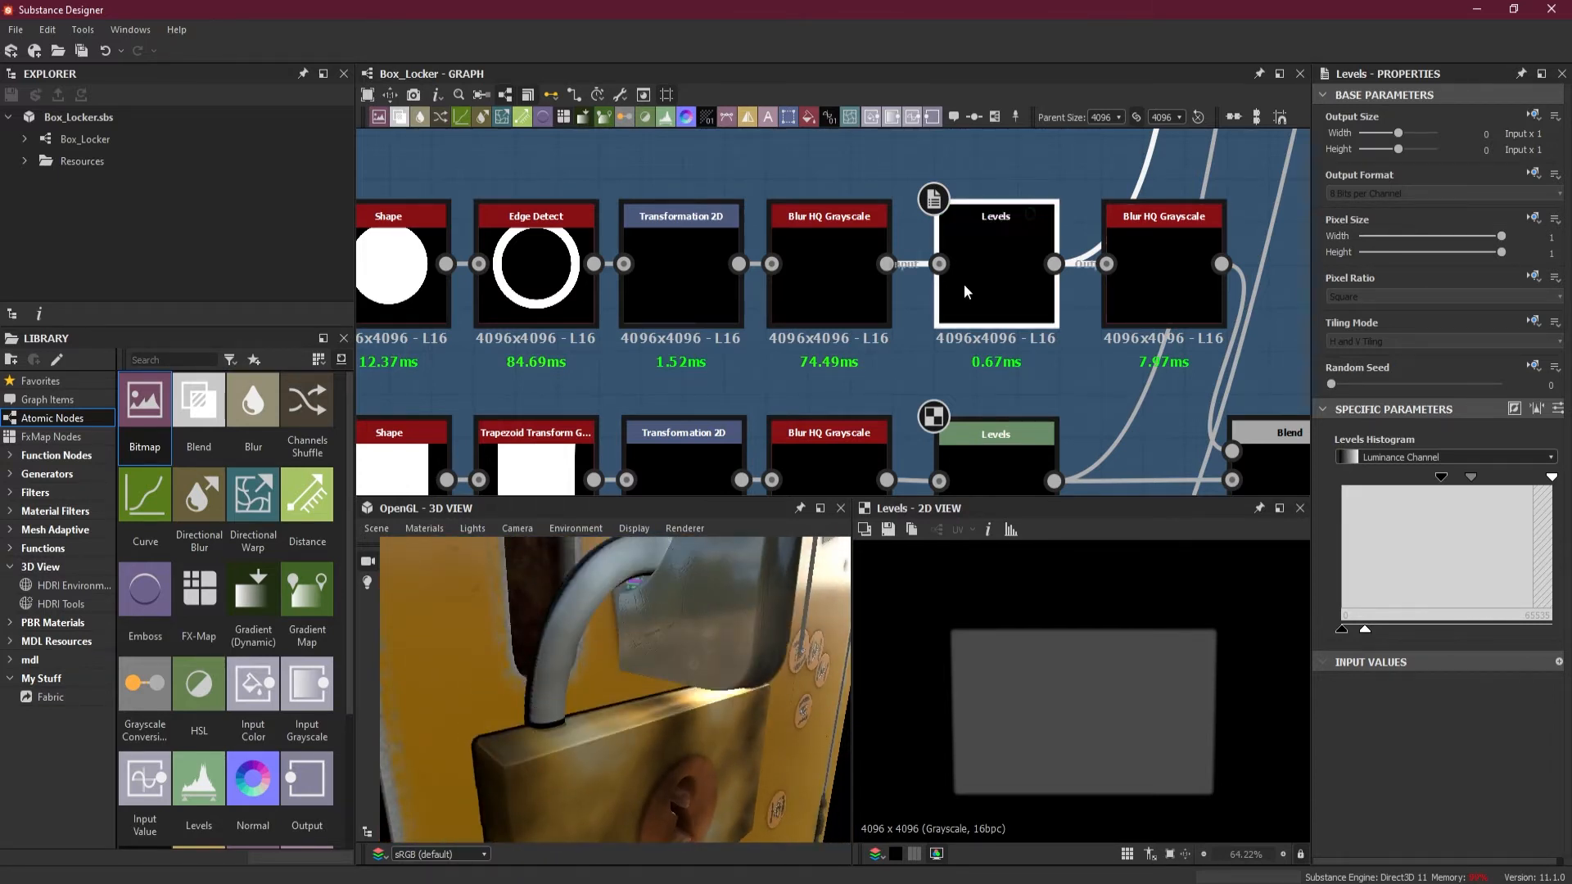
{"action": "scroll", "coordinate": [964, 285], "scroll_direction": "down", "scroll_amount": 6}
{"action": "middle_click_drag", "start_coordinate": [1063, 360], "coordinate": [970, 303]}
{"action": "scroll", "coordinate": [970, 303], "scroll_direction": "up", "scroll_amount": 4}
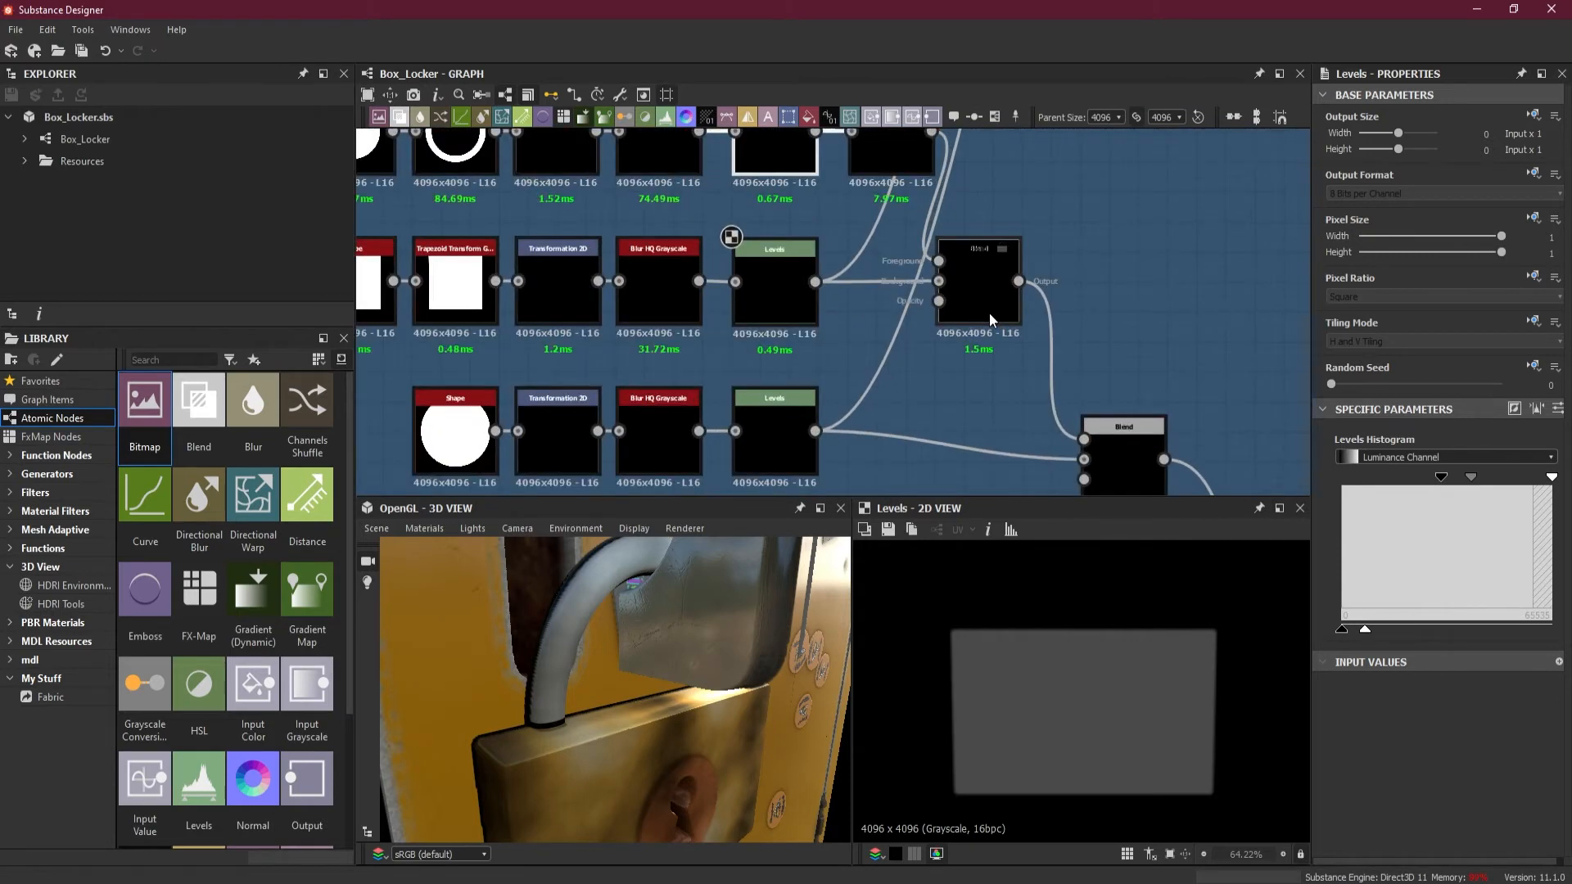
{"action": "double_click", "coordinate": [989, 319]}
{"action": "scroll", "coordinate": [986, 587], "scroll_direction": "up", "scroll_amount": 5}
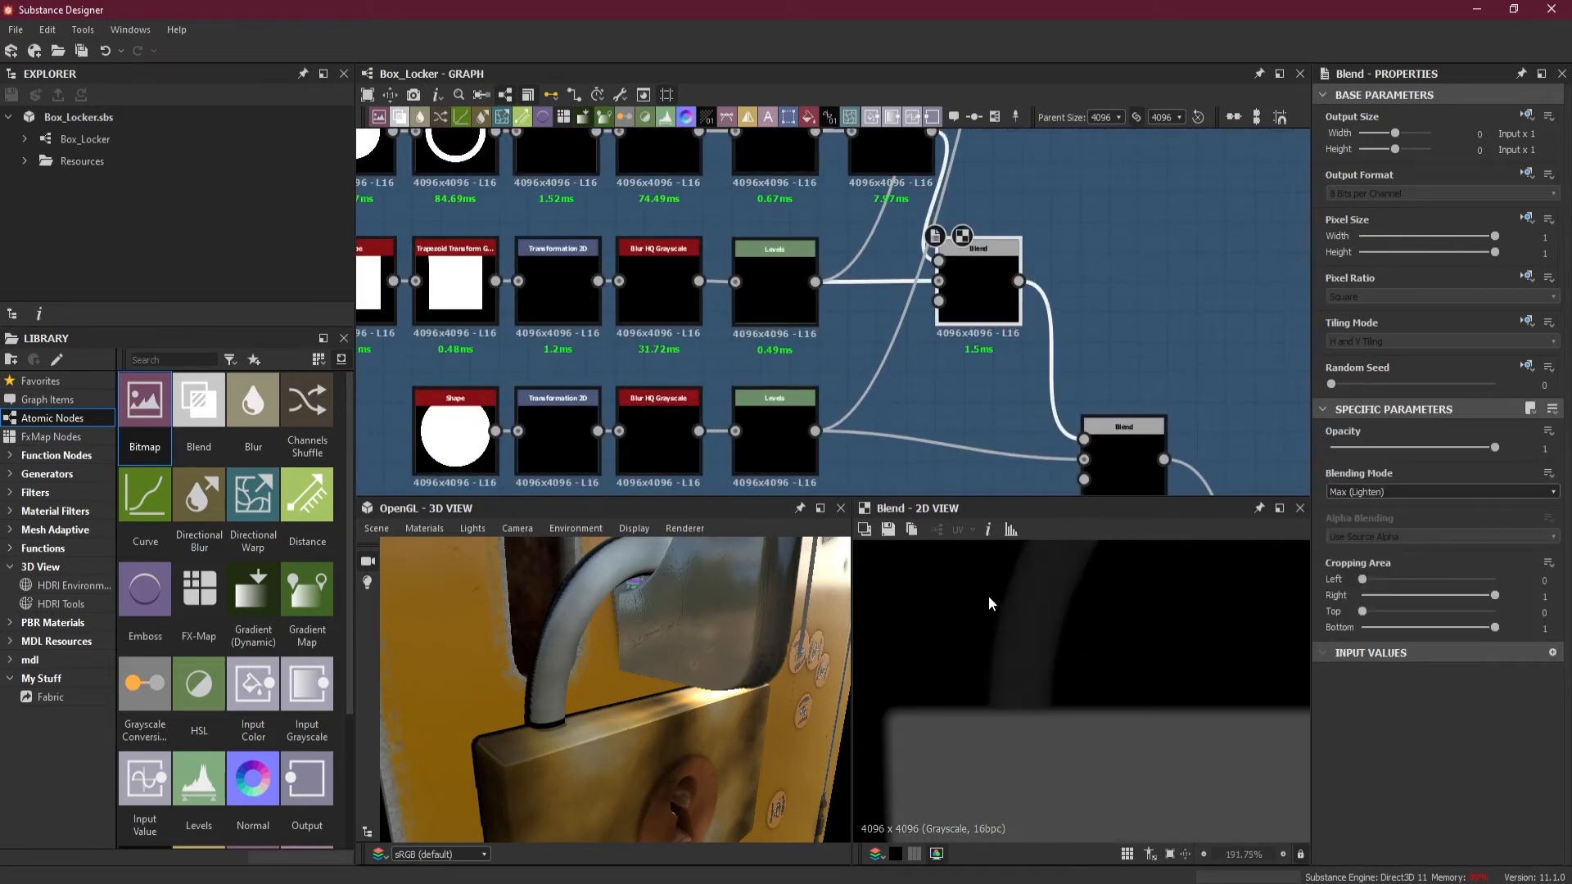
{"action": "scroll", "coordinate": [989, 603], "scroll_direction": "up", "scroll_amount": 2}
{"action": "middle_click_drag", "start_coordinate": [1002, 391], "coordinate": [878, 265]}
{"action": "left_click", "coordinate": [1012, 351]}
- Preview the keyhole's Blend and the Lock frame's final Blend, which adds the padlock to the midlevel height
{"action": "scroll", "coordinate": [1072, 390], "scroll_direction": "down", "scroll_amount": 3}
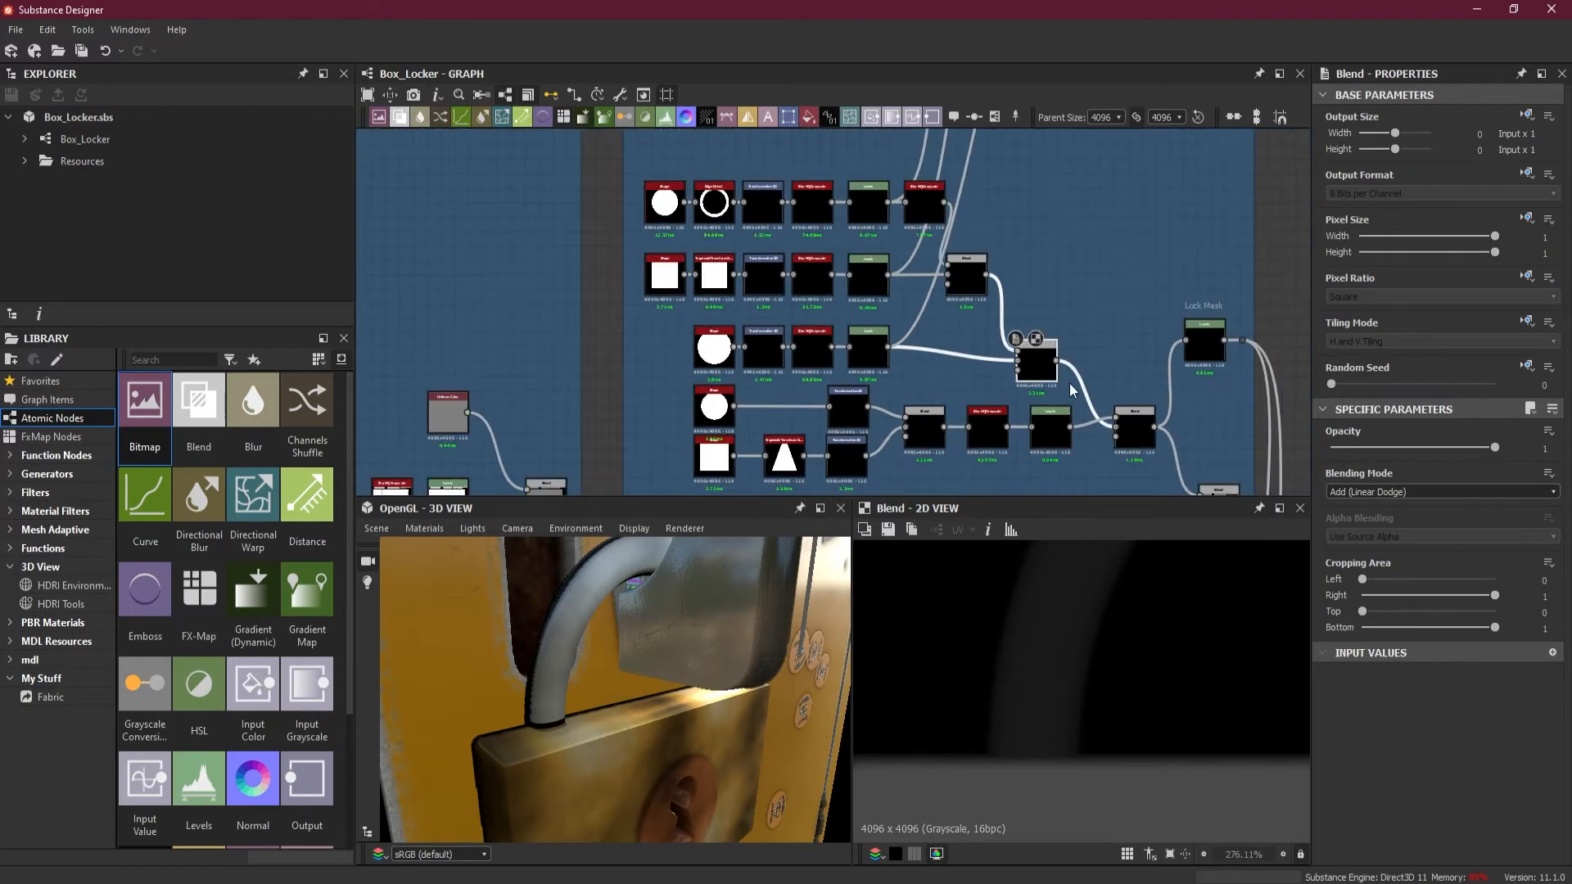
{"action": "scroll", "coordinate": [1072, 391], "scroll_direction": "down", "scroll_amount": 2}
{"action": "scroll", "coordinate": [1109, 430], "scroll_direction": "up", "scroll_amount": 2}
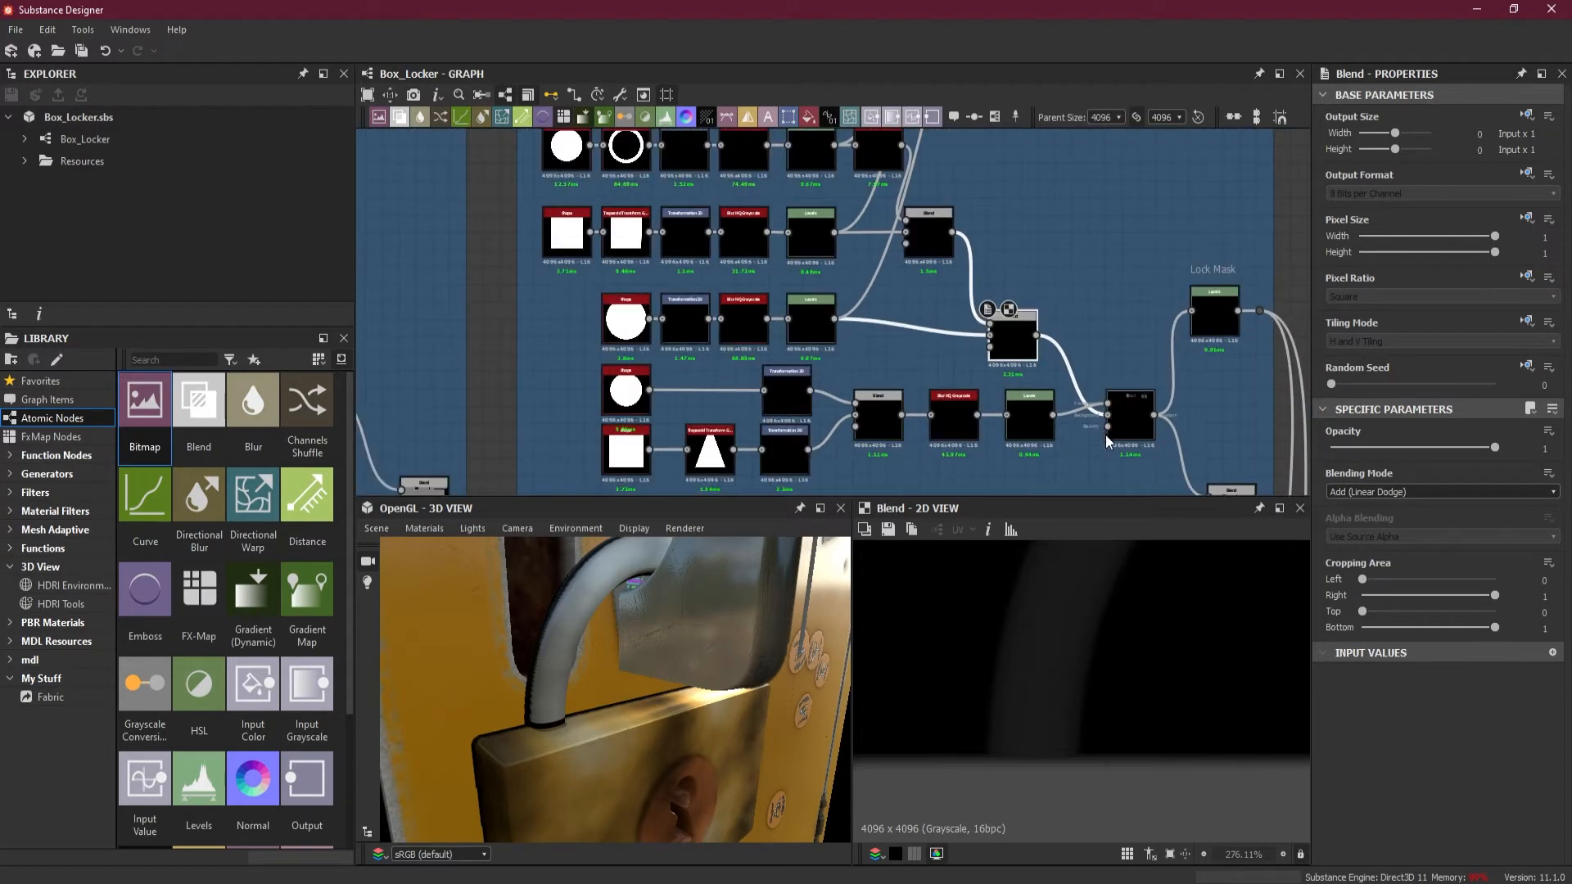
{"action": "middle_click_drag", "start_coordinate": [887, 430], "coordinate": [821, 370]}
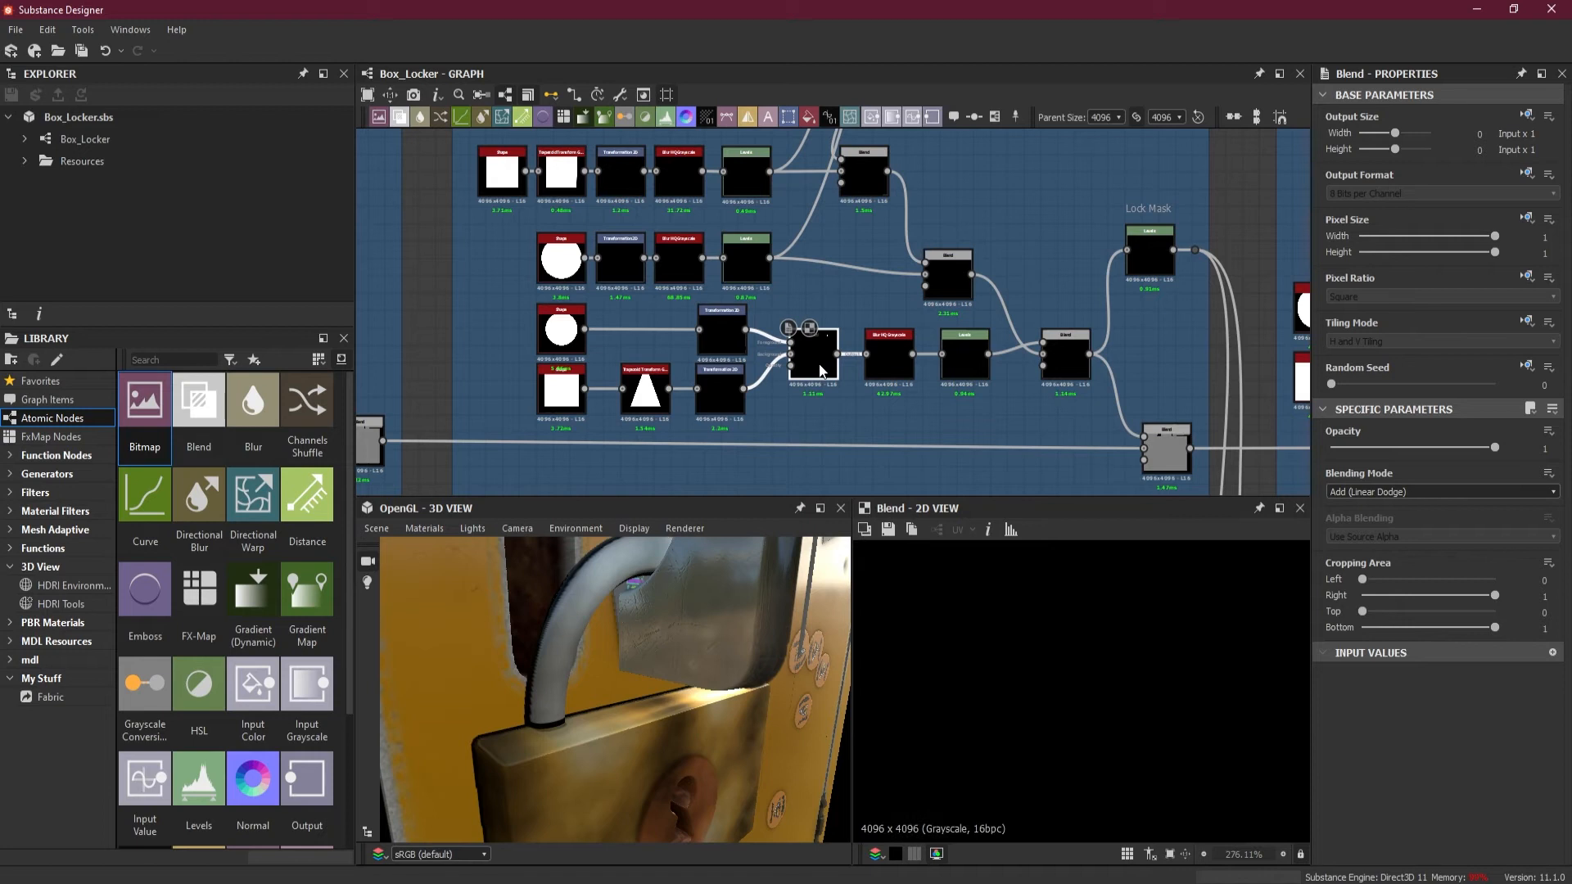
{"action": "double_click", "coordinate": [1162, 447]}
{"action": "scroll", "coordinate": [1083, 419], "scroll_direction": "down", "scroll_amount": 4}
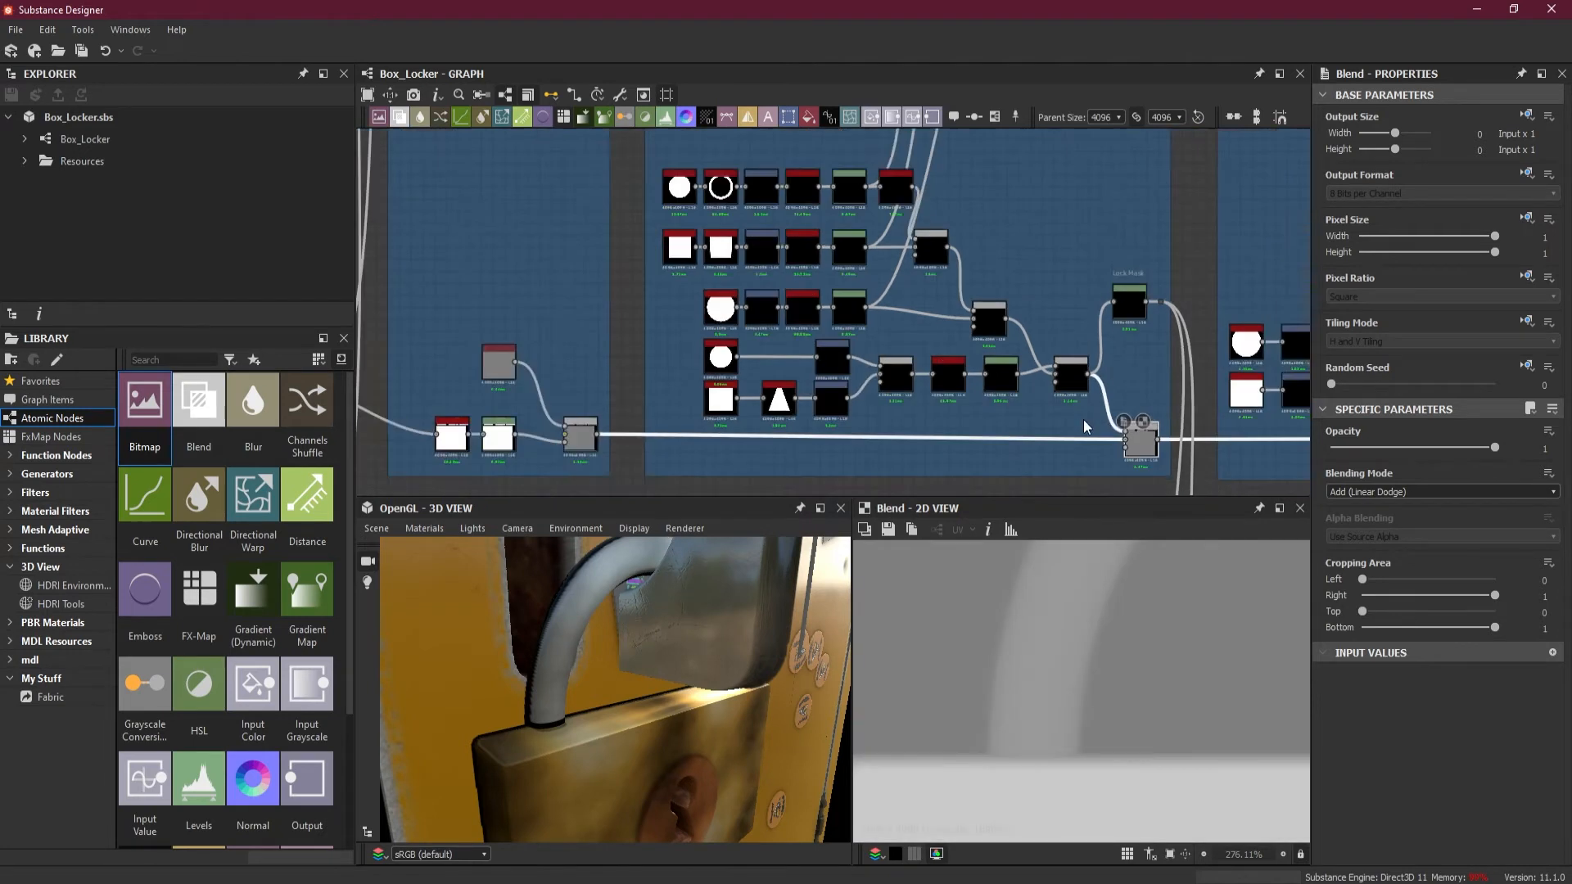
{"action": "scroll", "coordinate": [1099, 646], "scroll_direction": "down", "scroll_amount": 6}
{"action": "scroll", "coordinate": [1098, 645], "scroll_direction": "up", "scroll_amount": 2}
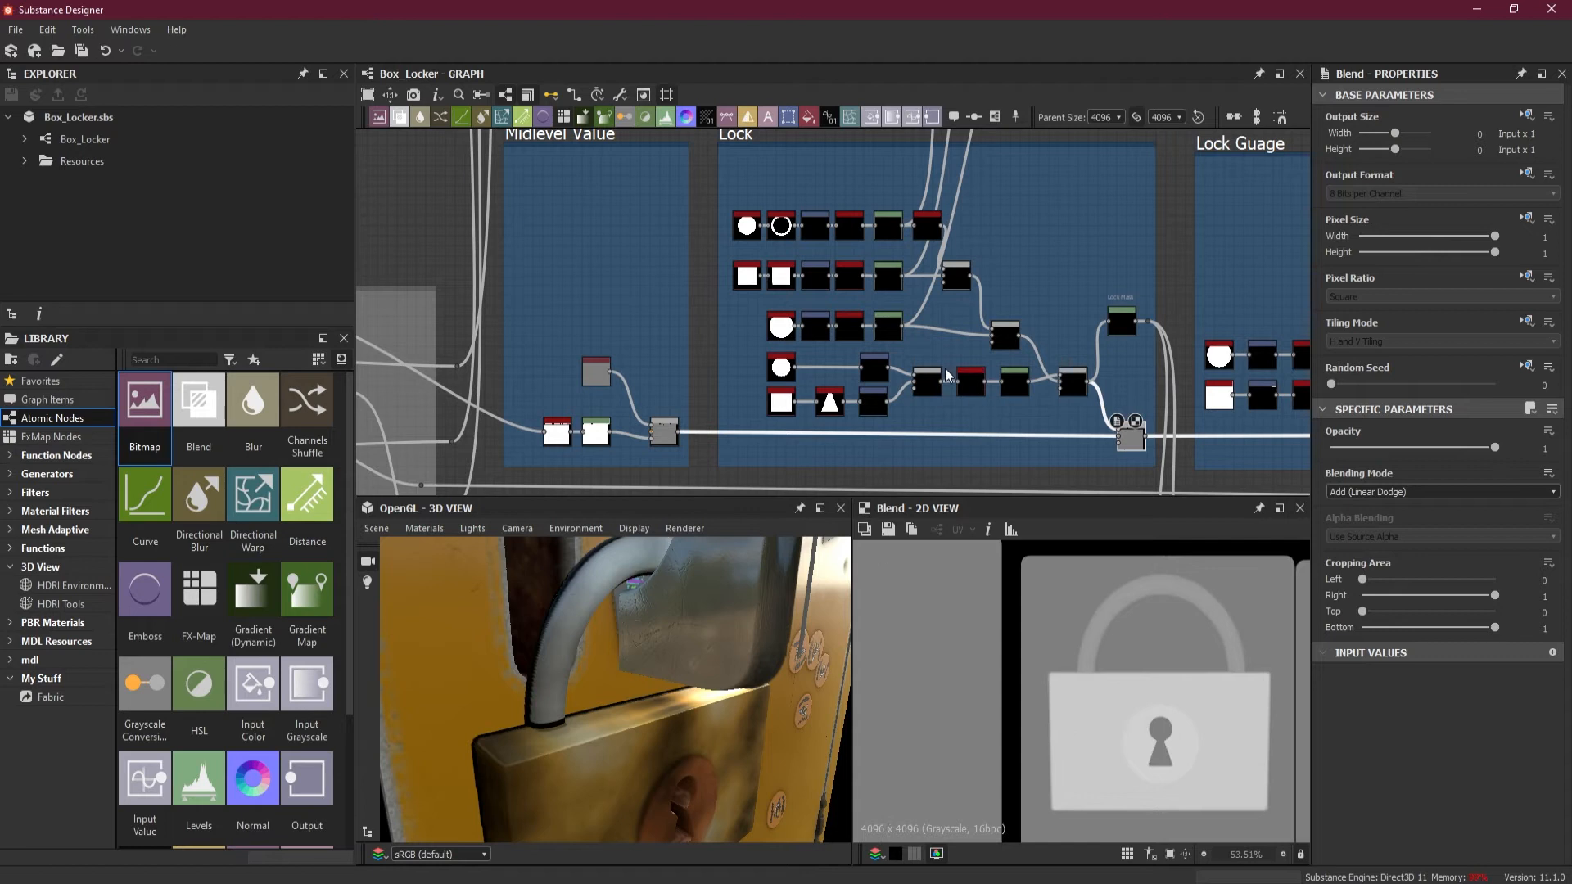
- Preview the padlock's Distance node in the Opacity Map frame and examine the shackle and body edges on the model
{"action": "scroll", "coordinate": [944, 369], "scroll_direction": "down", "scroll_amount": 6}
{"action": "middle_click_drag", "start_coordinate": [956, 387], "coordinate": [943, 261]}
{"action": "scroll", "coordinate": [1100, 363], "scroll_direction": "up", "scroll_amount": 5}
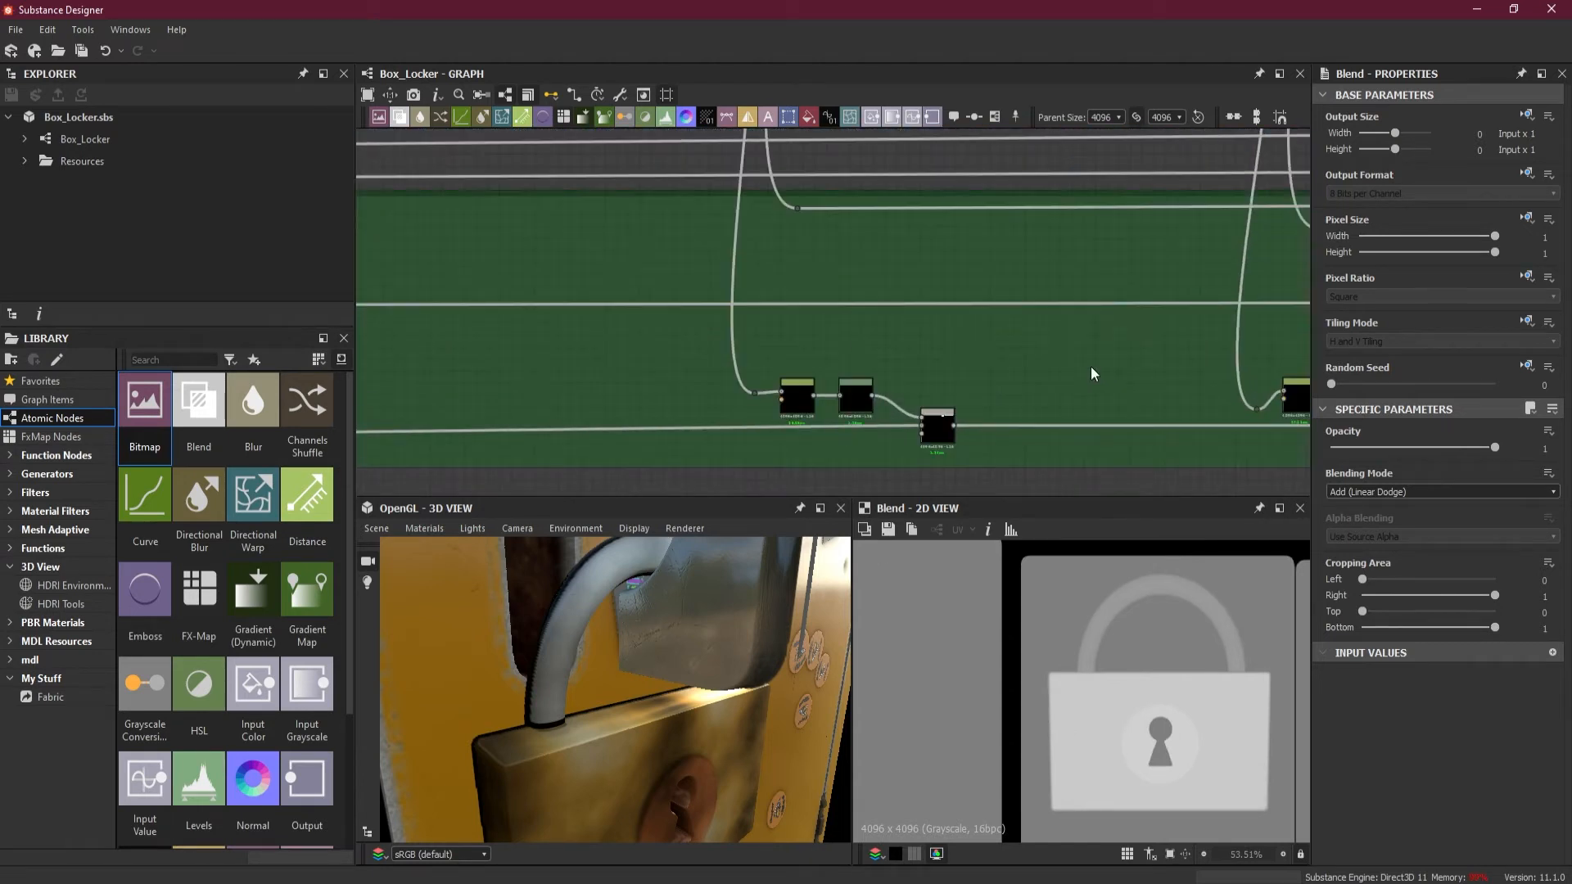
{"action": "double_click", "coordinate": [807, 405]}
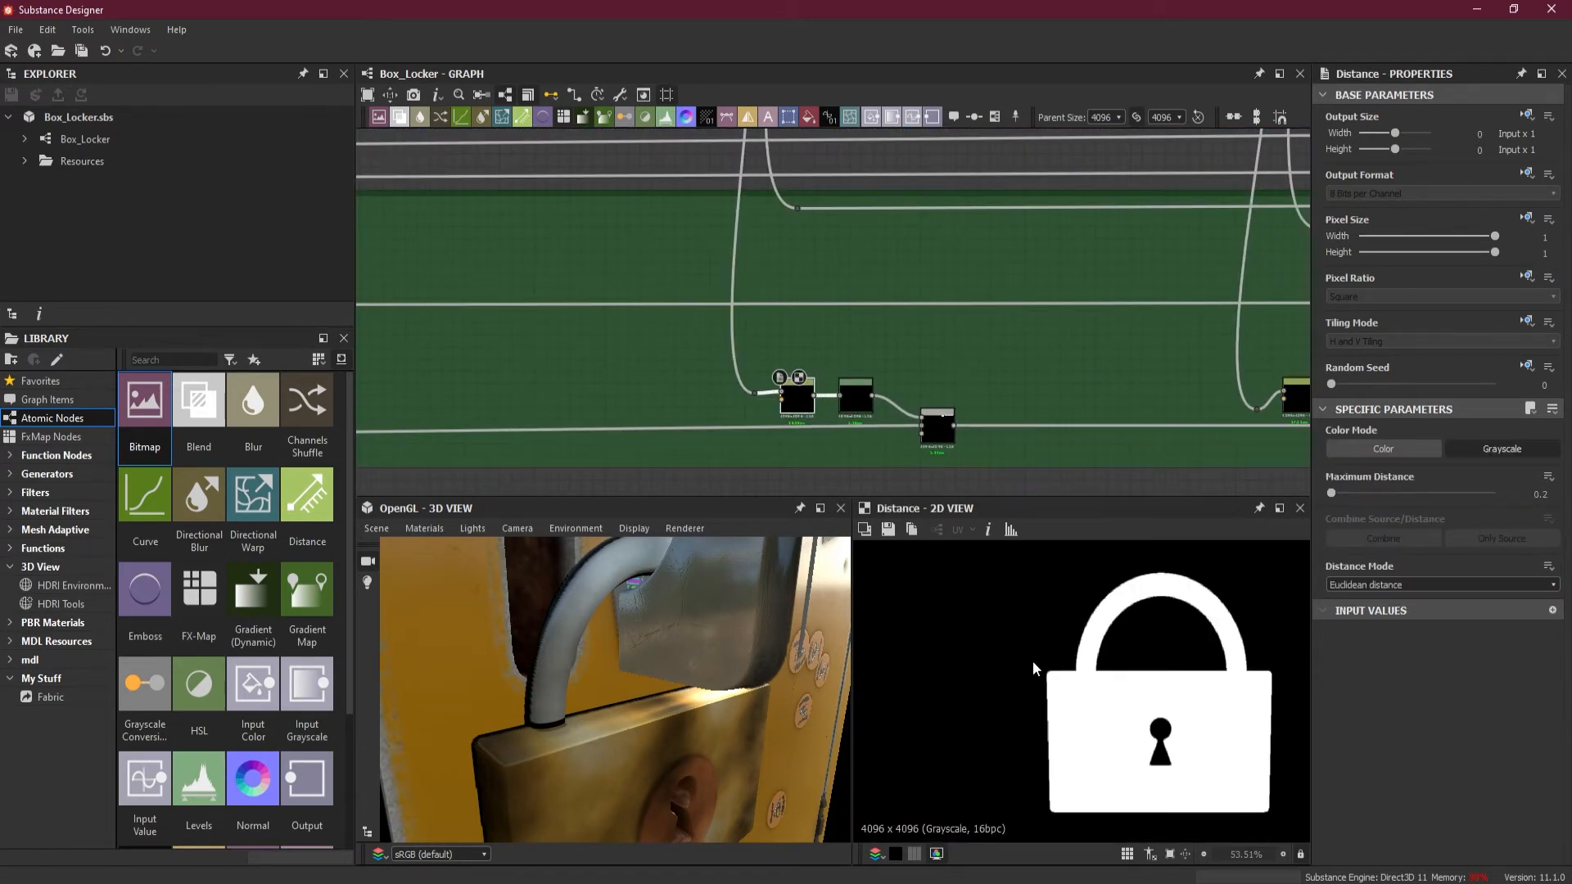
{"action": "scroll", "coordinate": [1033, 661], "scroll_direction": "up", "scroll_amount": 3}
{"action": "scroll", "coordinate": [1033, 661], "scroll_direction": "up", "scroll_amount": 3}
{"action": "scroll", "coordinate": [846, 420], "scroll_direction": "up", "scroll_amount": 5}
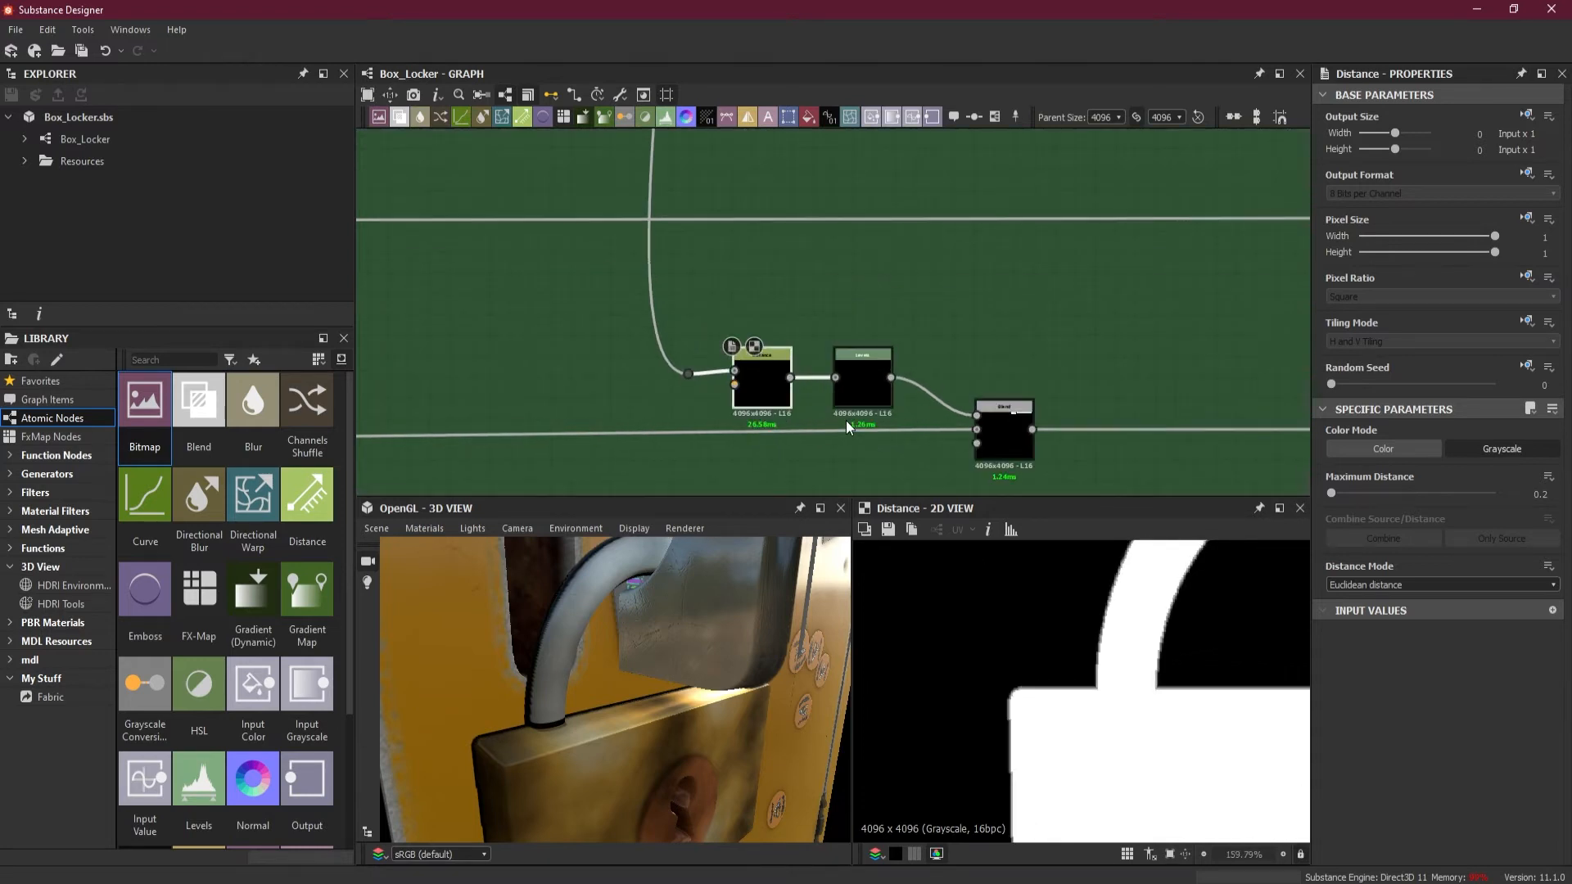
{"action": "scroll", "coordinate": [847, 420], "scroll_direction": "up", "scroll_amount": 1}
{"action": "left_click_drag", "start_coordinate": [620, 671], "coordinate": [537, 716]}
{"action": "scroll", "coordinate": [493, 722], "scroll_direction": "up", "scroll_amount": 3}
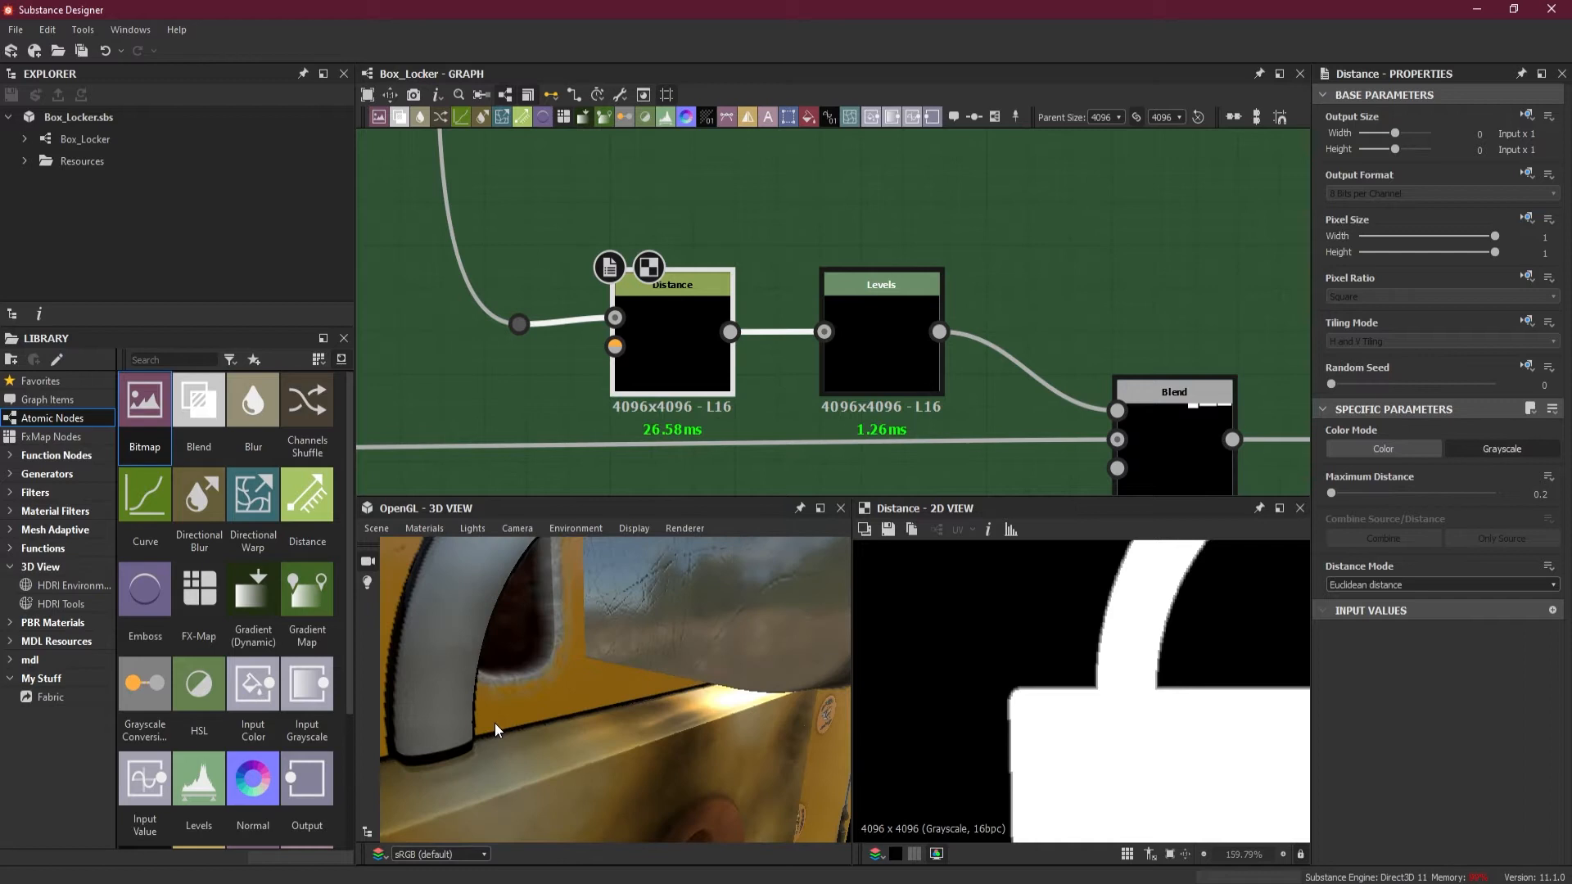
{"action": "scroll", "coordinate": [494, 725], "scroll_direction": "down", "scroll_amount": 3}
{"action": "left_click_drag", "start_coordinate": [507, 718], "coordinate": [681, 649]}
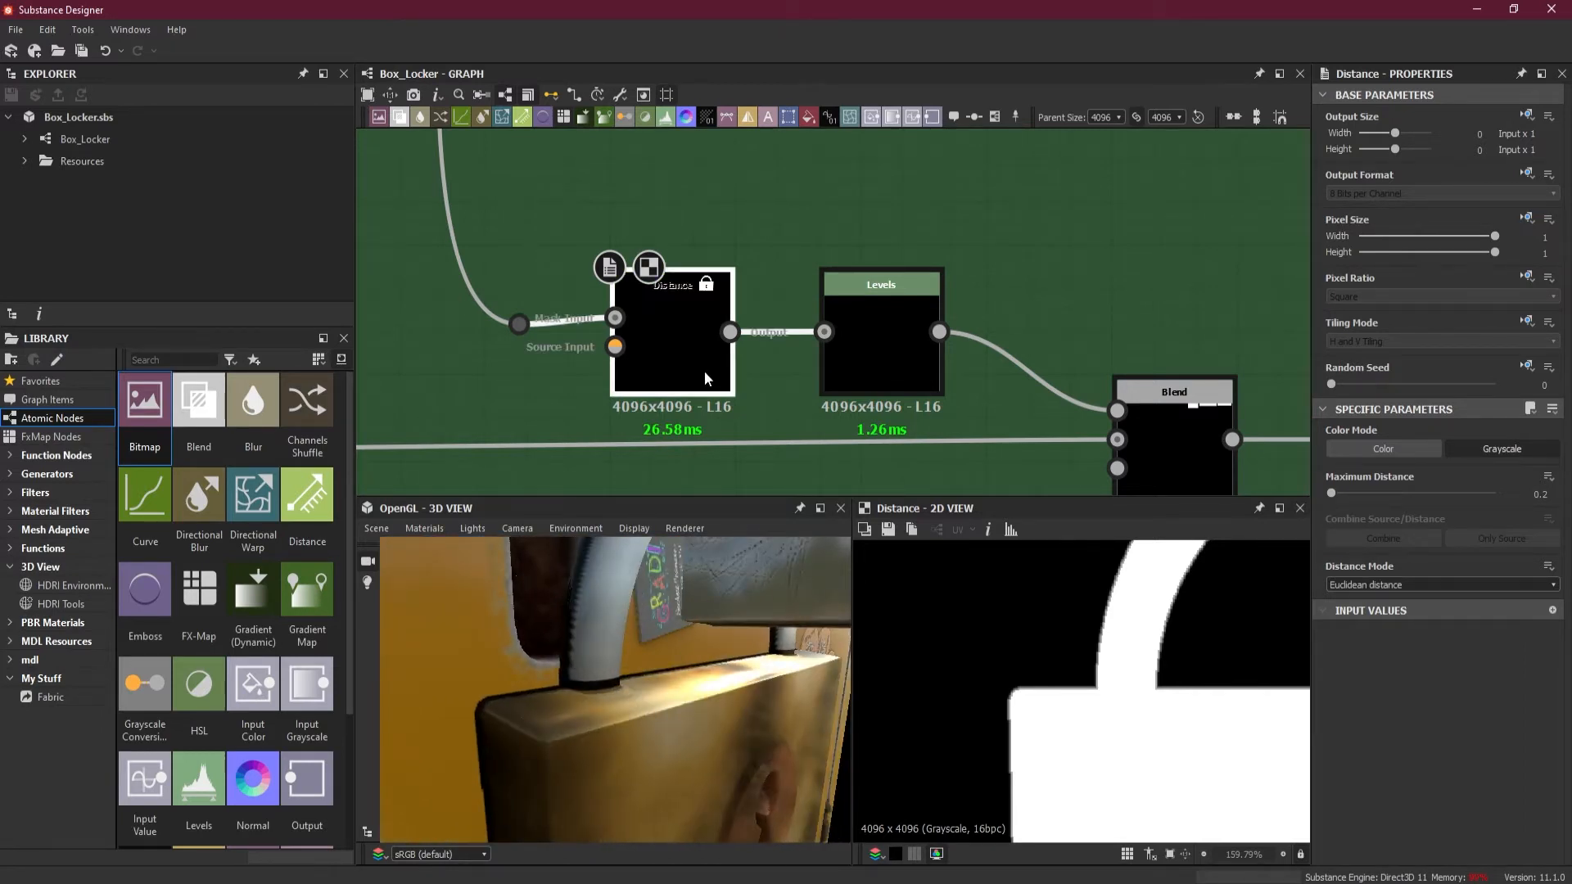
- Try Maximum Distance values of 0.1, 0.38 and 0.35 on the padlock's opacity Distance node
{"action": "left_click", "coordinate": [1538, 493]}
{"action": "type", "text": "0.1"}
{"action": "key", "text": "Return"}
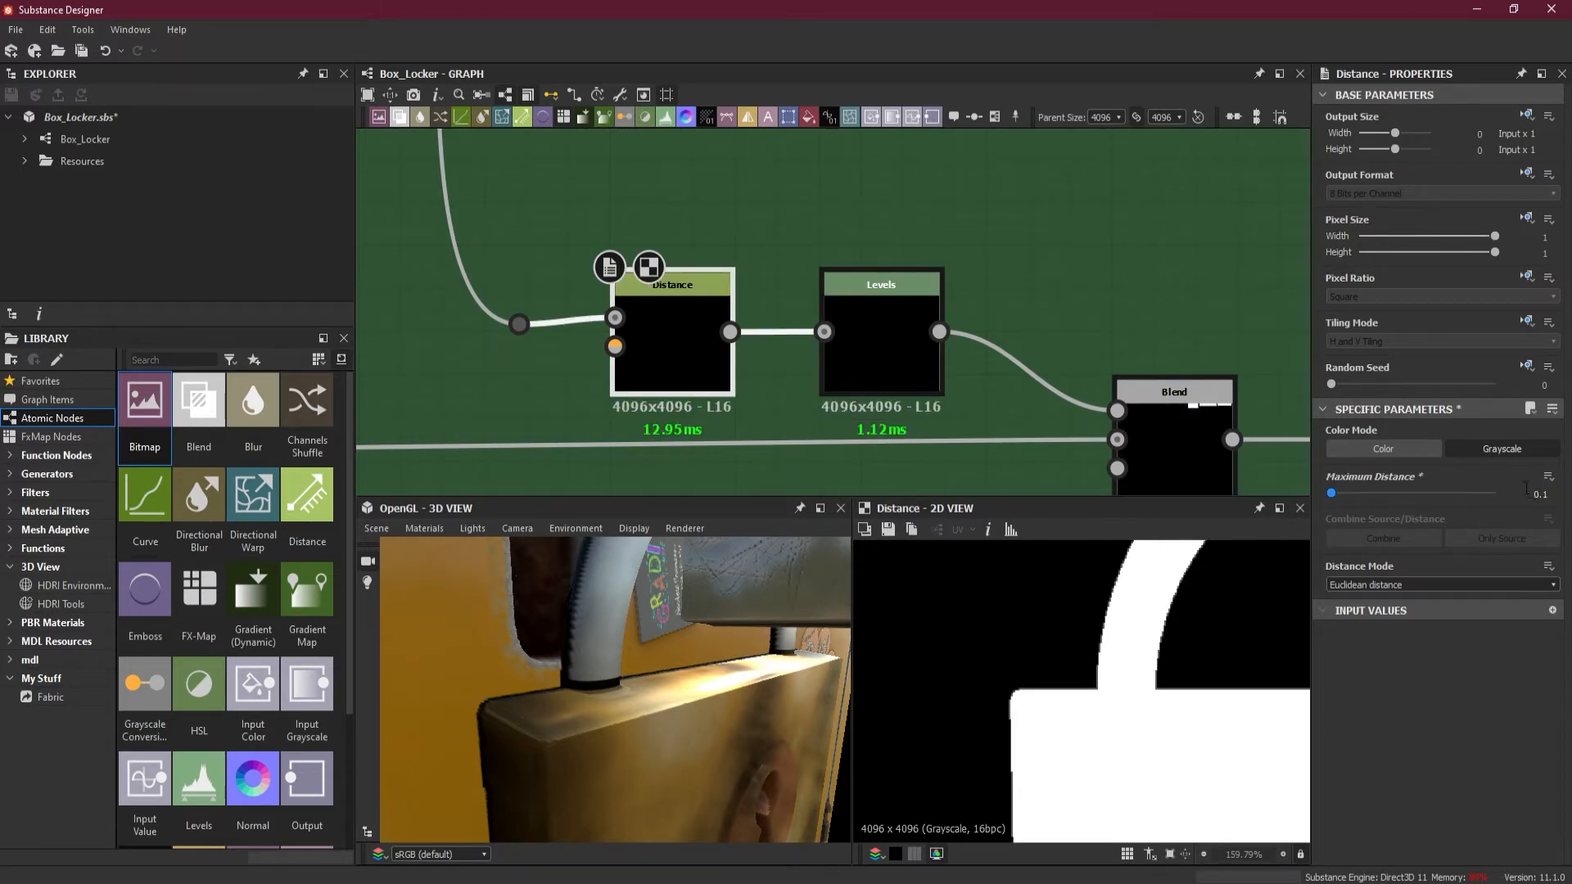
{"action": "left_click", "coordinate": [1529, 494]}
{"action": "key", "text": "Return"}
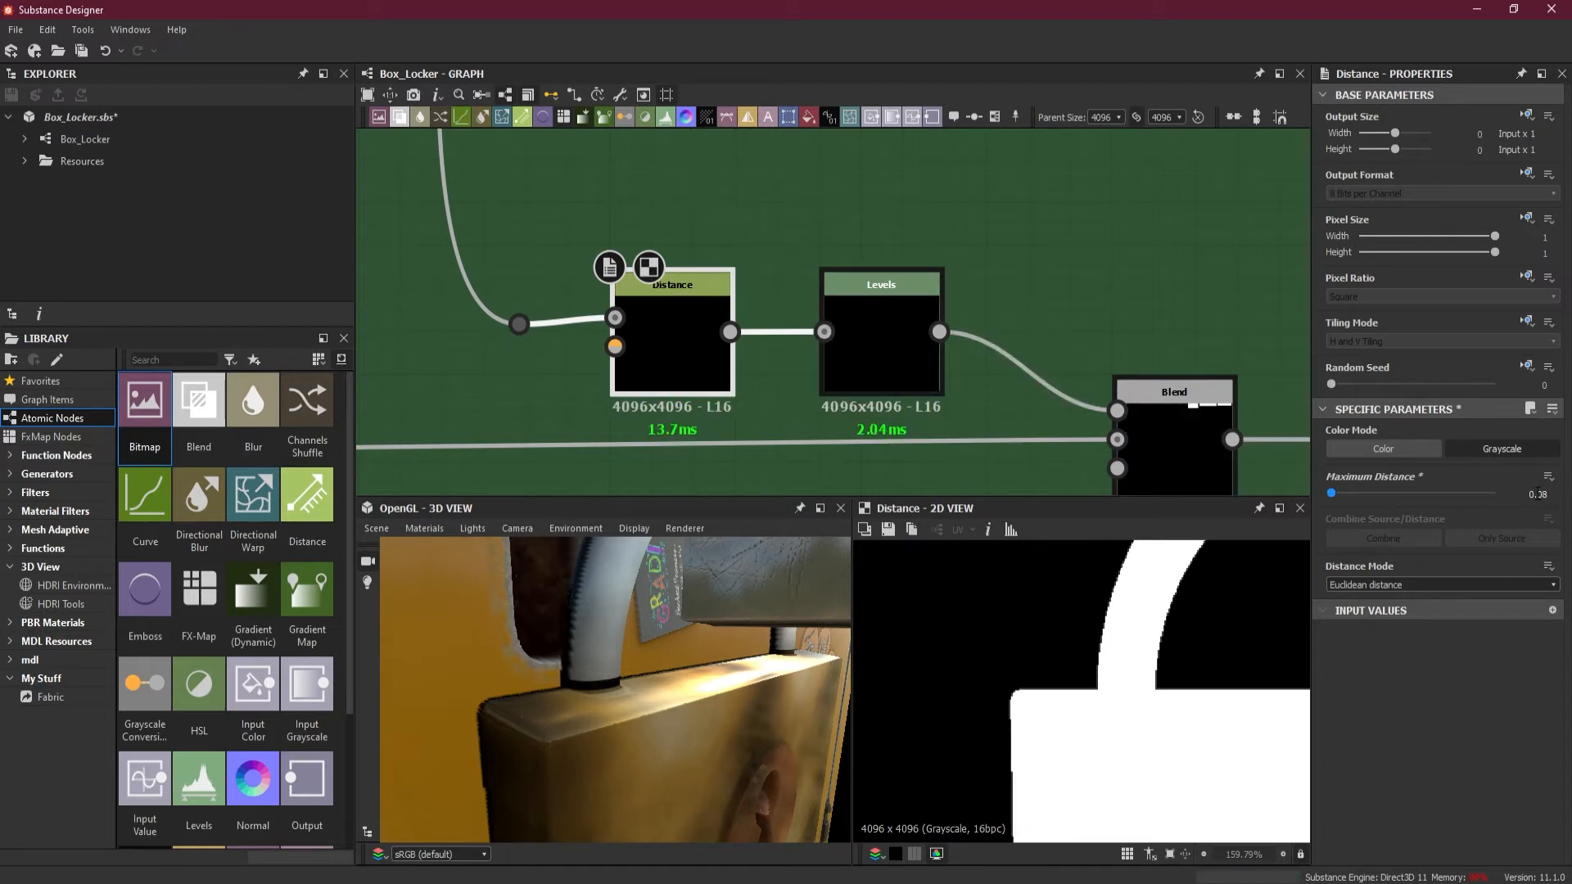
{"action": "left_click", "coordinate": [1537, 493]}
{"action": "type", "text": ".35"}
{"action": "key", "text": "Return"}
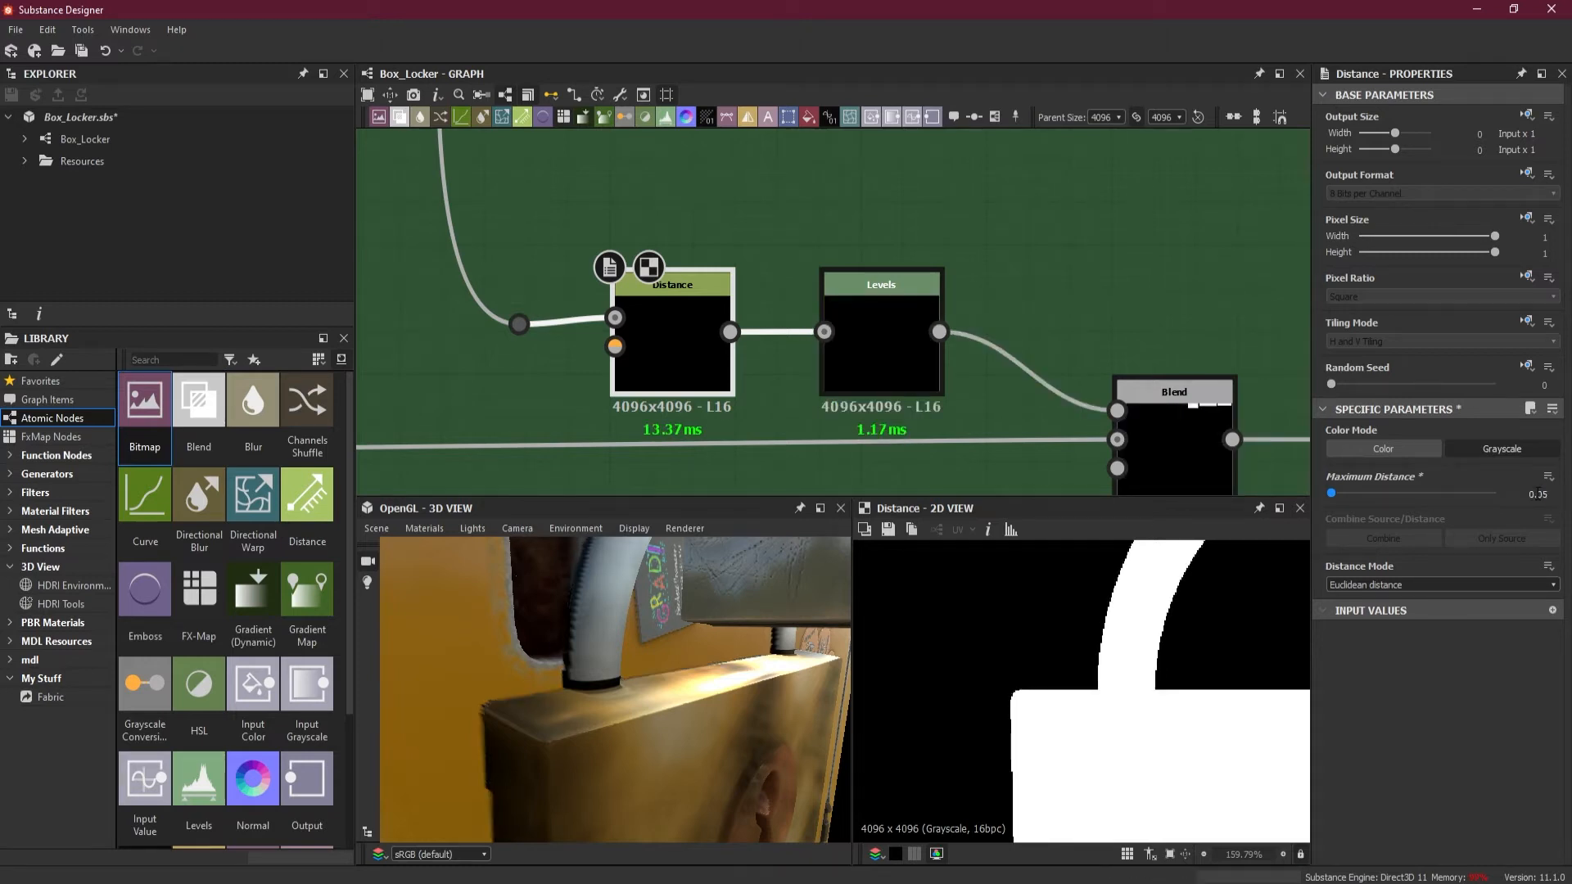
- Try Maximum Distance values of 0.06 and 0.07 on the padlock's opacity Distance node and check the lock's edges
{"action": "left_click", "coordinate": [1538, 492]}
{"action": "type", "text": ".06"}
{"action": "key", "text": "Return"}
{"action": "left_click", "coordinate": [1537, 493]}
{"action": "type", "text": ".07"}
{"action": "key", "text": "Return"}
{"action": "scroll", "coordinate": [673, 711], "scroll_direction": "down", "scroll_amount": 3}
{"action": "left_click_drag", "start_coordinate": [674, 712], "coordinate": [688, 659]}
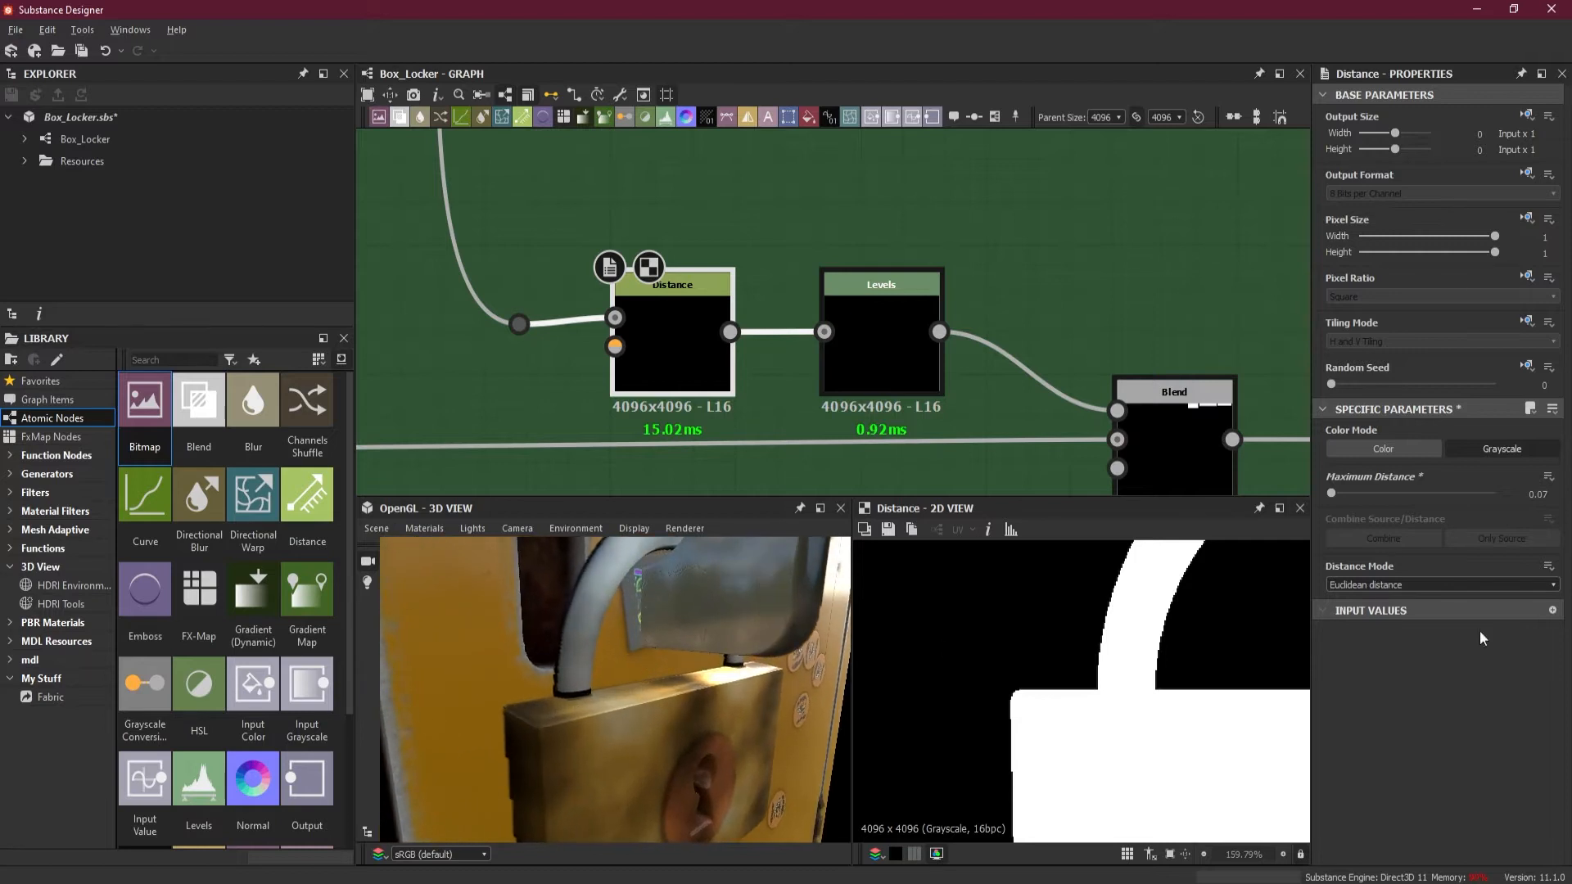
- Set the Maximum Distance of the padlock's opacity Distance node to 0.08 and inspect the lock on the model
{"action": "key", "text": "BackSpace"}
{"action": "key", "text": "Return"}
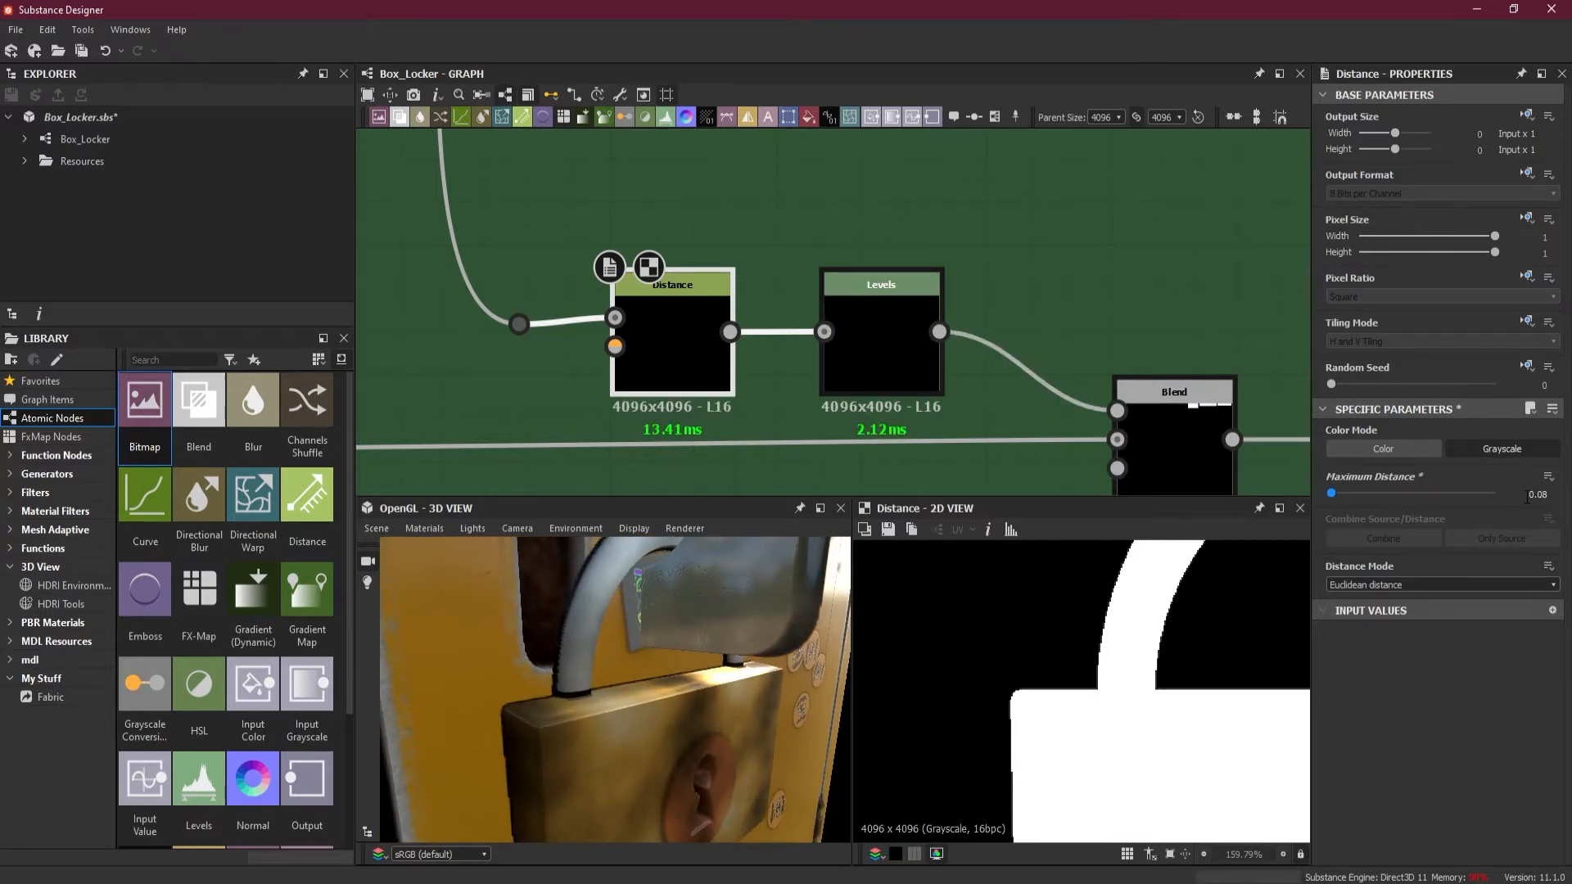
{"action": "left_click_drag", "start_coordinate": [705, 596], "coordinate": [741, 643]}
{"action": "scroll", "coordinate": [991, 189], "scroll_direction": "down", "scroll_amount": 6}
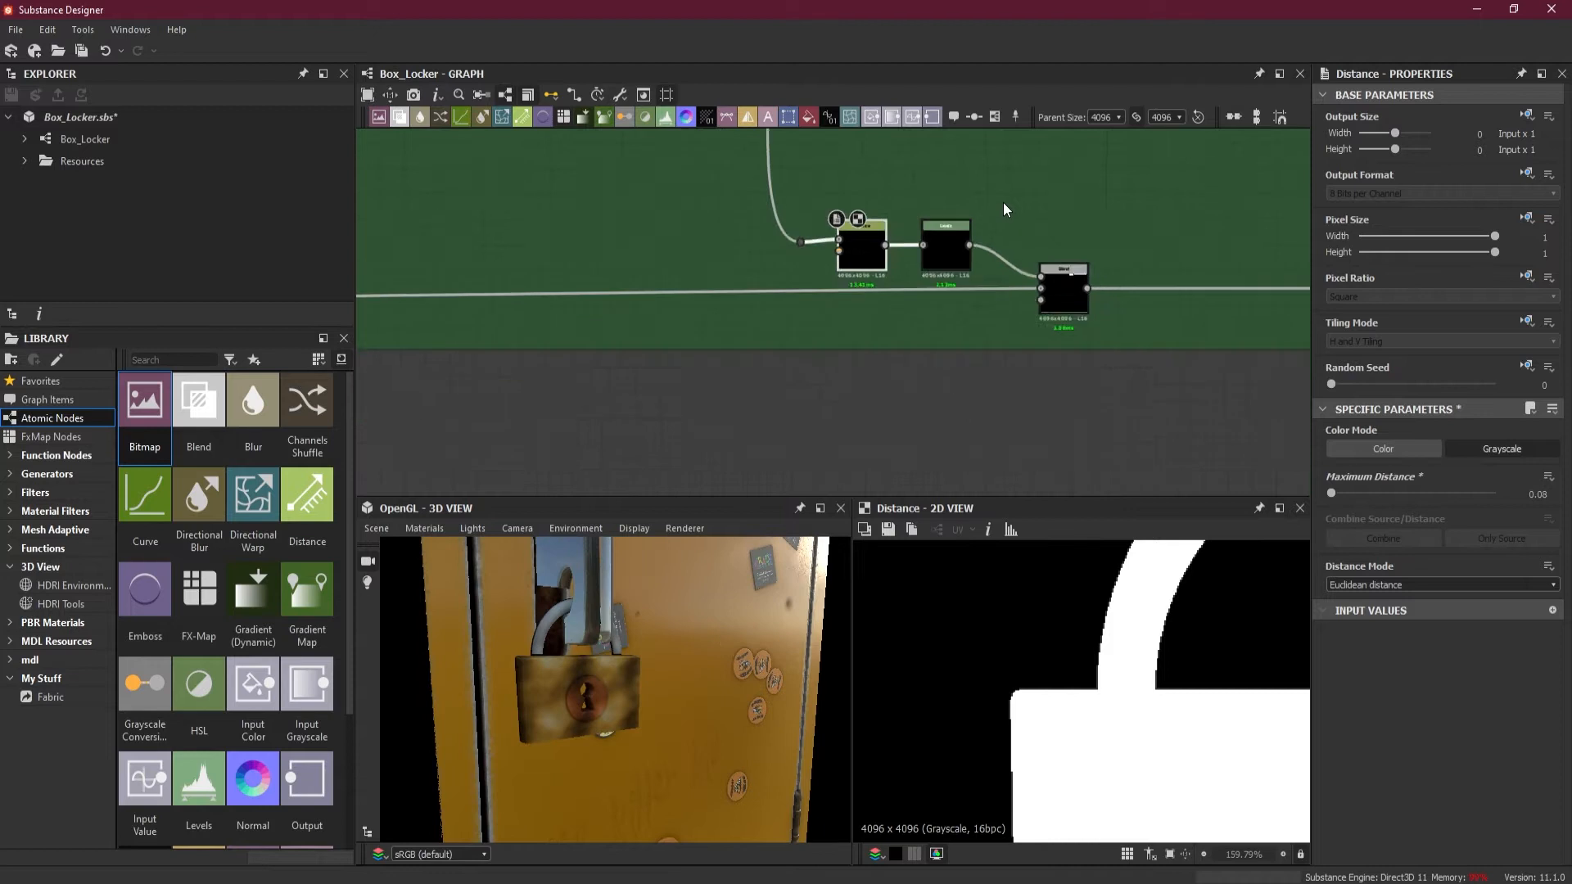
- Move the Lock frame's last two Blend nodes away from the frame's edge to free space after the final Blend
{"action": "scroll", "coordinate": [1070, 192], "scroll_direction": "up", "scroll_amount": 8}
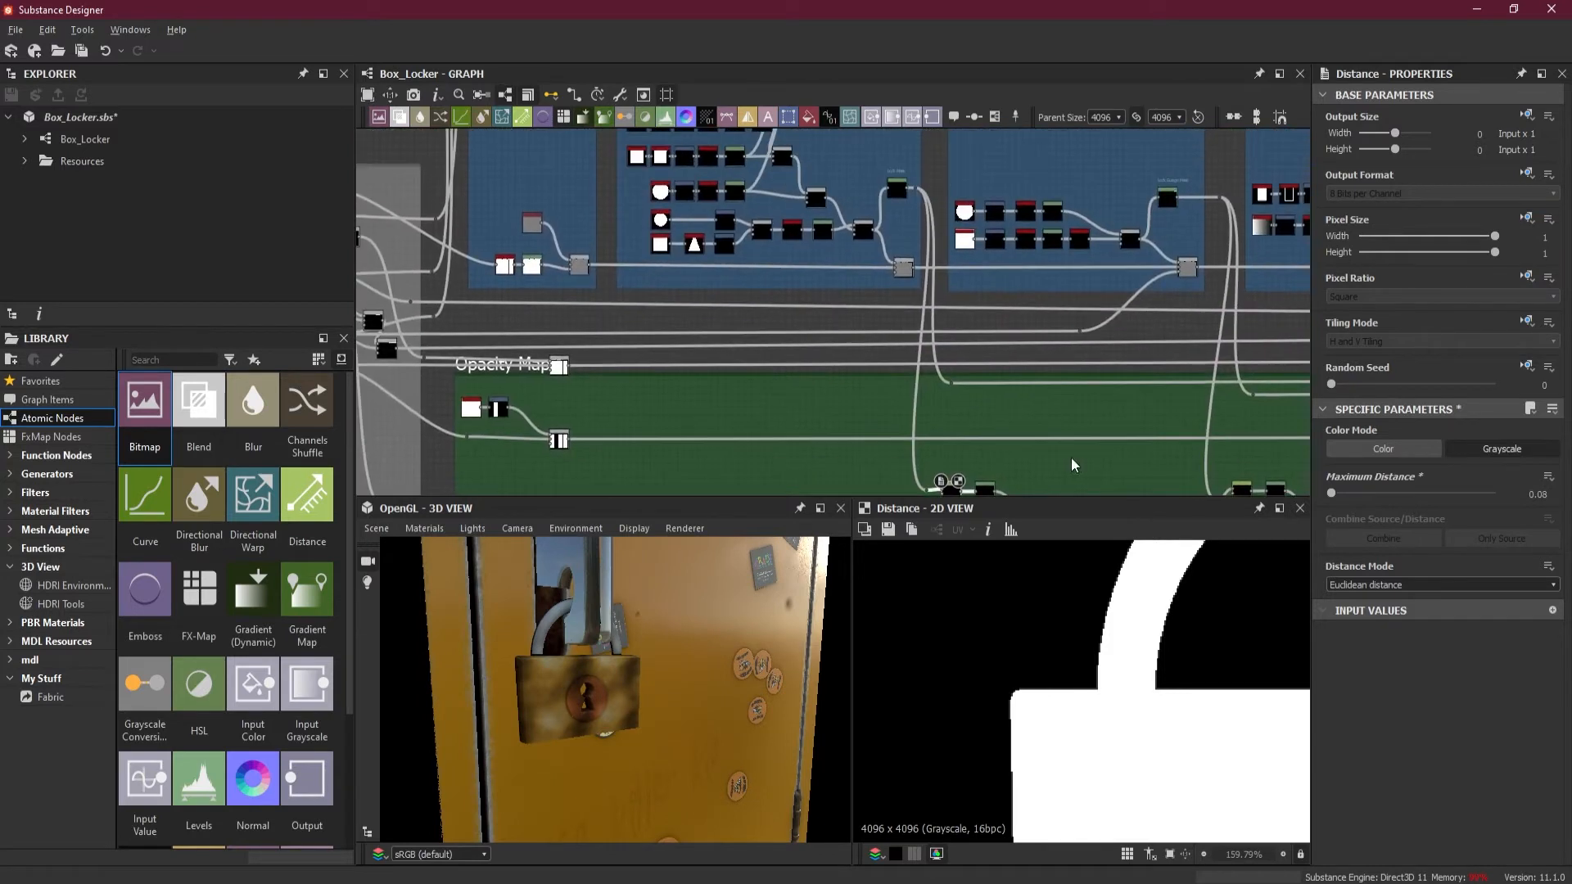
{"action": "scroll", "coordinate": [935, 429], "scroll_direction": "up", "scroll_amount": 2}
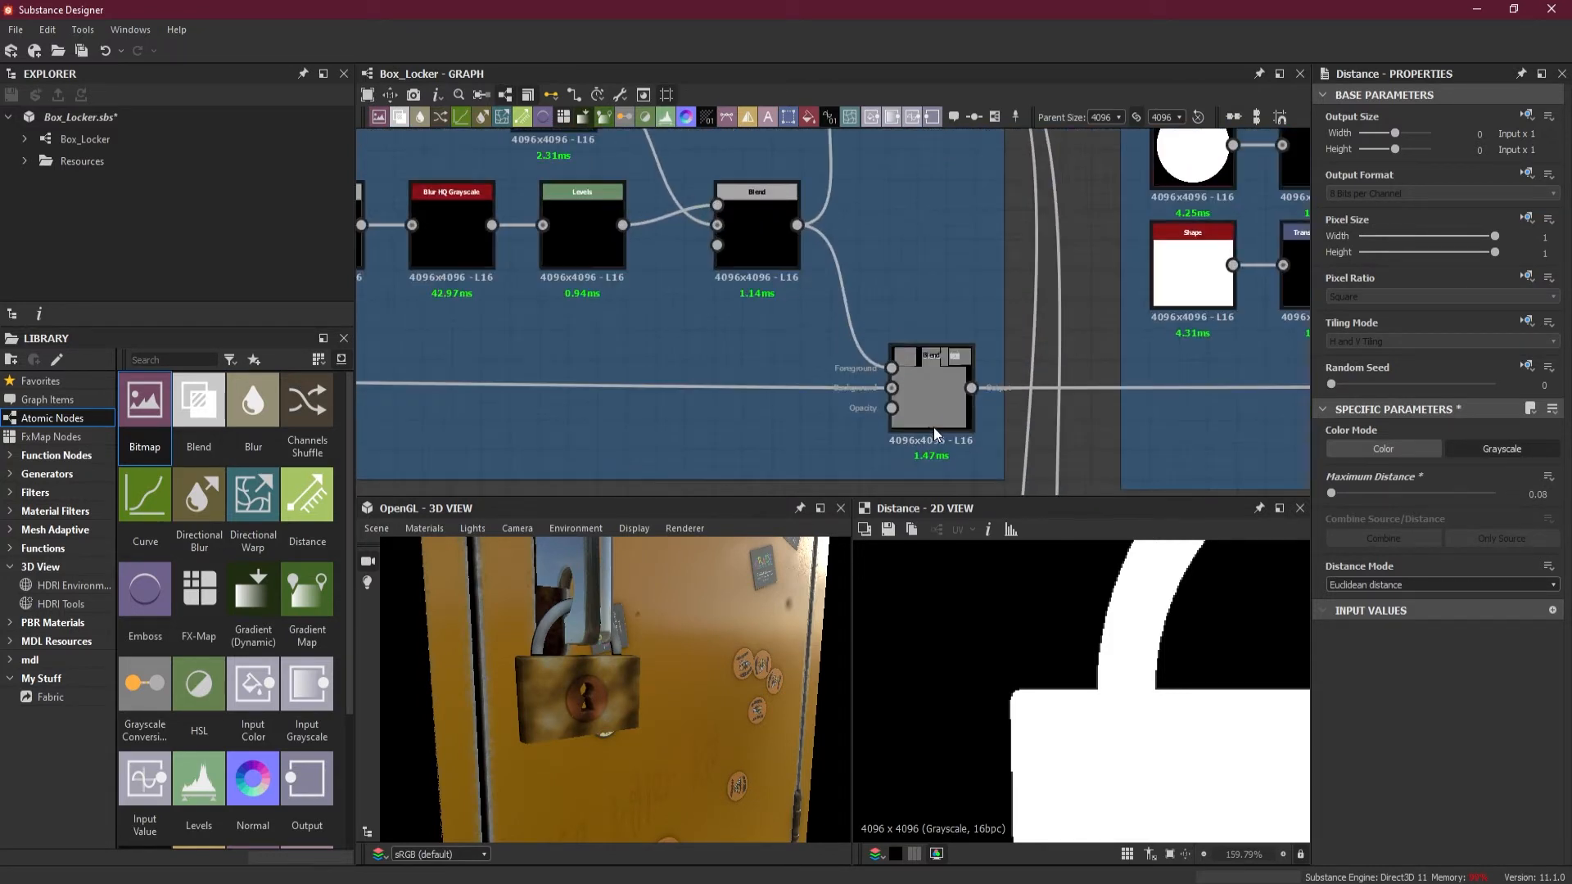
{"action": "left_click_drag", "start_coordinate": [933, 421], "coordinate": [696, 416]}
{"action": "left_click_drag", "start_coordinate": [956, 330], "coordinate": [935, 408]}
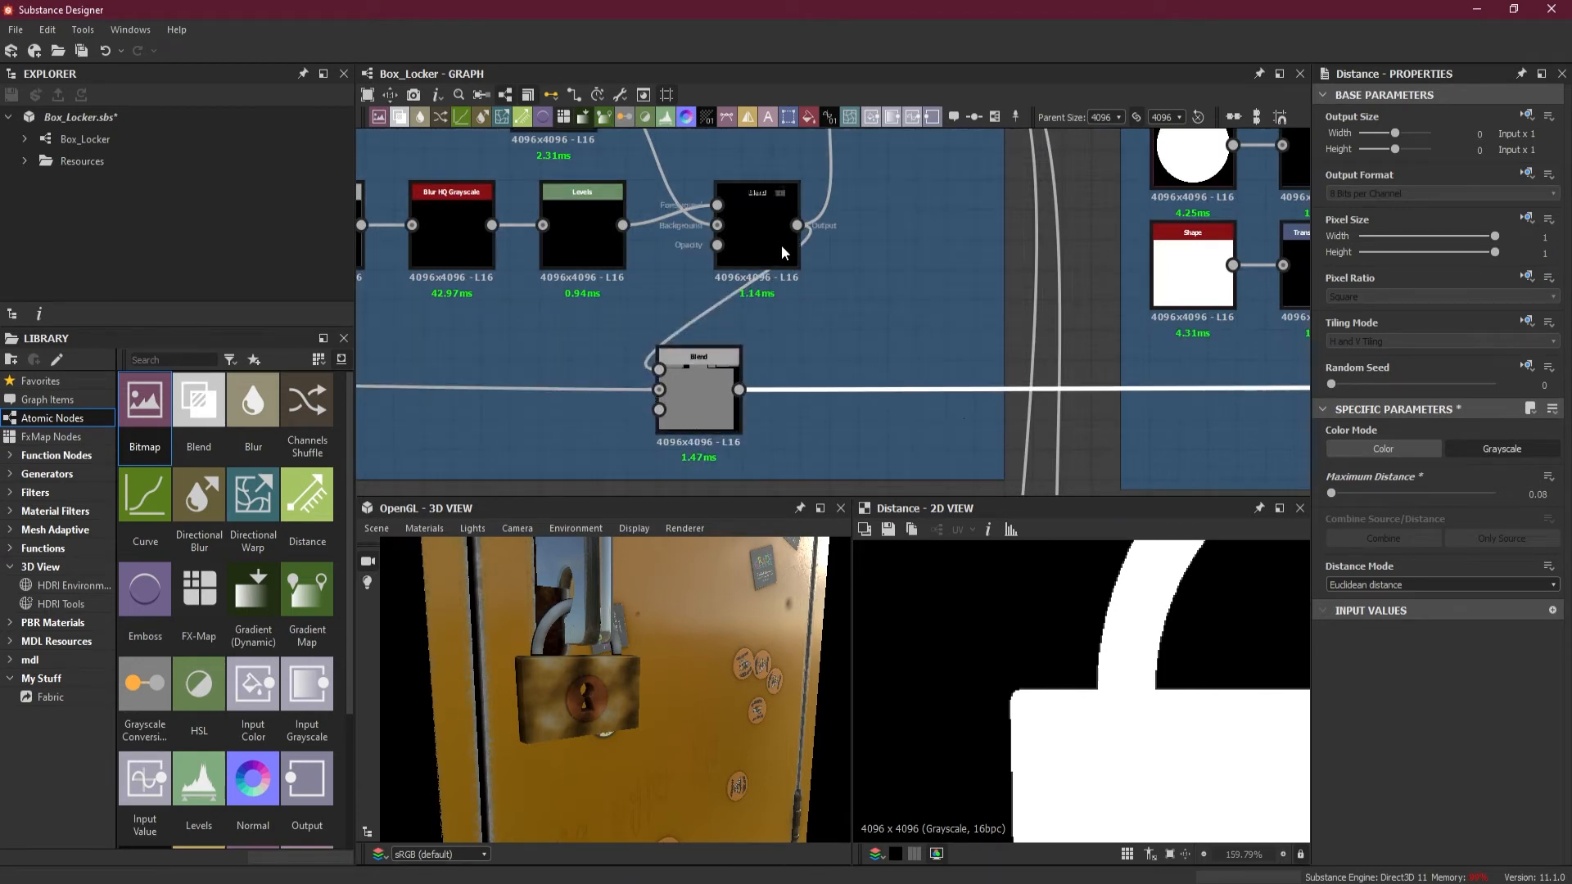
{"action": "left_click_drag", "start_coordinate": [781, 243], "coordinate": [720, 199]}
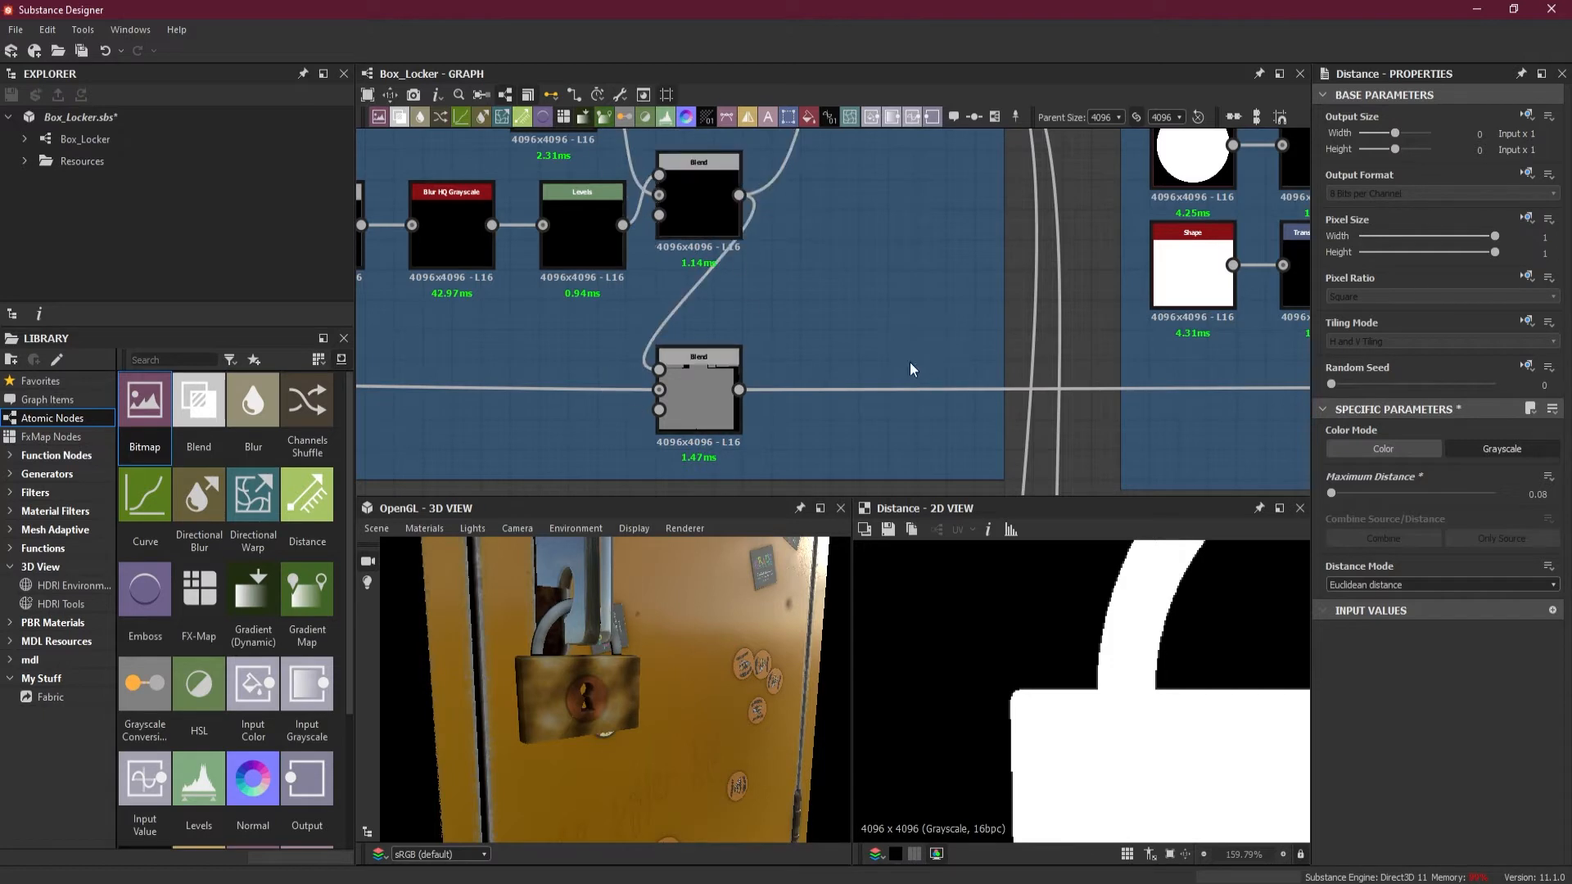
- Insert a Blend node on the link after the Lock frame's final Blend and move it inside the frame
{"action": "left_click", "coordinate": [925, 389]}
{"action": "key", "text": "space"}
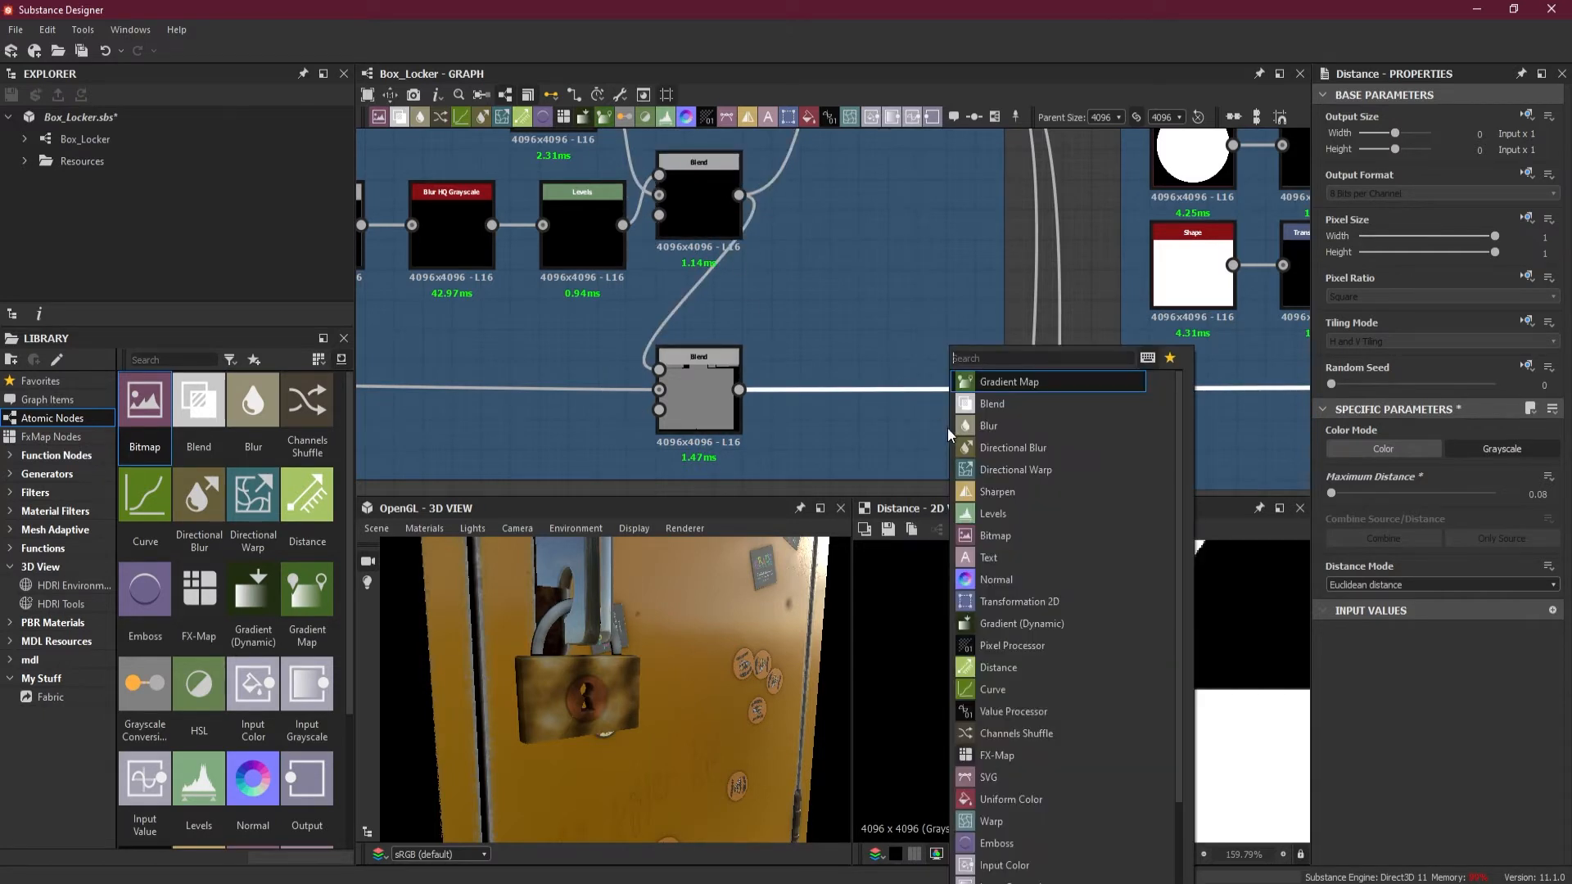
{"action": "left_click", "coordinate": [1033, 409]}
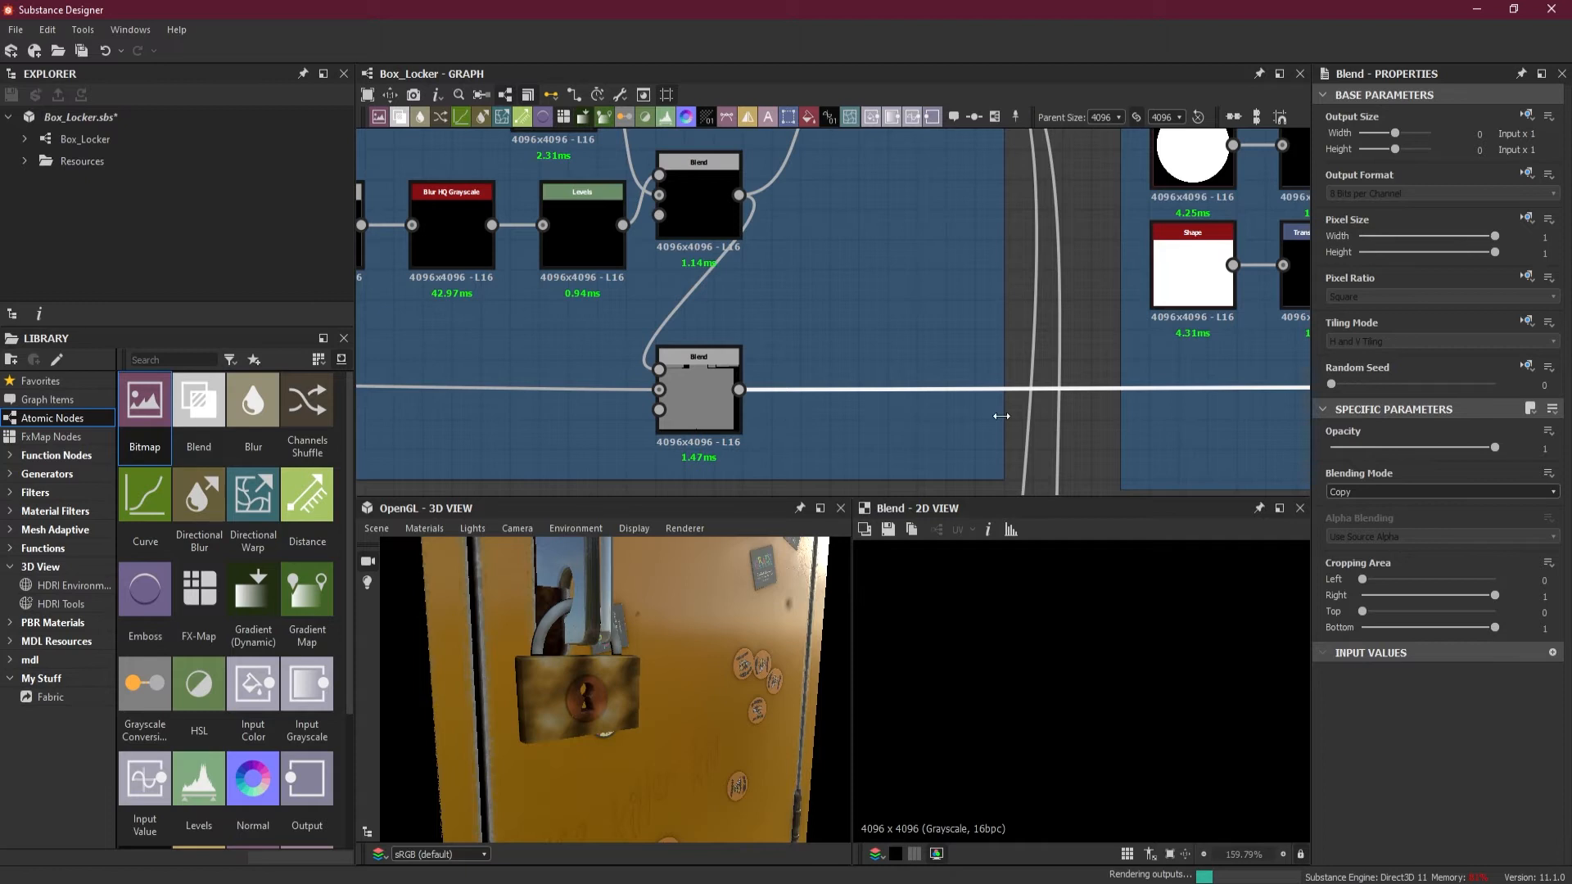
{"action": "scroll", "coordinate": [1016, 388], "scroll_direction": "down", "scroll_amount": 2}
{"action": "scroll", "coordinate": [1015, 386], "scroll_direction": "down", "scroll_amount": 2}
{"action": "left_click_drag", "start_coordinate": [1169, 395], "coordinate": [967, 401]}
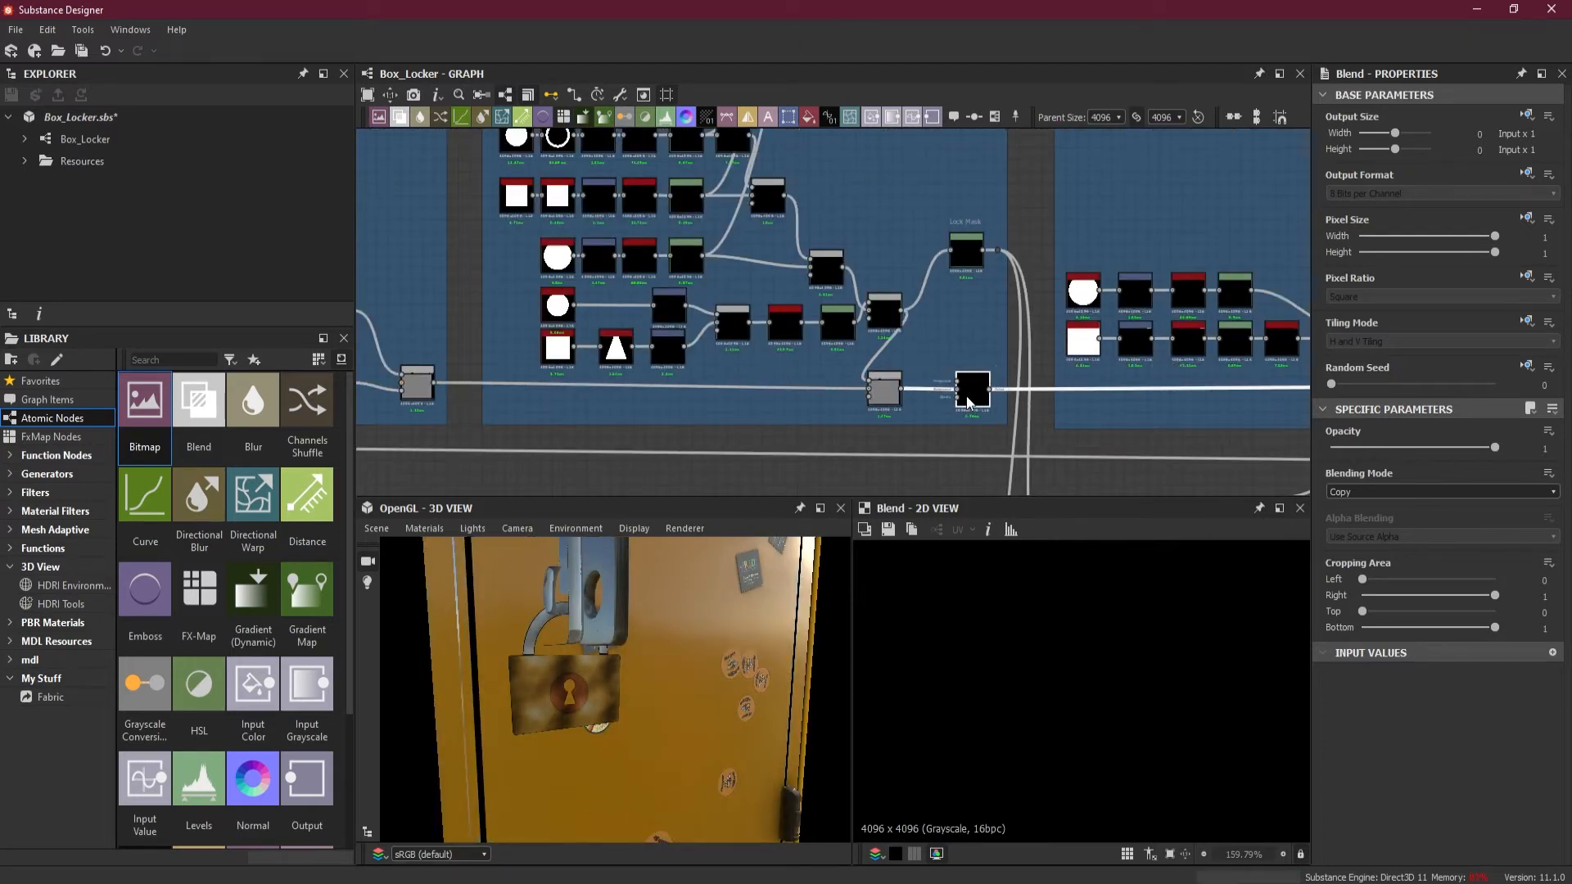
{"action": "scroll", "coordinate": [967, 401], "scroll_direction": "up", "scroll_amount": 5}
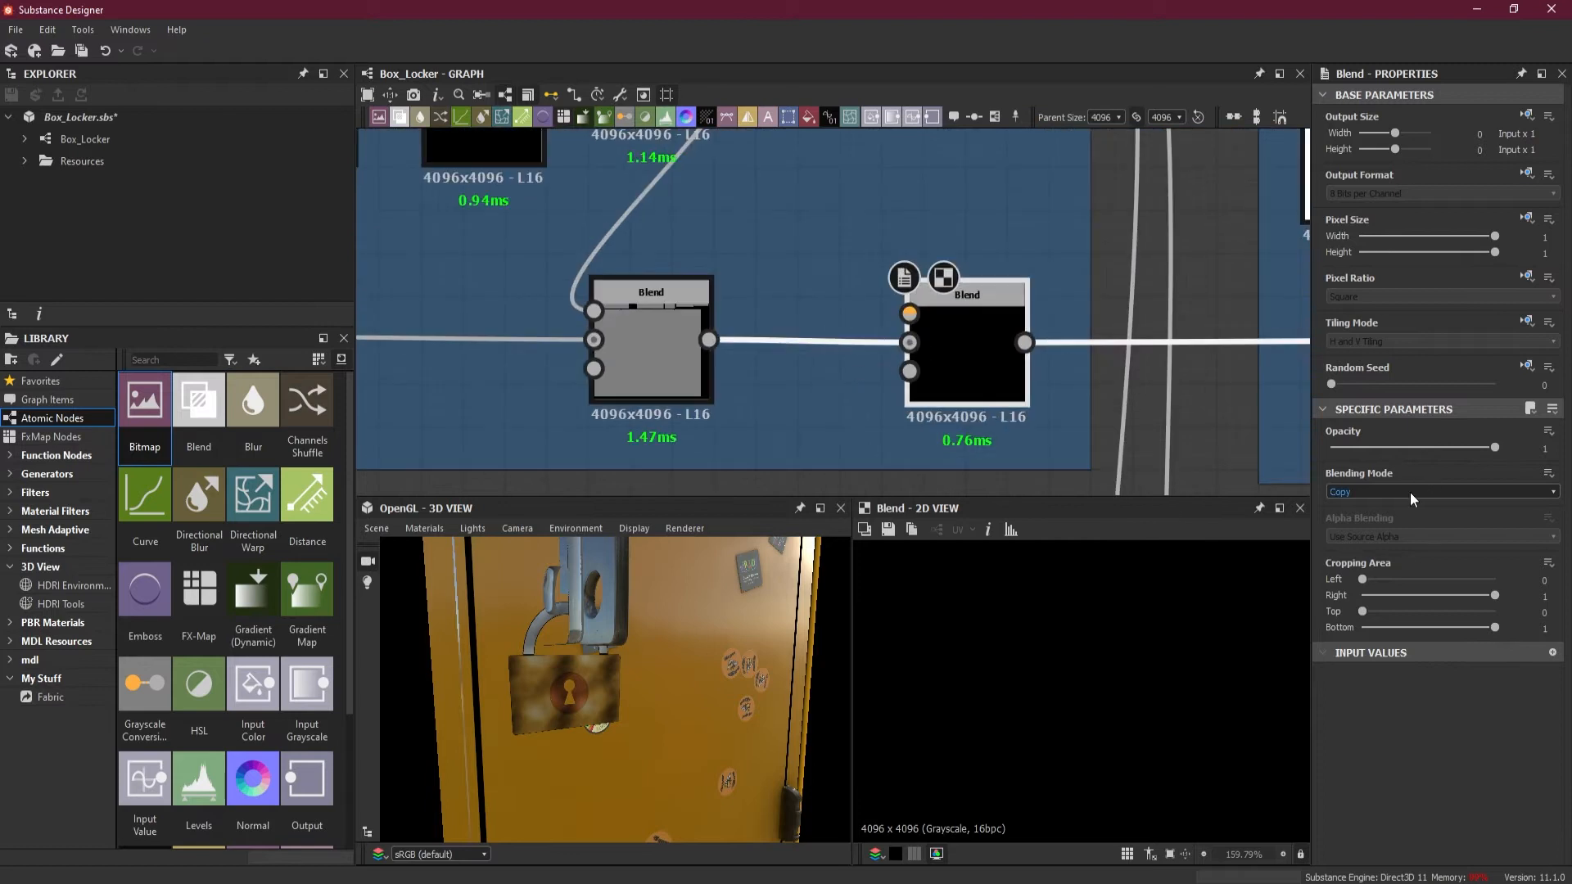
- Set the new Blend node's blending mode to Add (Linear Dodge) and check the padlock on the model
{"action": "left_click", "coordinate": [1410, 492]}
{"action": "left_click", "coordinate": [1399, 517]}
{"action": "mouse_move", "coordinate": [701, 685]}
{"action": "left_mouse_down"}
{"action": "mouse_move", "coordinate": [680, 679]}
{"action": "mouse_move", "coordinate": [709, 681]}
{"action": "mouse_move", "coordinate": [730, 710]}
{"action": "mouse_move", "coordinate": [683, 684]}
{"action": "left_mouse_up"}
{"action": "scroll", "coordinate": [730, 711], "scroll_direction": "up", "scroll_amount": 3}
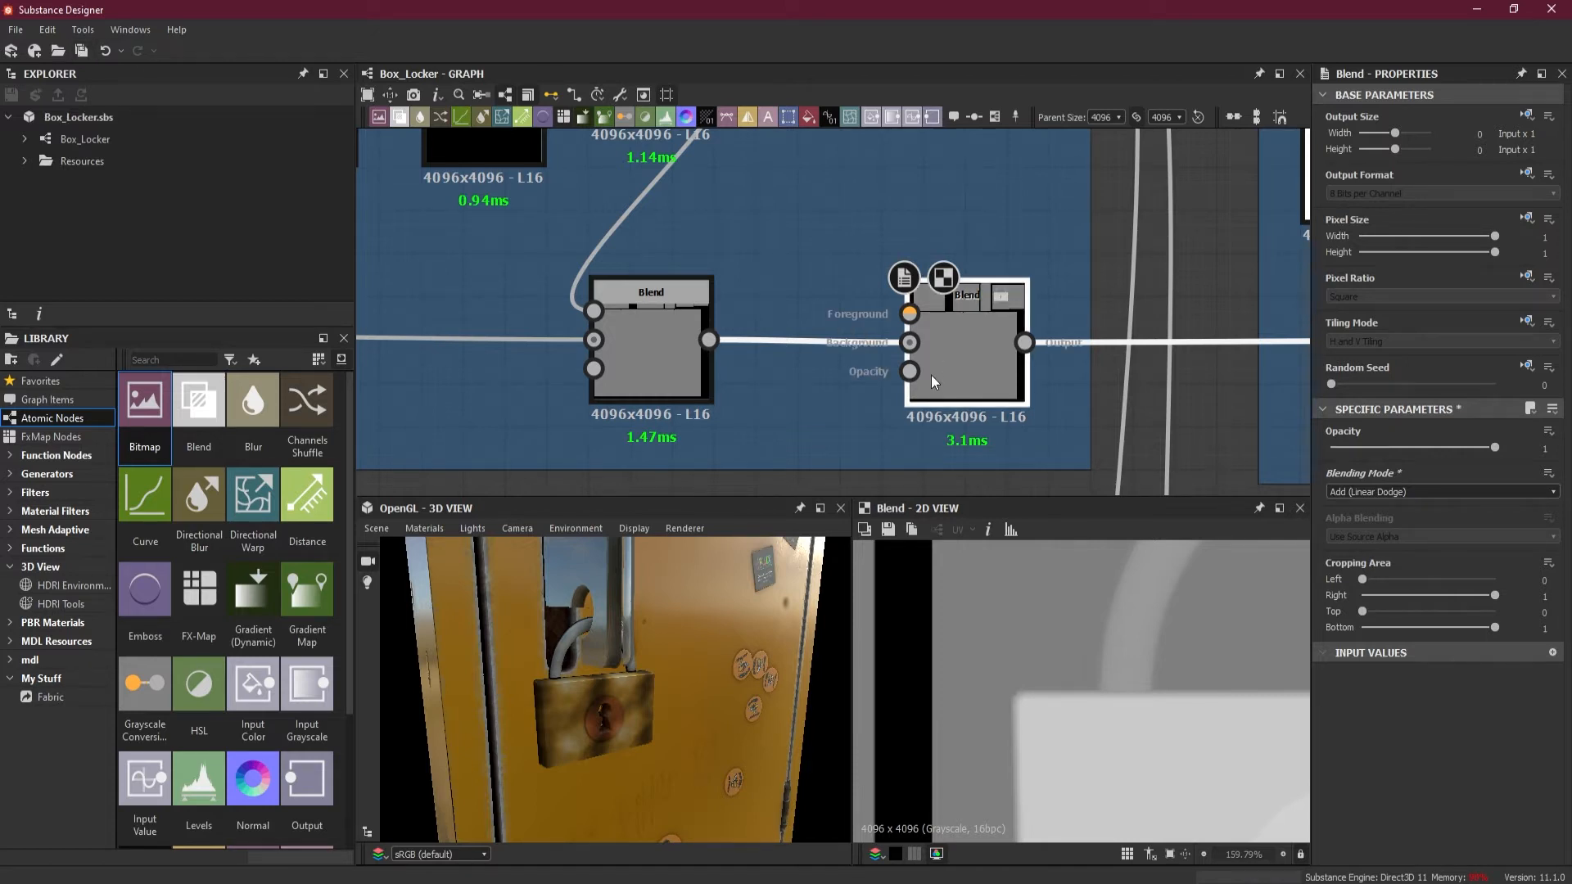
{"action": "scroll", "coordinate": [976, 325], "scroll_direction": "up", "scroll_amount": 1}
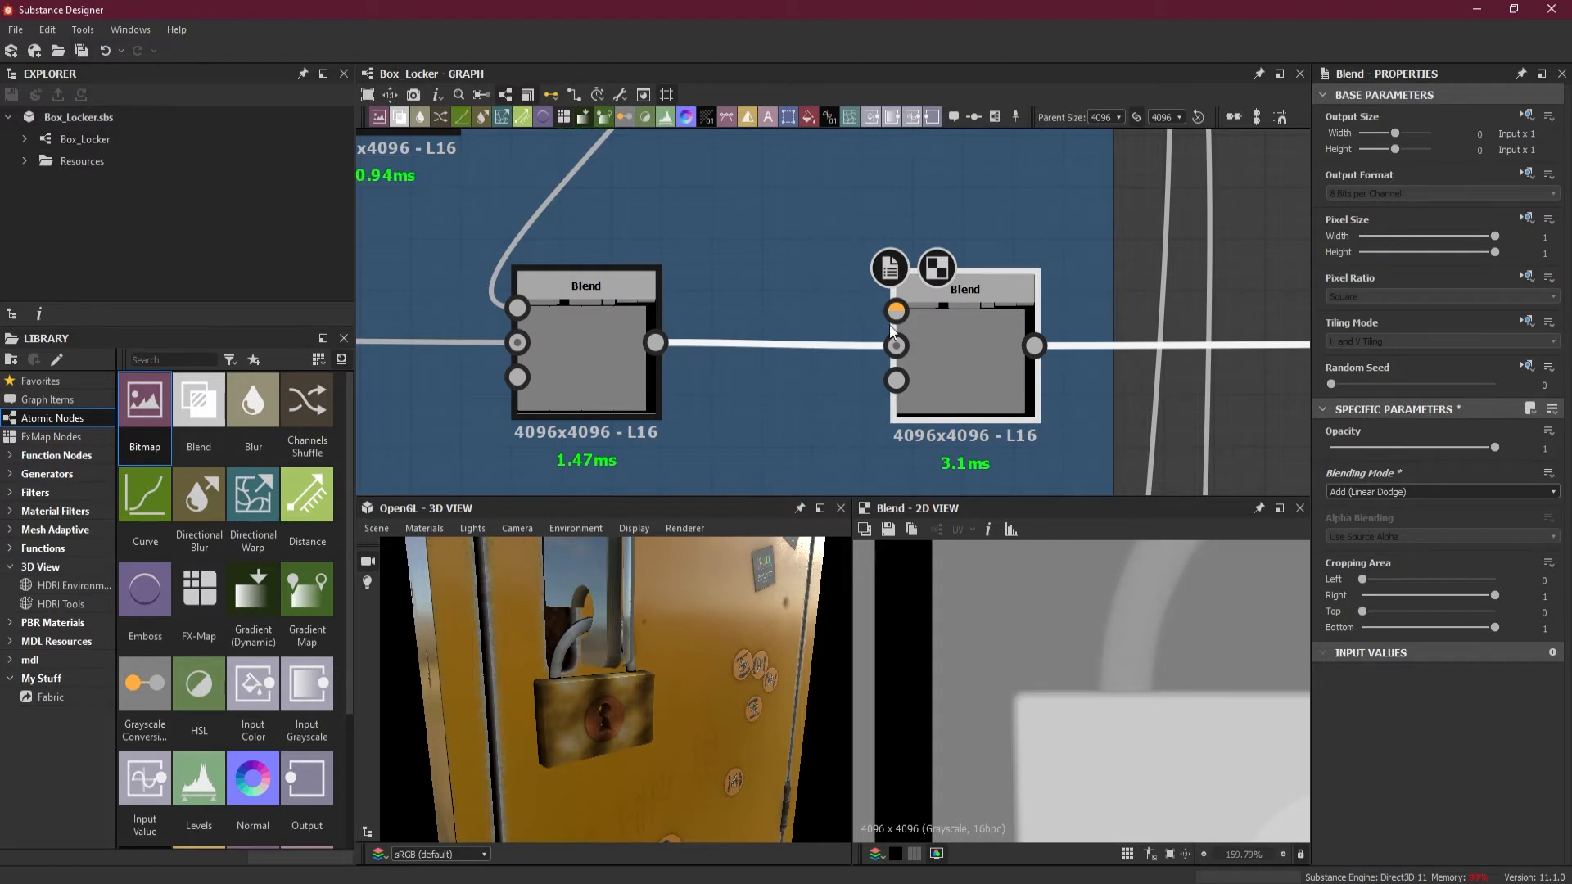
- Add an Anisotropic Noise node above the gap between the Lock frame's last two Blend nodes and preview its whole pattern
{"action": "scroll", "coordinate": [873, 294], "scroll_direction": "down", "scroll_amount": 3}
{"action": "scroll", "coordinate": [861, 234], "scroll_direction": "up", "scroll_amount": 1}
{"action": "middle_click_drag", "start_coordinate": [928, 240], "coordinate": [826, 324]}
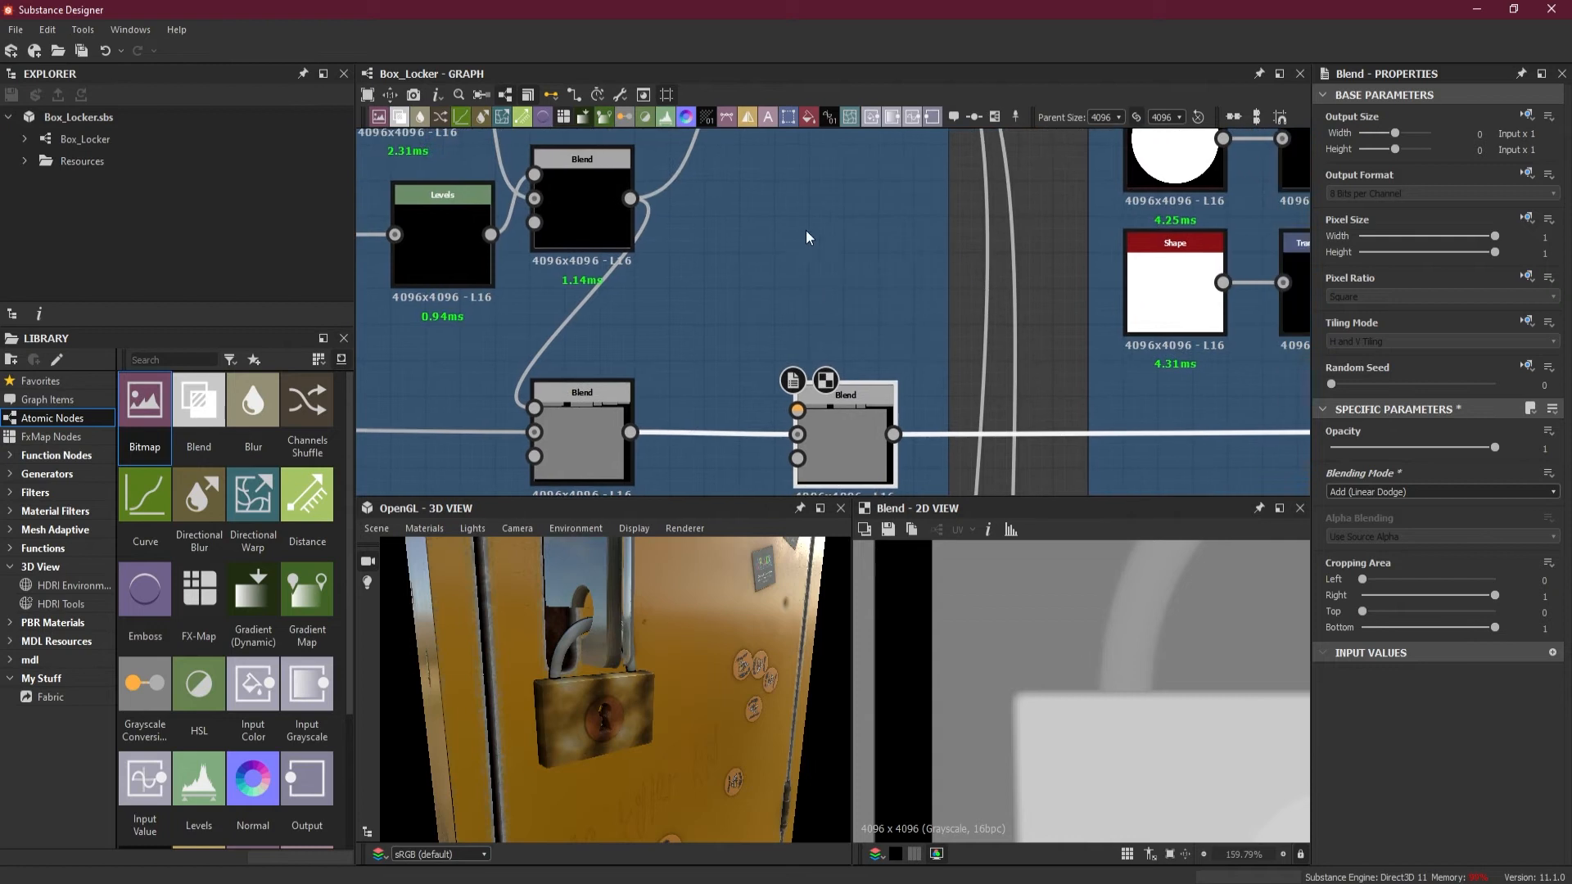
{"action": "left_click", "coordinate": [763, 207]}
{"action": "key", "text": "space"}
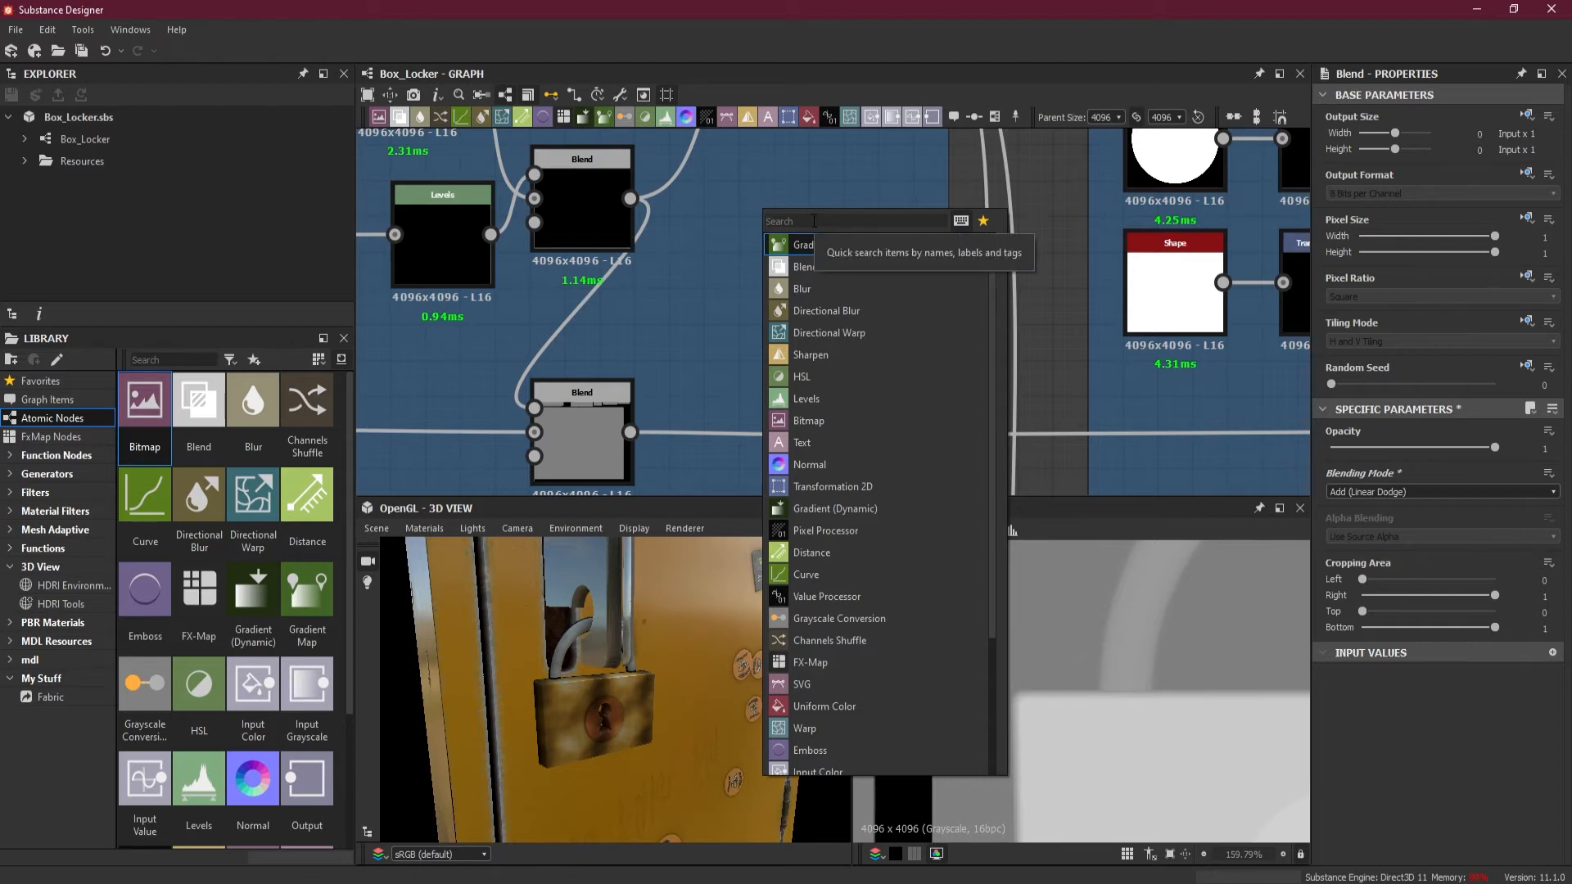
{"action": "type", "text": "ani"}
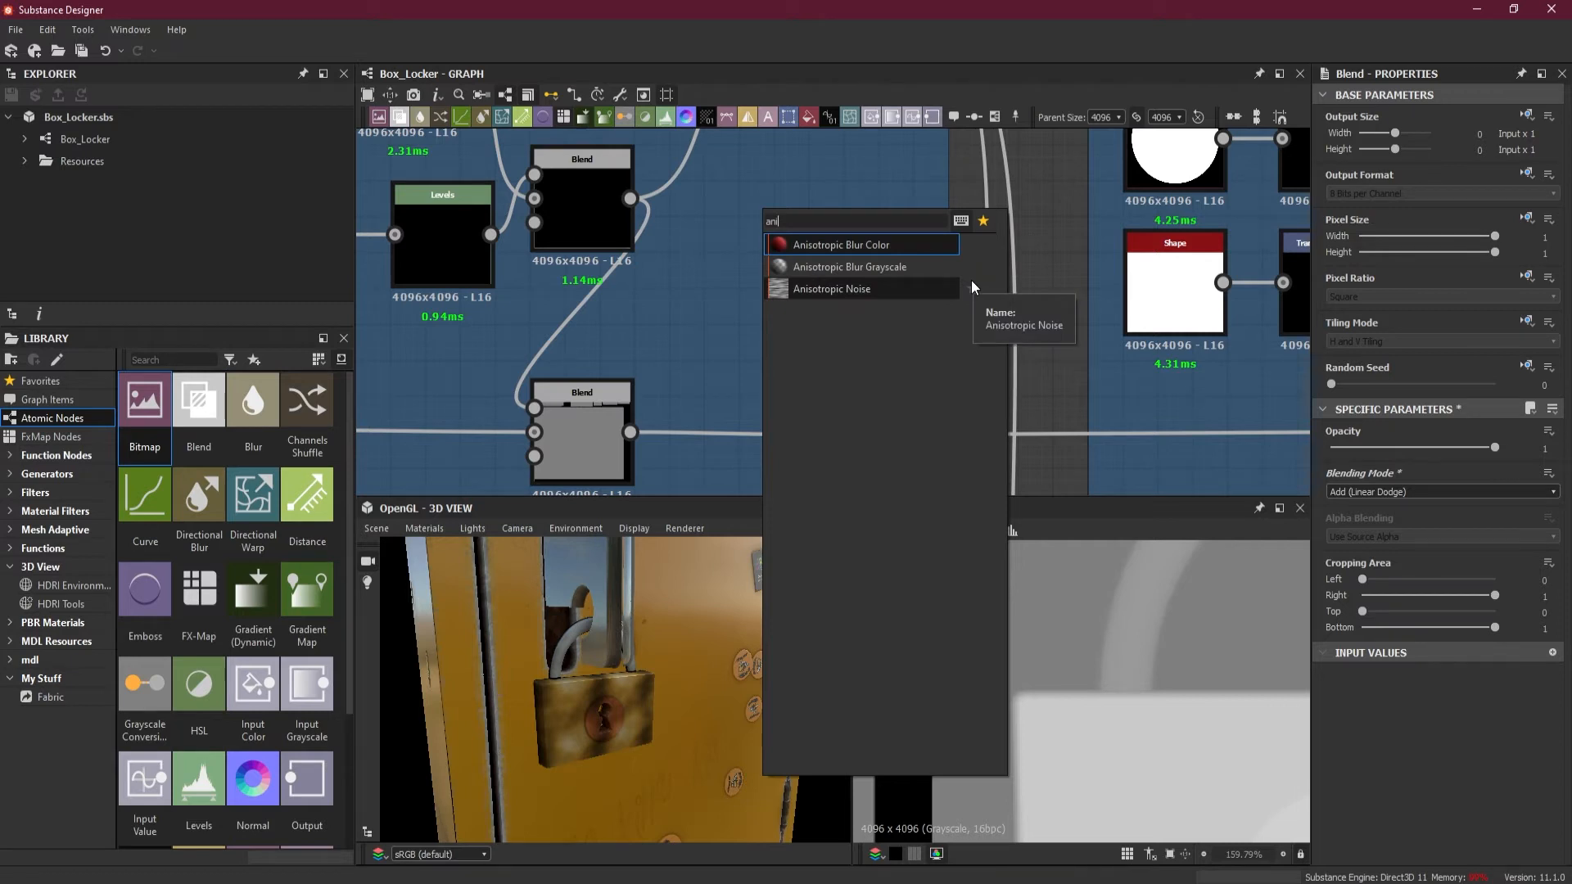
{"action": "left_click", "coordinate": [882, 291]}
{"action": "left_click_drag", "start_coordinate": [761, 220], "coordinate": [725, 328]}
{"action": "scroll", "coordinate": [1079, 635], "scroll_direction": "down", "scroll_amount": 3}
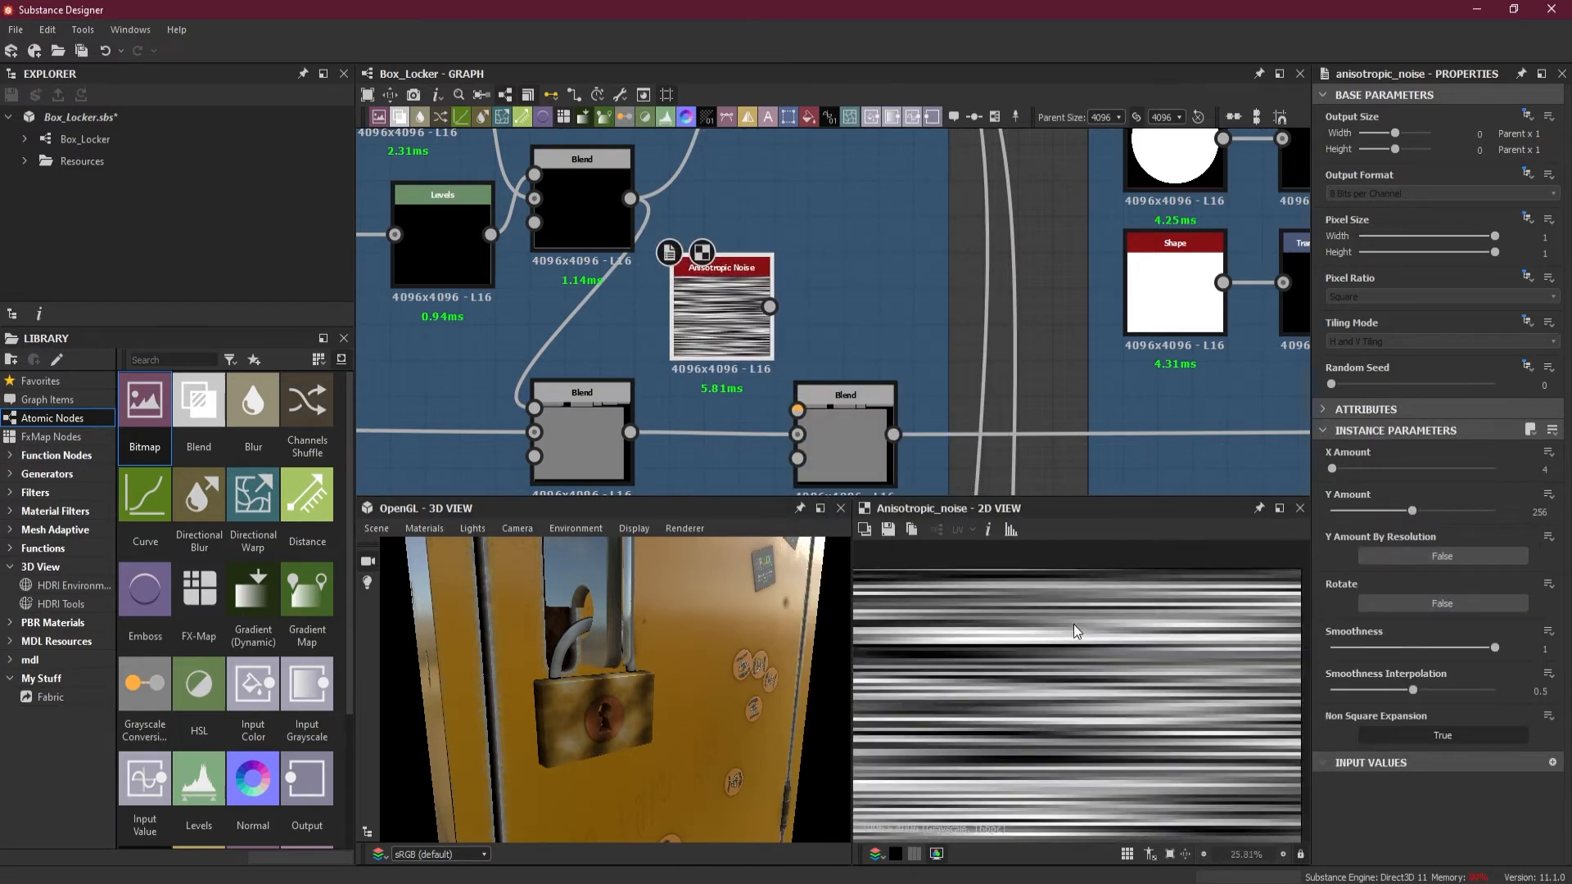
{"action": "scroll", "coordinate": [1097, 643], "scroll_direction": "down", "scroll_amount": 5}
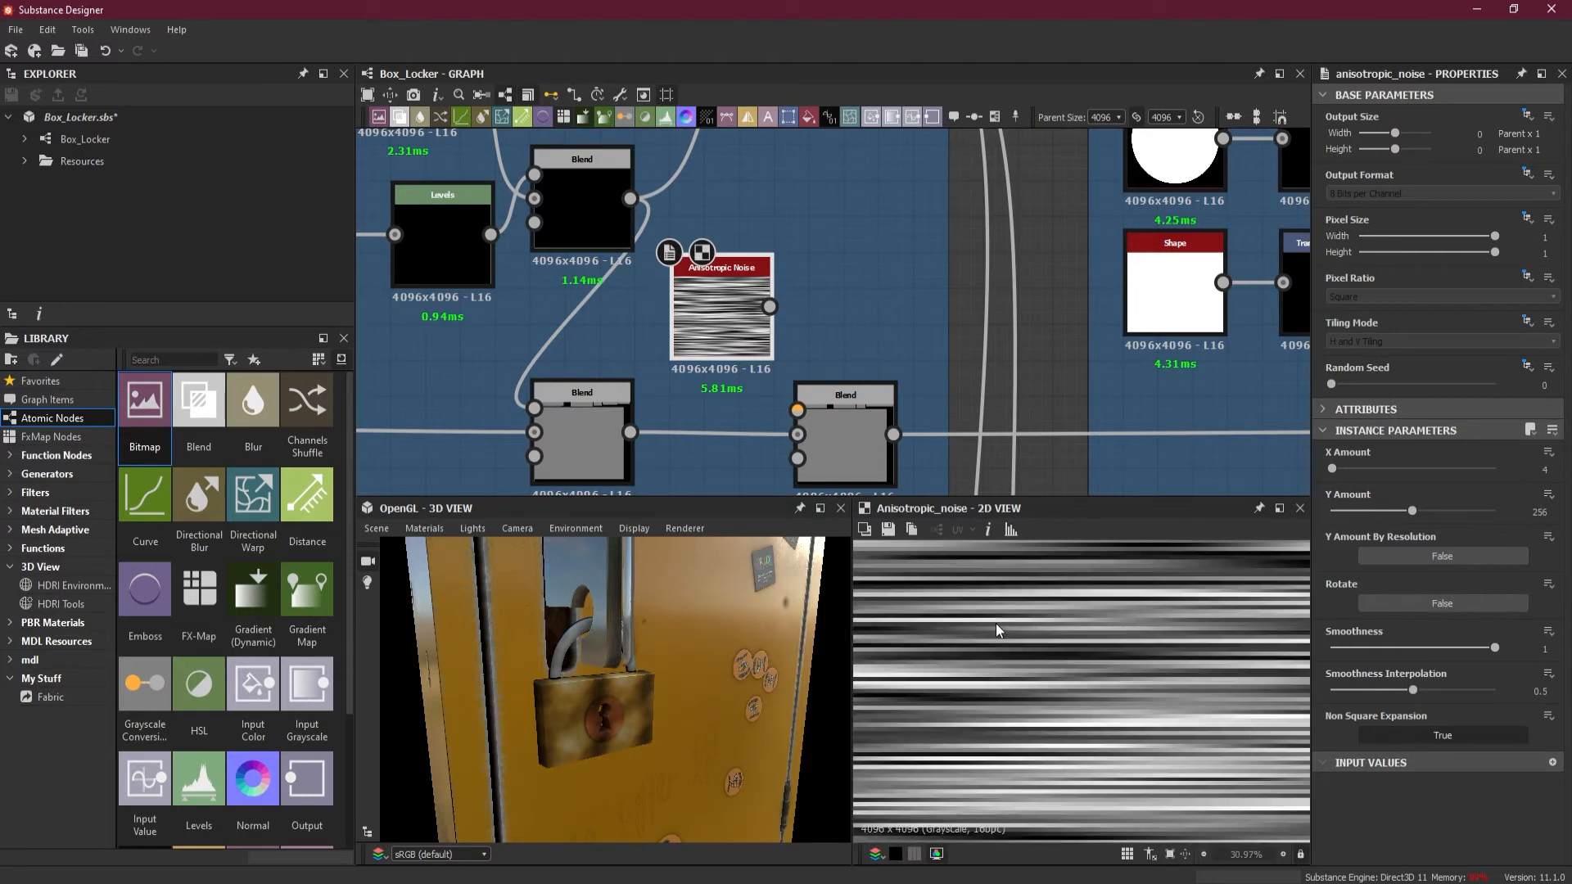
{"action": "scroll", "coordinate": [995, 622], "scroll_direction": "down", "scroll_amount": 1}
{"action": "scroll", "coordinate": [996, 623], "scroll_direction": "down", "scroll_amount": 1}
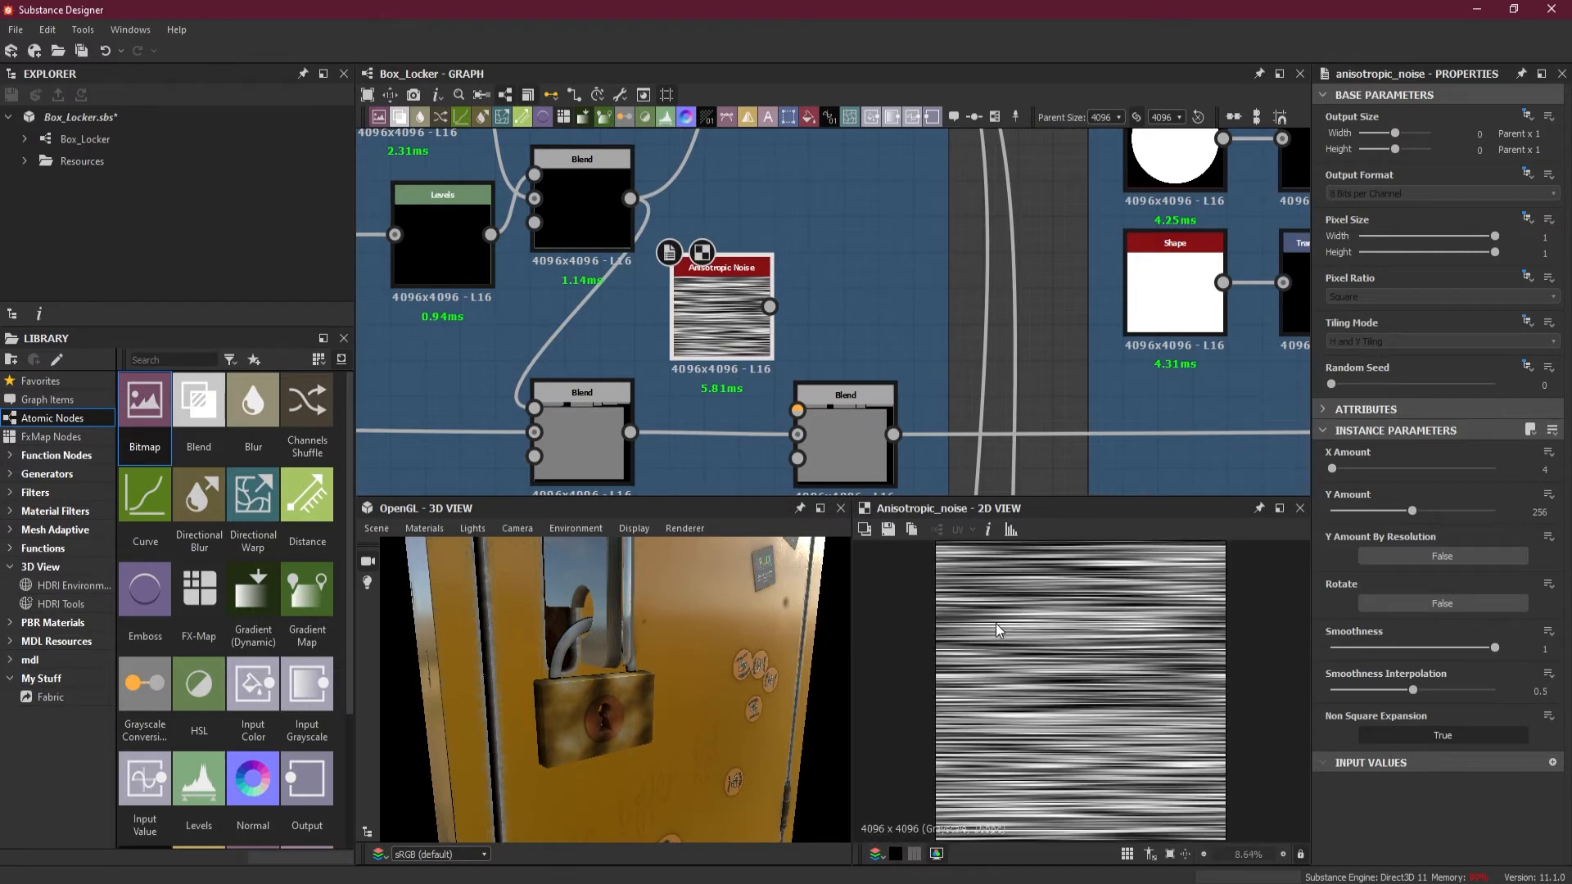
- Connect the Anisotropic Noise to the new Blend's Foreground input and inspect the effect on the model
{"action": "left_click_drag", "start_coordinate": [769, 306], "coordinate": [804, 410]}
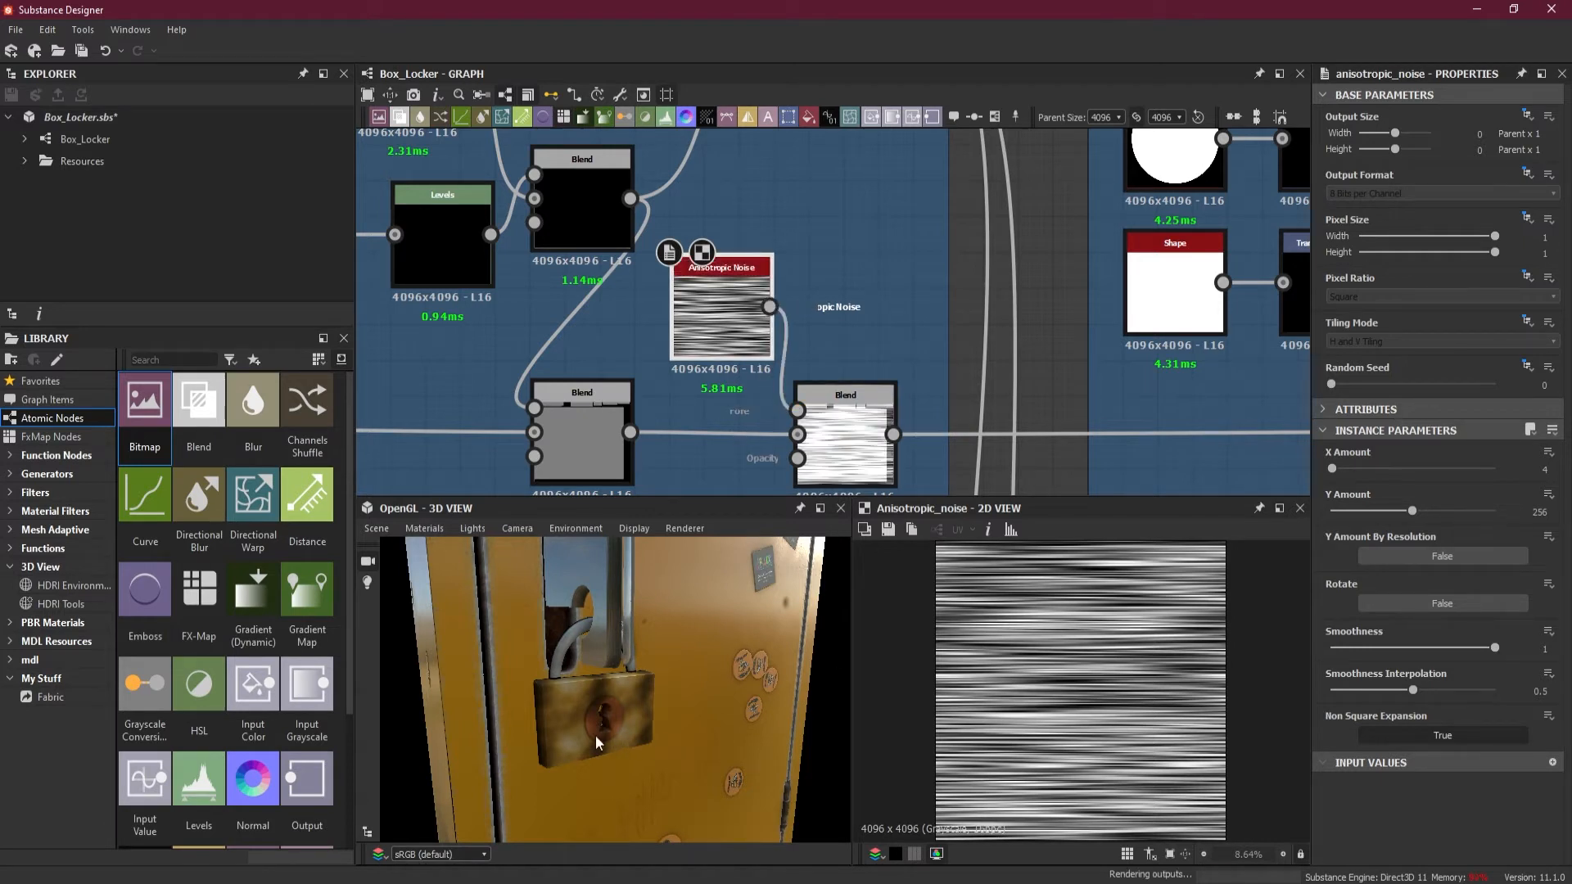
{"action": "scroll", "coordinate": [584, 729], "scroll_direction": "up", "scroll_amount": 3}
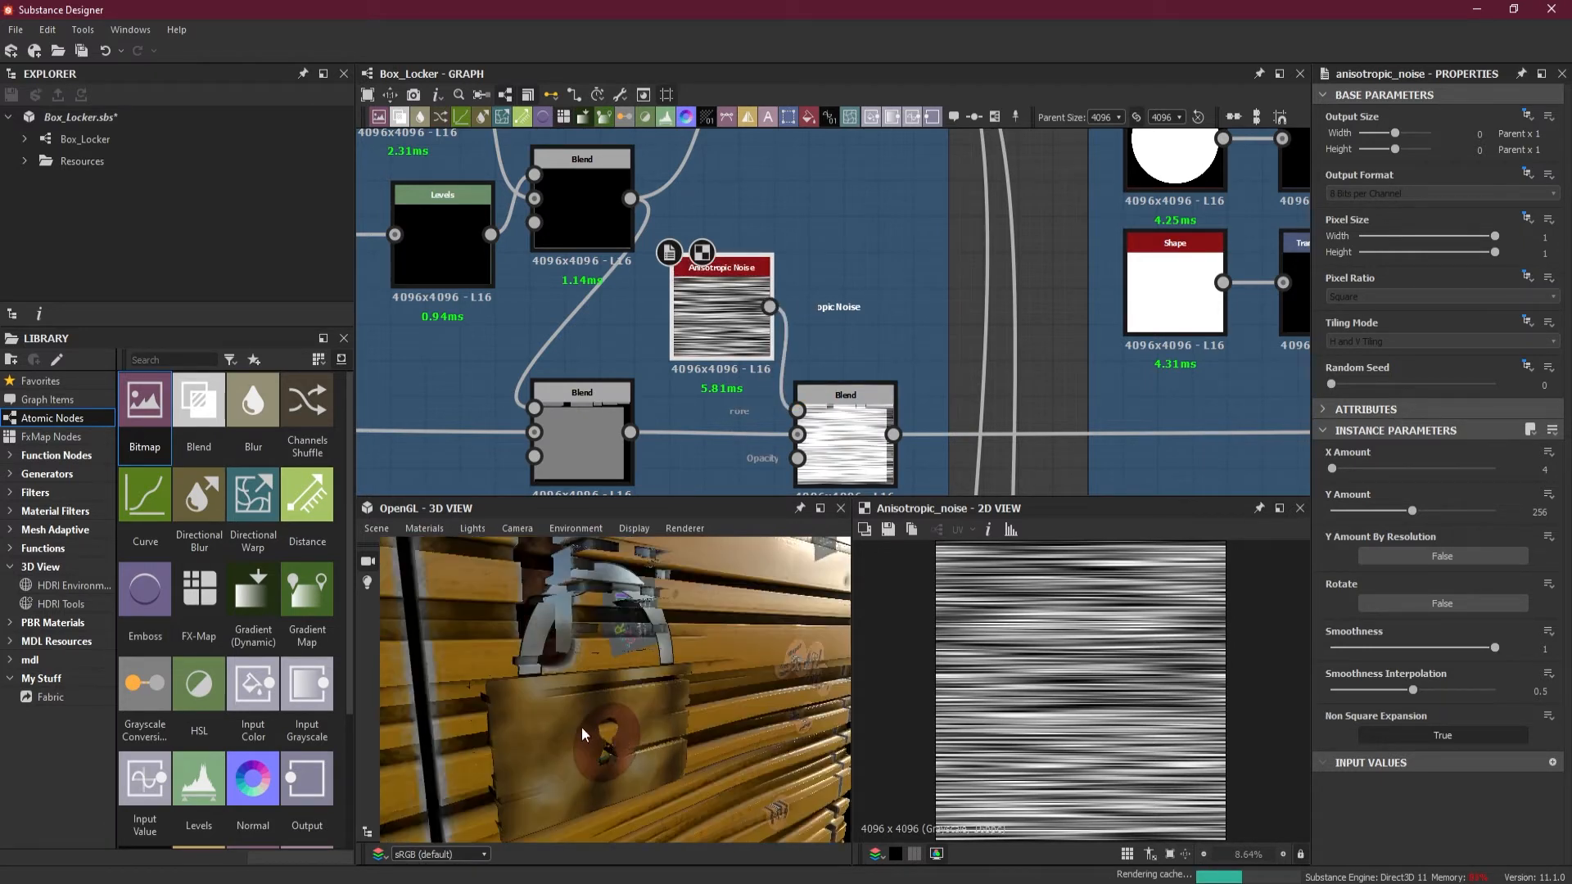
{"action": "left_click_drag", "start_coordinate": [582, 729], "coordinate": [578, 713]}
- Examine the padlock's Levels output in the Opacity Map frame and compare it with the lock on the model
{"action": "scroll", "coordinate": [858, 318], "scroll_direction": "down", "scroll_amount": 6}
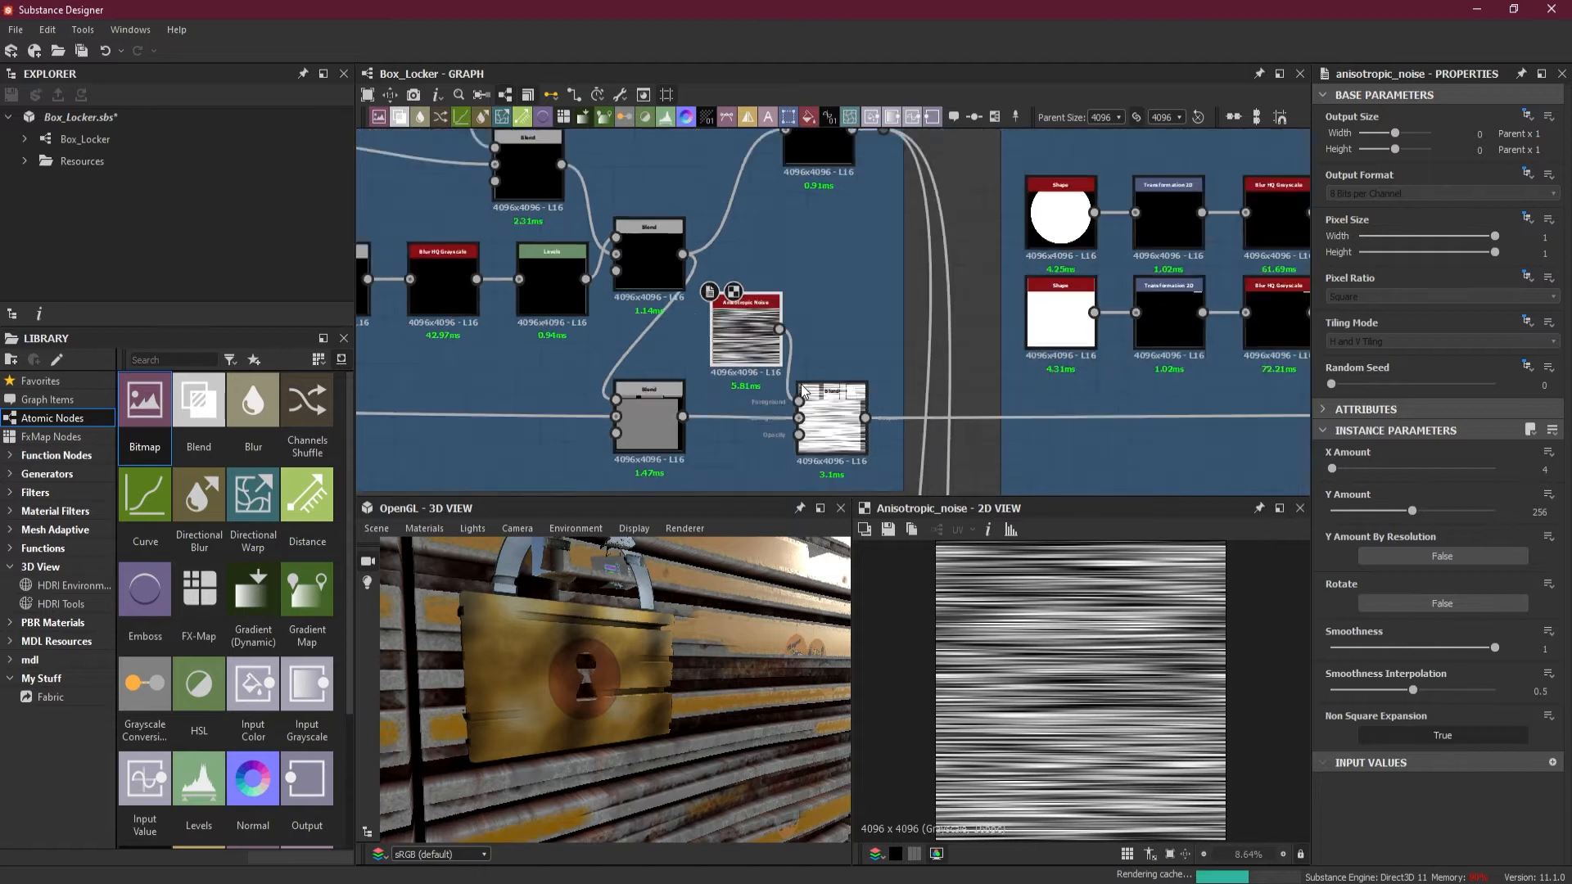
{"action": "scroll", "coordinate": [859, 318], "scroll_direction": "down", "scroll_amount": 5}
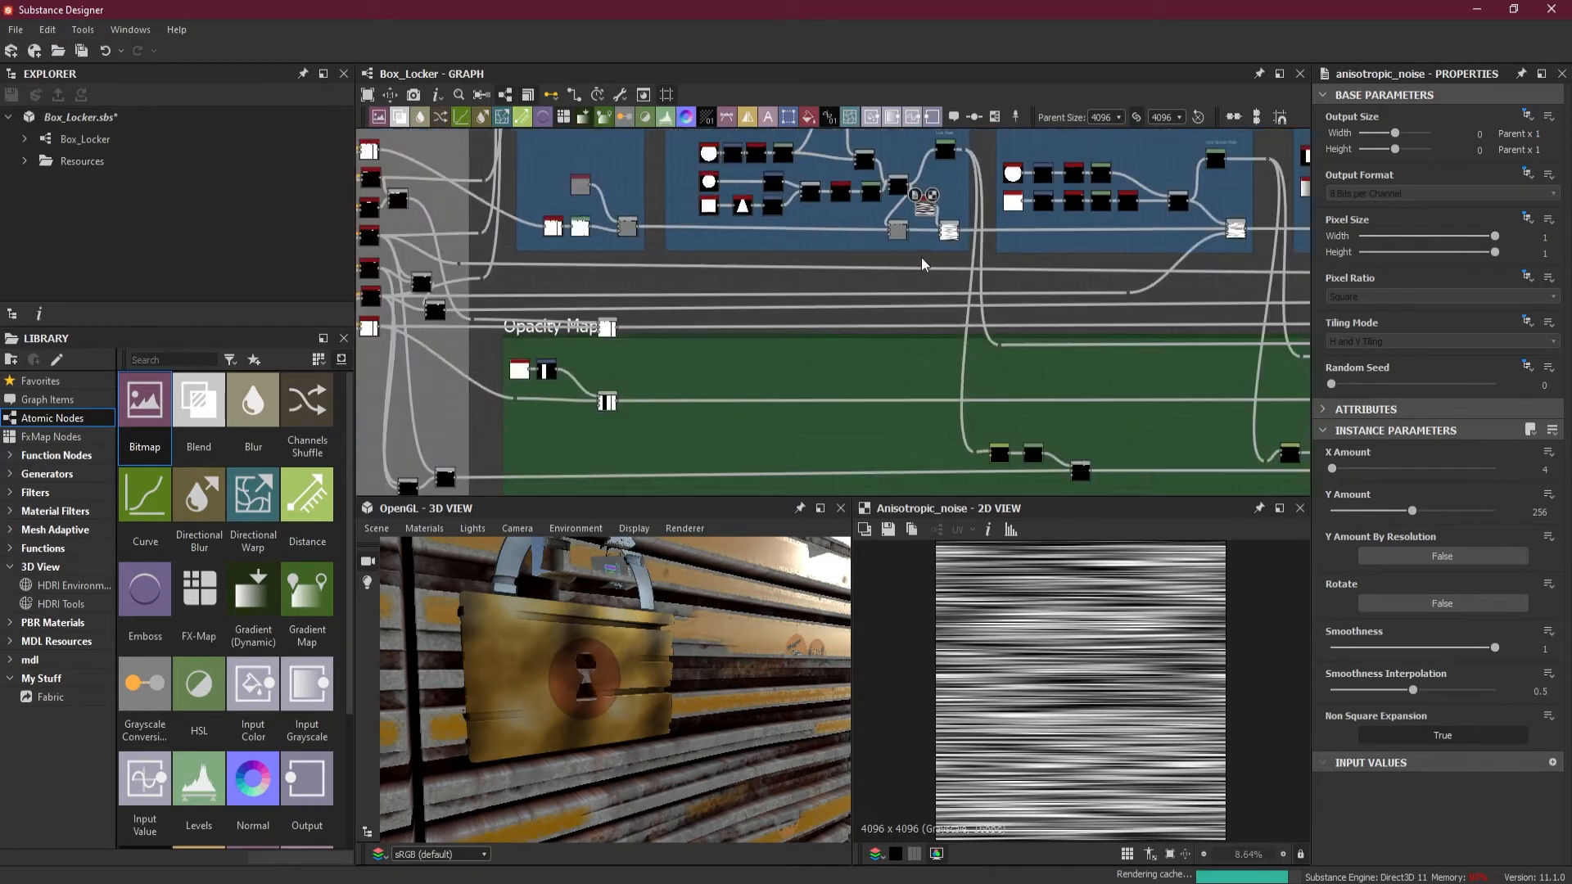
{"action": "scroll", "coordinate": [881, 365], "scroll_direction": "up", "scroll_amount": 6}
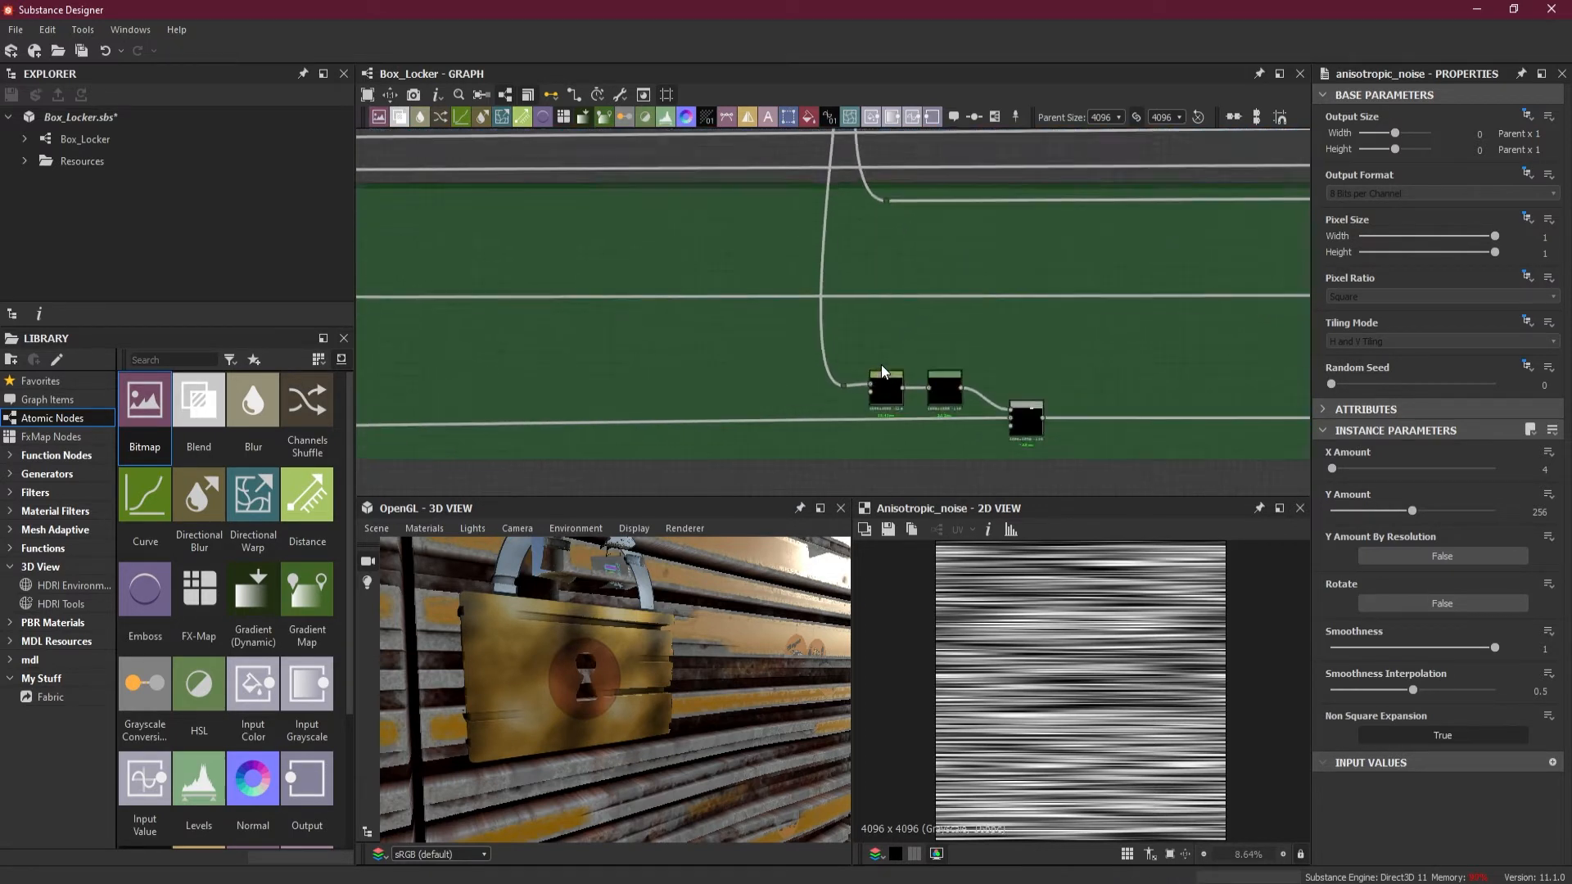
{"action": "mouse_move", "coordinate": [537, 707]}
{"action": "left_mouse_down"}
{"action": "mouse_move", "coordinate": [554, 751]}
{"action": "mouse_move", "coordinate": [617, 736]}
{"action": "mouse_move", "coordinate": [544, 690]}
{"action": "left_mouse_up"}
{"action": "scroll", "coordinate": [1051, 380], "scroll_direction": "up", "scroll_amount": 2}
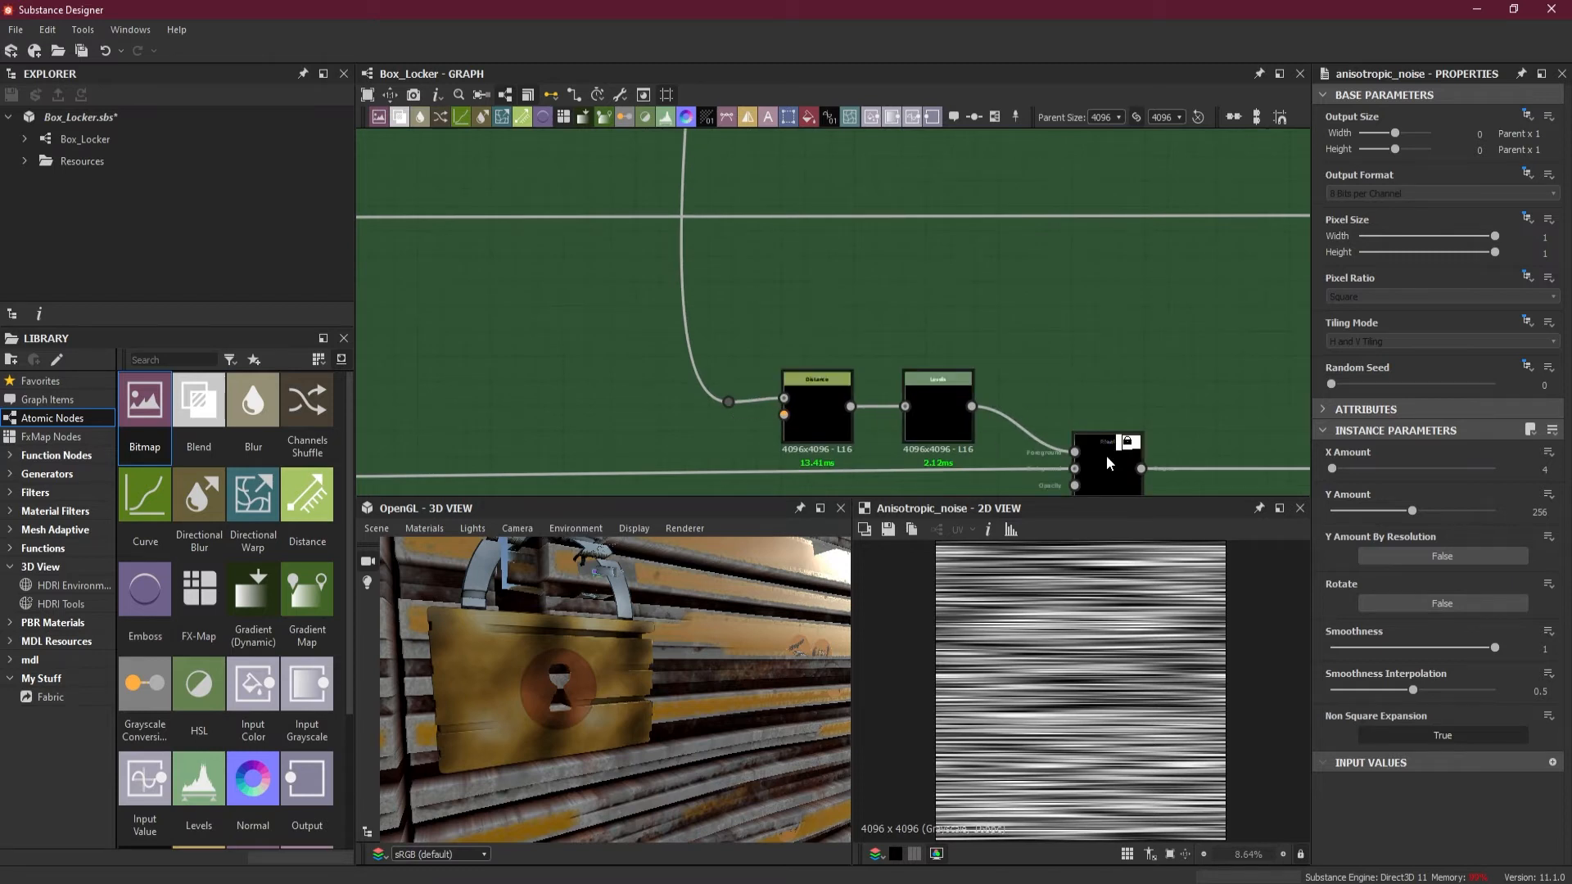
{"action": "double_click", "coordinate": [946, 416]}
{"action": "scroll", "coordinate": [1178, 565], "scroll_direction": "up", "scroll_amount": 5}
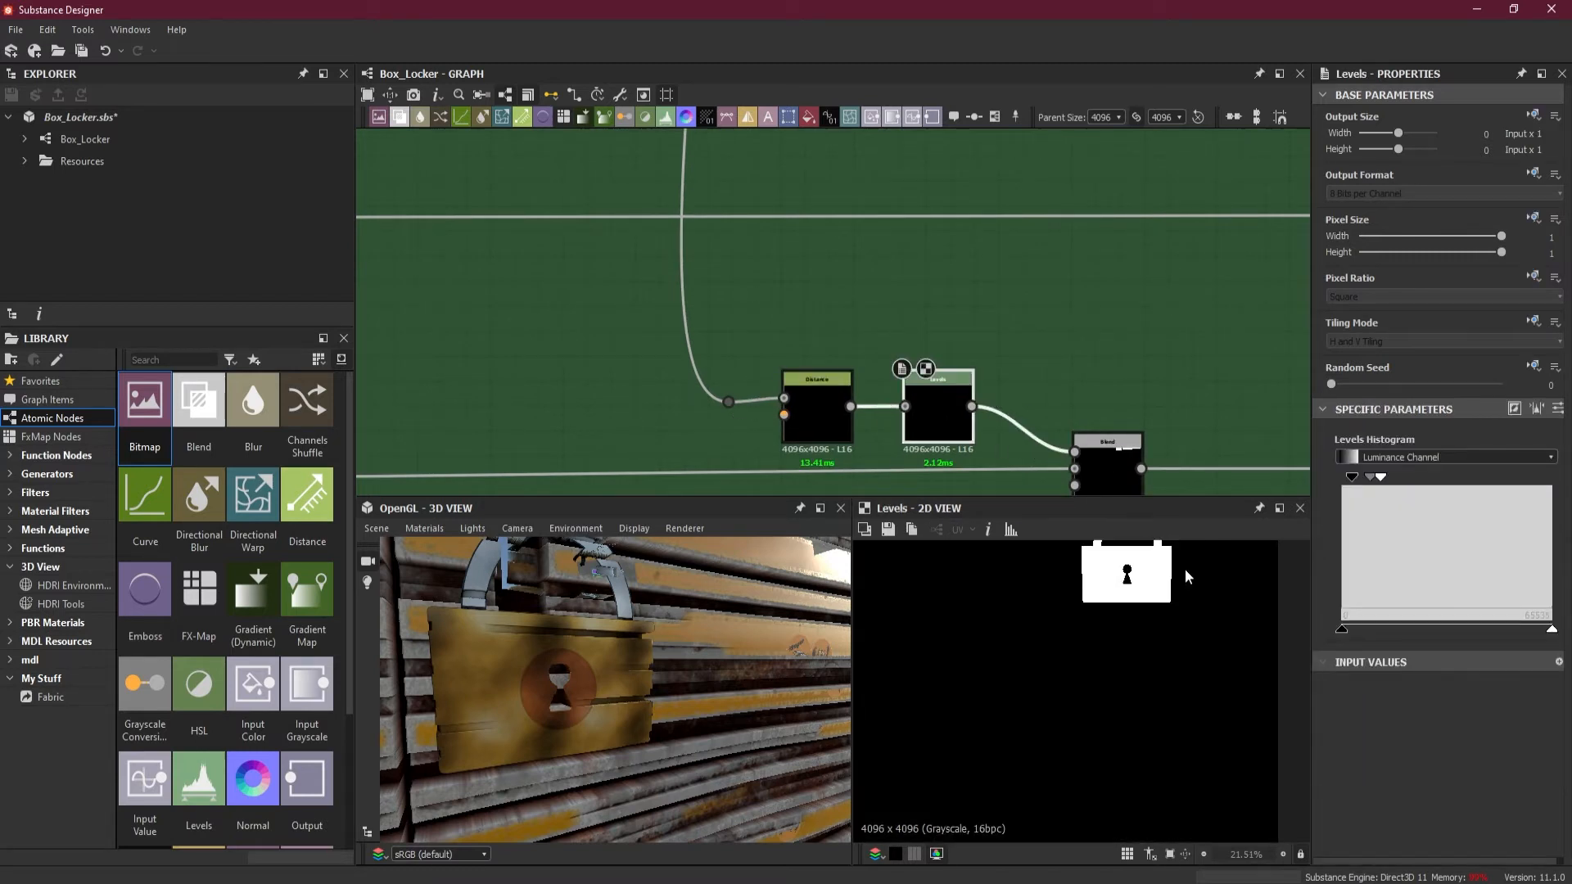
{"action": "scroll", "coordinate": [961, 320], "scroll_direction": "down", "scroll_amount": 6}
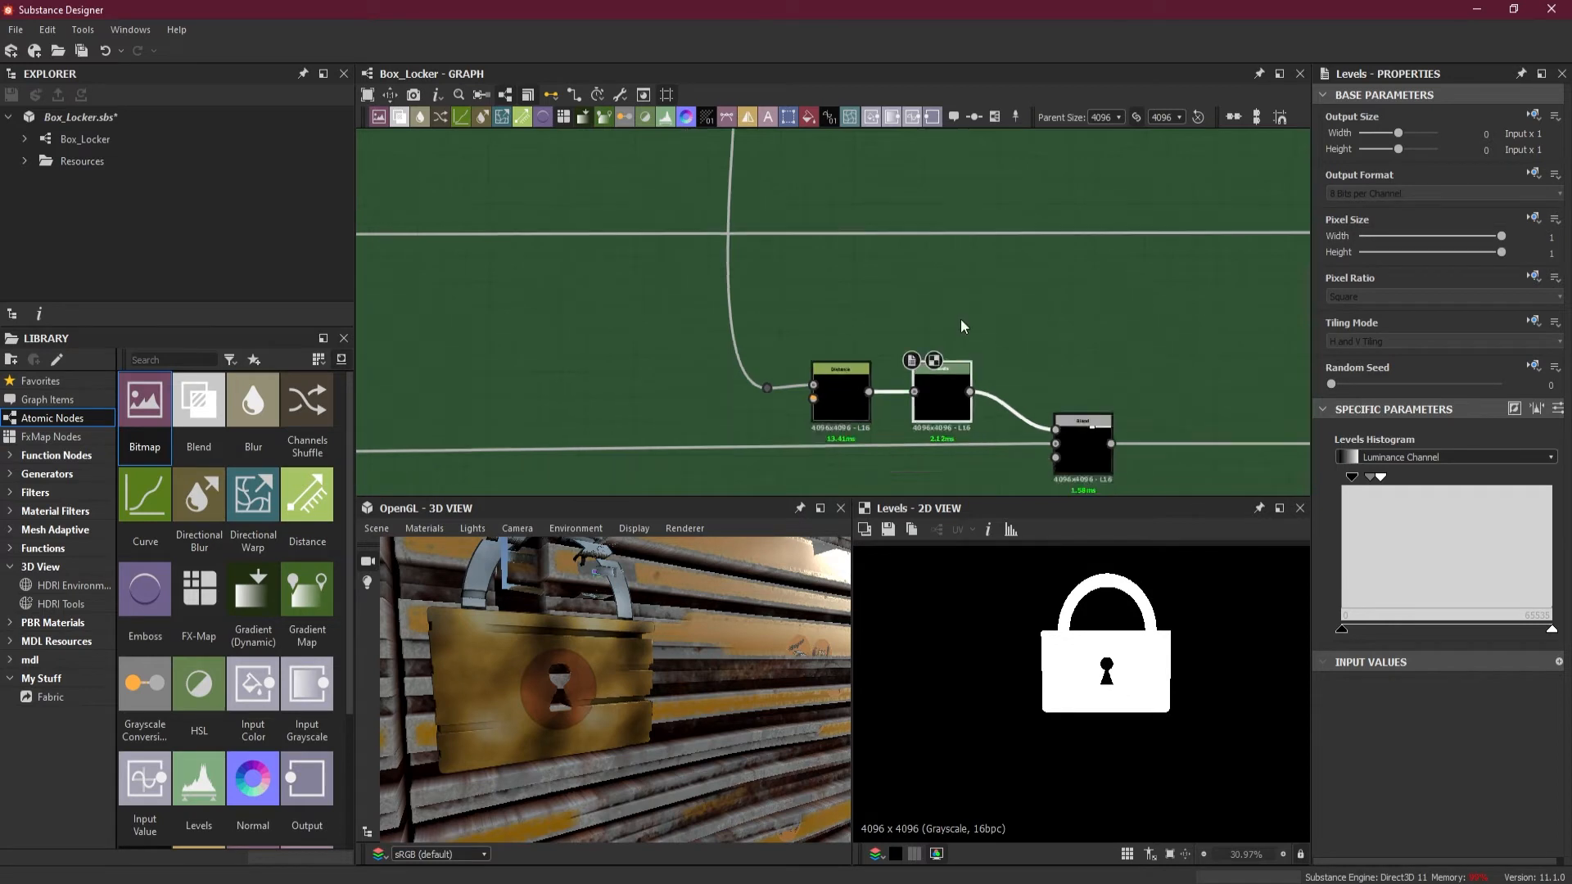
{"action": "scroll", "coordinate": [971, 380], "scroll_direction": "down", "scroll_amount": 3}
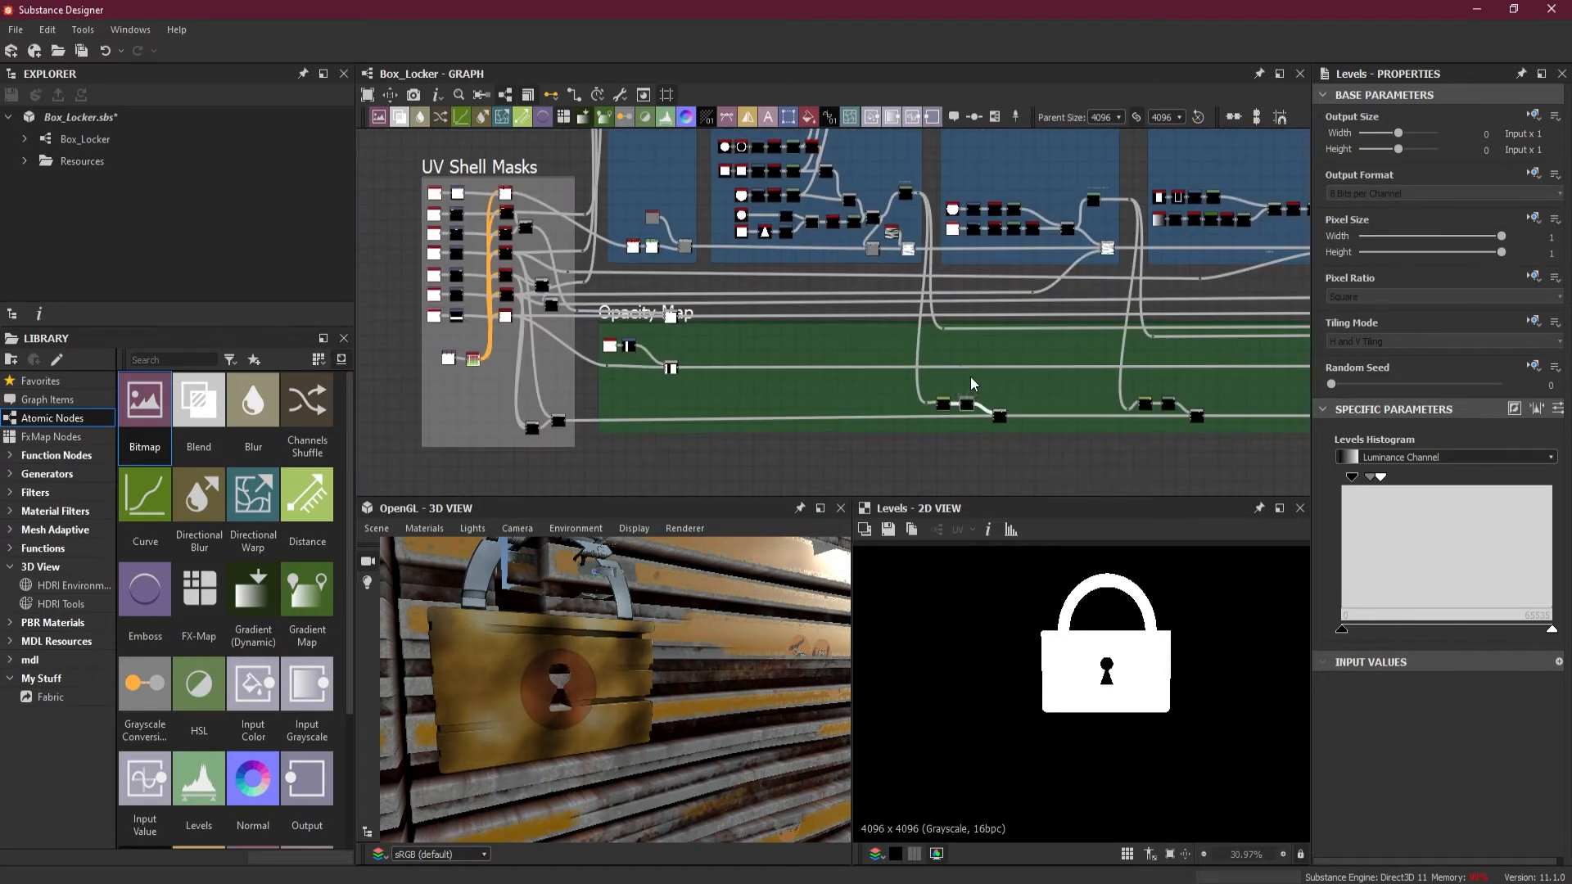
- Connect the Lock Mask Levels output to the new Blend's Opacity input and show that Blend's properties
{"action": "scroll", "coordinate": [975, 350], "scroll_direction": "up", "scroll_amount": 3}
{"action": "scroll", "coordinate": [925, 210], "scroll_direction": "up", "scroll_amount": 5}
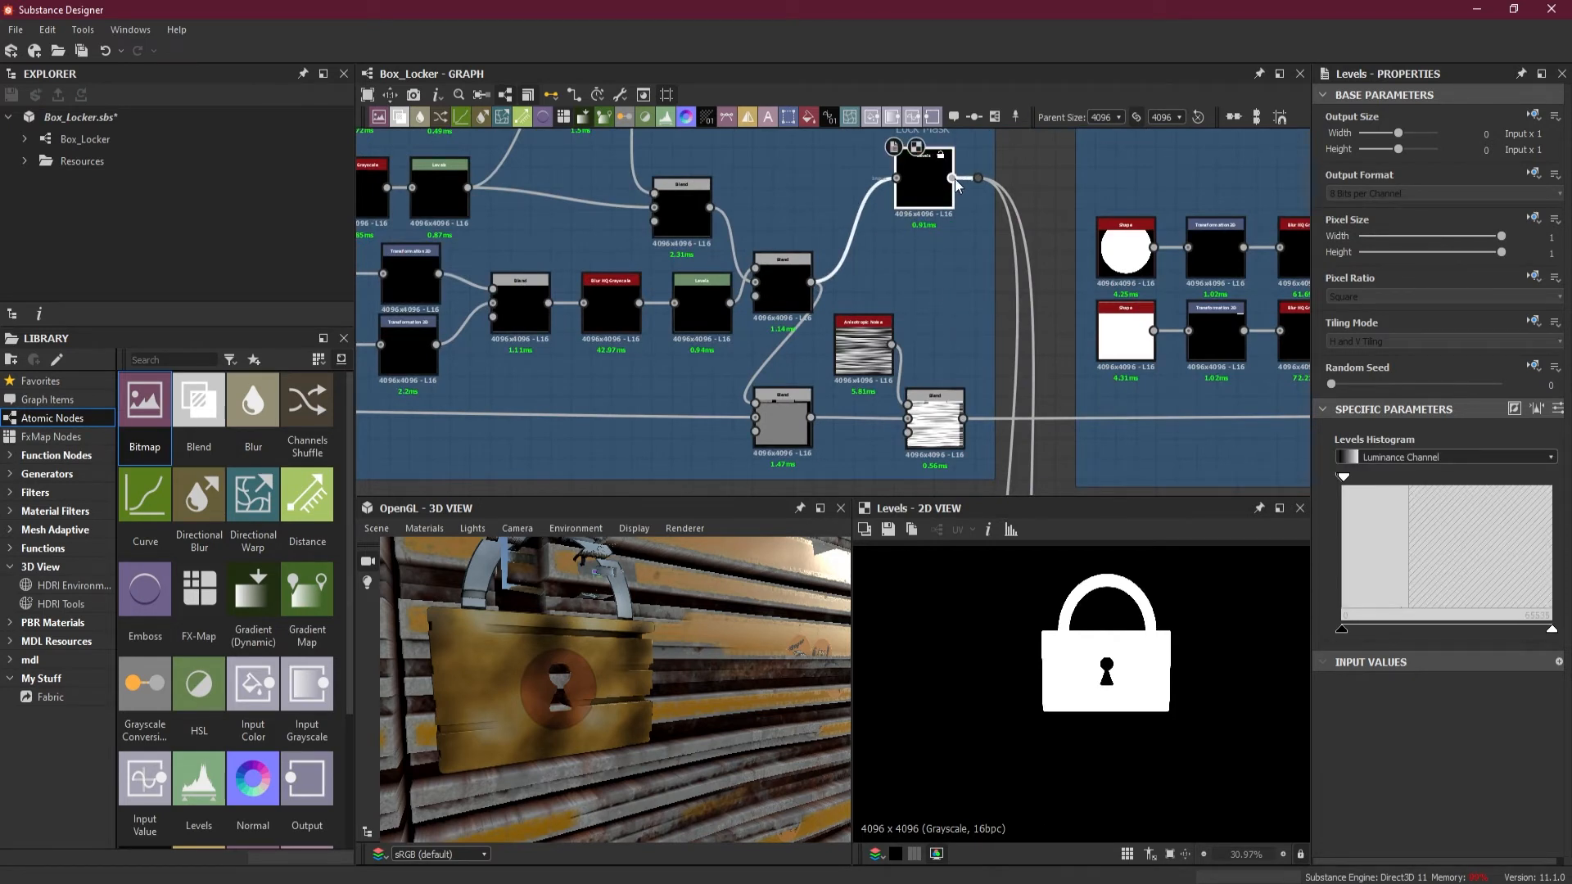
{"action": "left_click_drag", "start_coordinate": [954, 178], "coordinate": [921, 441]}
{"action": "scroll", "coordinate": [922, 453], "scroll_direction": "up", "scroll_amount": 5}
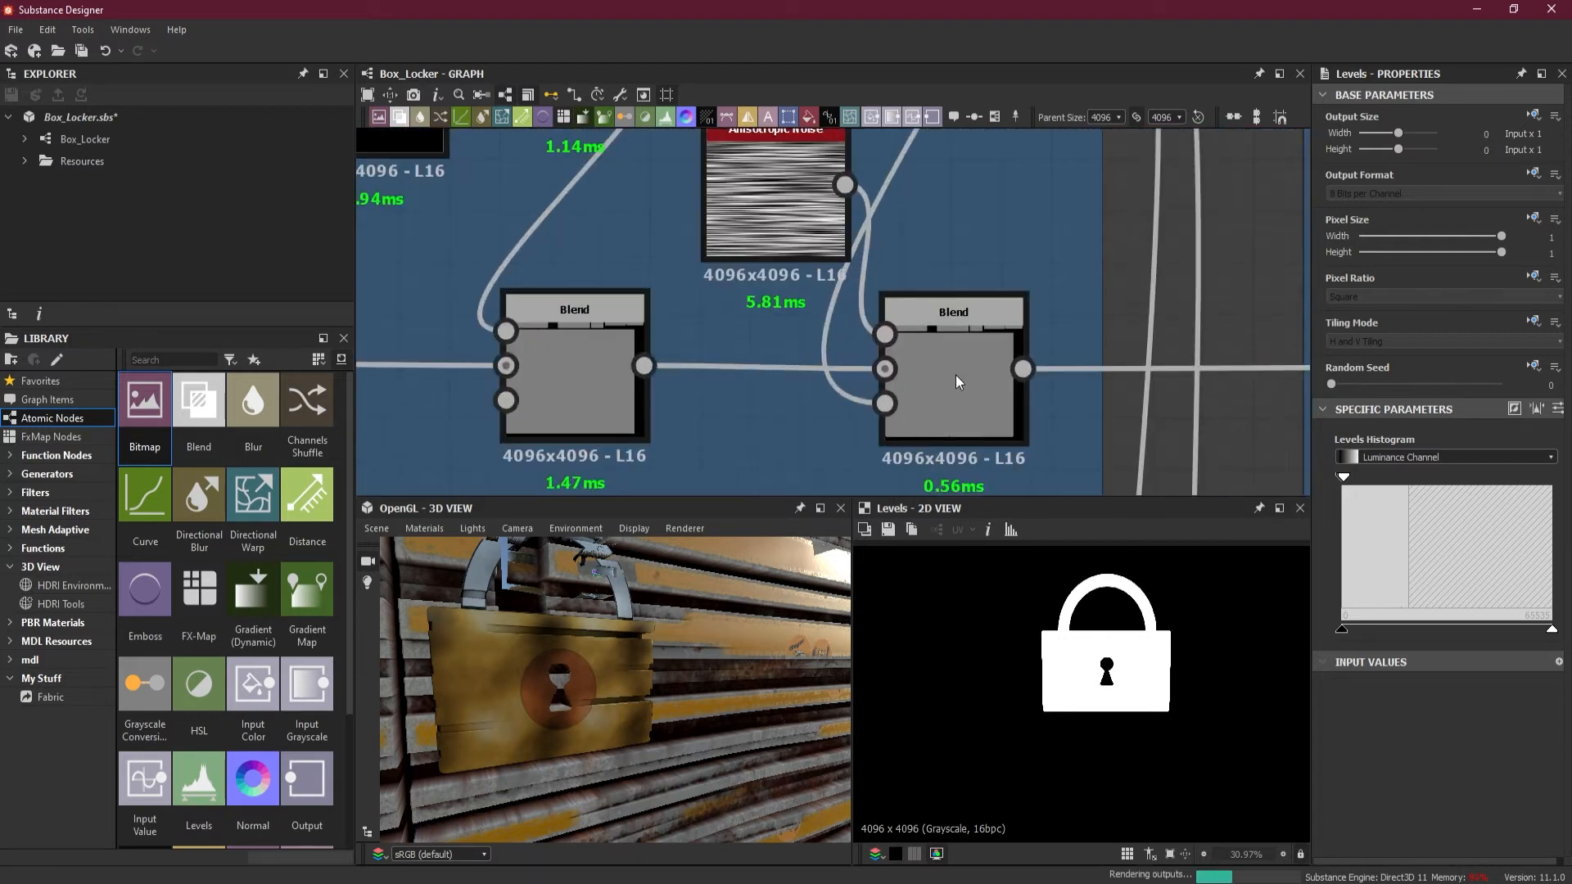
{"action": "left_click", "coordinate": [963, 357]}
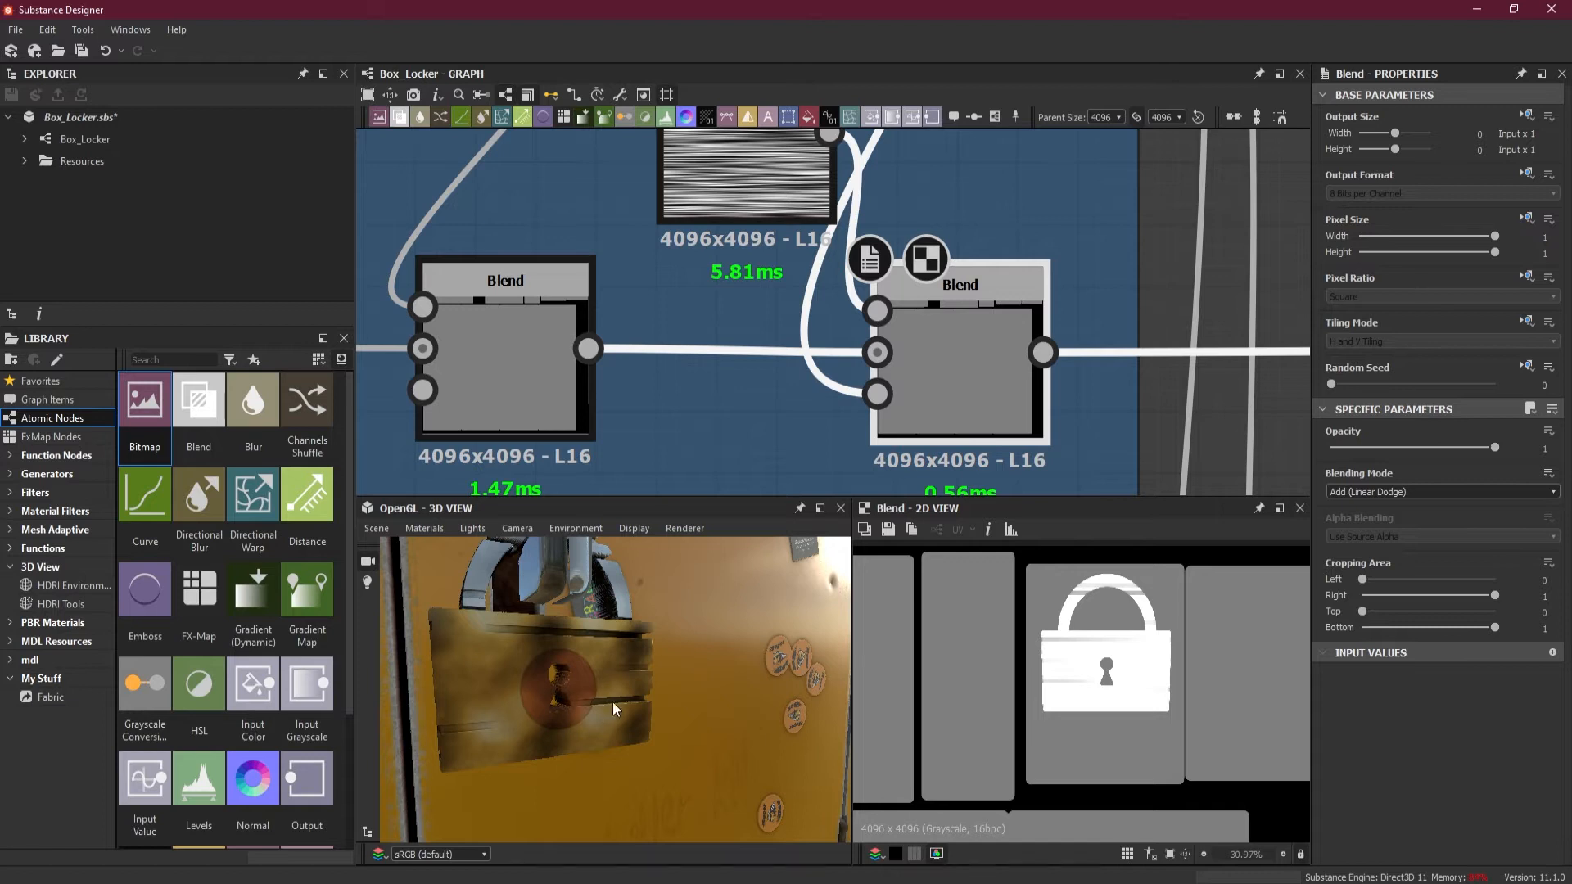
- Set Y Amount By Resolution to True on the Anisotropic Noise node and check the padlock on the model
{"action": "middle_click_drag", "start_coordinate": [747, 241], "coordinate": [822, 349]}
{"action": "mouse_move", "coordinate": [813, 282]}
{"action": "left_mouse_down"}
{"action": "mouse_move", "coordinate": [810, 295]}
{"action": "mouse_move", "coordinate": [812, 282]}
{"action": "left_mouse_up"}
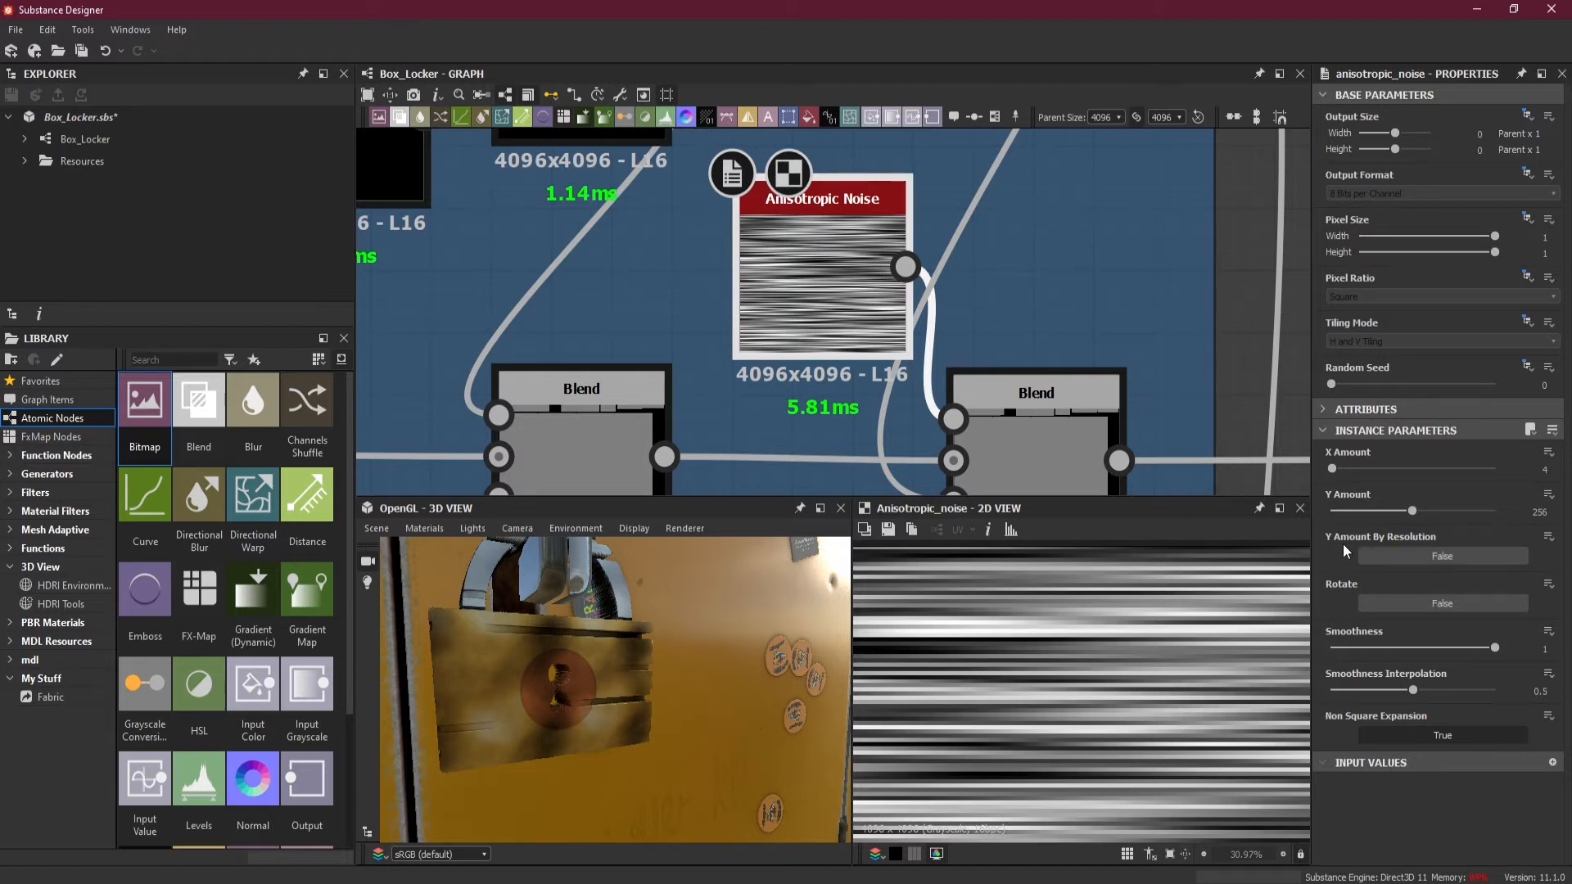
{"action": "left_click", "coordinate": [1405, 553]}
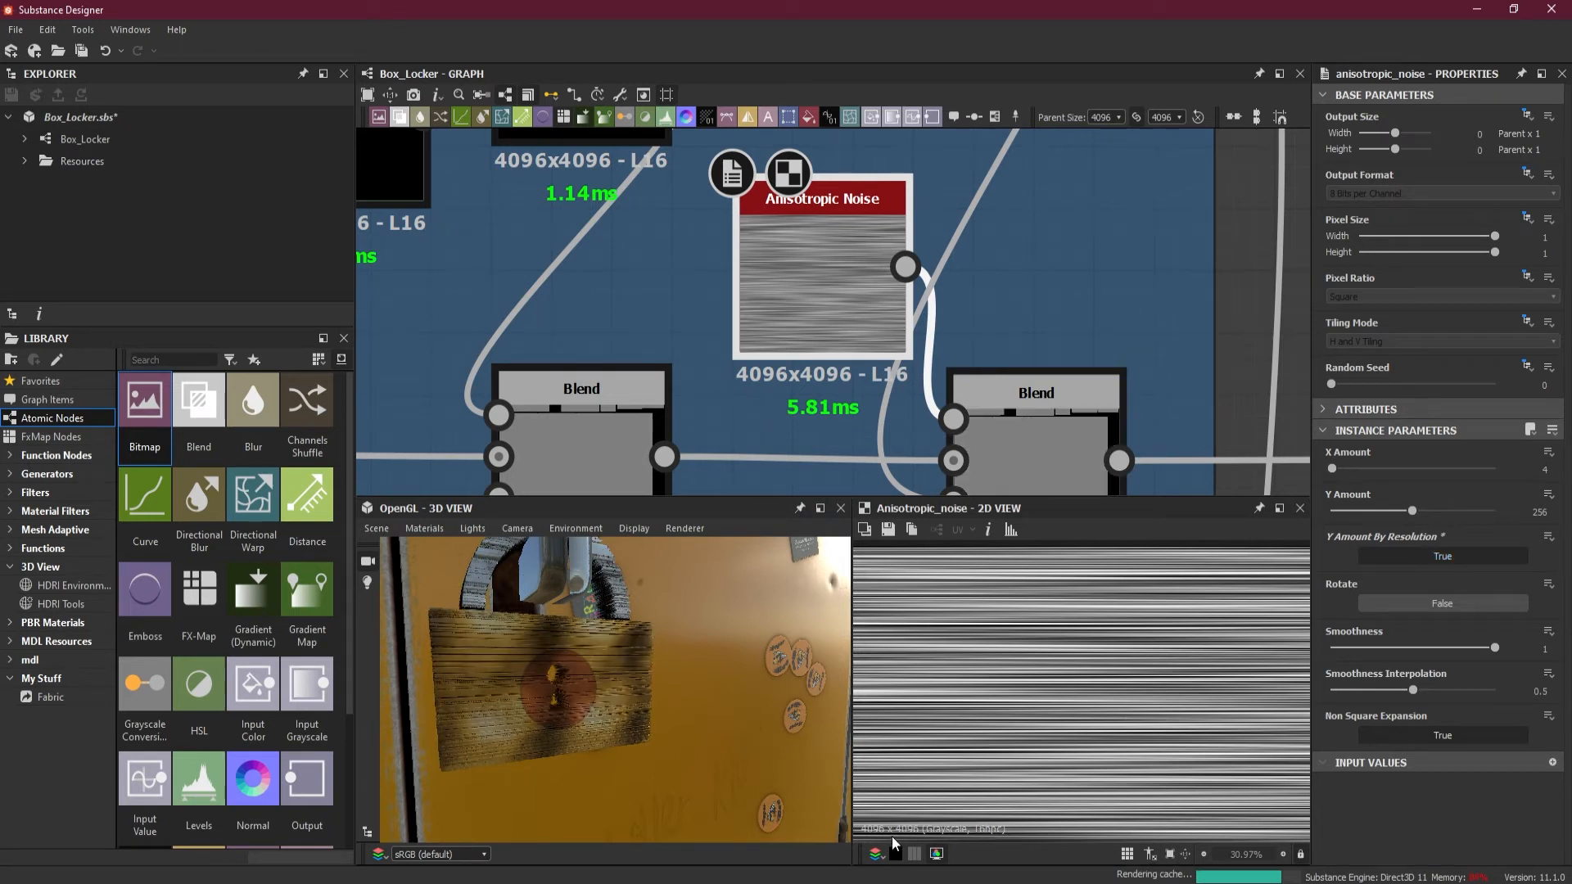
{"action": "mouse_move", "coordinate": [611, 721]}
{"action": "left_mouse_down"}
{"action": "mouse_move", "coordinate": [661, 738]}
{"action": "mouse_move", "coordinate": [604, 725]}
{"action": "mouse_move", "coordinate": [620, 727]}
{"action": "left_mouse_up"}
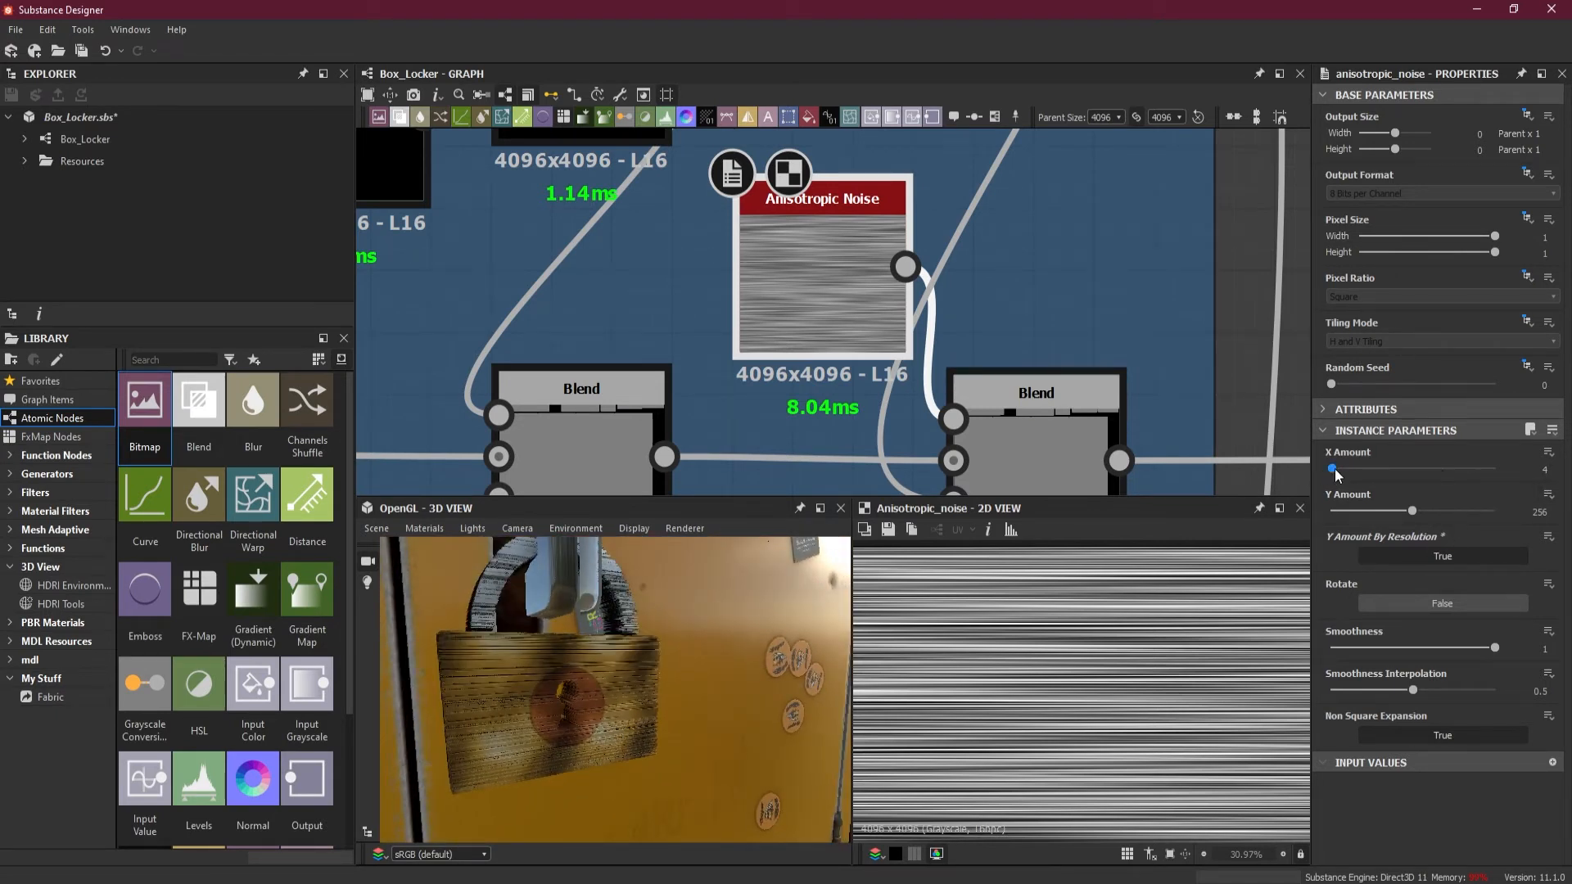
- Set the Anisotropic Noise node's X Amount to 16 and inspect the noise pattern and the padlock's surface
{"action": "left_click_drag", "start_coordinate": [1340, 468], "coordinate": [1335, 468]}
{"action": "scroll", "coordinate": [1000, 706], "scroll_direction": "down", "scroll_amount": 2}
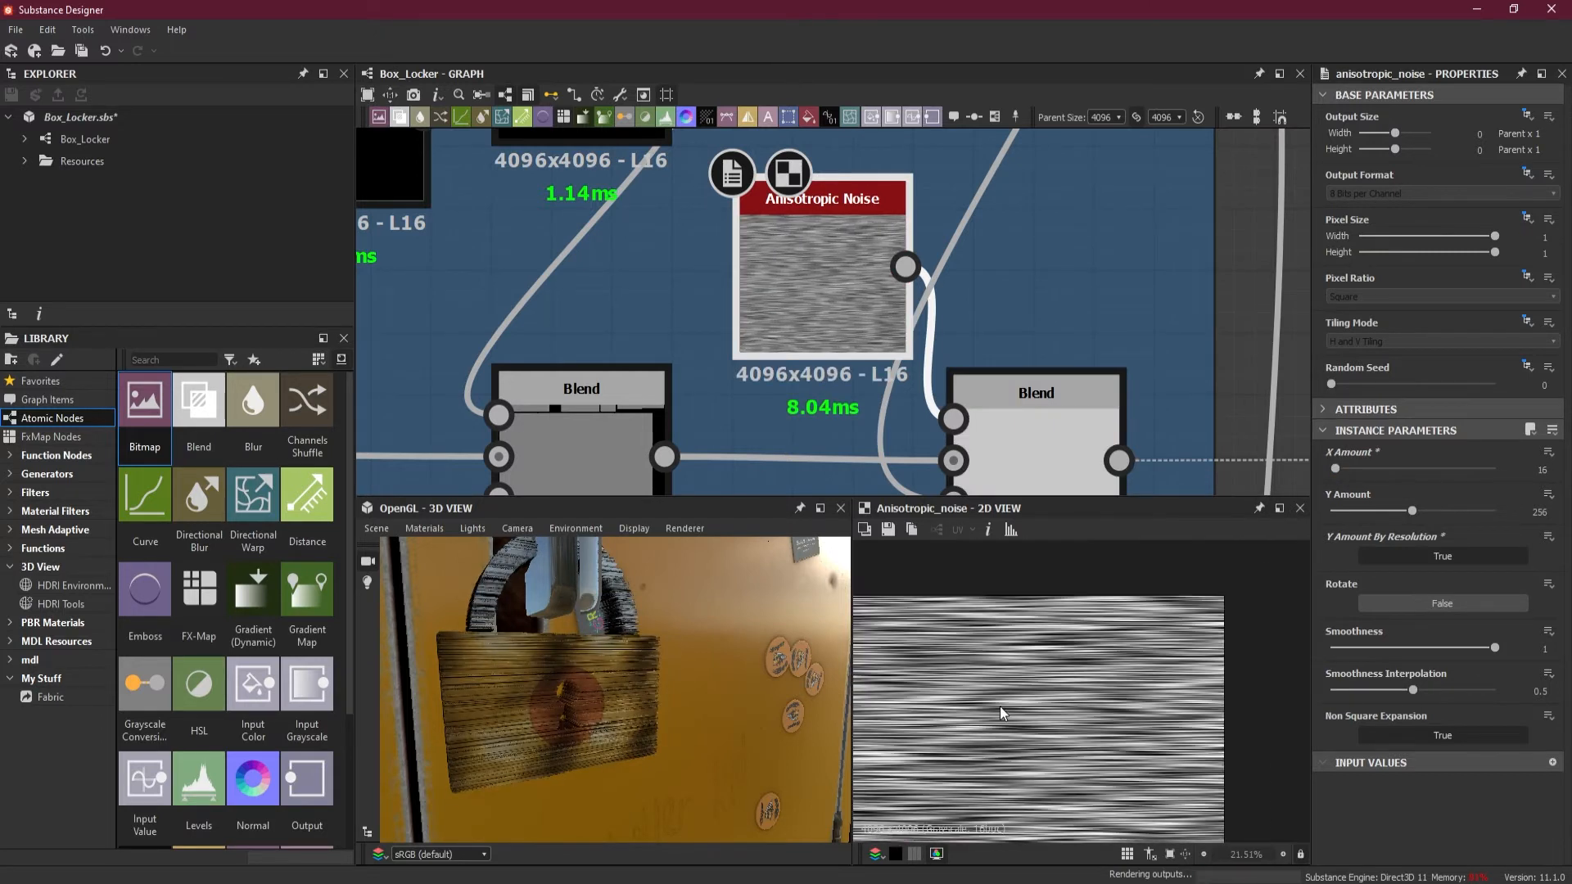
{"action": "scroll", "coordinate": [1133, 652], "scroll_direction": "up", "scroll_amount": 3}
{"action": "scroll", "coordinate": [1147, 646], "scroll_direction": "up", "scroll_amount": 3}
{"action": "scroll", "coordinate": [1214, 646], "scroll_direction": "down", "scroll_amount": 6}
{"action": "middle_click_drag", "start_coordinate": [1214, 646], "coordinate": [1251, 644]}
{"action": "left_click_drag", "start_coordinate": [537, 689], "coordinate": [647, 673]}
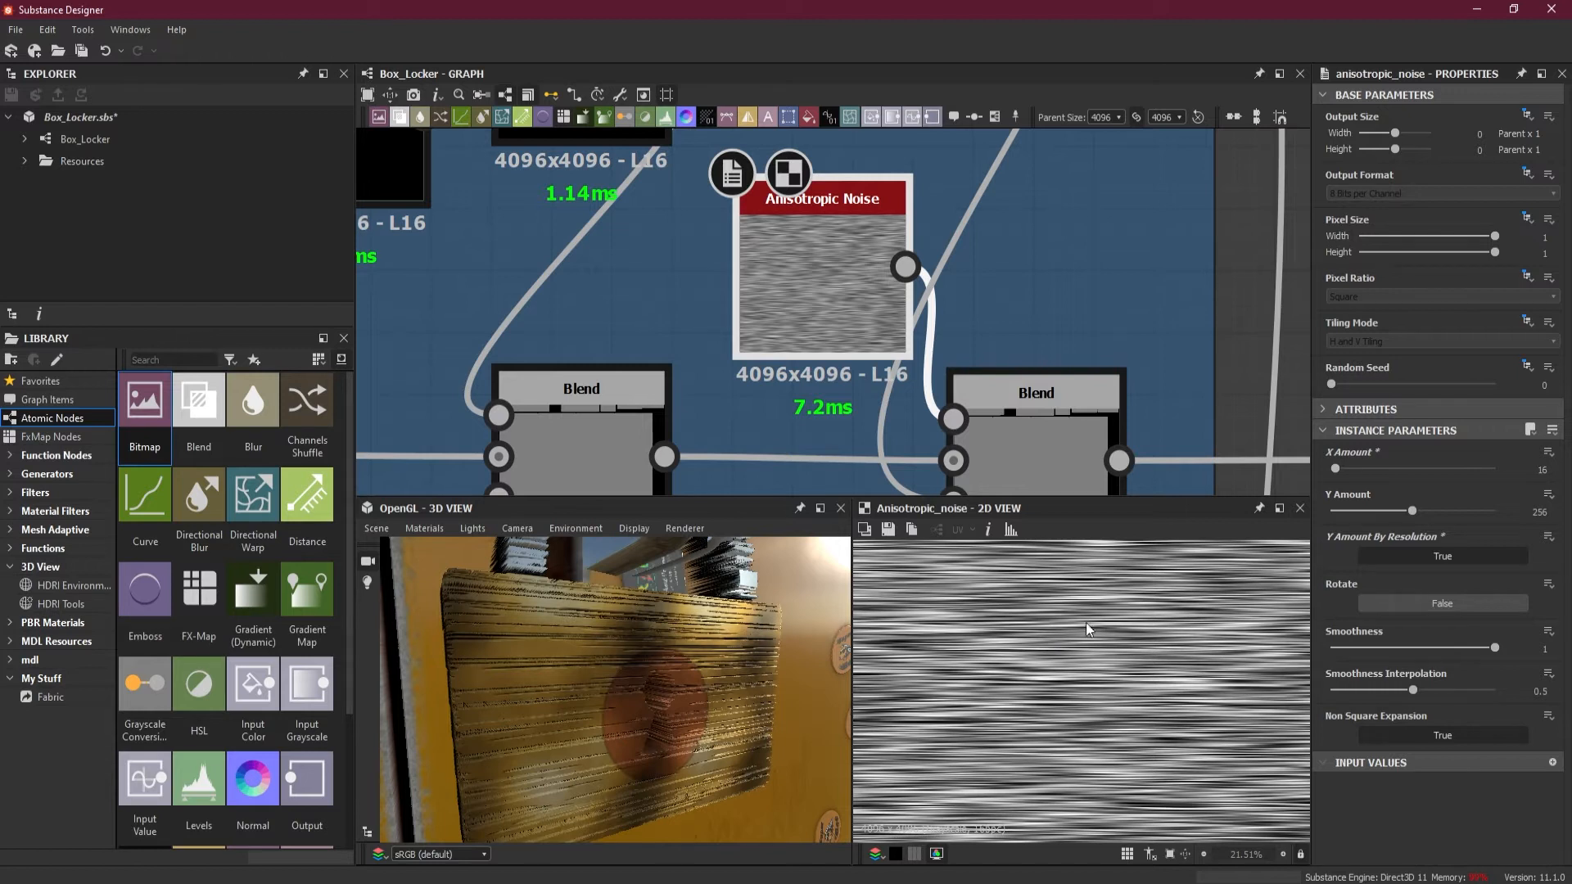
{"action": "scroll", "coordinate": [1128, 707], "scroll_direction": "down", "scroll_amount": 6}
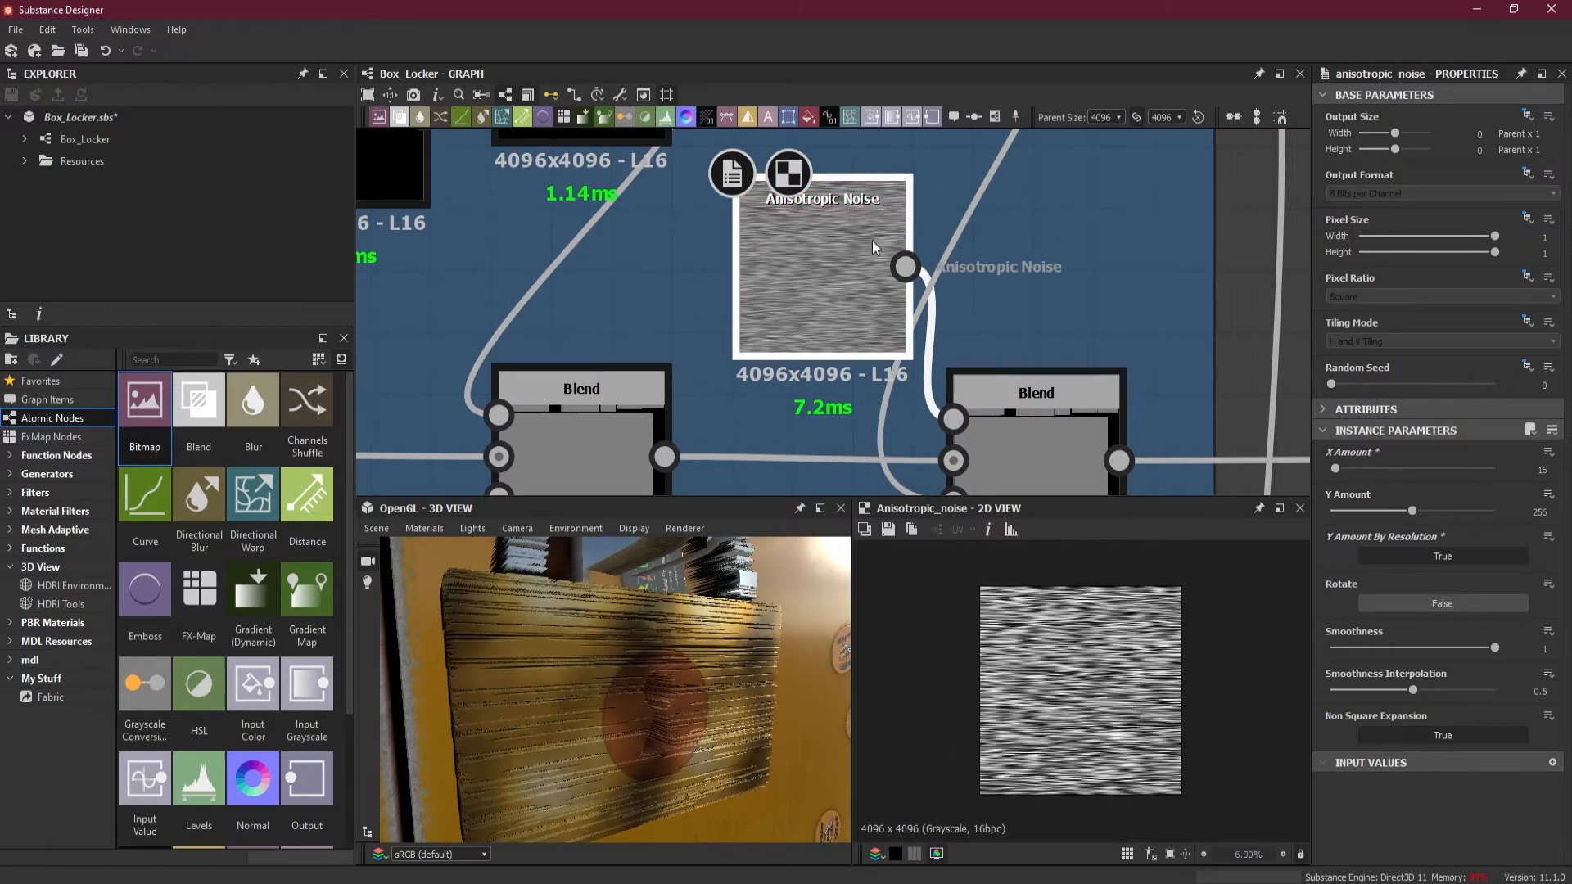
- Reposition the Anisotropic Noise and the final Blend within the Lock frame, shifting the Blend toward the frame's outer edge
{"action": "left_click_drag", "start_coordinate": [798, 256], "coordinate": [769, 263]}
{"action": "scroll", "coordinate": [770, 263], "scroll_direction": "down", "scroll_amount": 5}
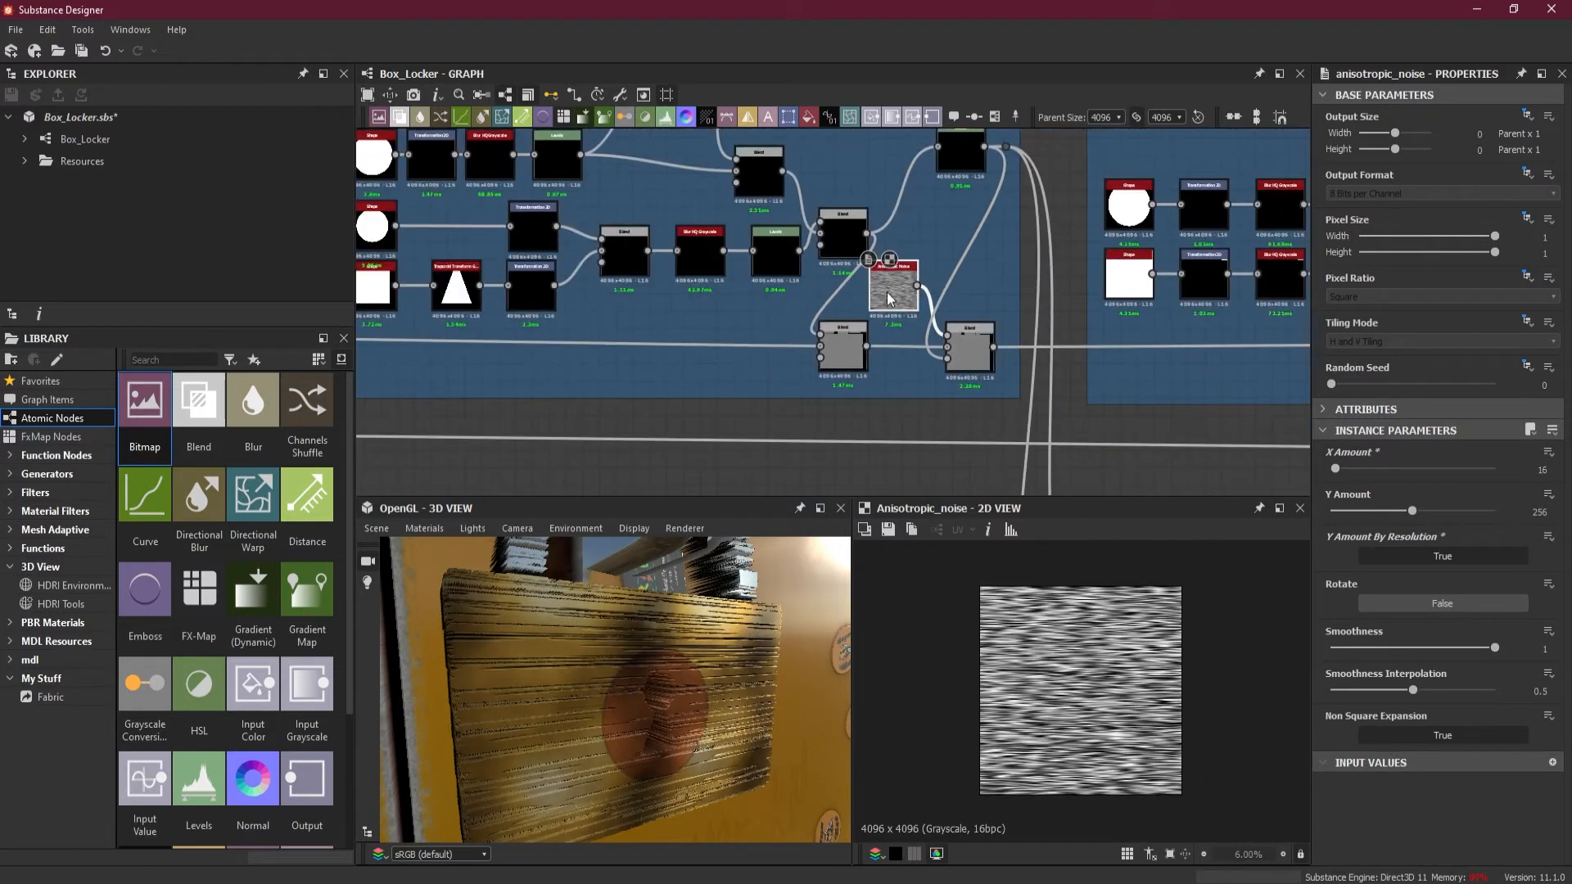
{"action": "left_click_drag", "start_coordinate": [970, 352], "coordinate": [994, 354]}
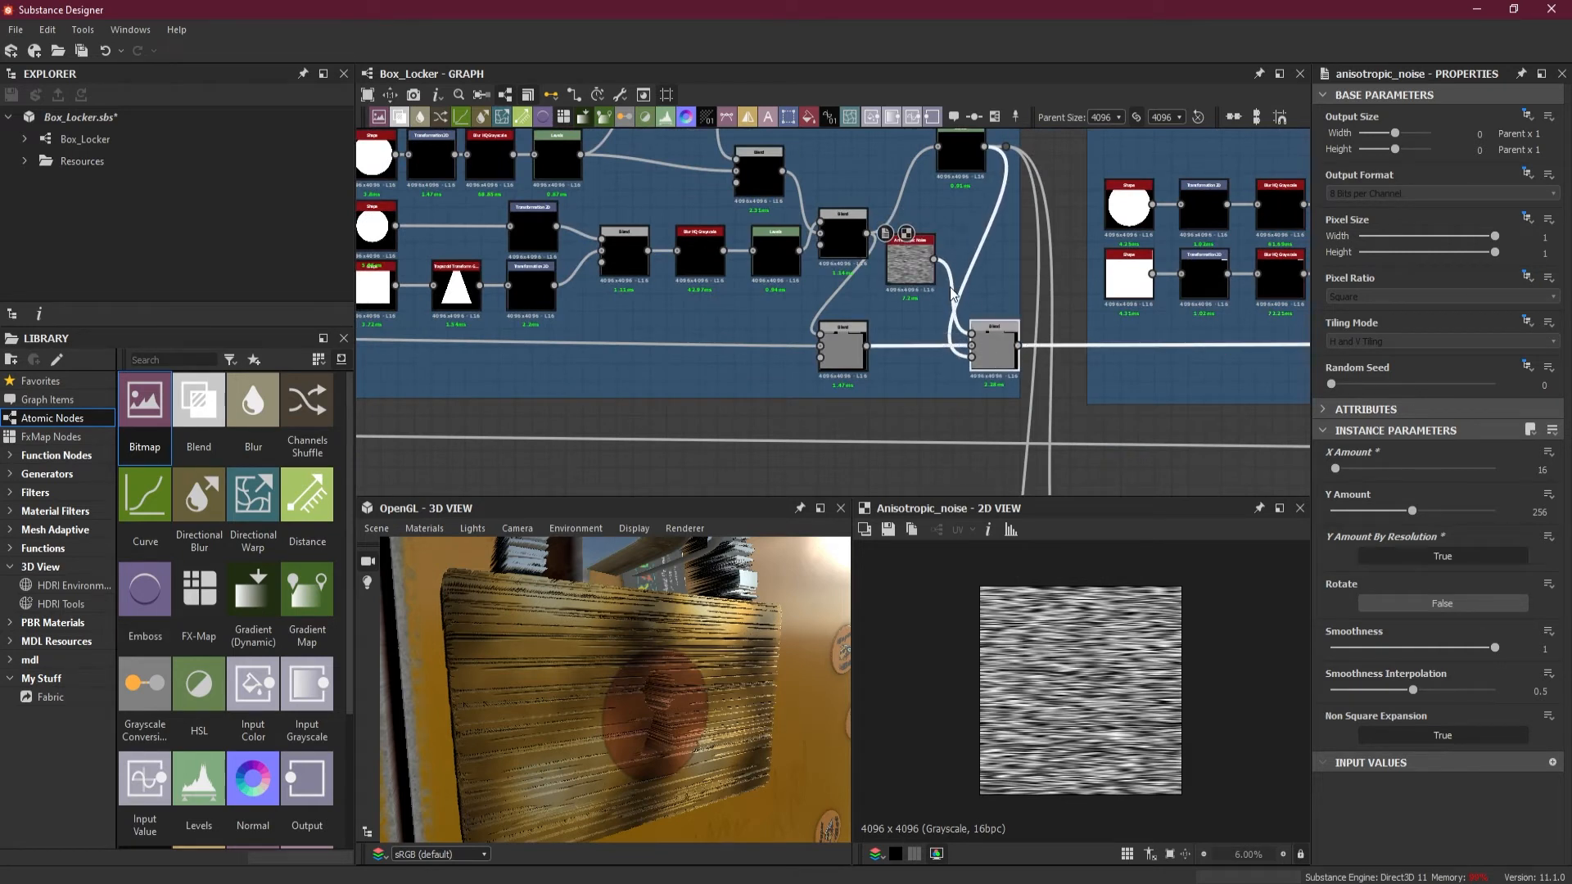
- Insert a Safe Transform Grayscale node between the Anisotropic Noise and the final Blend in the Lock frame
{"action": "scroll", "coordinate": [952, 292], "scroll_direction": "up", "scroll_amount": 3}
{"action": "scroll", "coordinate": [952, 292], "scroll_direction": "up", "scroll_amount": 2}
{"action": "left_click", "coordinate": [866, 244]}
{"action": "key", "text": "space"}
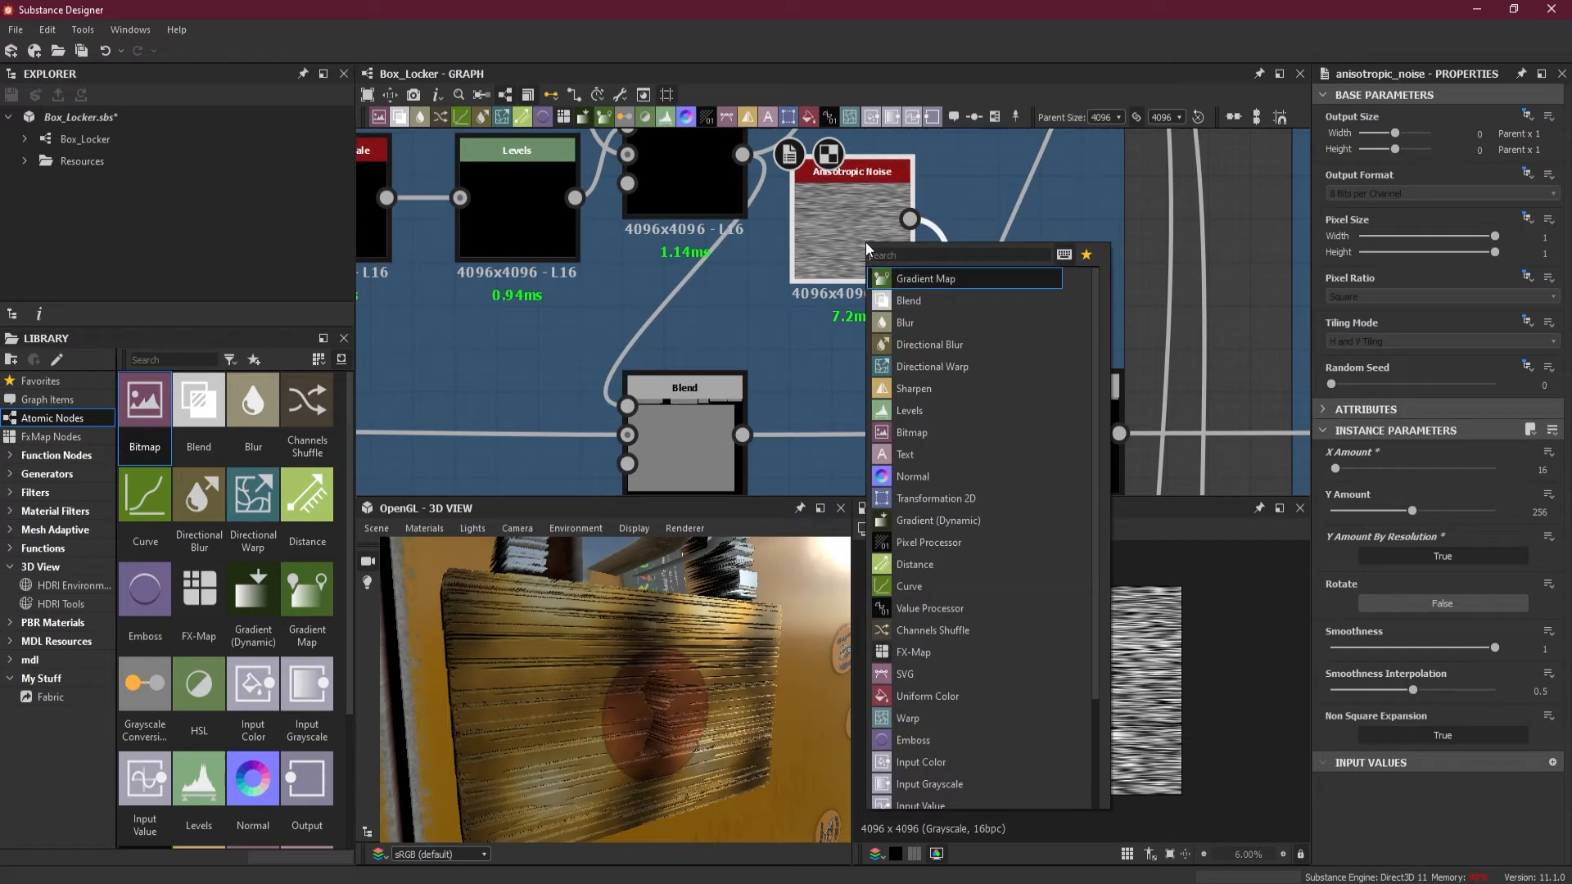
{"action": "type", "text": "safe"}
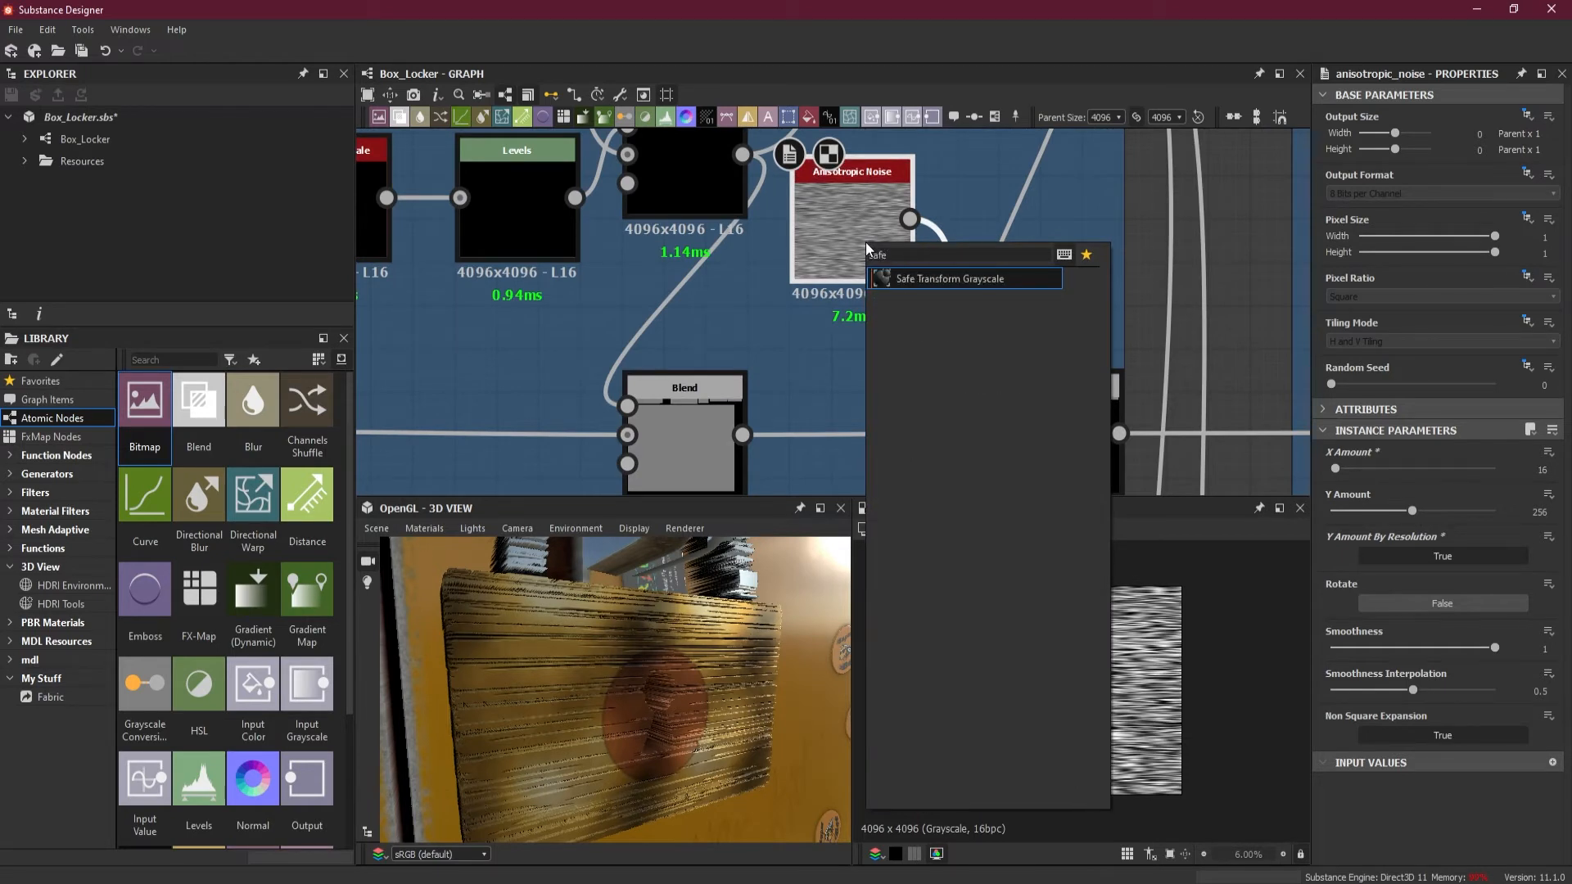
{"action": "left_click", "coordinate": [942, 282]}
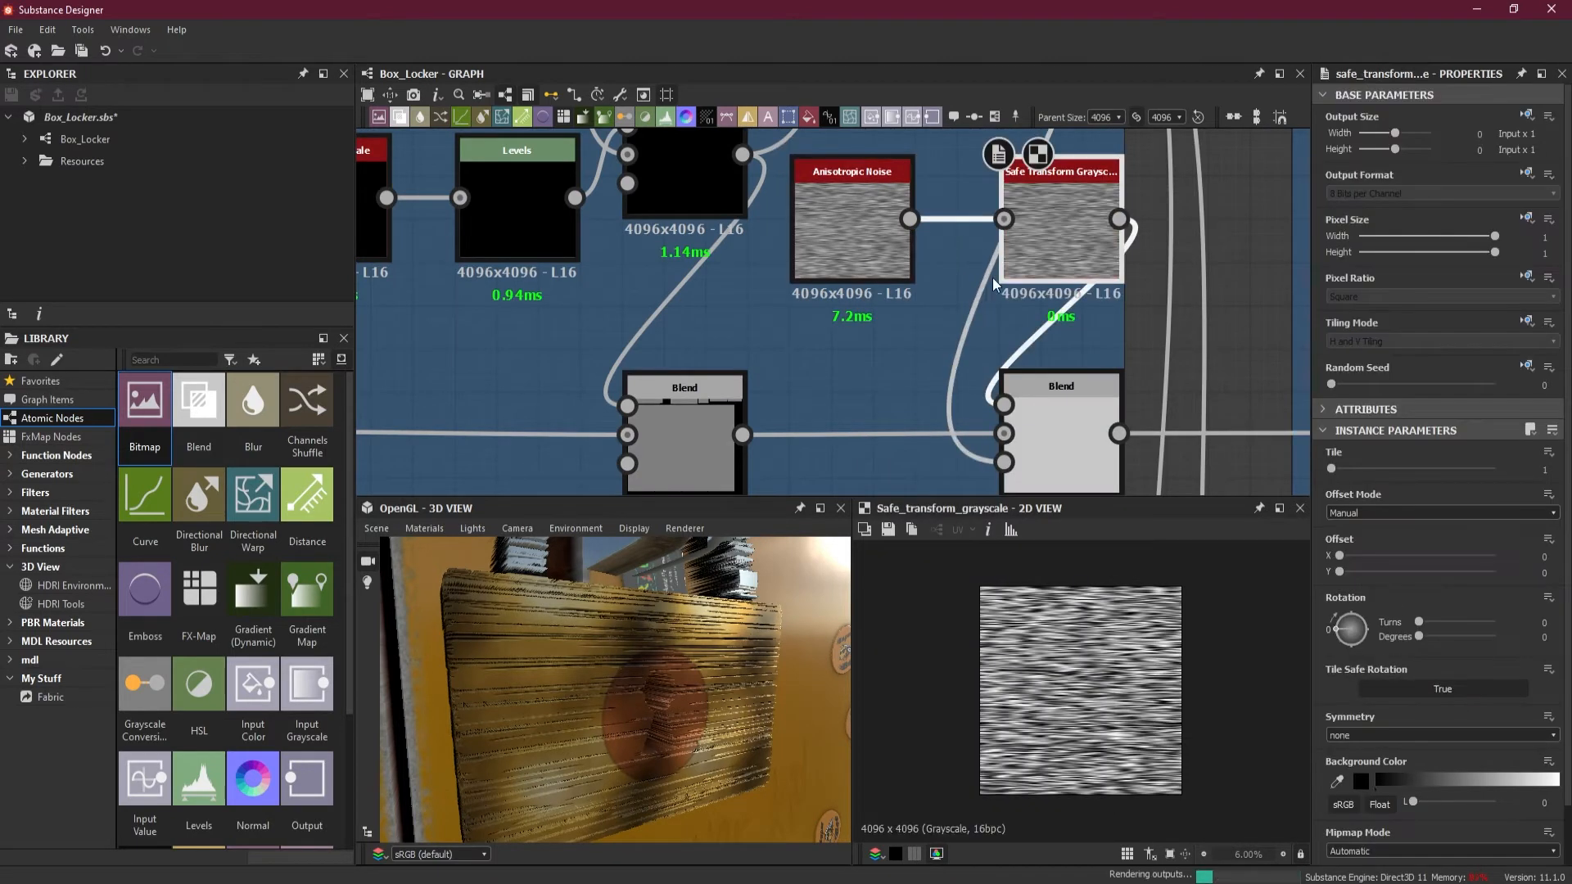
- Stack the Safe Transform Grayscale node directly beneath the Anisotropic Noise, between the last two Blend nodes of the Lock frame
{"action": "left_click_drag", "start_coordinate": [966, 237], "coordinate": [868, 329]}
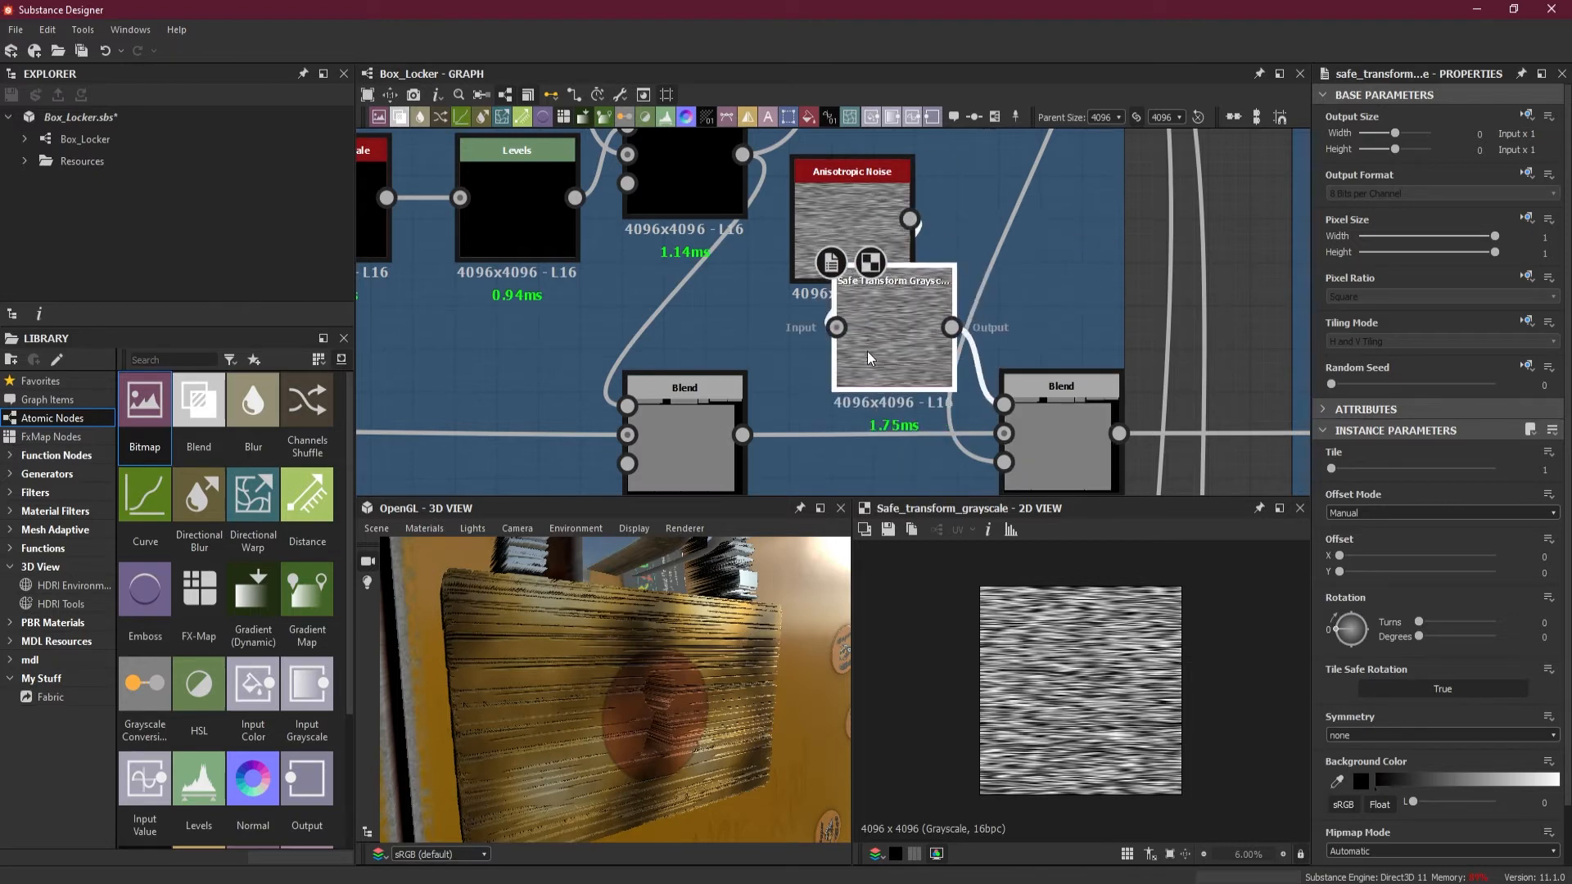
{"action": "left_click_drag", "start_coordinate": [827, 193], "coordinate": [896, 167]}
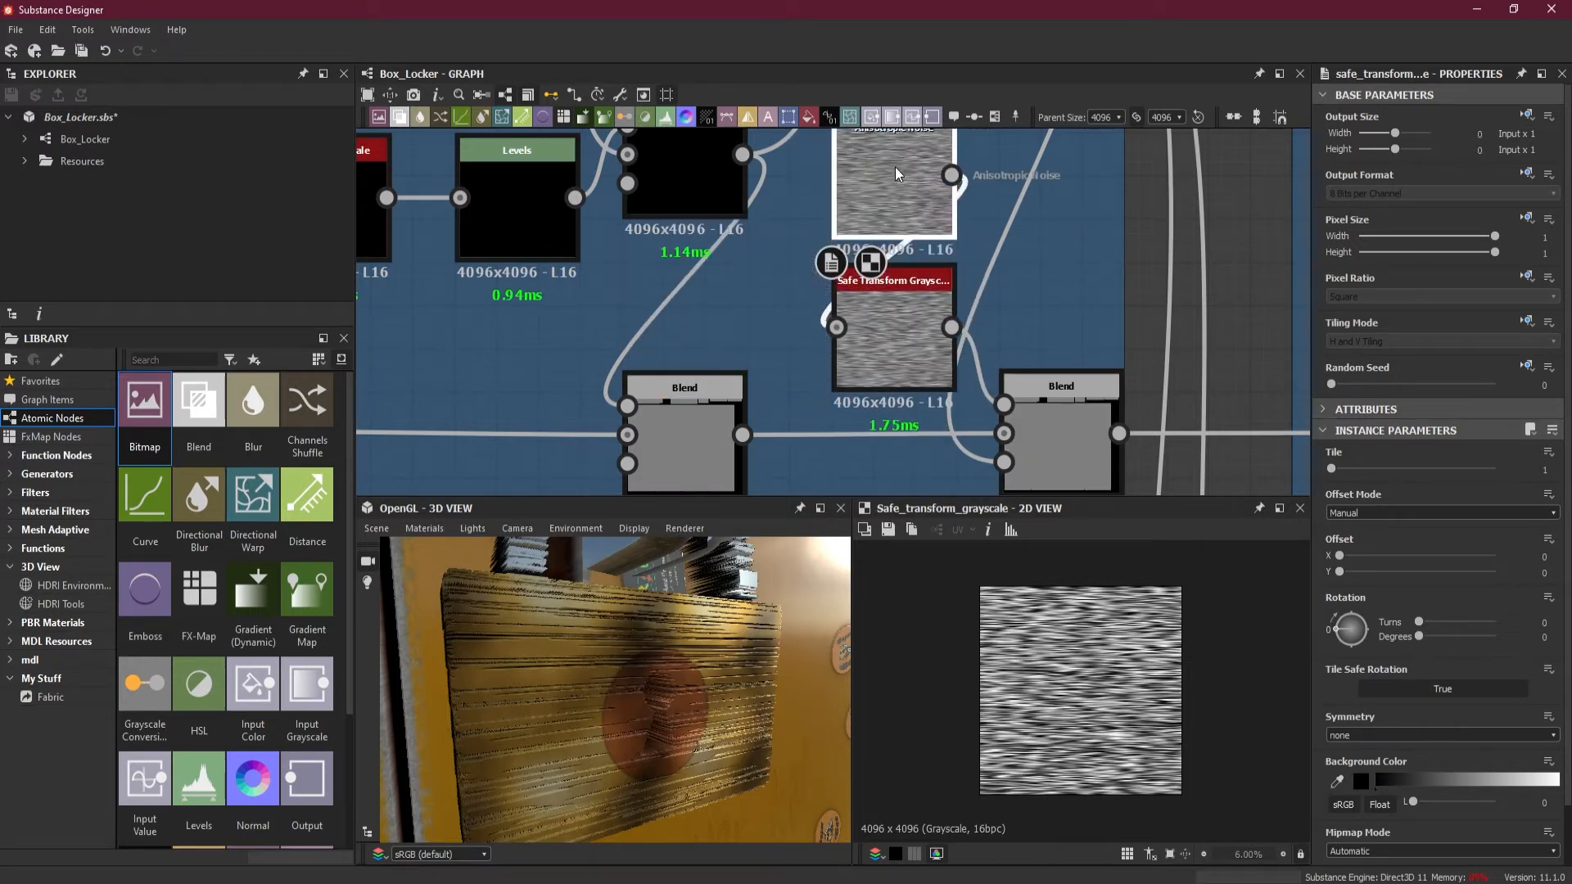
- Set the Safe Transform Grayscale node's Tile to 6 and inspect the padlock in the final Blend's output
{"action": "left_click", "coordinate": [893, 336]}
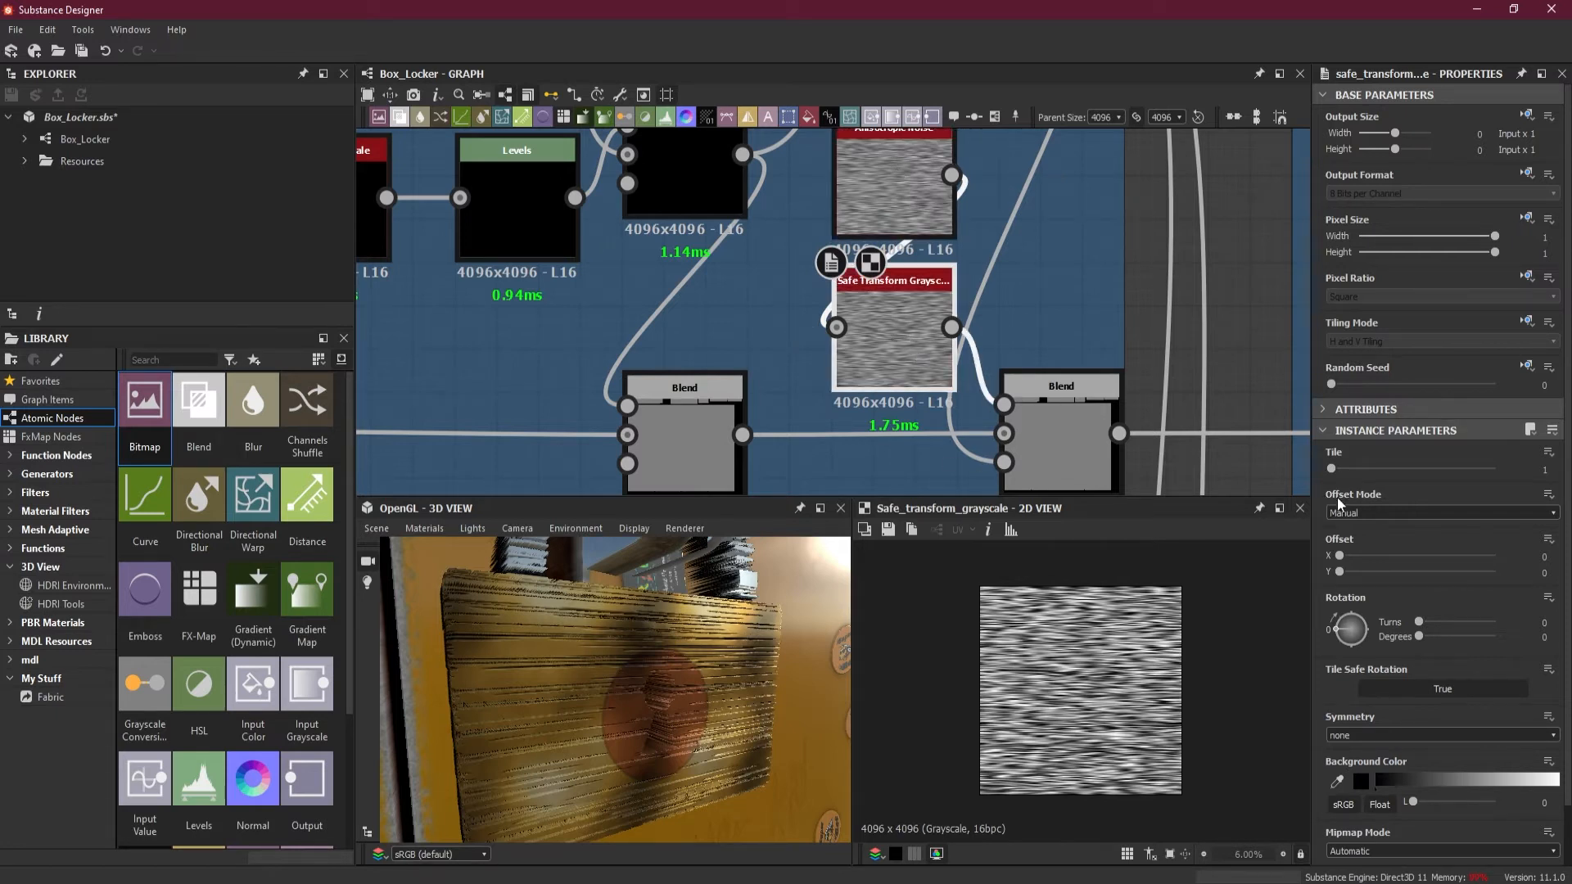
{"action": "scroll", "coordinate": [1091, 603], "scroll_direction": "up", "scroll_amount": 2}
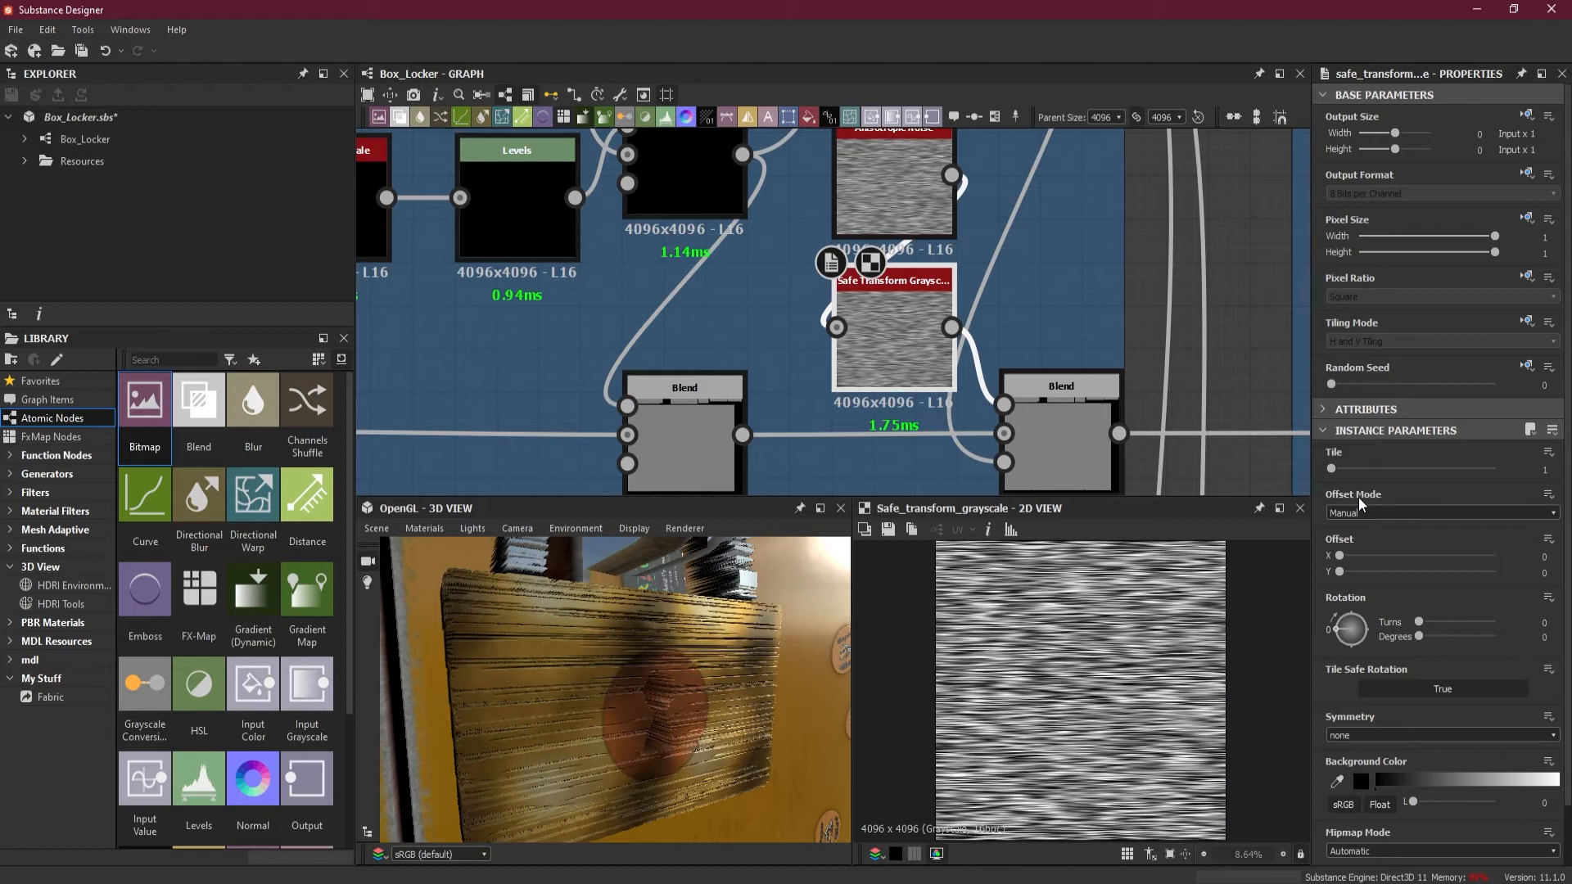
{"action": "left_click_drag", "start_coordinate": [1336, 470], "coordinate": [1385, 473]}
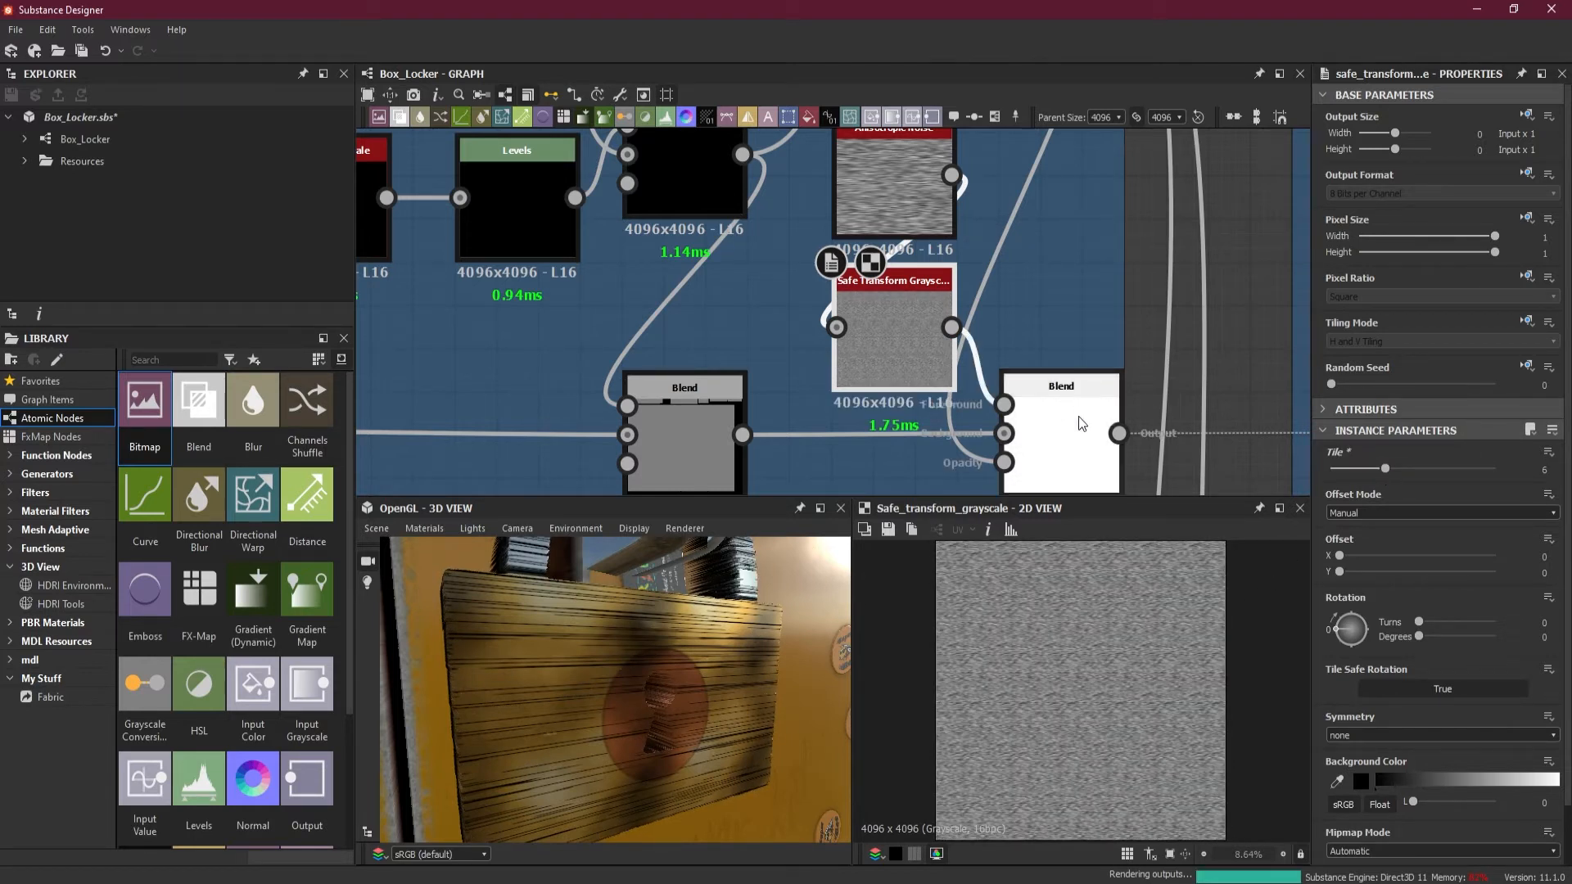
{"action": "scroll", "coordinate": [1078, 416], "scroll_direction": "down", "scroll_amount": 3}
{"action": "left_click", "coordinate": [1068, 435]}
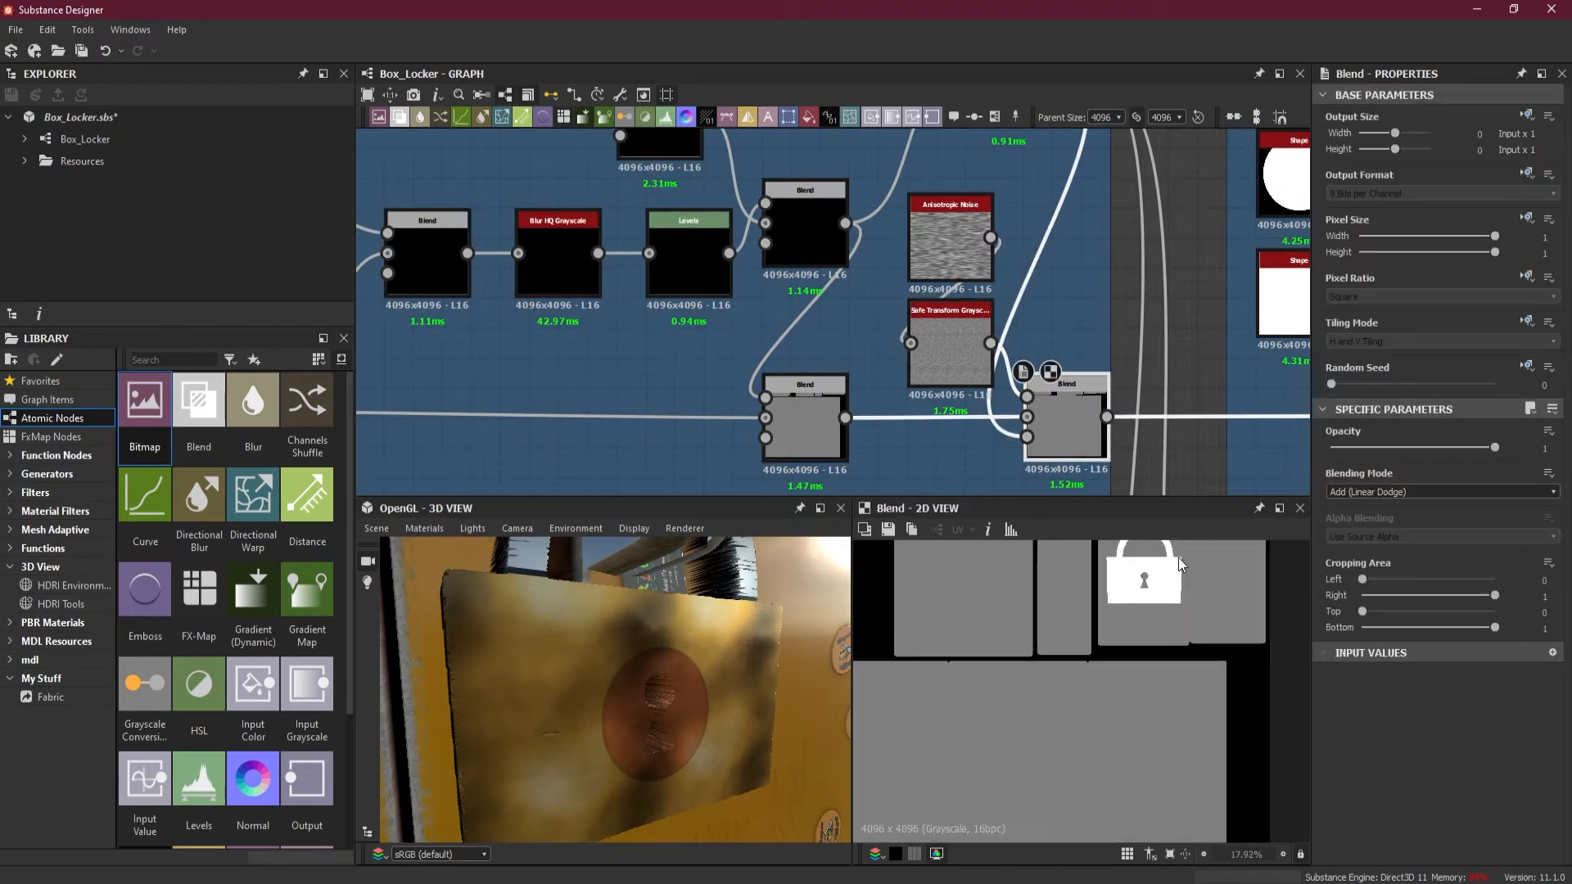
{"action": "scroll", "coordinate": [1179, 563], "scroll_direction": "up", "scroll_amount": 5}
{"action": "middle_click_drag", "start_coordinate": [1155, 620], "coordinate": [1141, 709]}
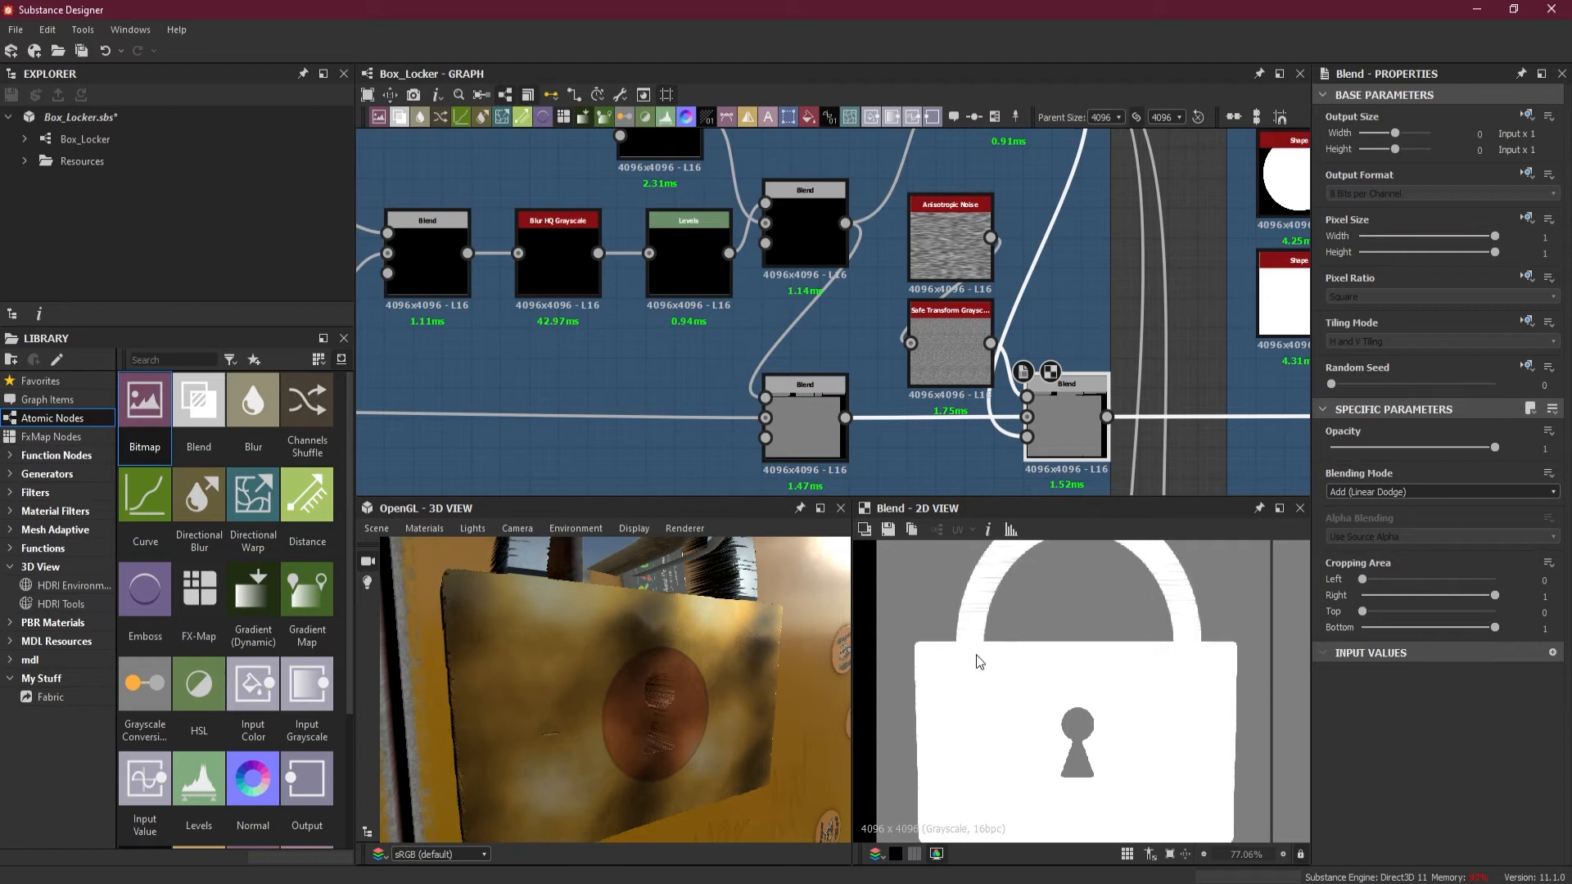
{"action": "scroll", "coordinate": [935, 591], "scroll_direction": "up", "scroll_amount": 2}
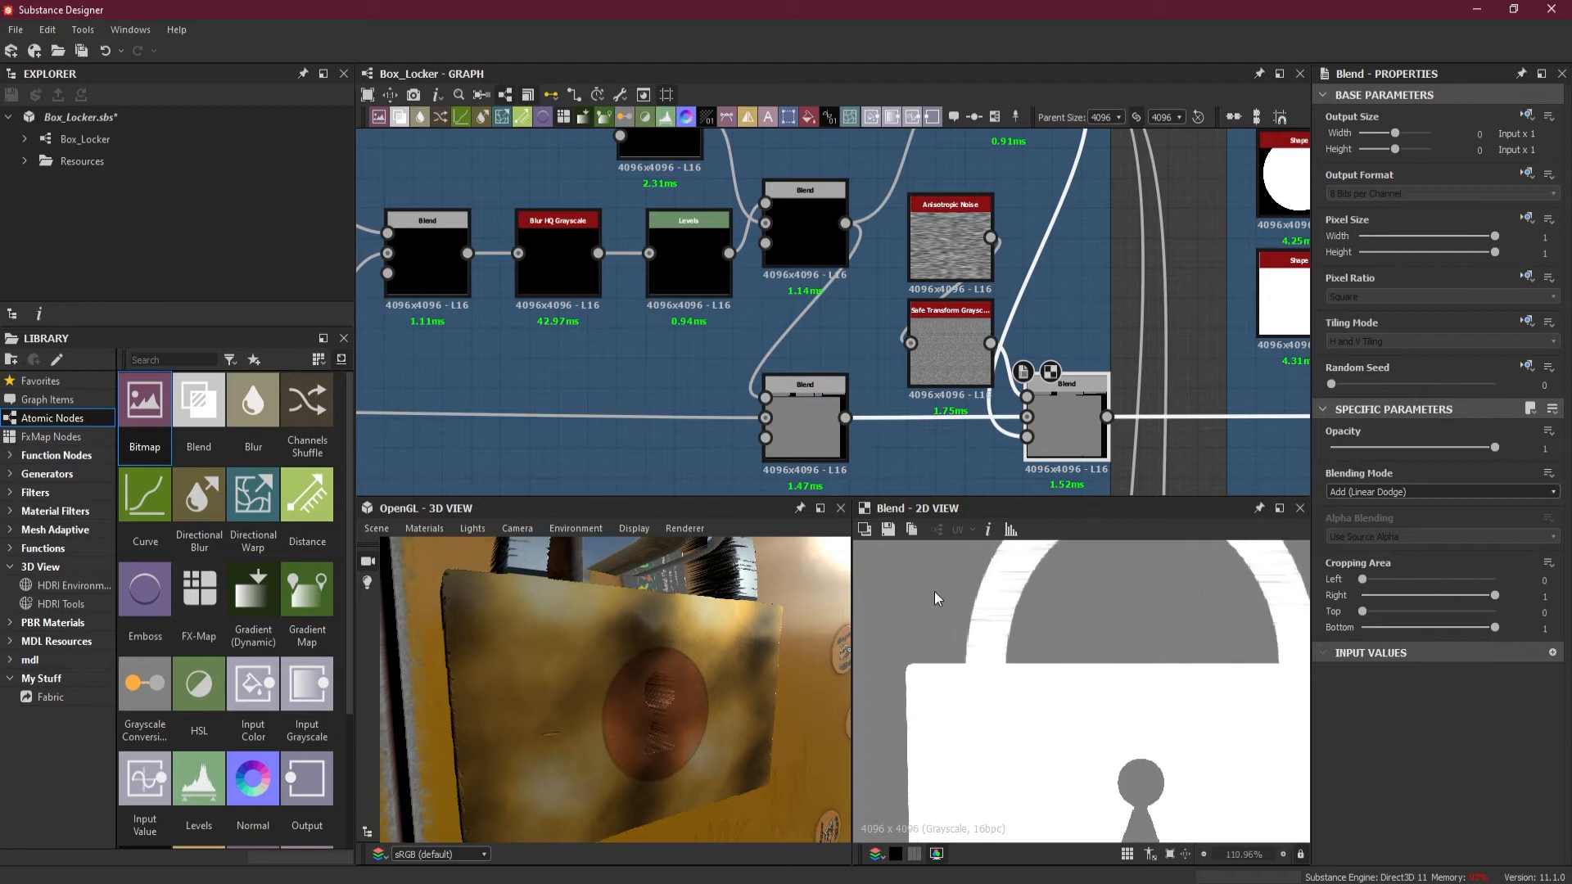
- Reduce the Safe Transform Grayscale node's Tile to 2 while previewing its noise pattern
{"action": "left_click", "coordinate": [968, 344]}
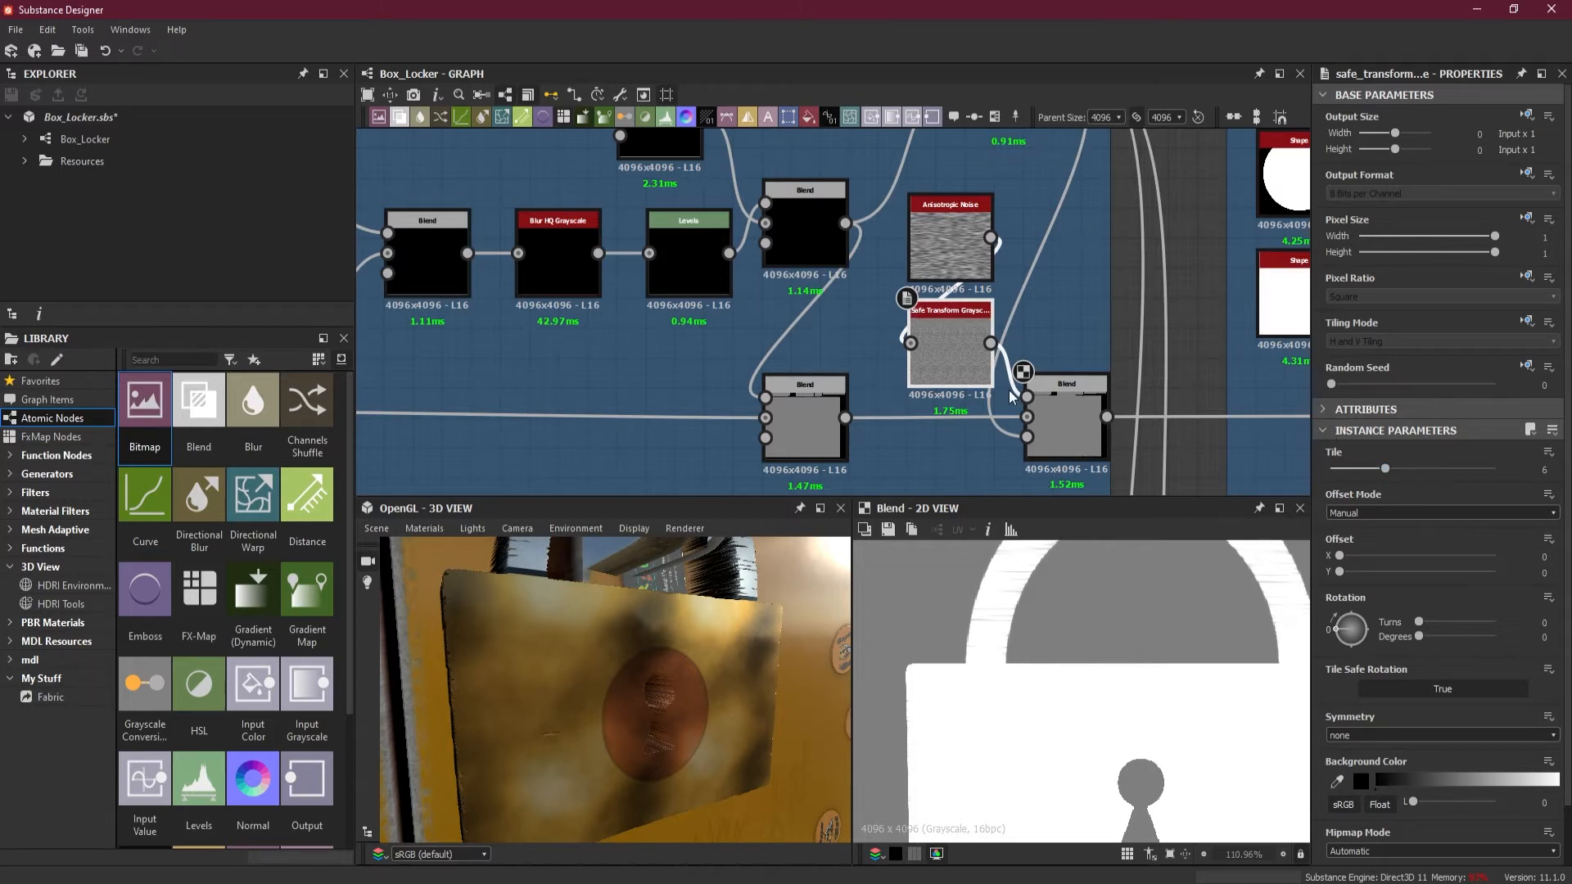
{"action": "double_click", "coordinate": [951, 355]}
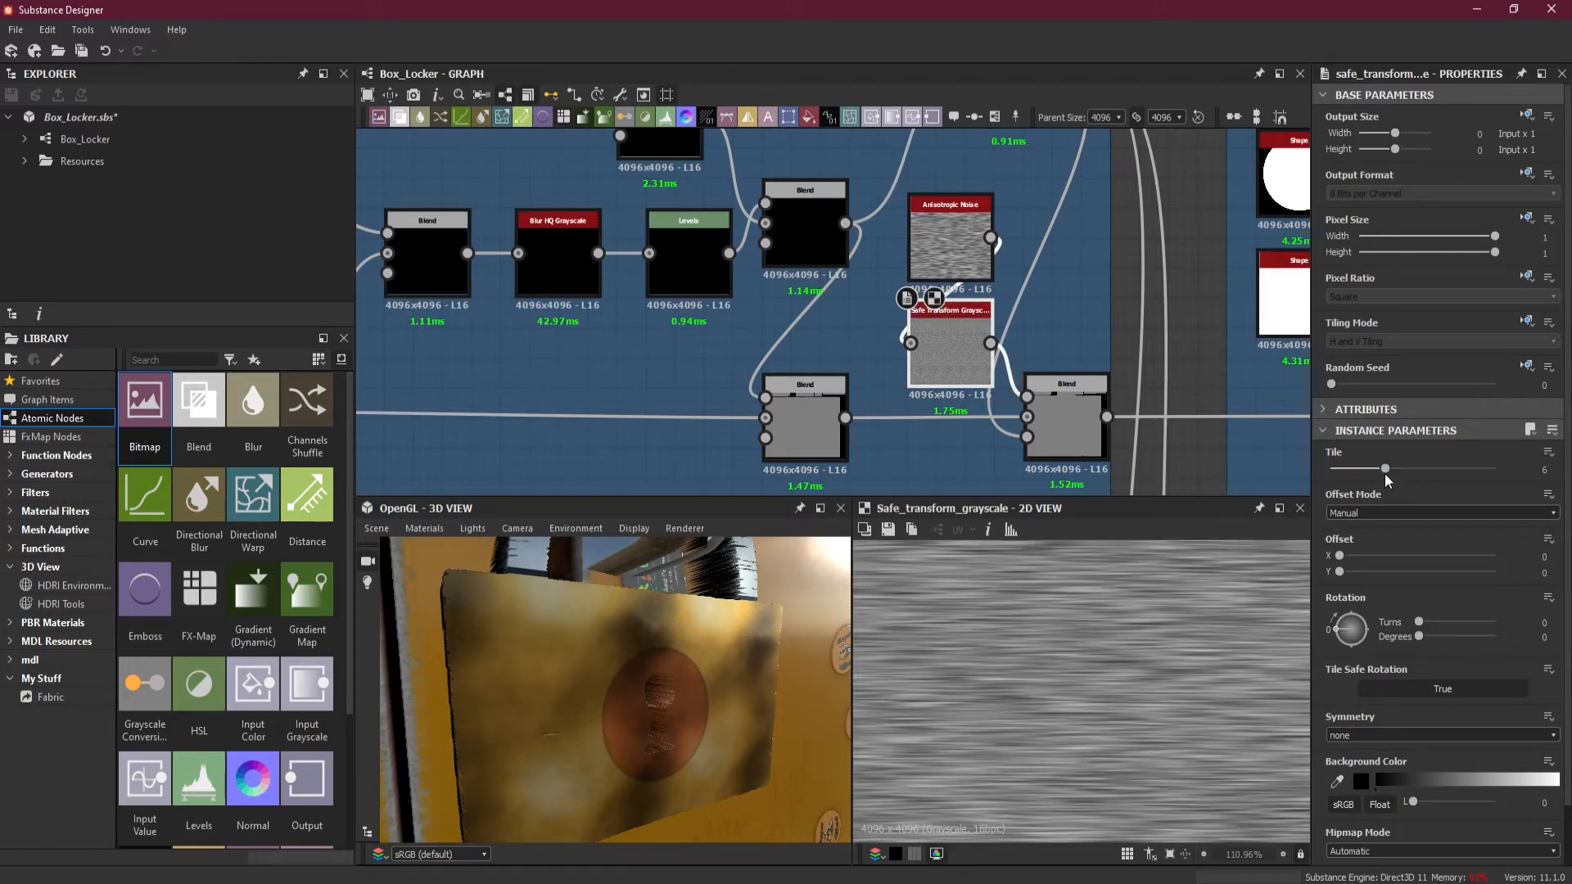
{"action": "left_click_drag", "start_coordinate": [1385, 469], "coordinate": [1364, 470]}
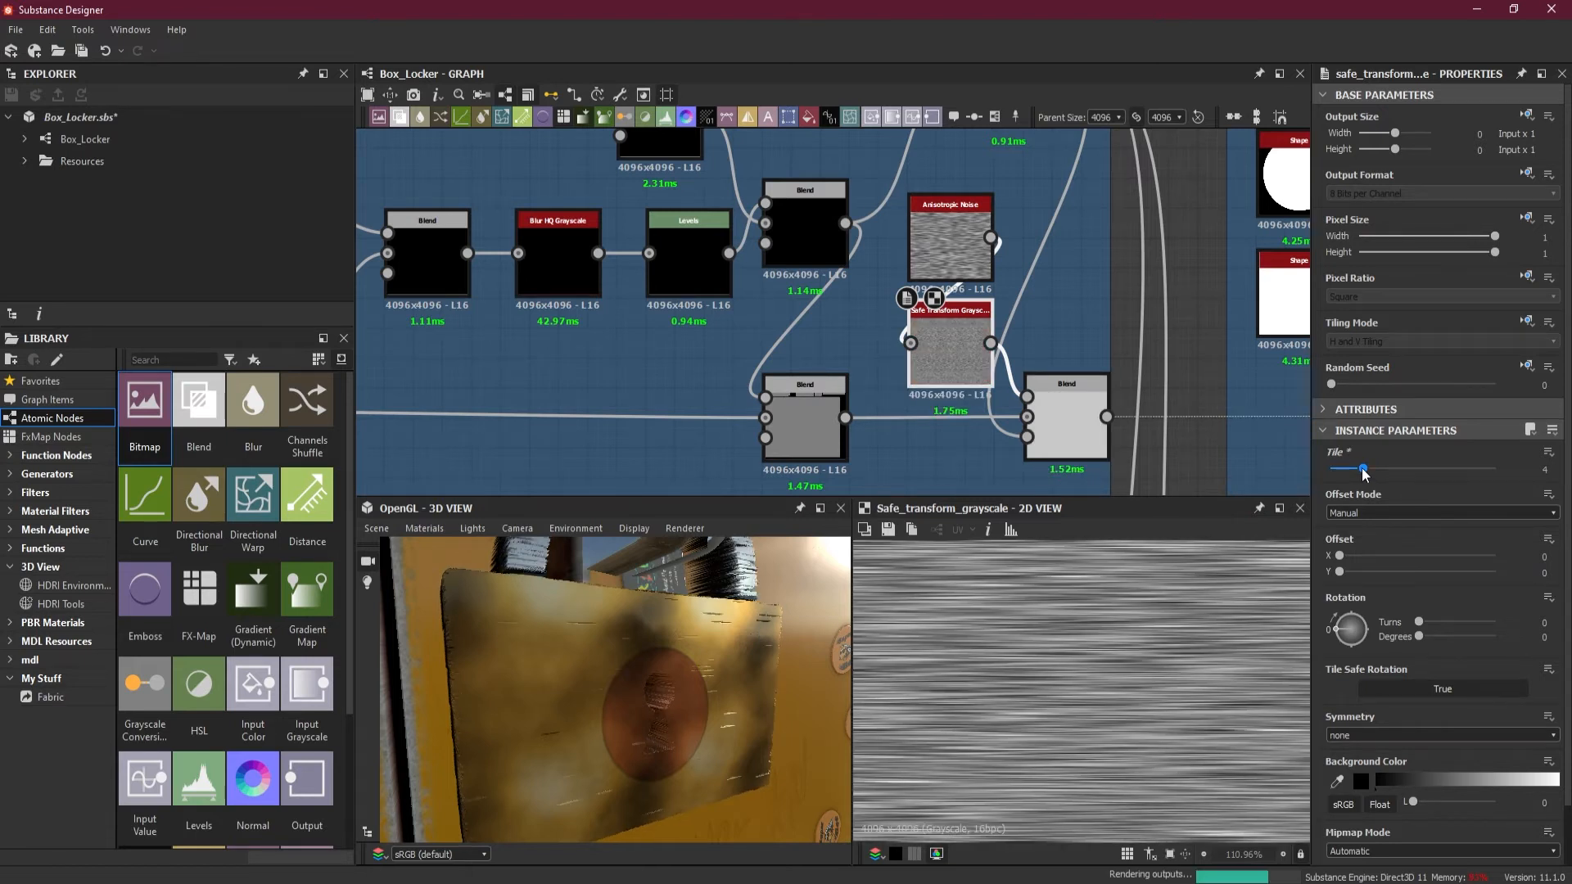
{"action": "left_click_drag", "start_coordinate": [1358, 473], "coordinate": [1353, 473]}
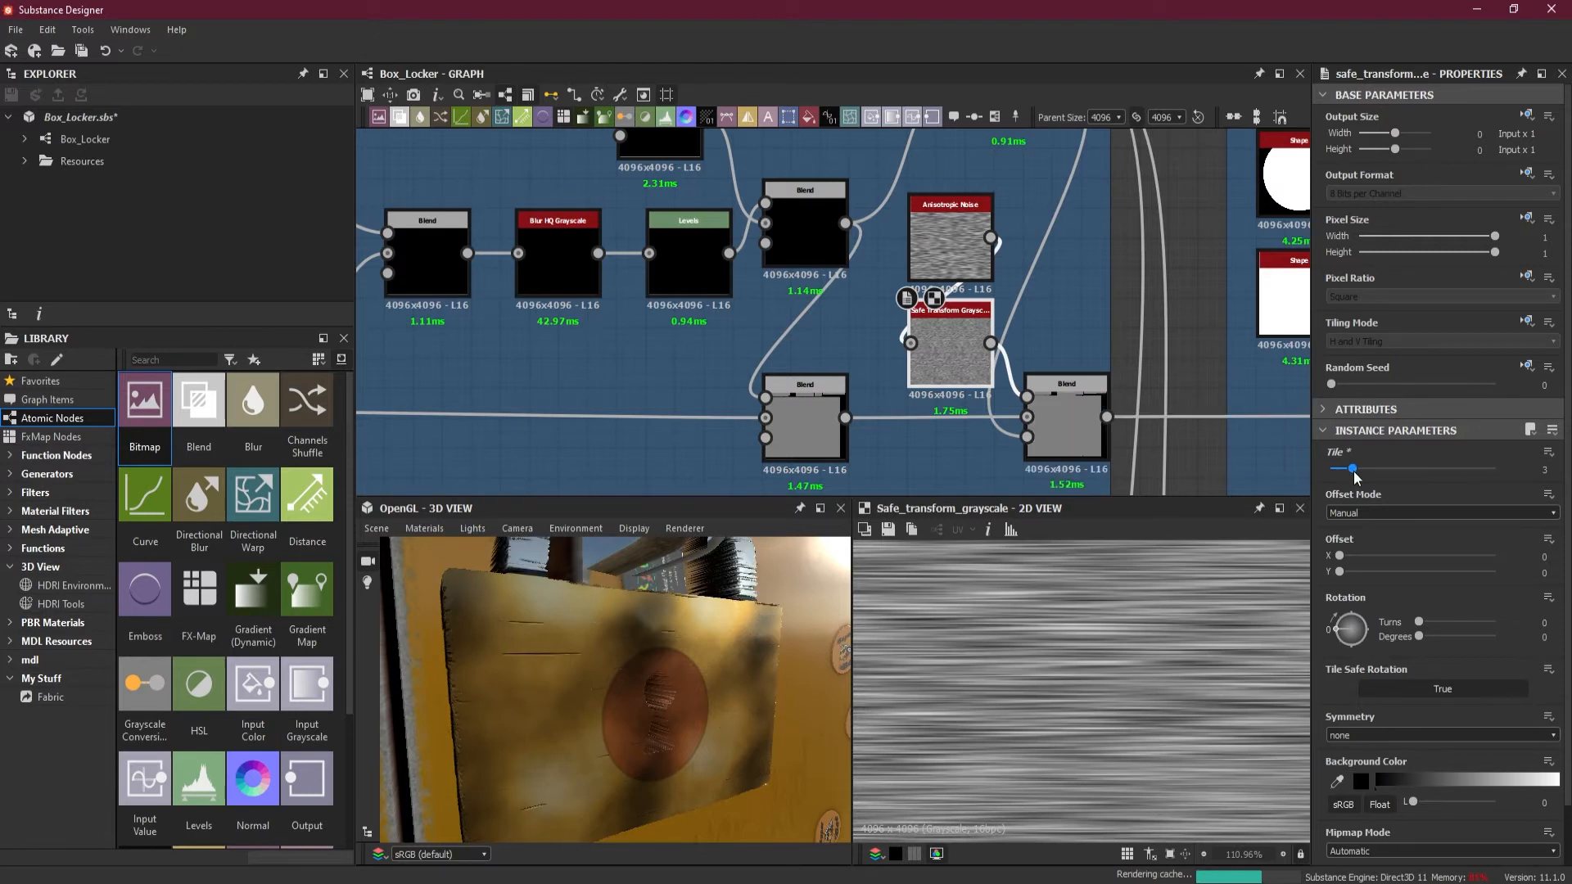
{"action": "left_click_drag", "start_coordinate": [1353, 473], "coordinate": [1346, 474]}
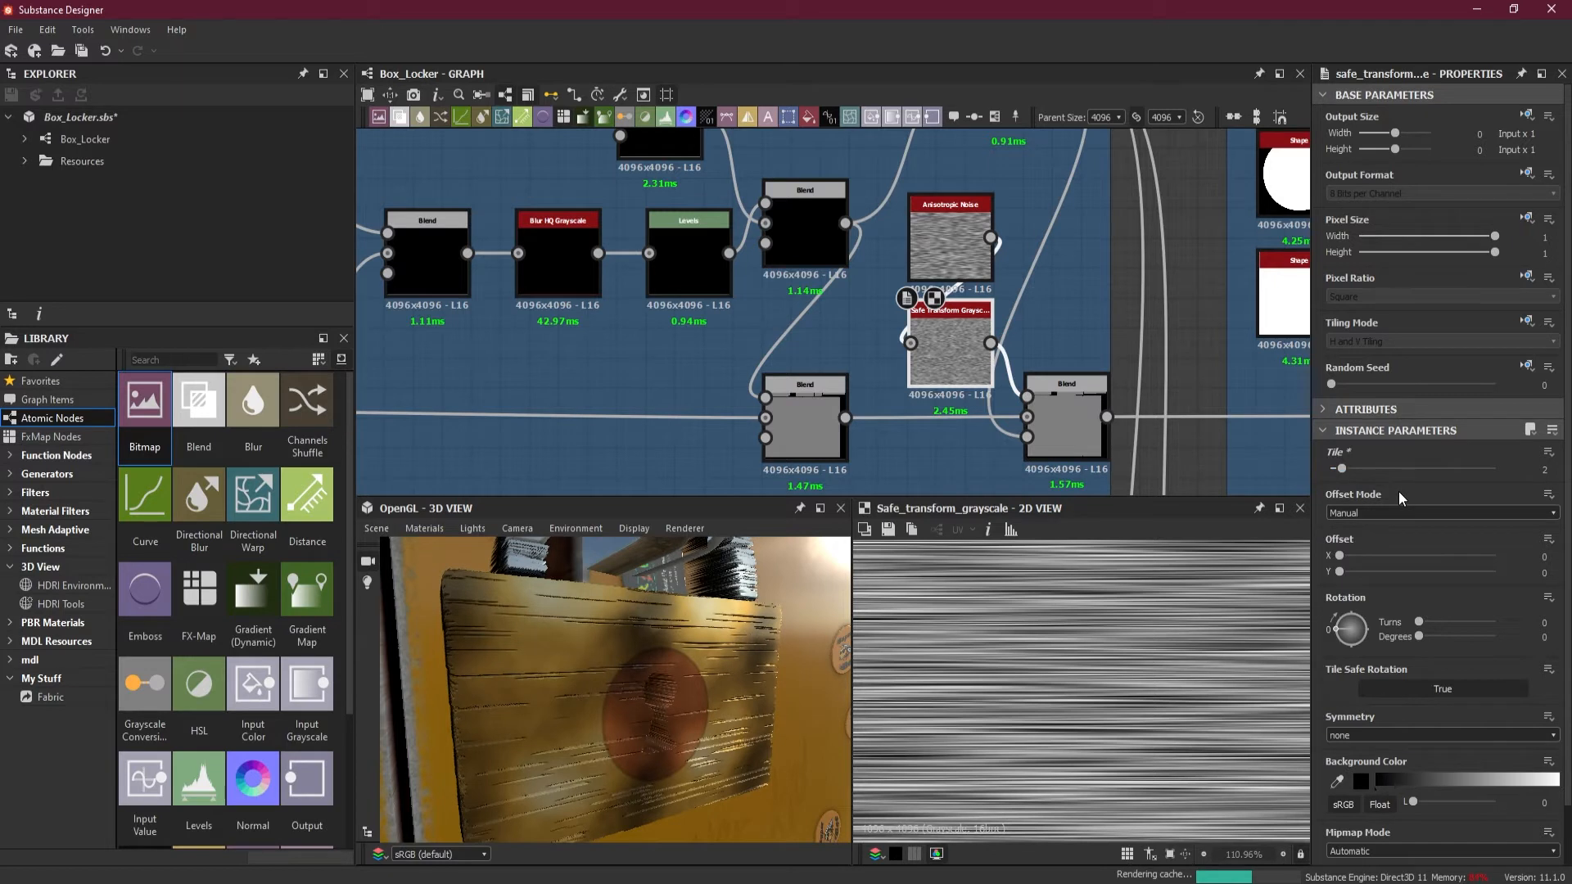
- Set the final Blend's Blending Mode to Subtract and check the padlock on the model
{"action": "double_click", "coordinate": [1079, 424]}
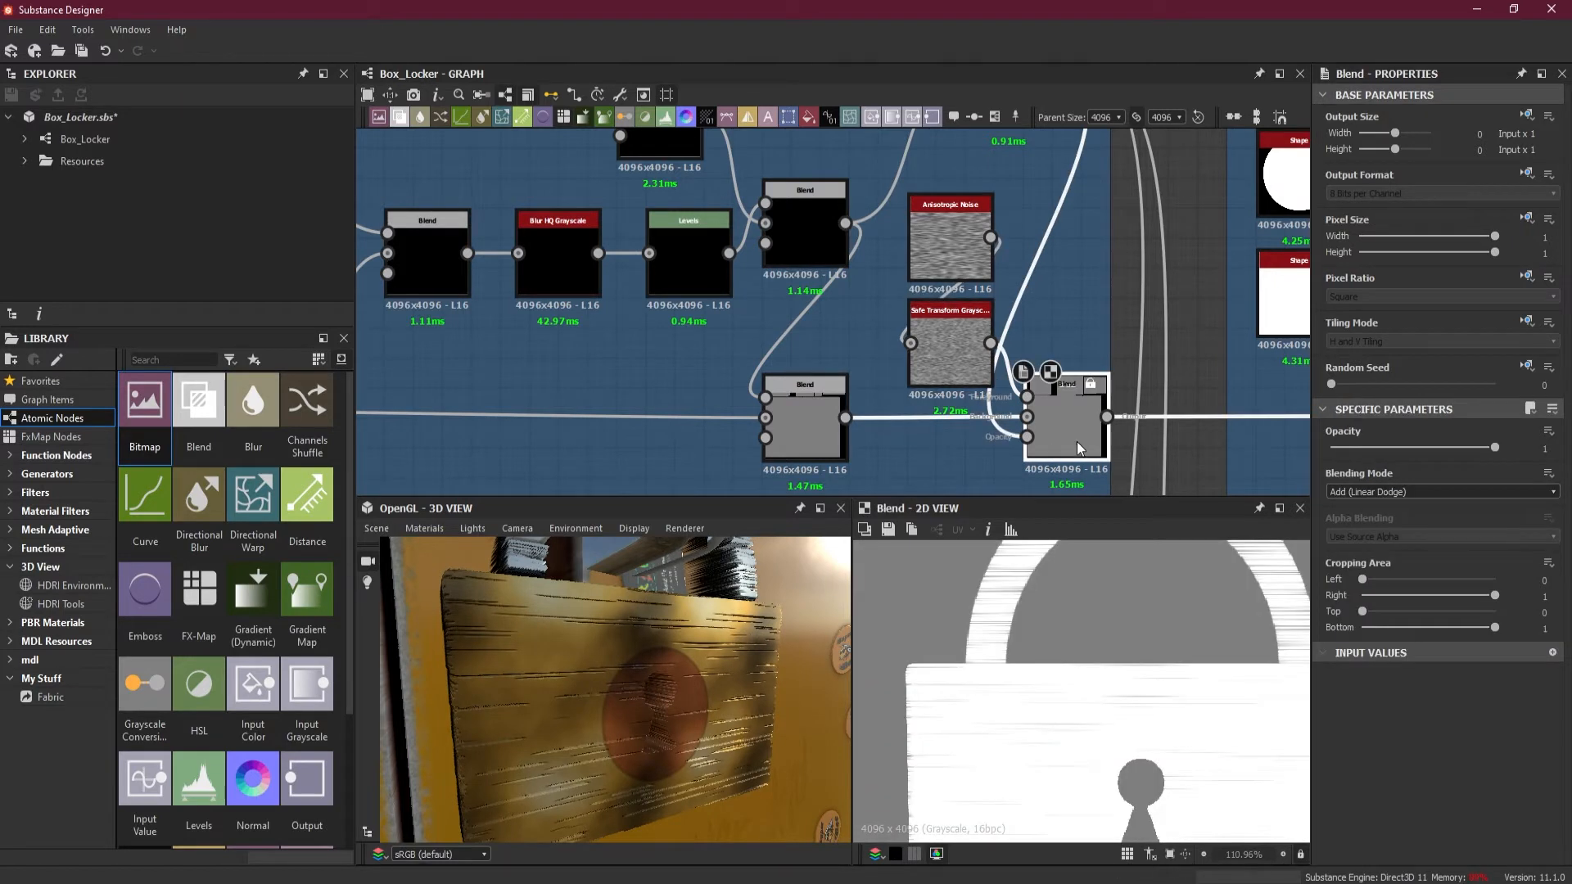
{"action": "left_click", "coordinate": [1385, 495]}
{"action": "left_click", "coordinate": [1397, 526]}
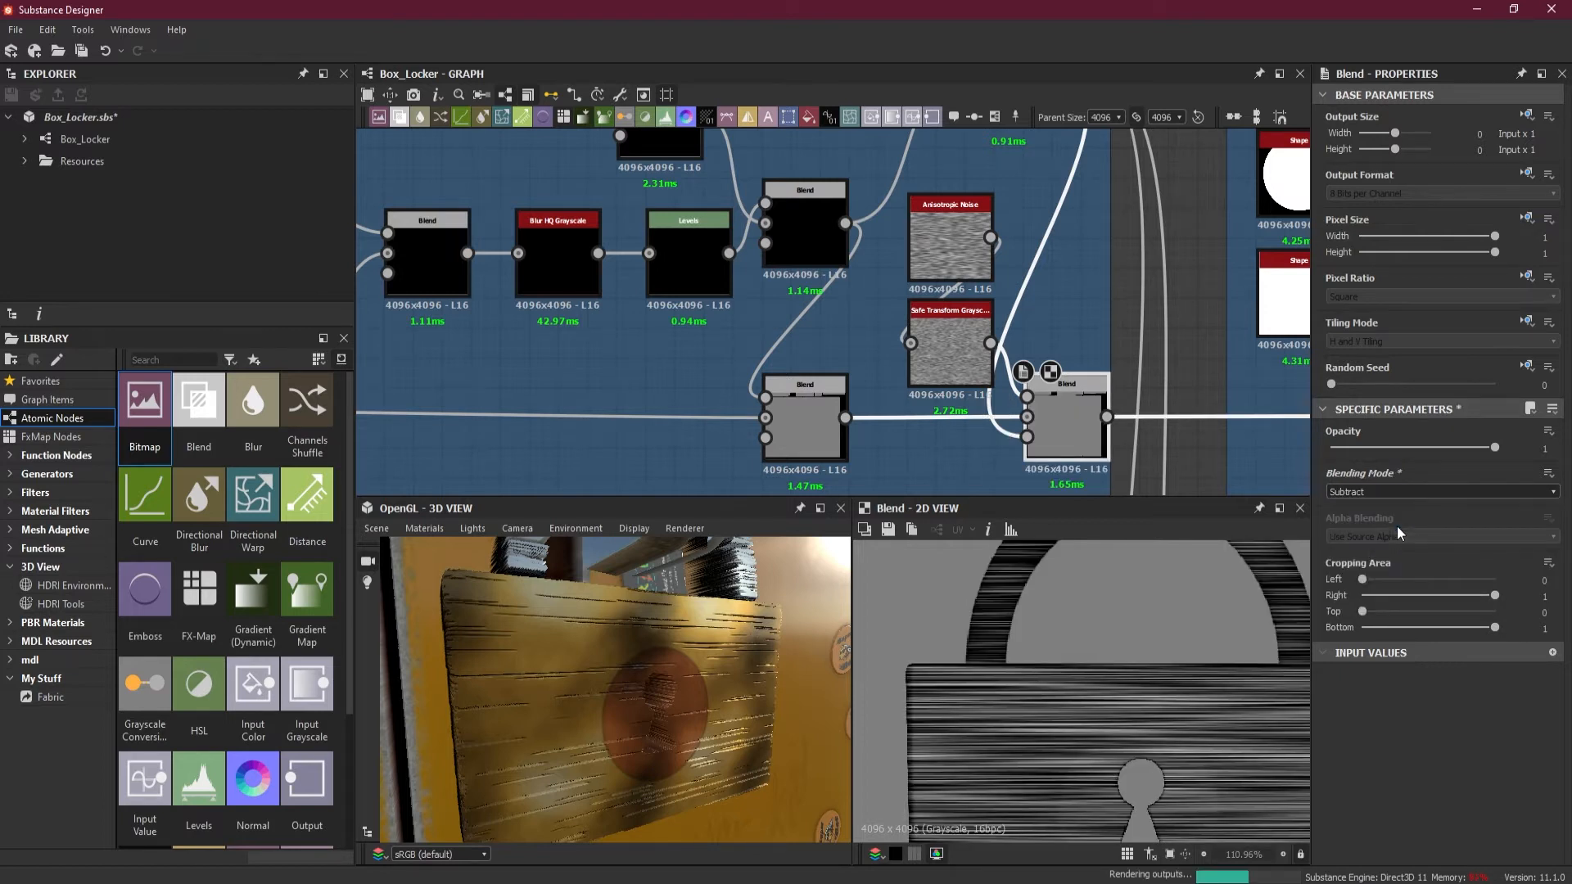
{"action": "mouse_move", "coordinate": [656, 696]}
{"action": "left_mouse_down"}
{"action": "mouse_move", "coordinate": [683, 696]}
{"action": "mouse_move", "coordinate": [651, 697]}
{"action": "mouse_move", "coordinate": [649, 714]}
{"action": "left_mouse_up"}
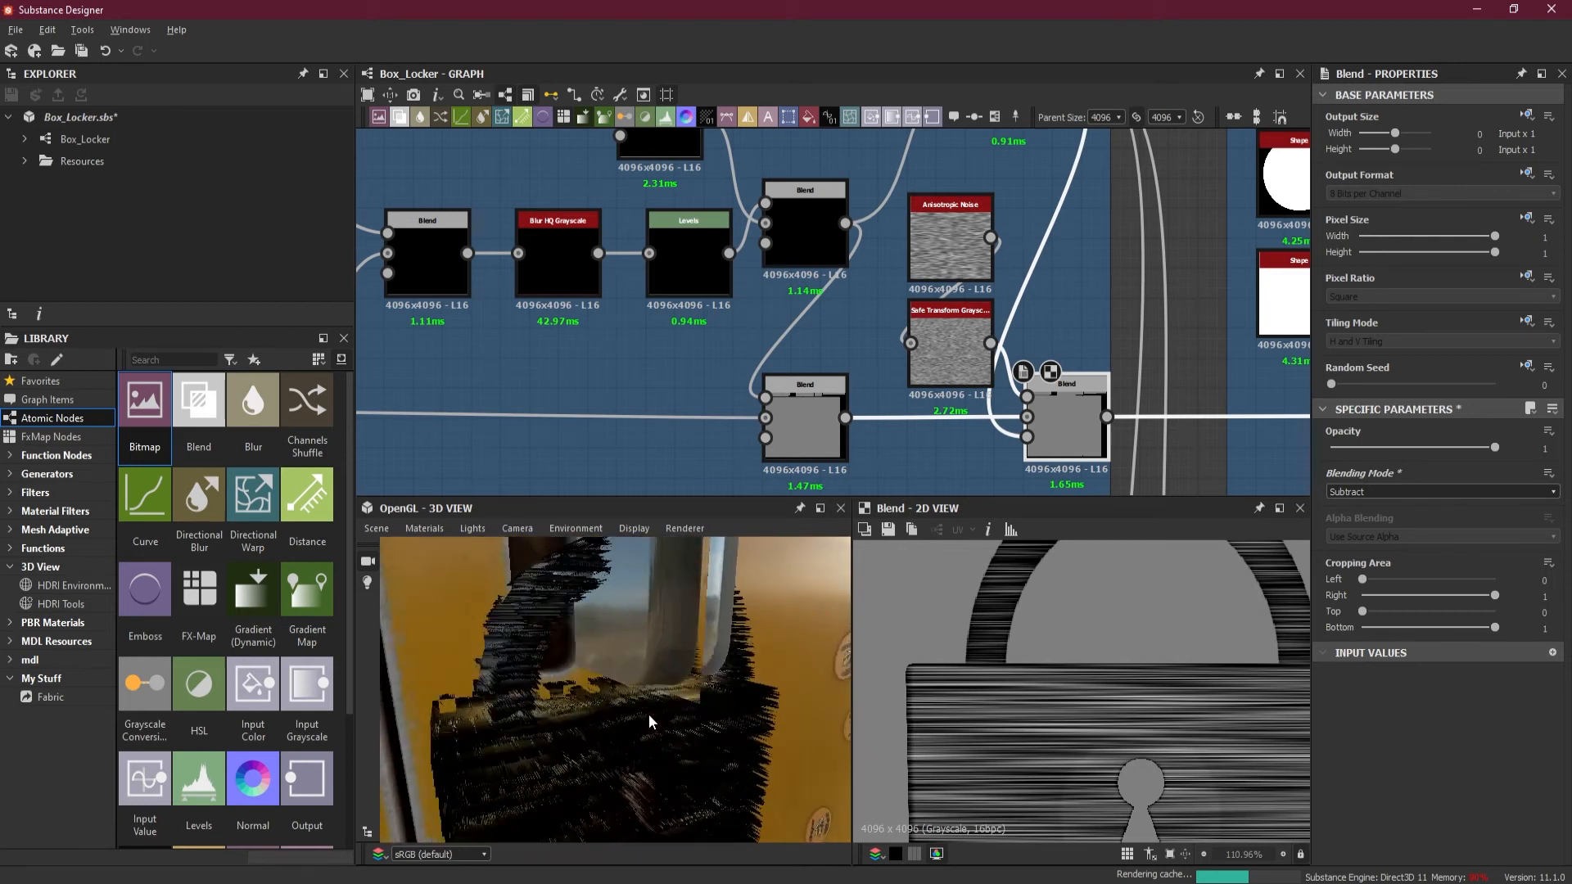
{"action": "scroll", "coordinate": [917, 426], "scroll_direction": "down", "scroll_amount": 3}
{"action": "scroll", "coordinate": [974, 442], "scroll_direction": "up", "scroll_amount": 3}
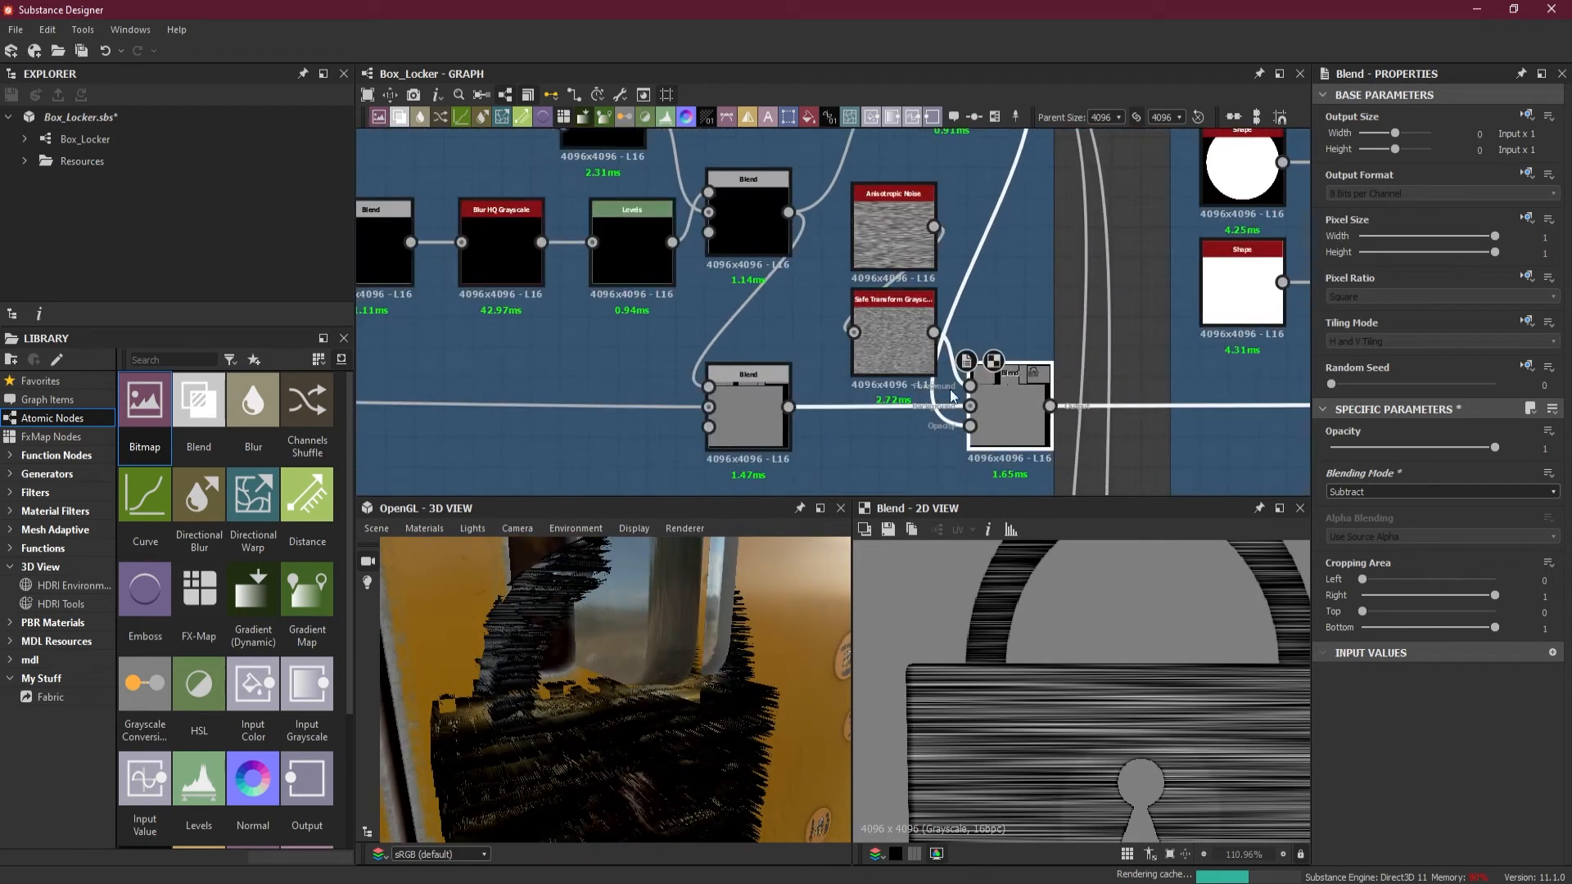
- Insert a Levels node between the Safe Transform Grayscale and the final Blend, stacked below the noise nodes
{"action": "left_click_drag", "start_coordinate": [838, 243], "coordinate": [888, 281]}
{"action": "left_click", "coordinate": [985, 312]}
{"action": "right_click", "coordinate": [894, 284]}
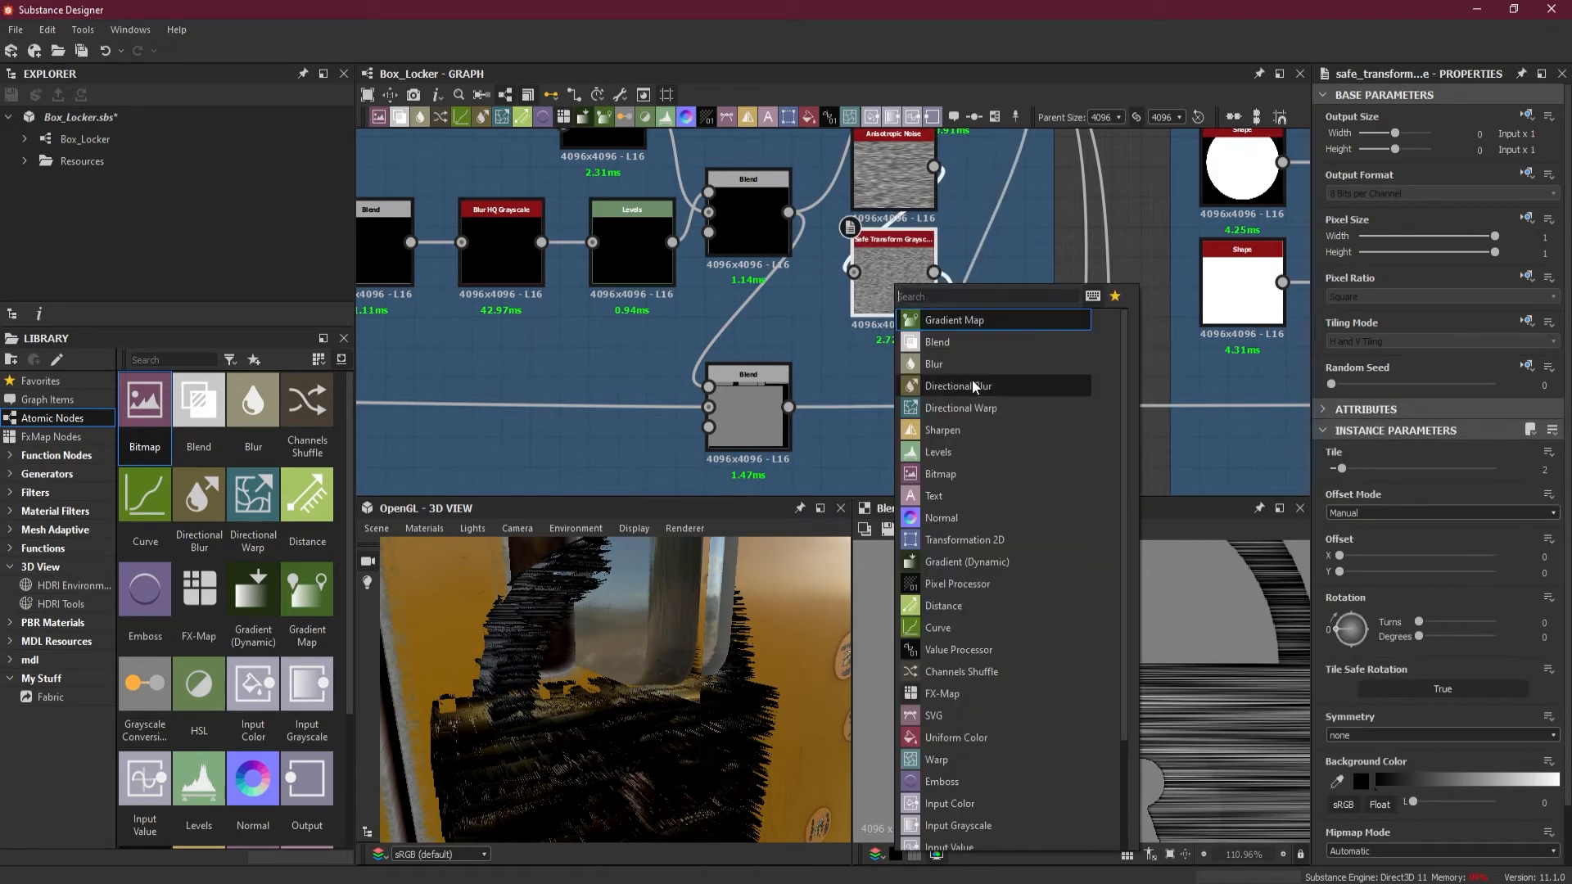
{"action": "left_click", "coordinate": [974, 455]}
{"action": "left_click_drag", "start_coordinate": [1028, 288], "coordinate": [882, 365]}
{"action": "mouse_move", "coordinate": [987, 398]}
{"action": "left_mouse_down"}
{"action": "mouse_move", "coordinate": [988, 421]}
{"action": "mouse_move", "coordinate": [984, 383]}
{"action": "mouse_move", "coordinate": [970, 412]}
{"action": "left_mouse_up"}
{"action": "left_click", "coordinate": [893, 370]}
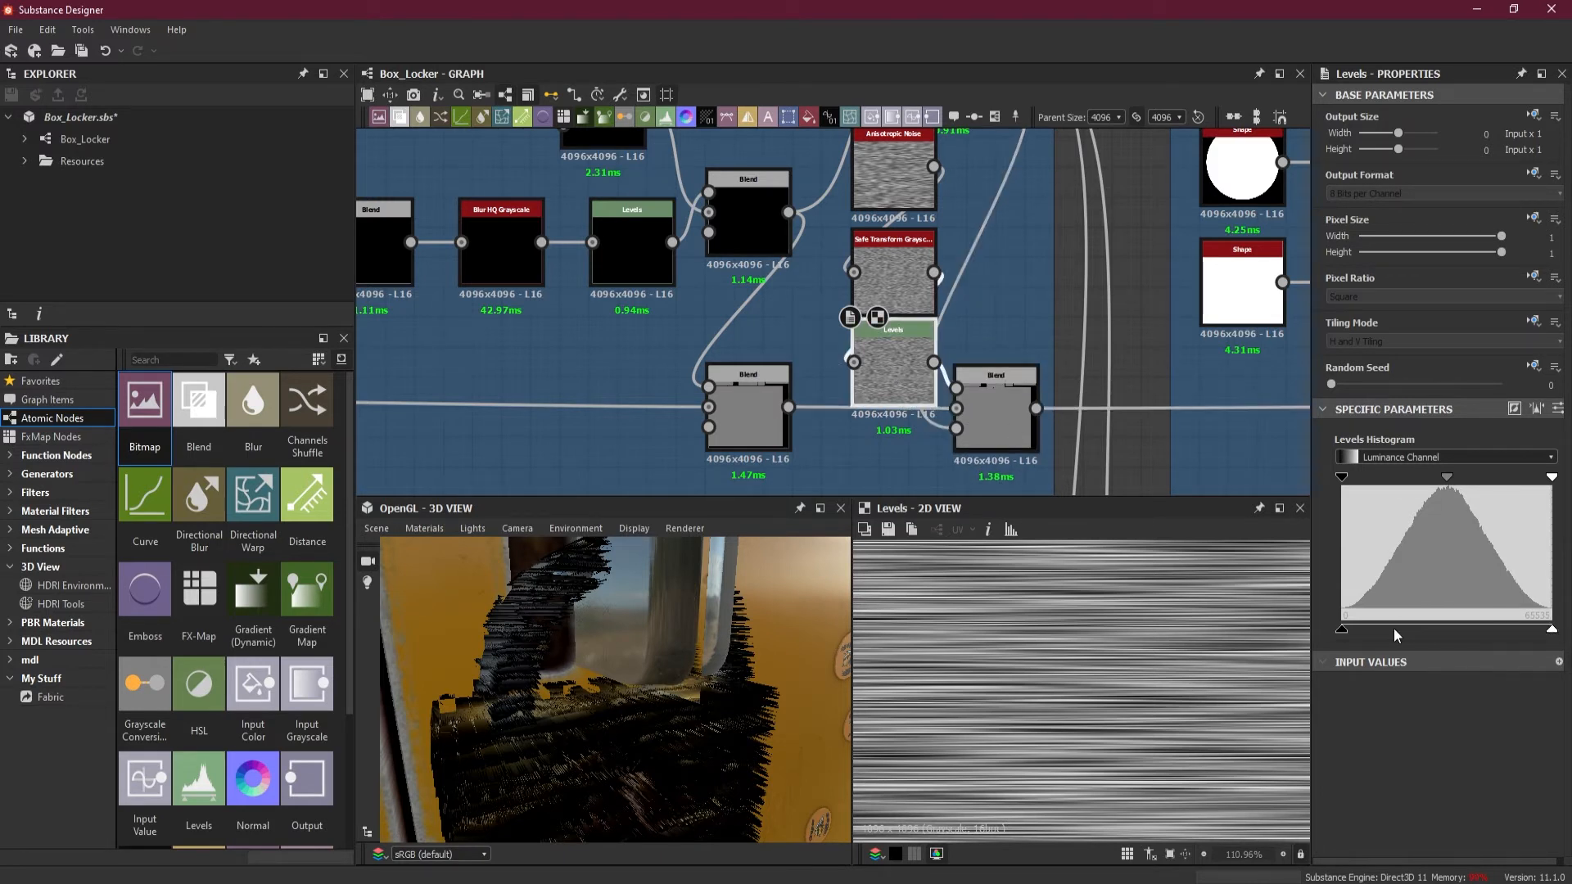
- Switch the new Levels node from the histogram to numeric parameters and set its Level Out High to 0.05
{"action": "left_click_drag", "start_coordinate": [1551, 628], "coordinate": [1367, 632]}
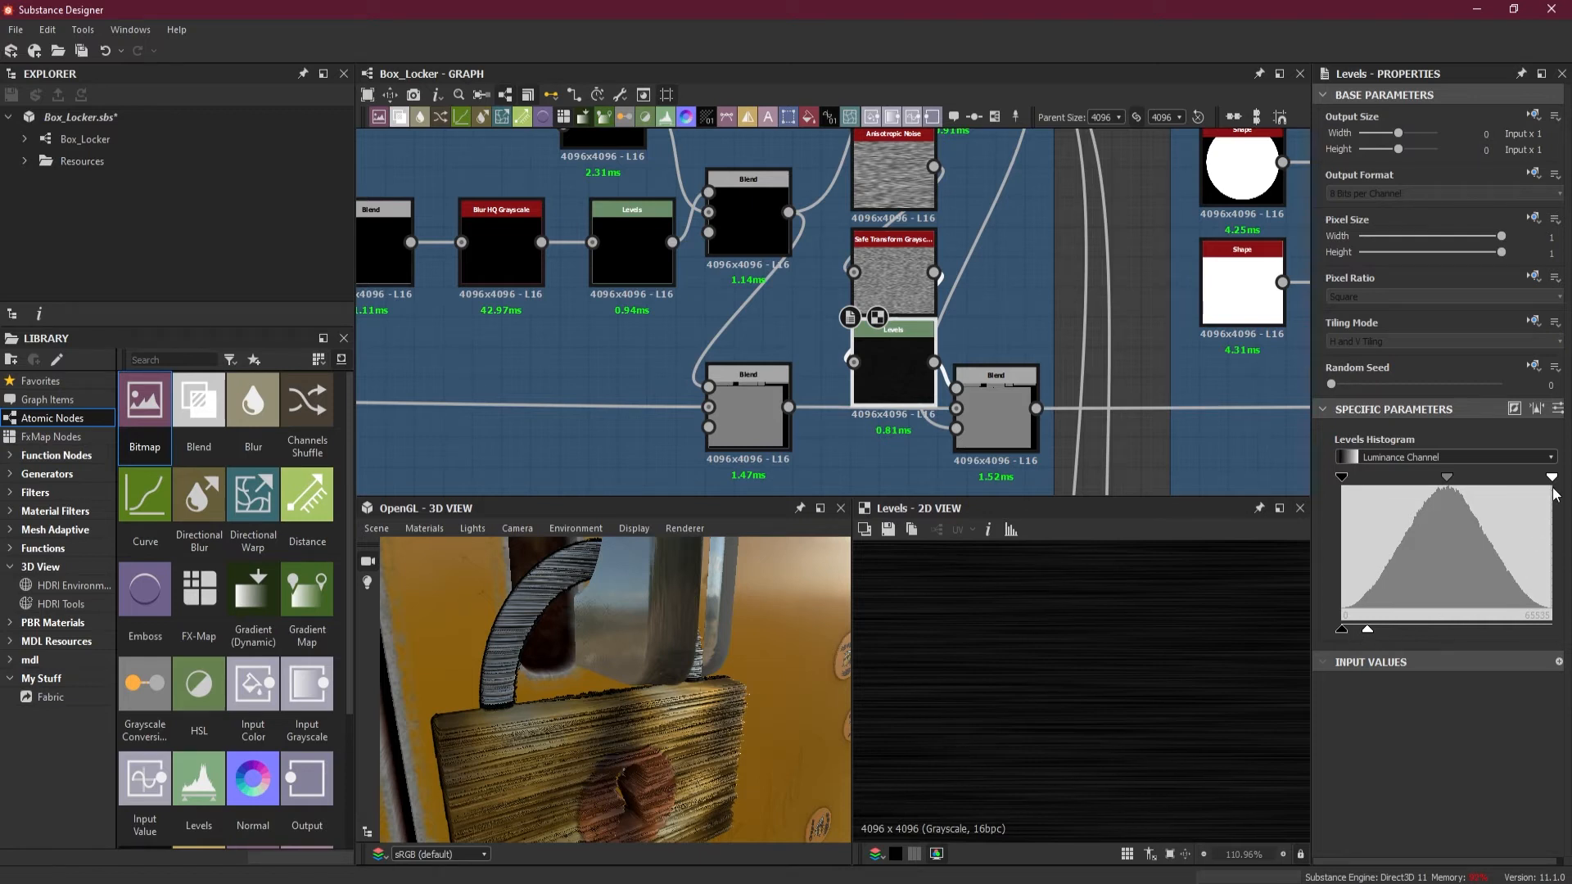
{"action": "left_click", "coordinate": [1557, 408]}
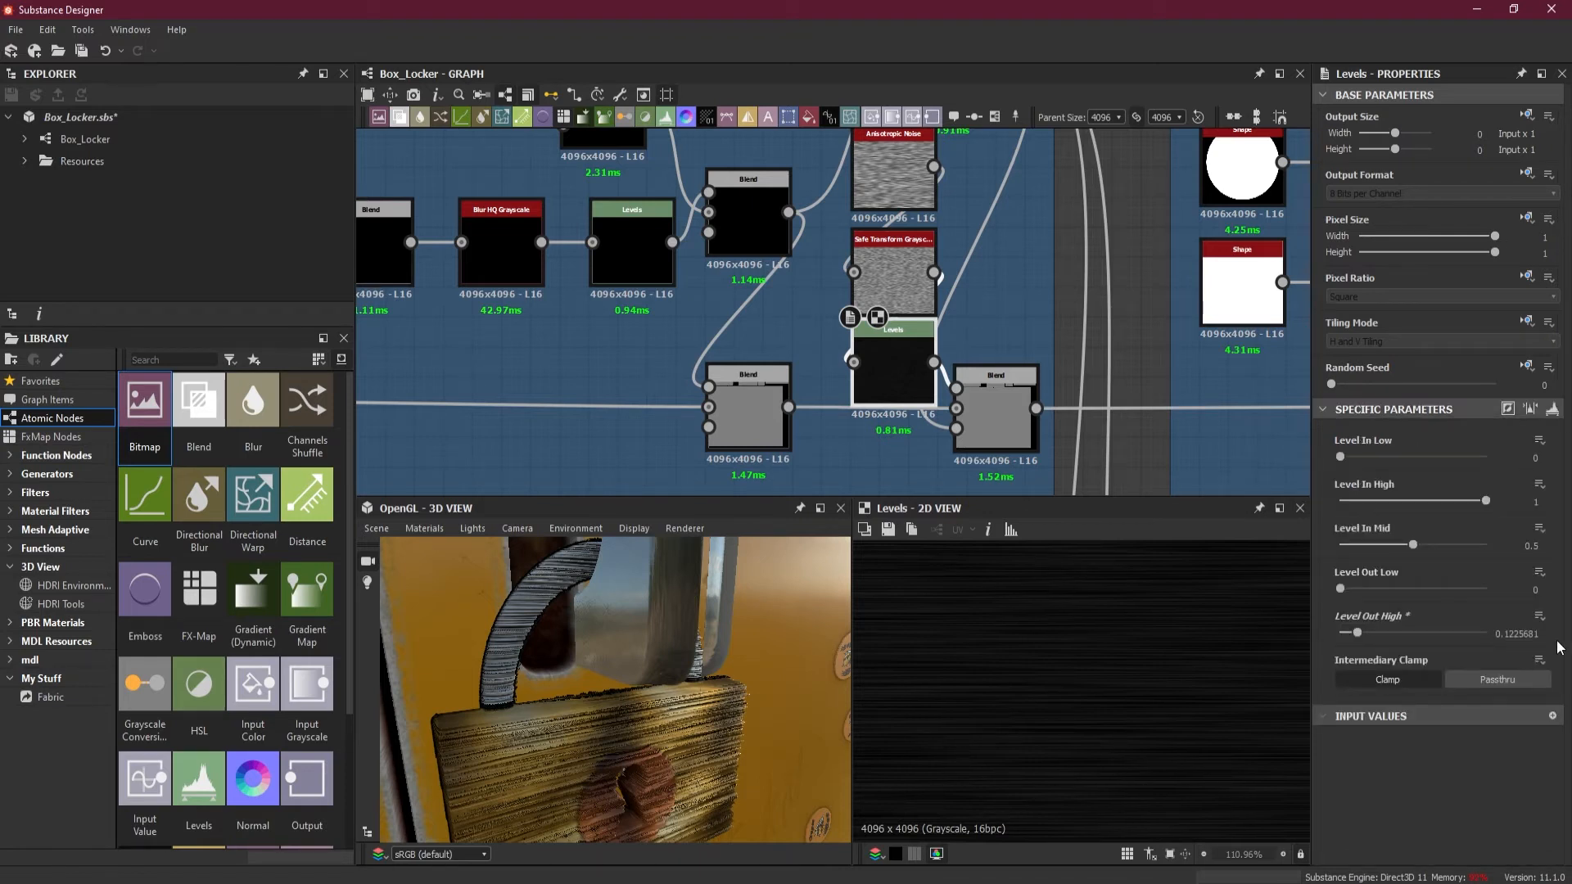
{"action": "double_click", "coordinate": [1516, 635]}
{"action": "type", "text": ".05"}
{"action": "key", "text": "Return"}
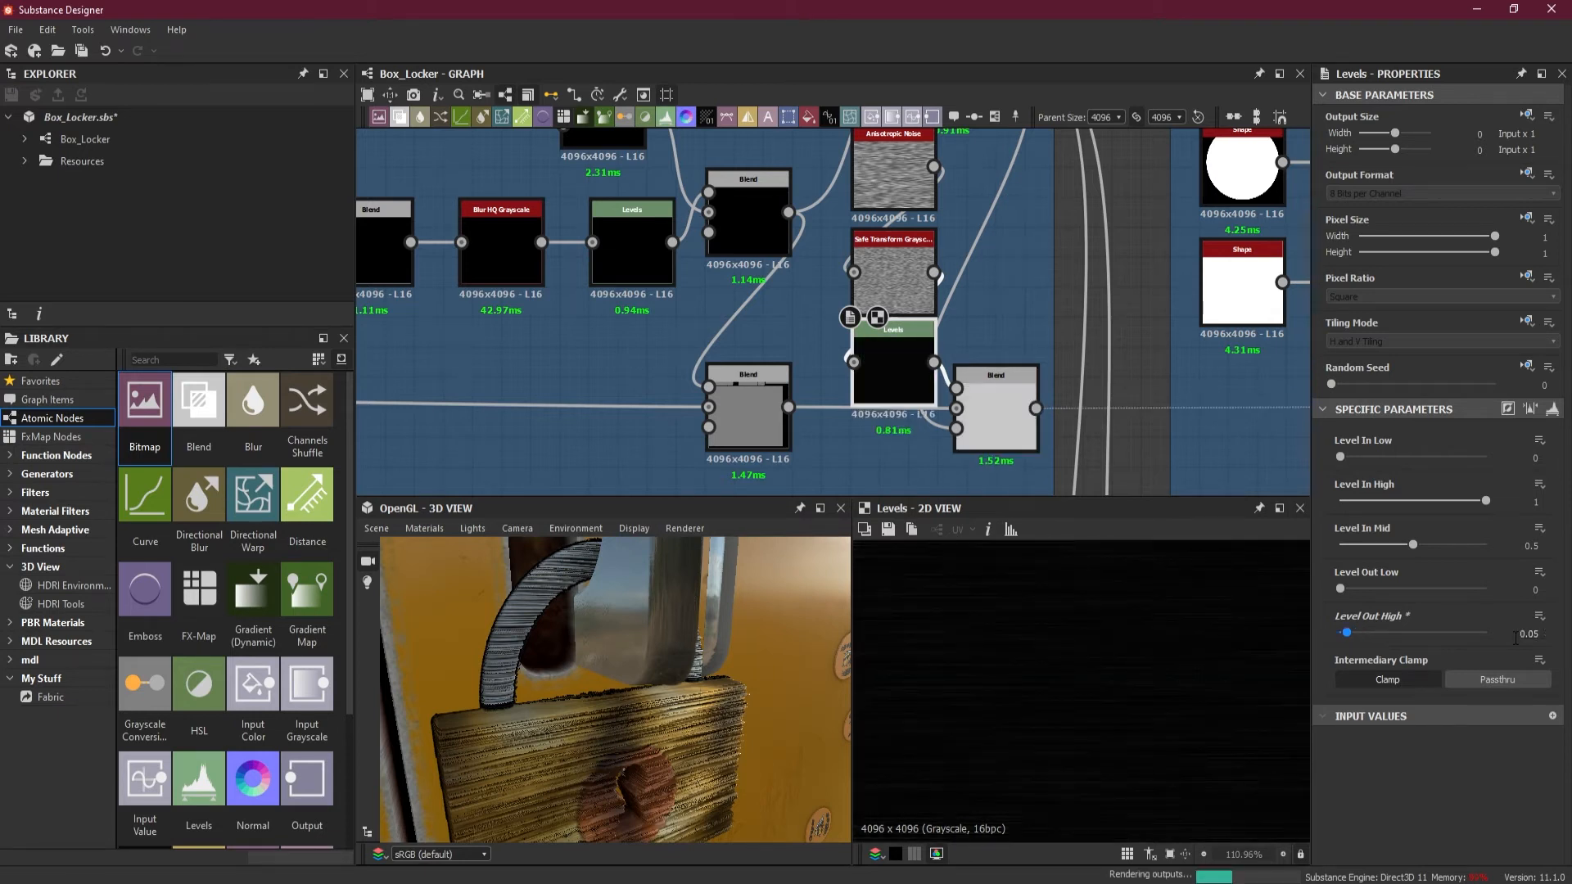
- Set the Levels node's Level Out High to 0.01 and inspect the brushed lines around the padlock's keyhole up close
{"action": "double_click", "coordinate": [1529, 635]}
{"action": "key", "text": "BackSpace"}
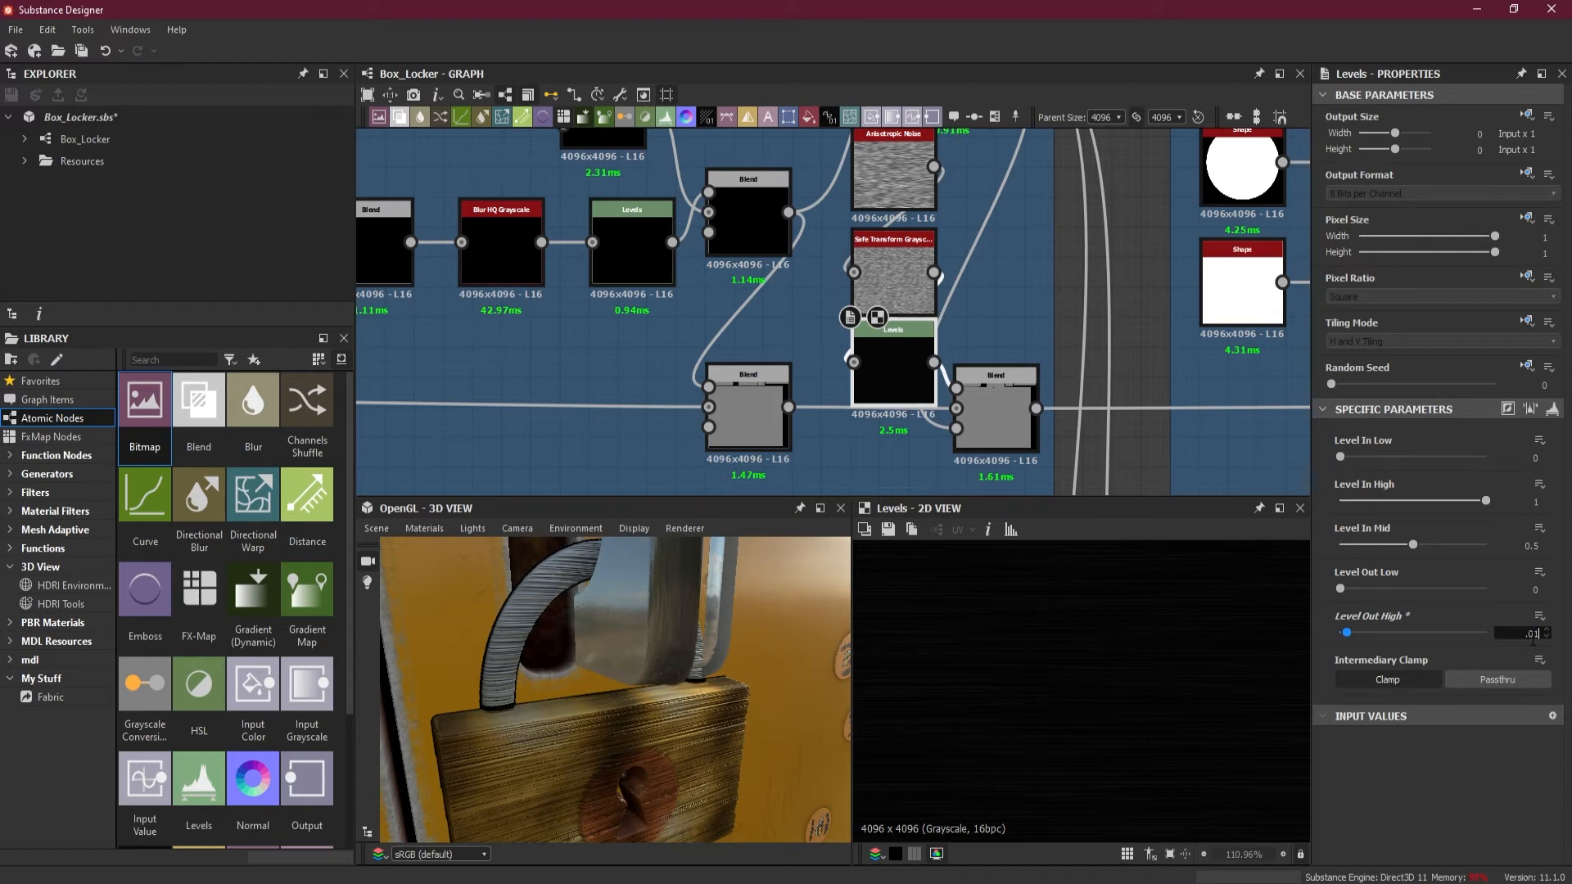
{"action": "type", "text": ".01"}
{"action": "key", "text": "Return"}
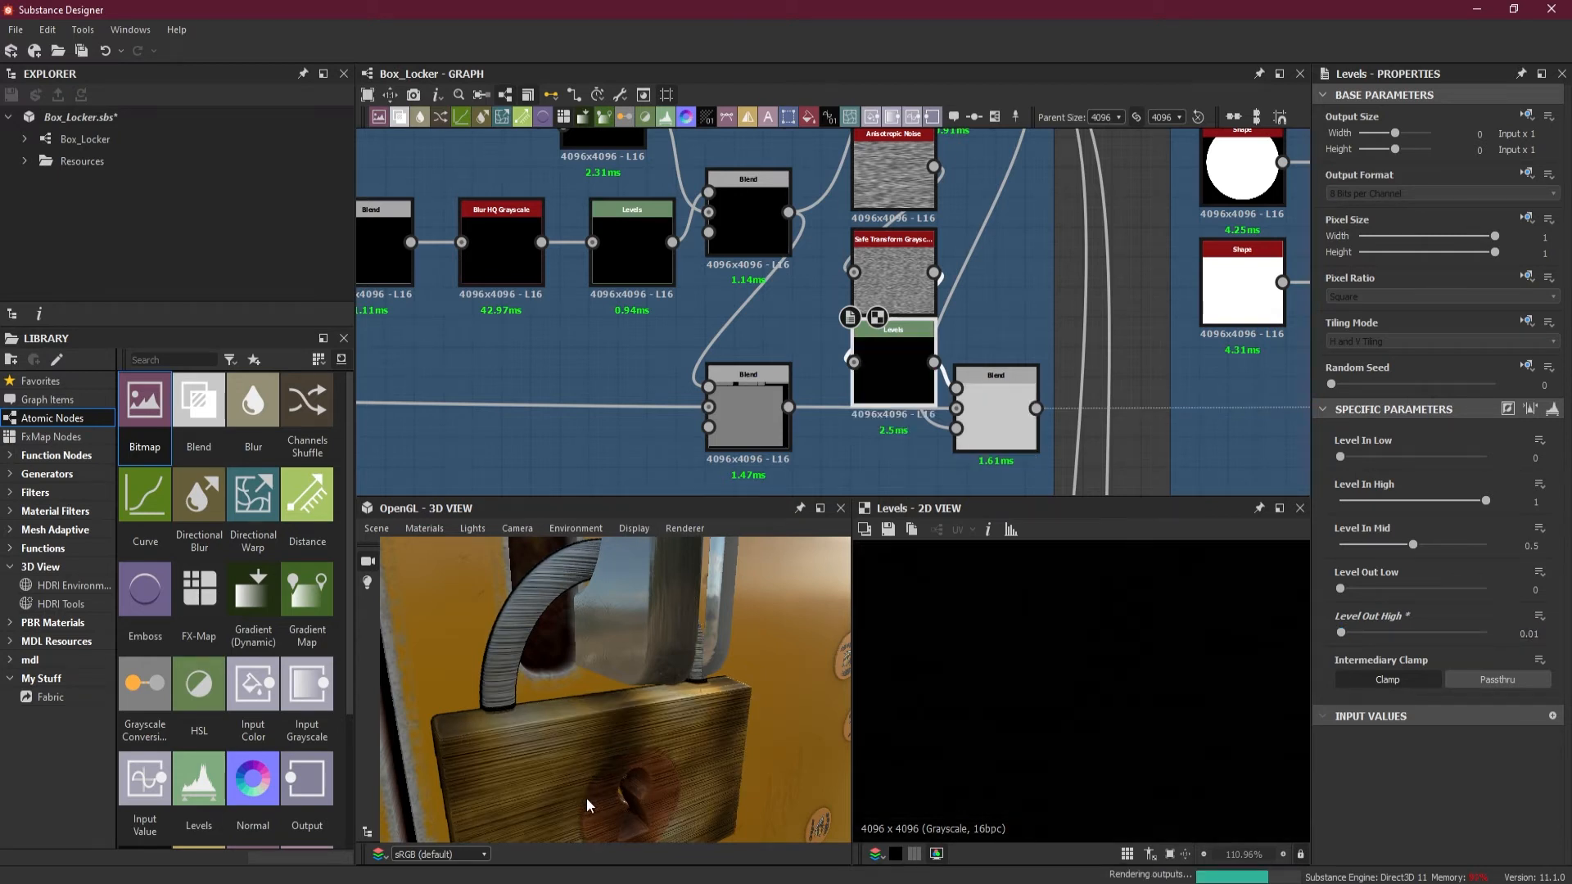
{"action": "left_click_drag", "start_coordinate": [519, 787], "coordinate": [522, 776], "text": "alt"}
{"action": "right_click_drag", "start_coordinate": [522, 776], "coordinate": [535, 686], "text": "alt"}
{"action": "left_click_drag", "start_coordinate": [536, 686], "coordinate": [509, 715], "text": "alt"}
{"action": "right_click_drag", "start_coordinate": [508, 714], "coordinate": [509, 700], "text": "alt"}
{"action": "middle_click_drag", "start_coordinate": [509, 700], "coordinate": [511, 695]}
{"action": "left_click_drag", "start_coordinate": [511, 695], "coordinate": [840, 700]}
- Lower the Levels node's Level Out High to 0.005, reduce it further to 0.002, and check the padlock's surface on the model
{"action": "double_click", "coordinate": [1528, 635]}
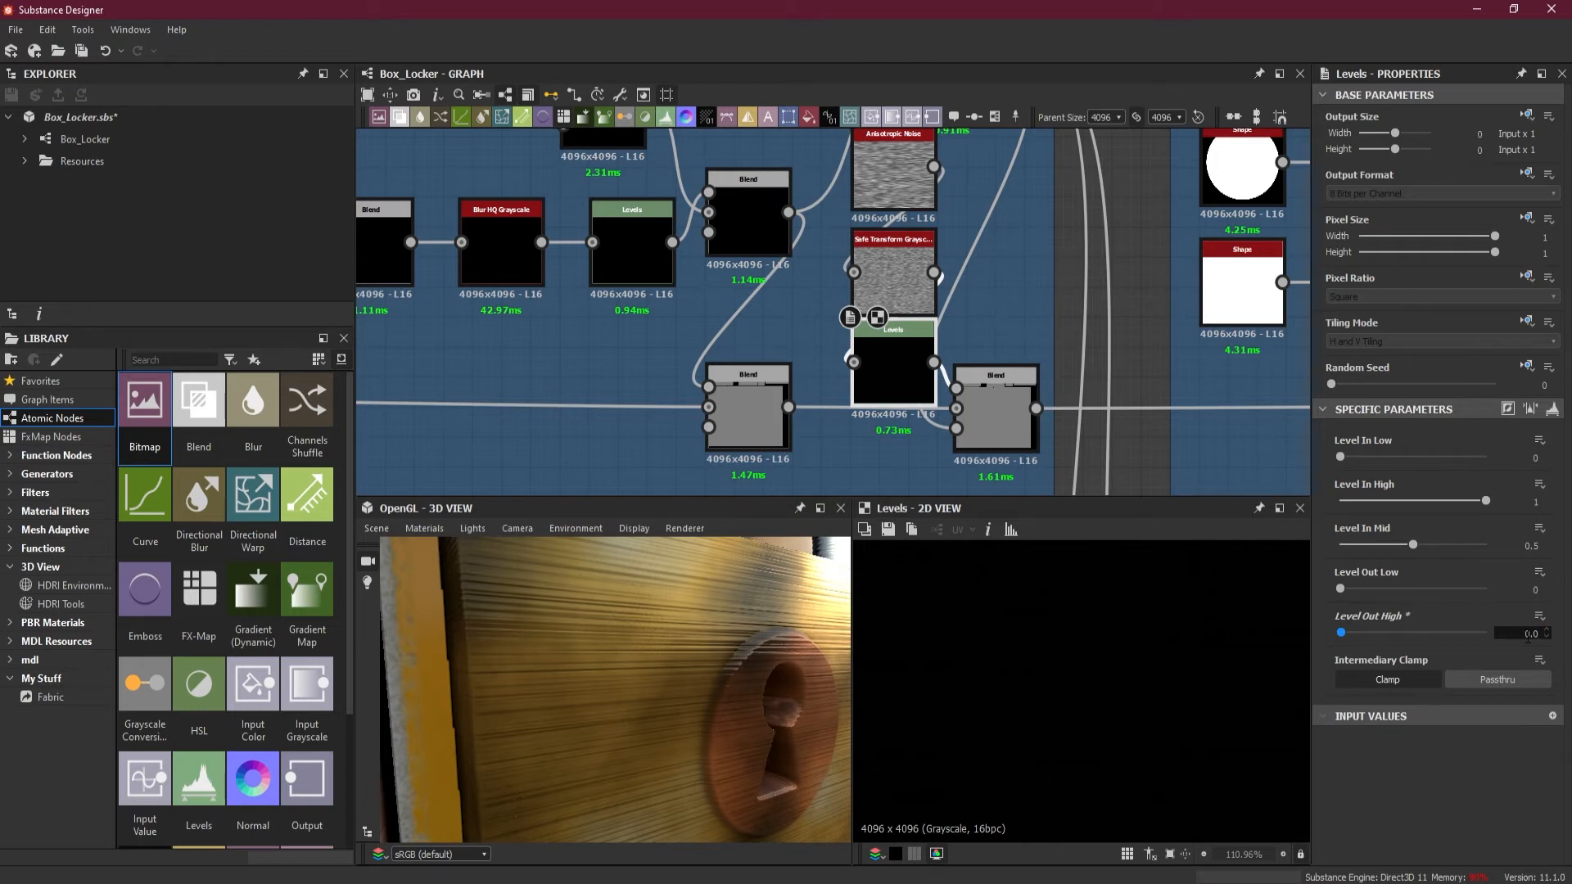
{"action": "type", "text": "0.005"}
{"action": "key", "text": "Return"}
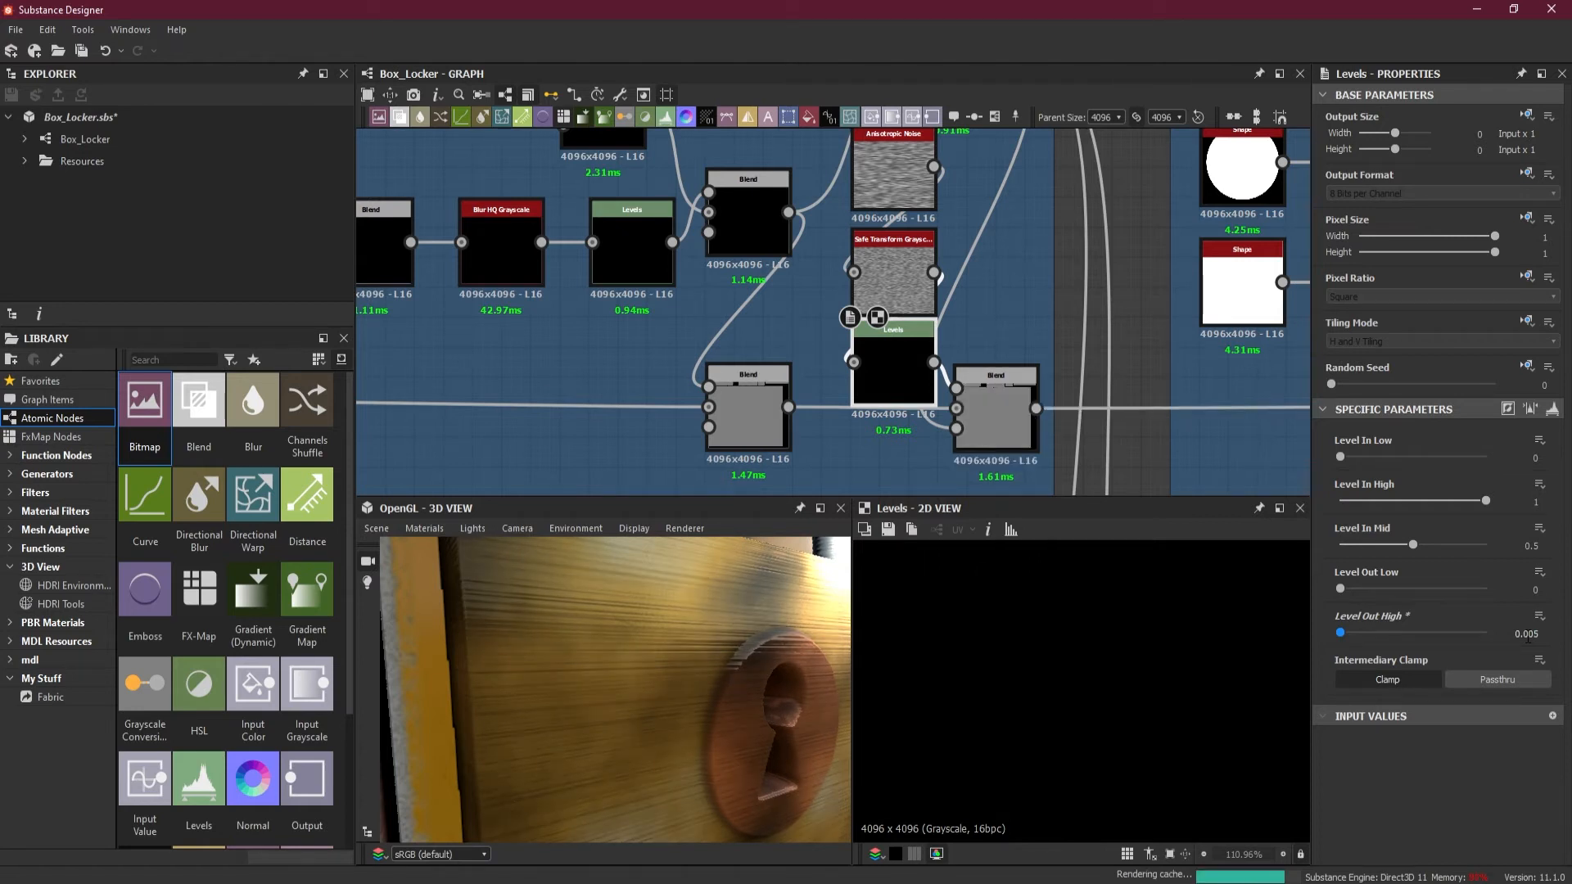
{"action": "left_click", "coordinate": [1533, 636]}
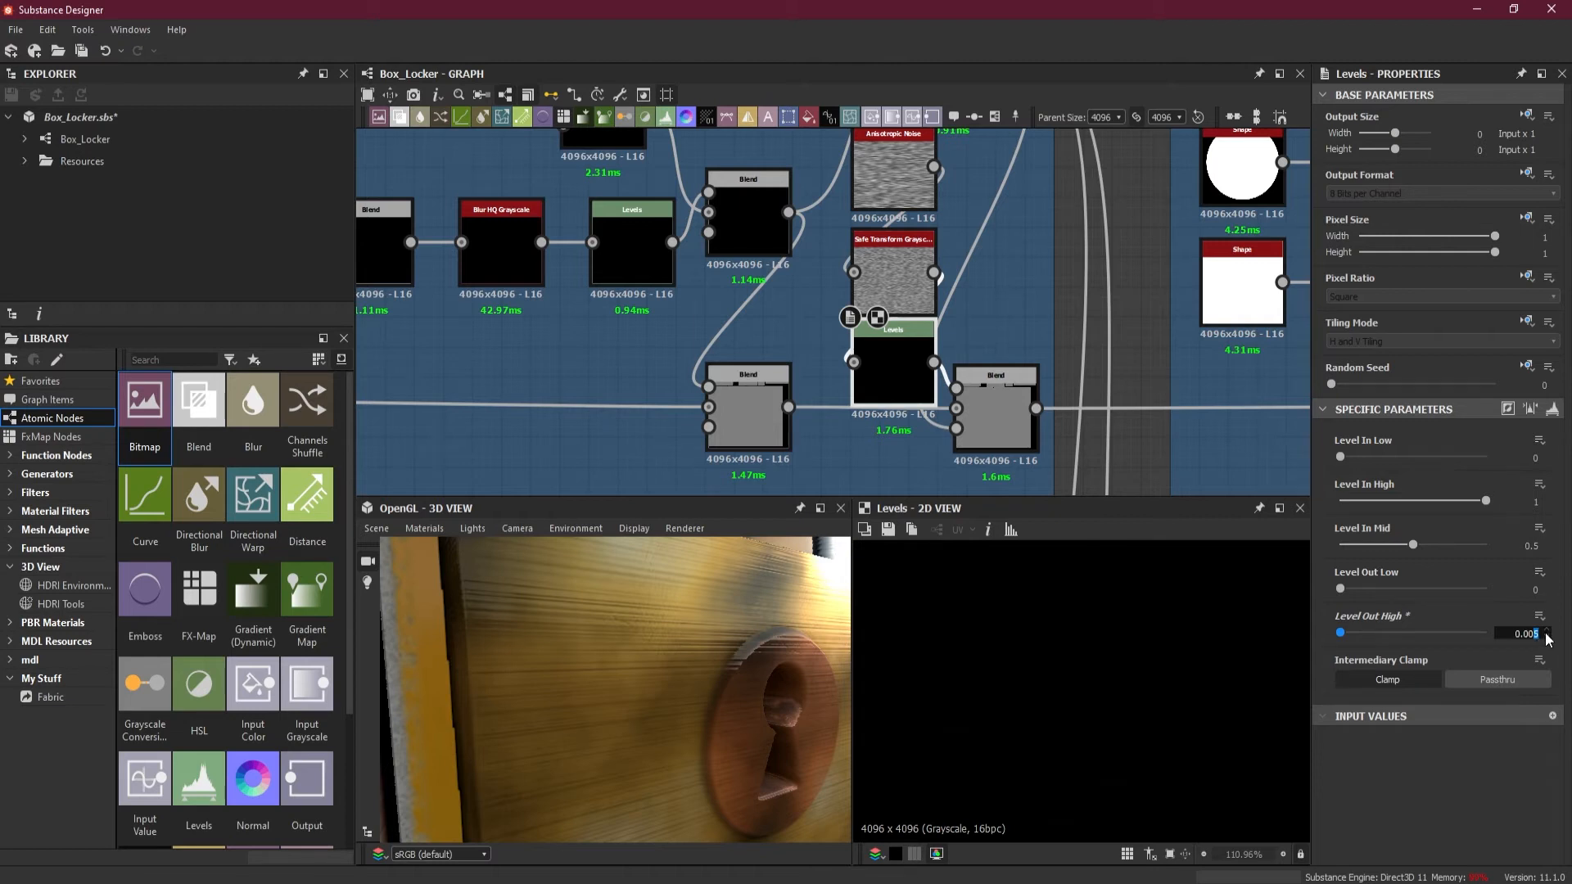
{"action": "key", "text": "Return"}
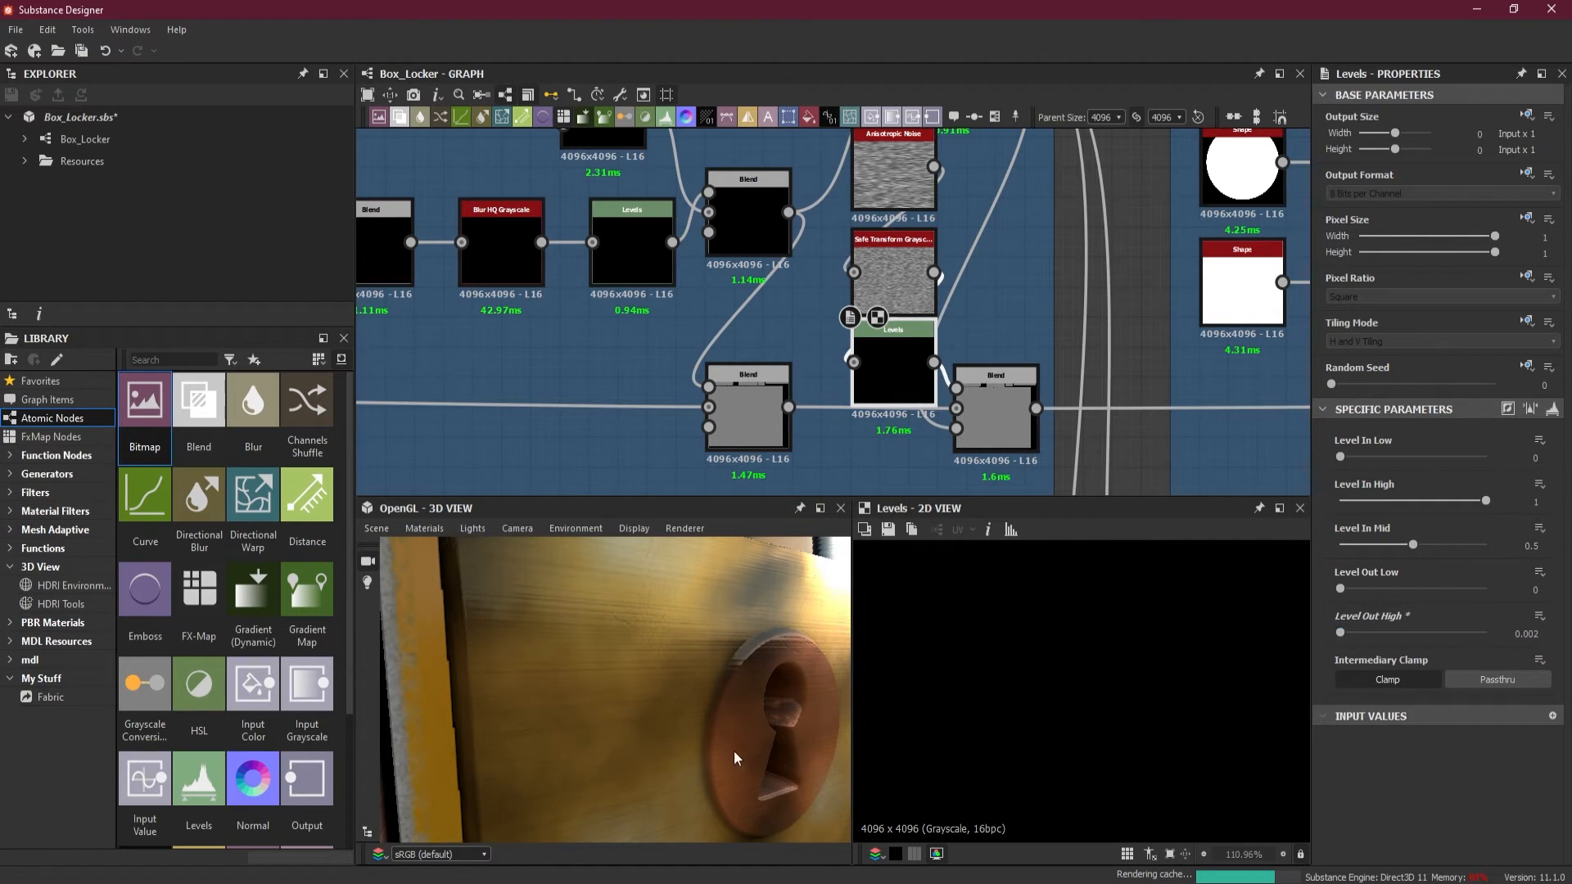
{"action": "left_click_drag", "start_coordinate": [554, 714], "coordinate": [622, 665]}
{"action": "scroll", "coordinate": [646, 725], "scroll_direction": "down", "scroll_amount": 5}
{"action": "mouse_move", "coordinate": [646, 725]}
{"action": "left_mouse_down"}
{"action": "mouse_move", "coordinate": [657, 771]}
{"action": "mouse_move", "coordinate": [635, 744]}
{"action": "left_mouse_up"}
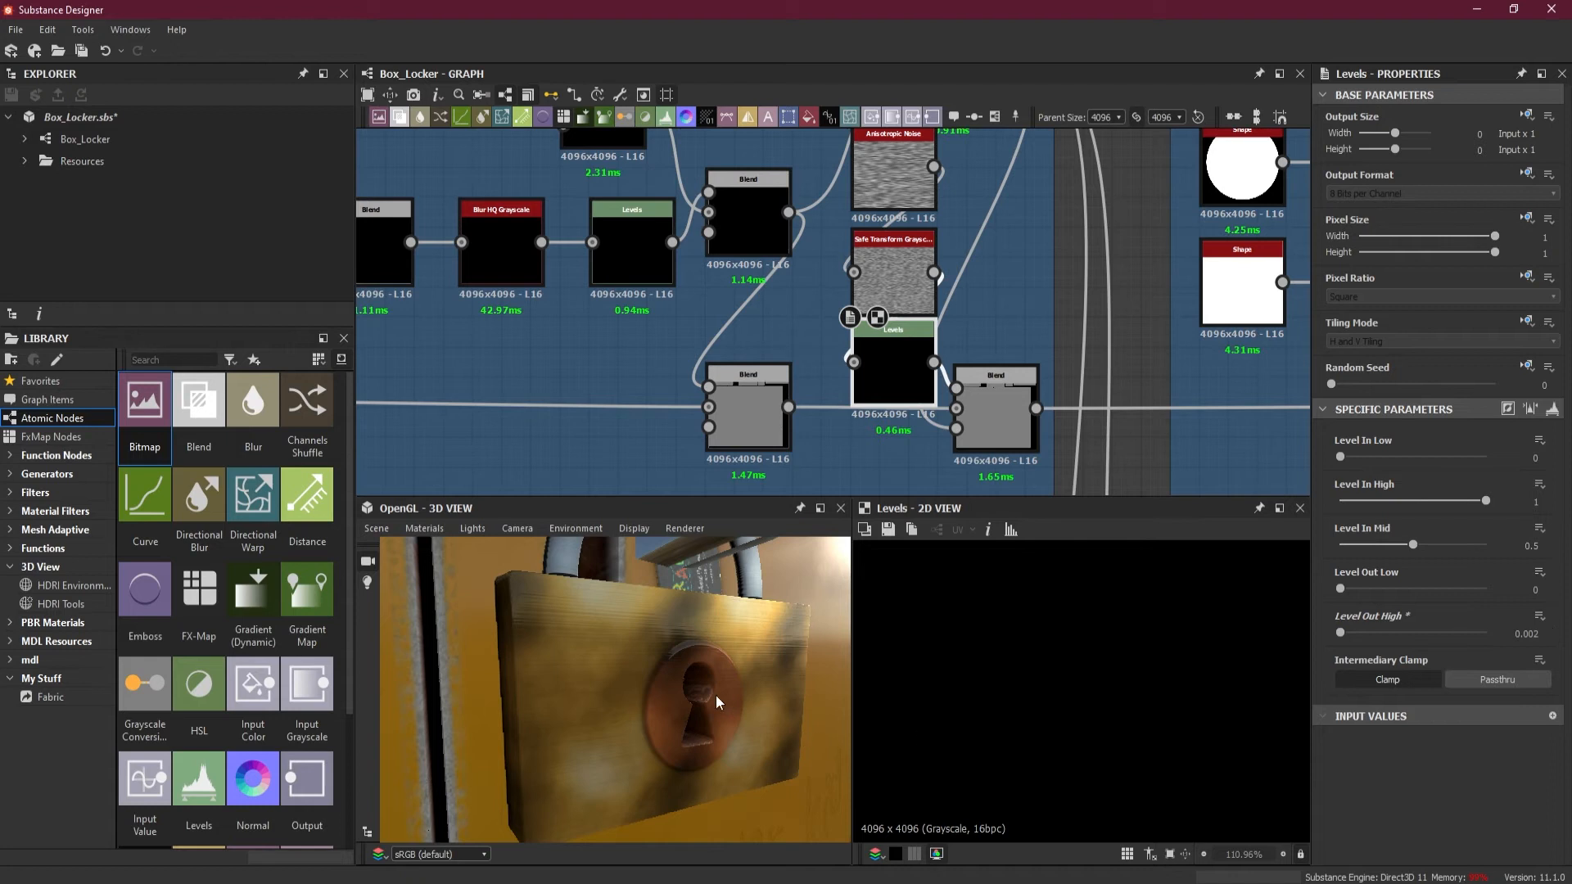
{"action": "scroll", "coordinate": [613, 644], "scroll_direction": "up", "scroll_amount": 5}
{"action": "scroll", "coordinate": [622, 692], "scroll_direction": "down", "scroll_amount": 3}
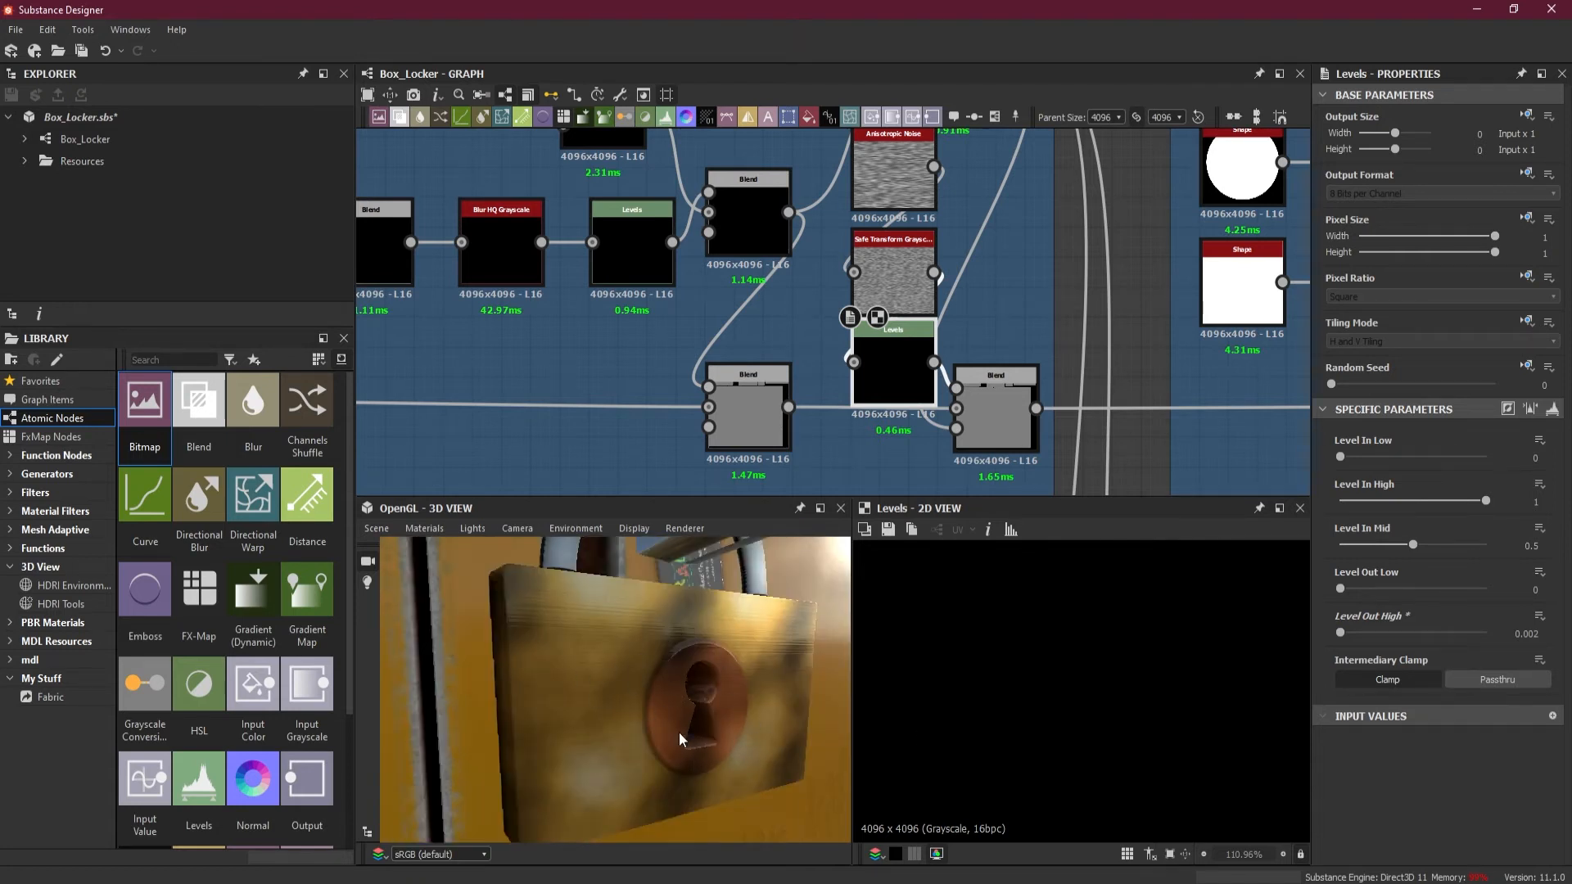
{"action": "left_click_drag", "start_coordinate": [614, 704], "coordinate": [568, 692]}
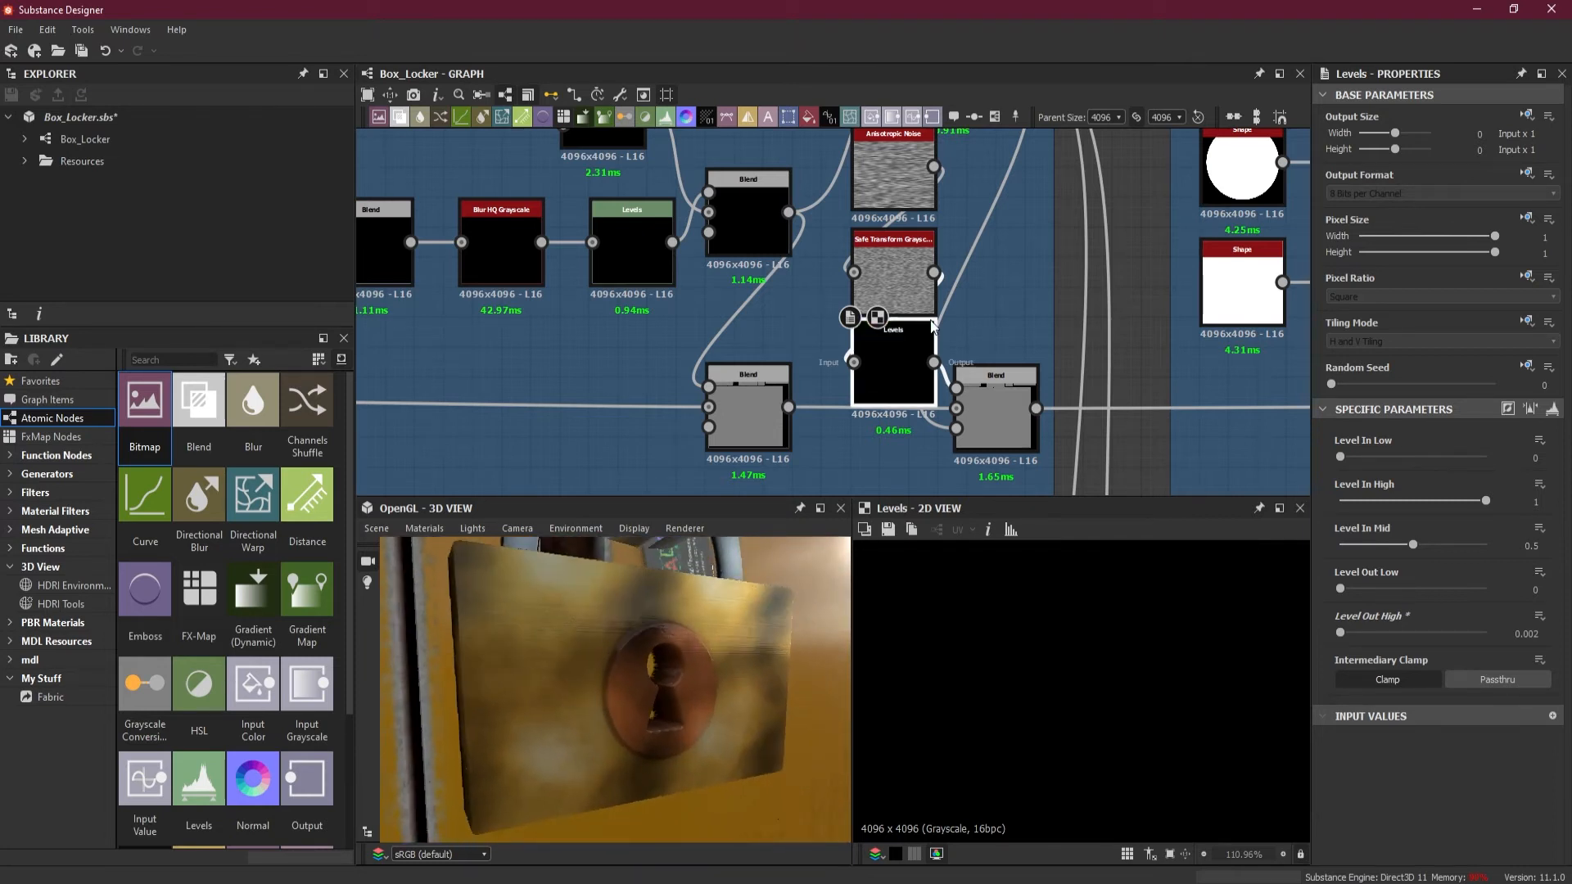
- Connect the Safe Transform Grayscale output to the first dot node in the Lock Albedo + Metallic + Roughness frame
{"action": "scroll", "coordinate": [933, 315], "scroll_direction": "down", "scroll_amount": 3}
{"action": "scroll", "coordinate": [833, 370], "scroll_direction": "up", "scroll_amount": 5}
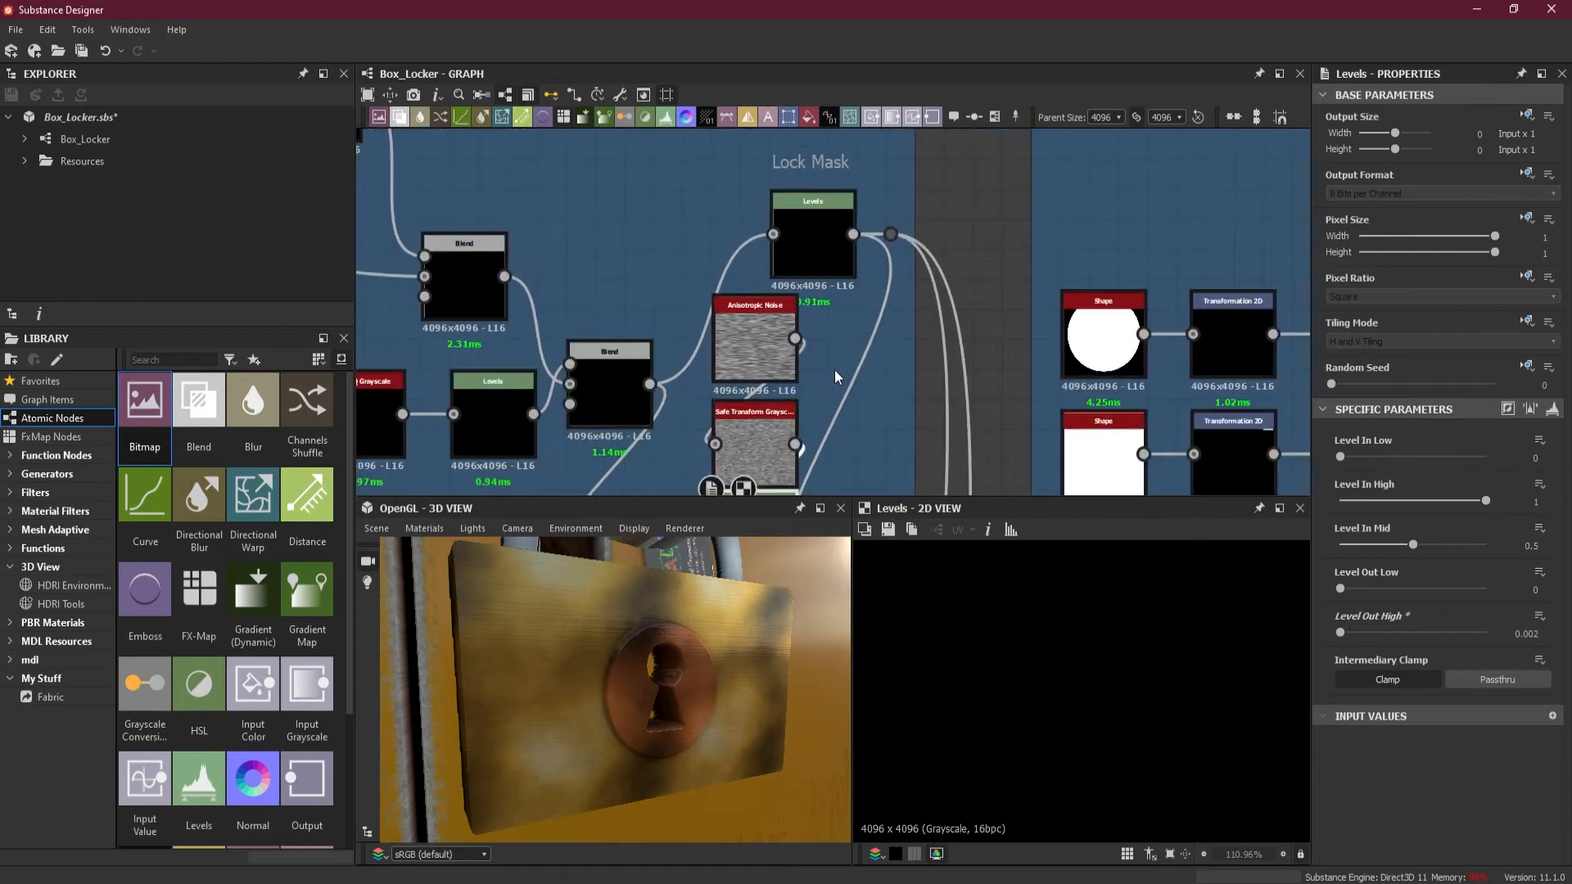
{"action": "scroll", "coordinate": [745, 372], "scroll_direction": "down", "scroll_amount": 3}
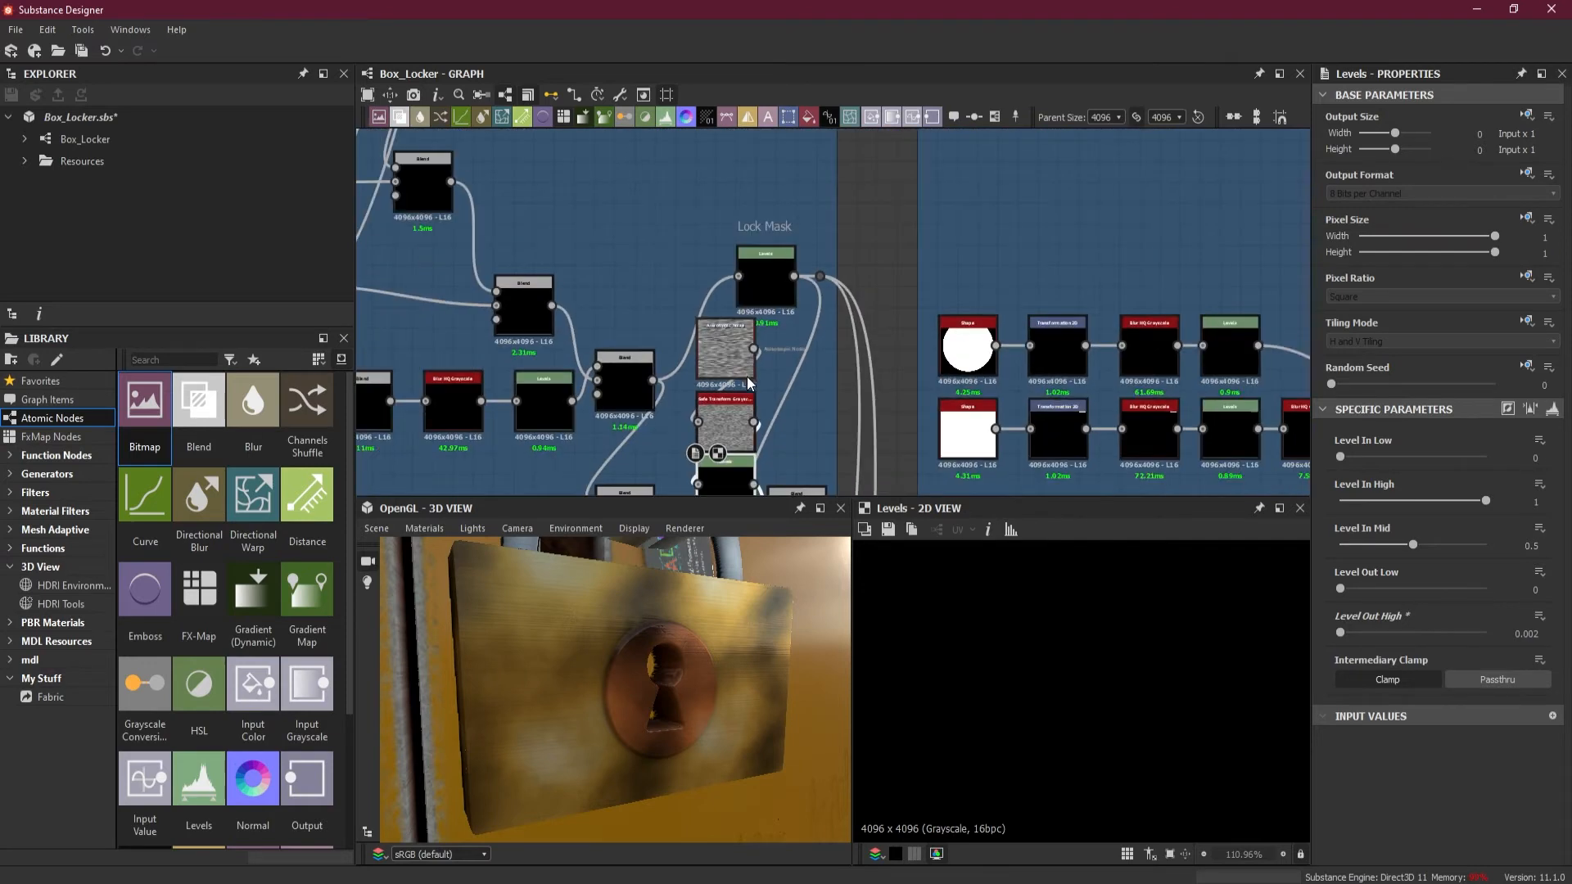
{"action": "scroll", "coordinate": [770, 371], "scroll_direction": "up", "scroll_amount": 2}
{"action": "scroll", "coordinate": [769, 372], "scroll_direction": "up", "scroll_amount": 1}
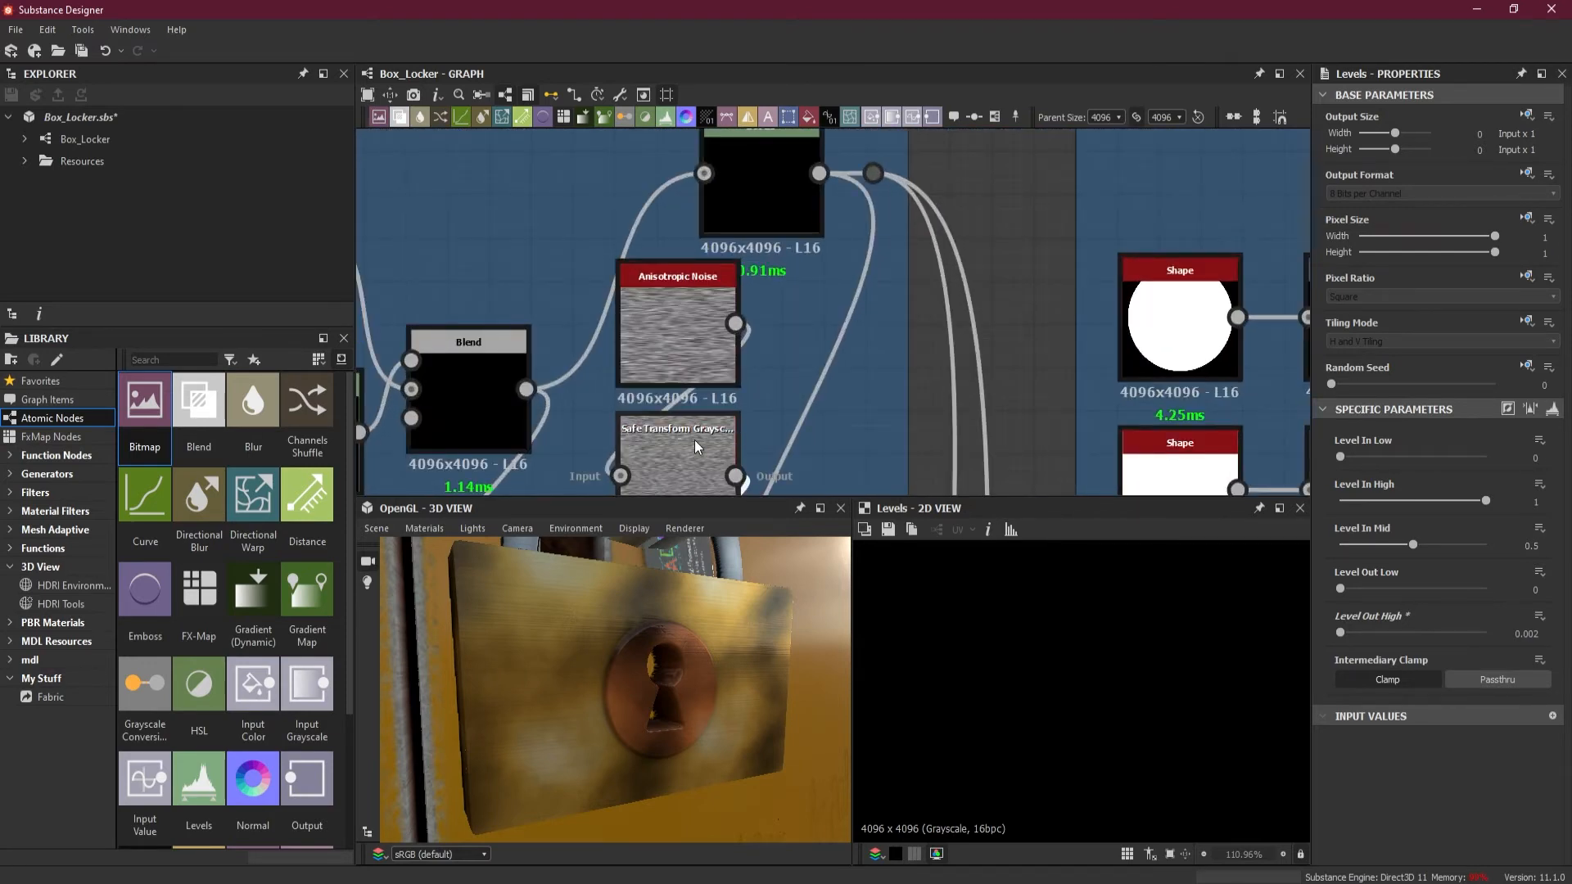
{"action": "scroll", "coordinate": [695, 440], "scroll_direction": "down", "scroll_amount": 1}
{"action": "left_click", "coordinate": [695, 336]}
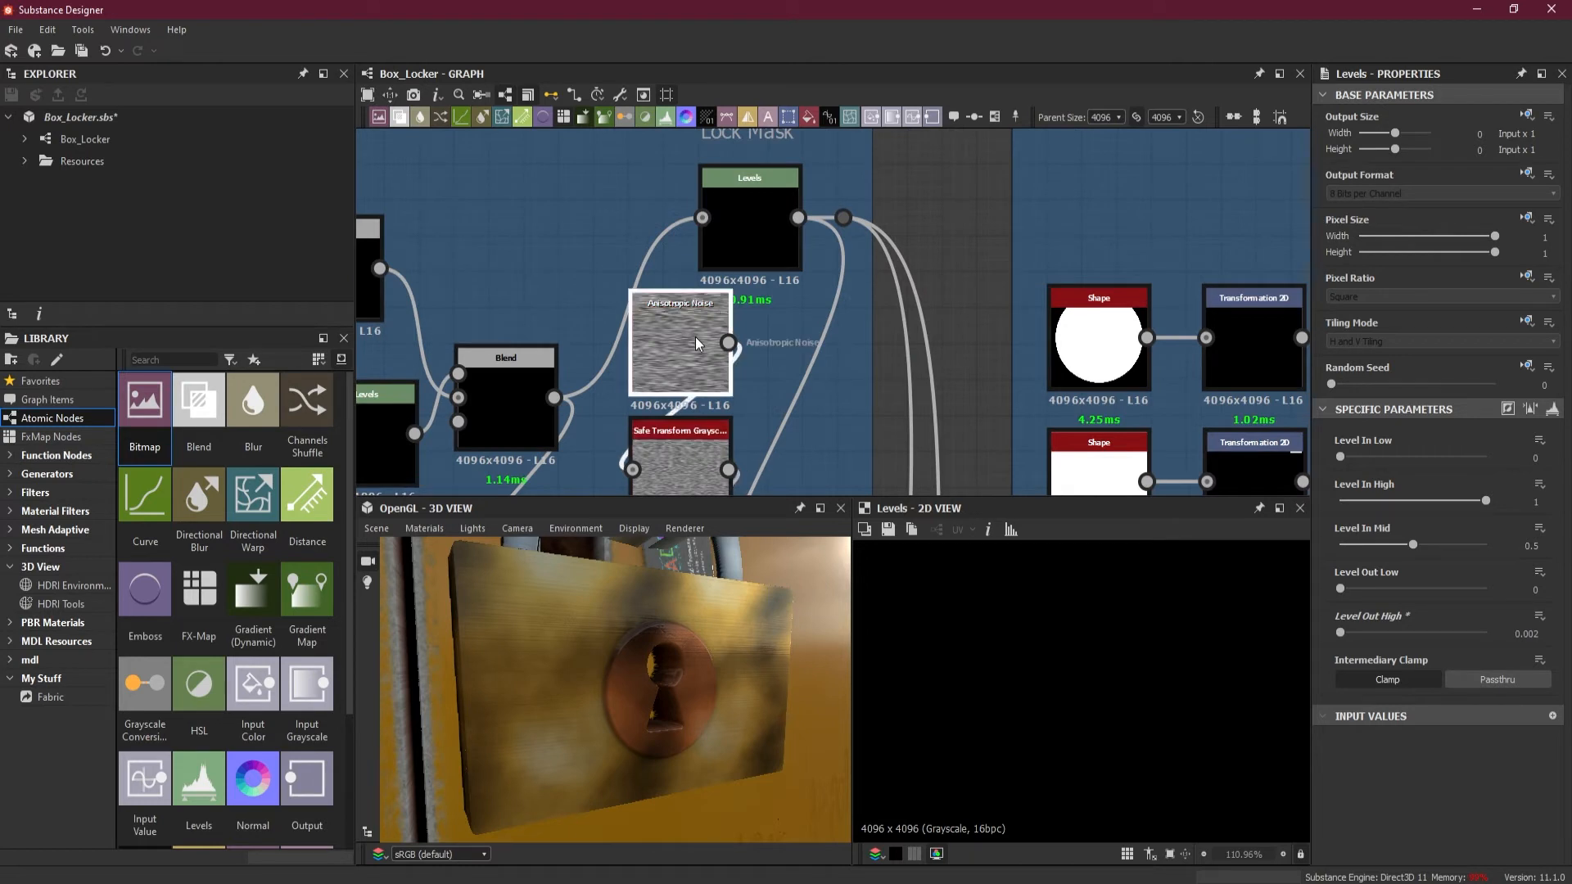
{"action": "left_click", "coordinate": [685, 437]}
{"action": "left_click_drag", "start_coordinate": [728, 470], "coordinate": [1123, 203]}
{"action": "scroll", "coordinate": [942, 438], "scroll_direction": "down", "scroll_amount": 3}
{"action": "scroll", "coordinate": [946, 417], "scroll_direction": "down", "scroll_amount": 3}
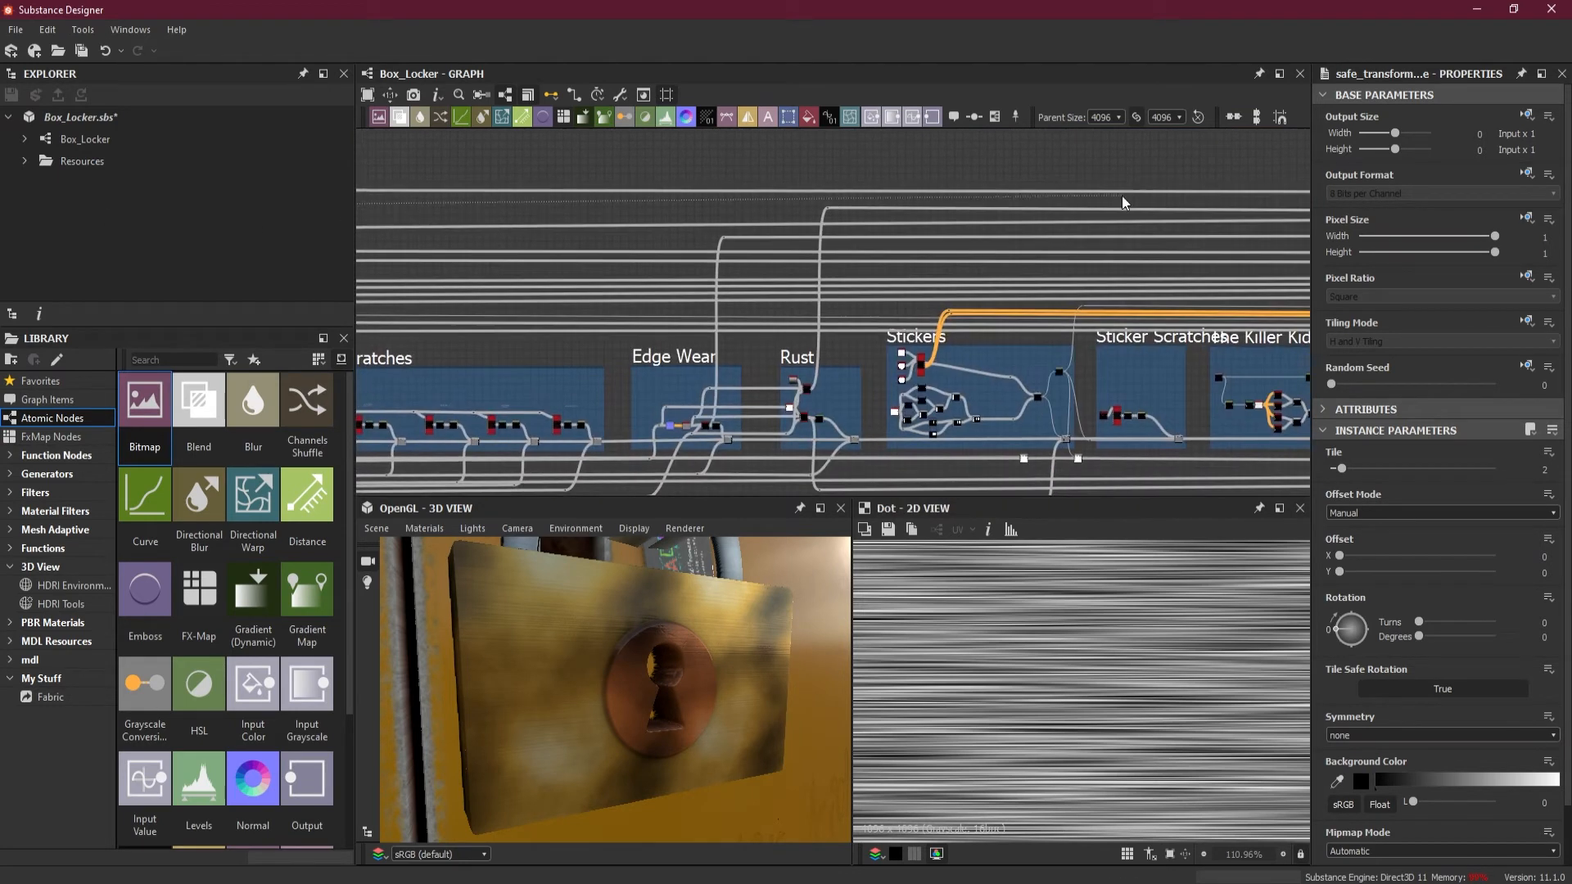
{"action": "middle_click_drag", "start_coordinate": [1143, 195], "coordinate": [296, 213]}
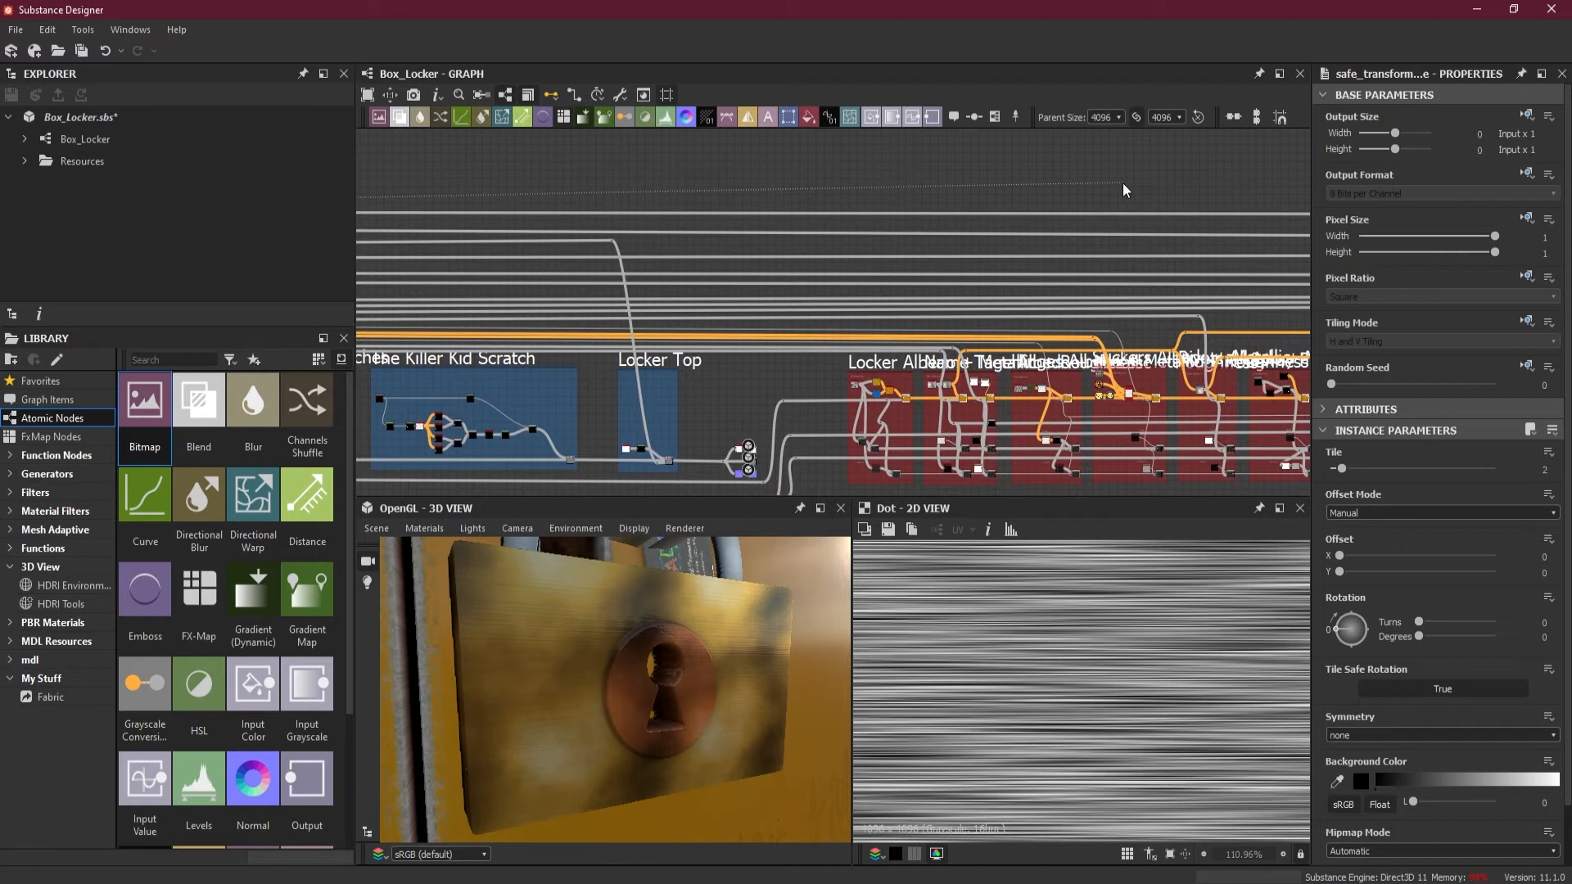
{"action": "scroll", "coordinate": [1123, 190], "scroll_direction": "up", "scroll_amount": 1}
{"action": "left_click_drag", "start_coordinate": [1123, 190], "coordinate": [1125, 206]}
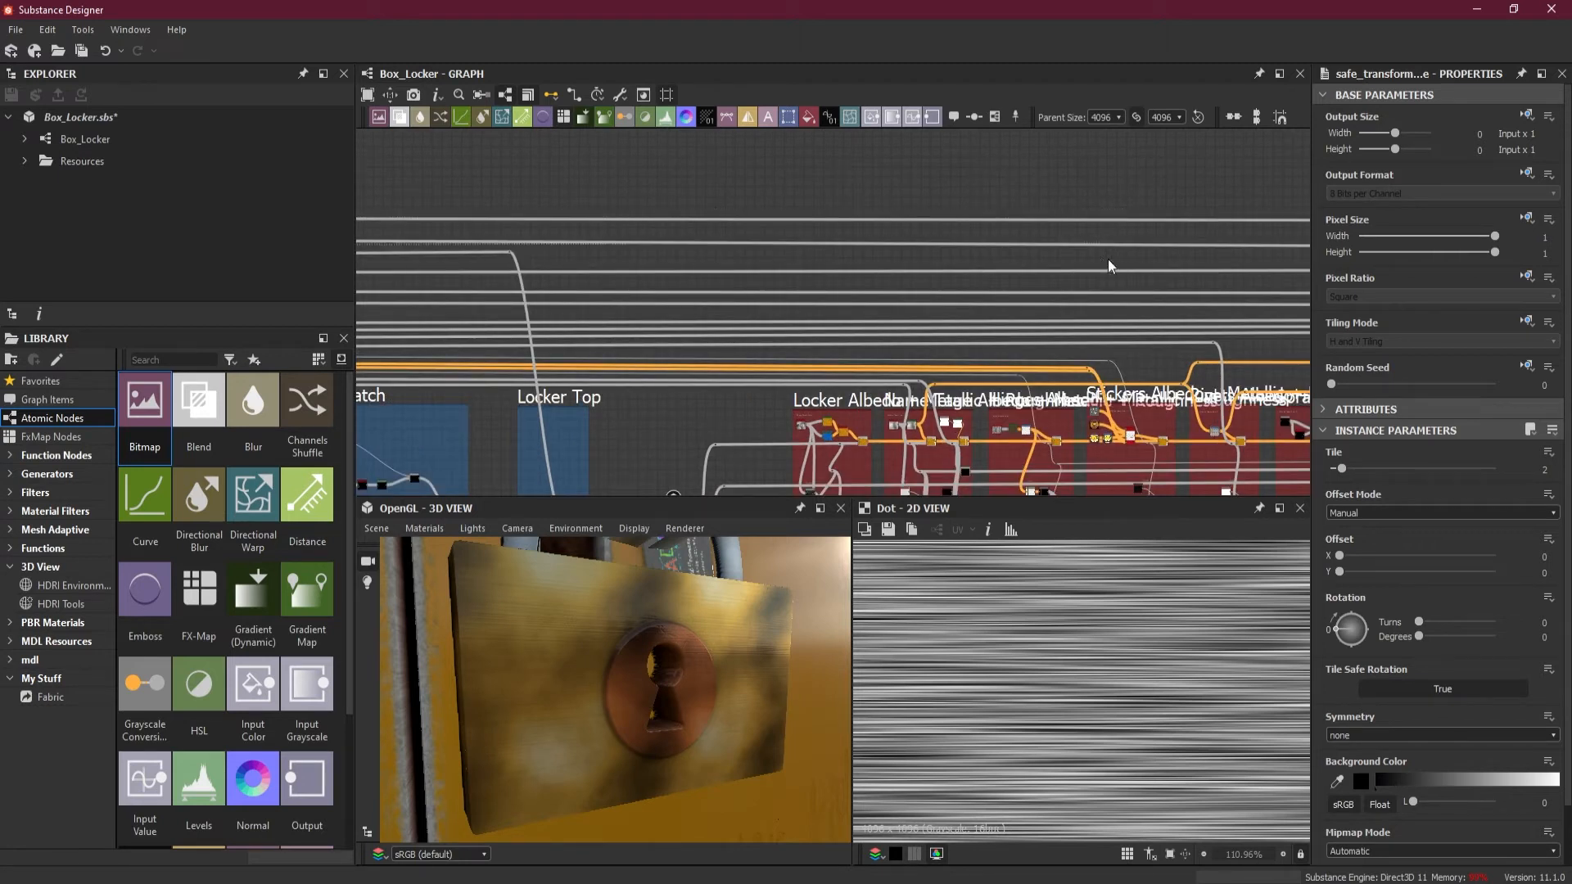
{"action": "scroll", "coordinate": [1135, 437], "scroll_direction": "up", "scroll_amount": 5}
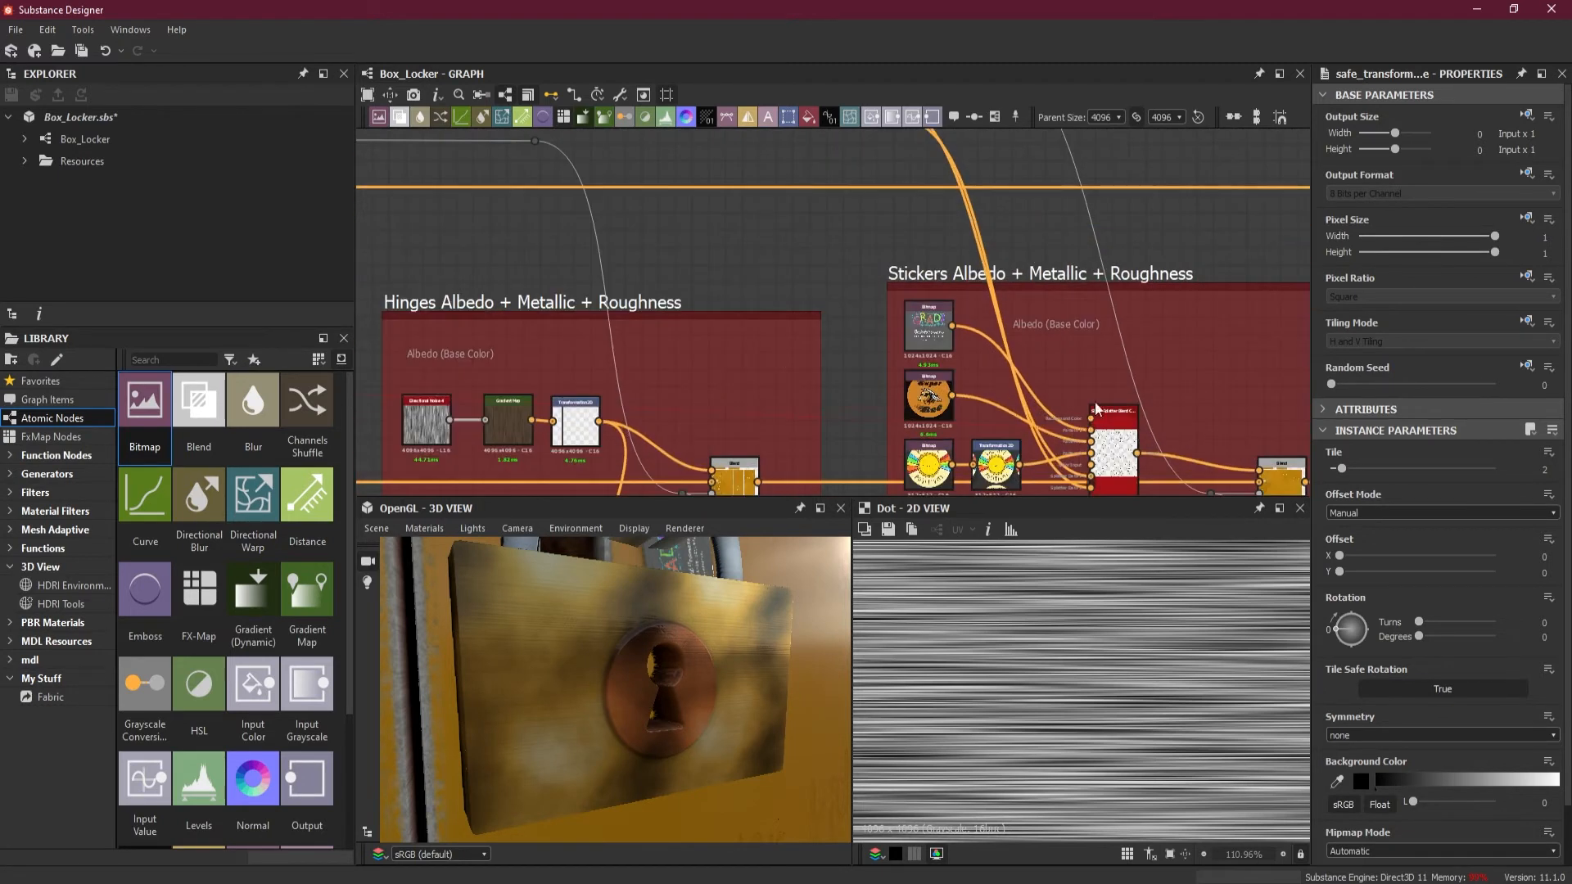
{"action": "scroll", "coordinate": [1043, 360], "scroll_direction": "down", "scroll_amount": 5}
{"action": "scroll", "coordinate": [793, 351], "scroll_direction": "up", "scroll_amount": 4}
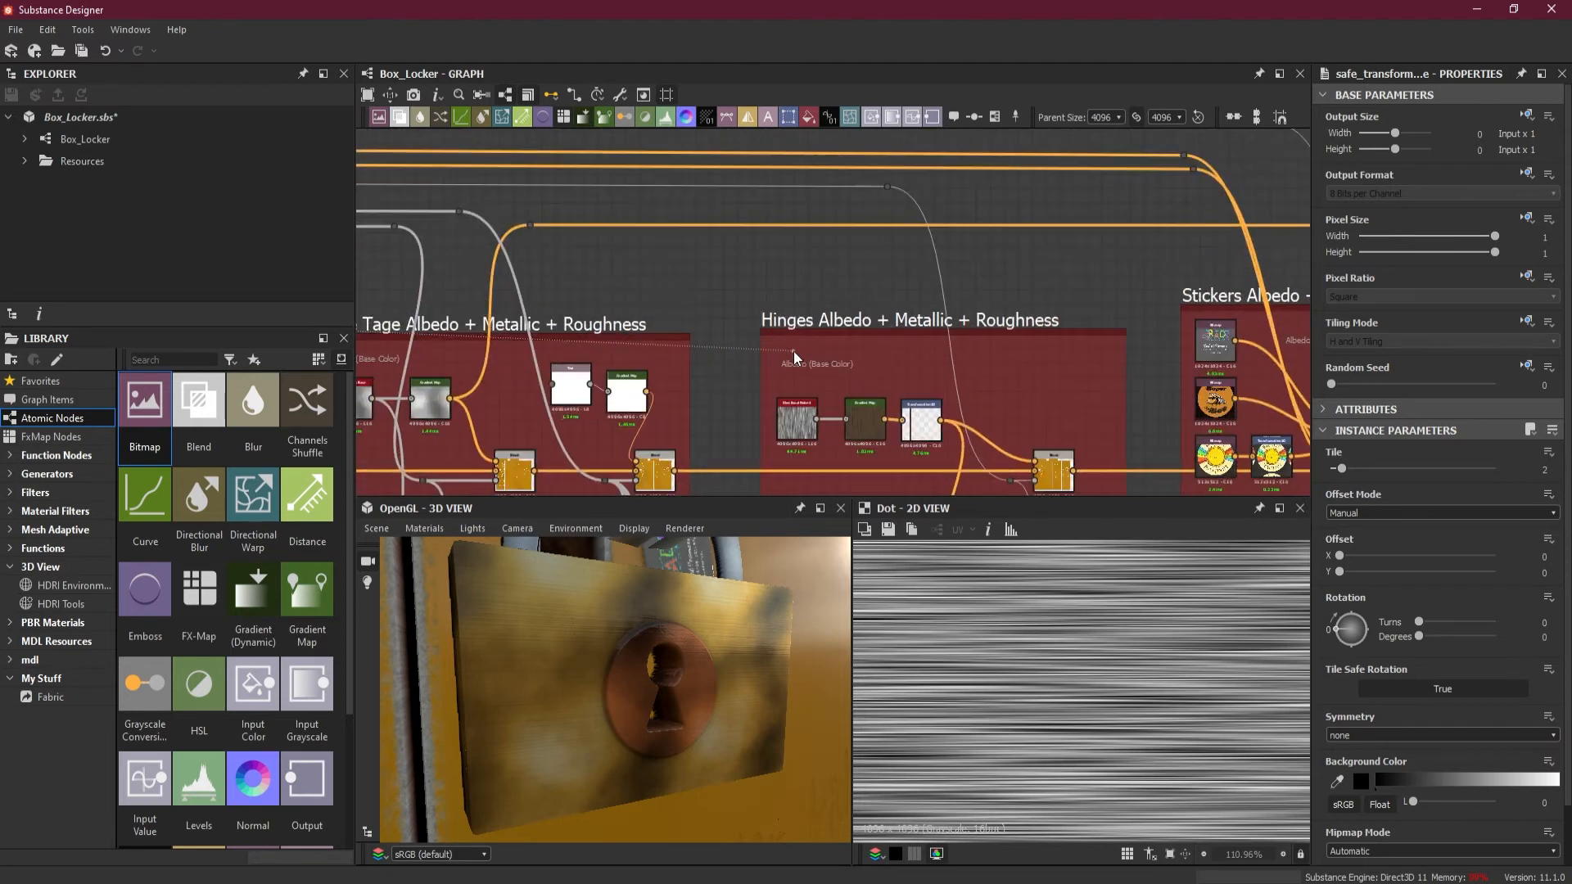
{"action": "scroll", "coordinate": [793, 352], "scroll_direction": "down", "scroll_amount": 3}
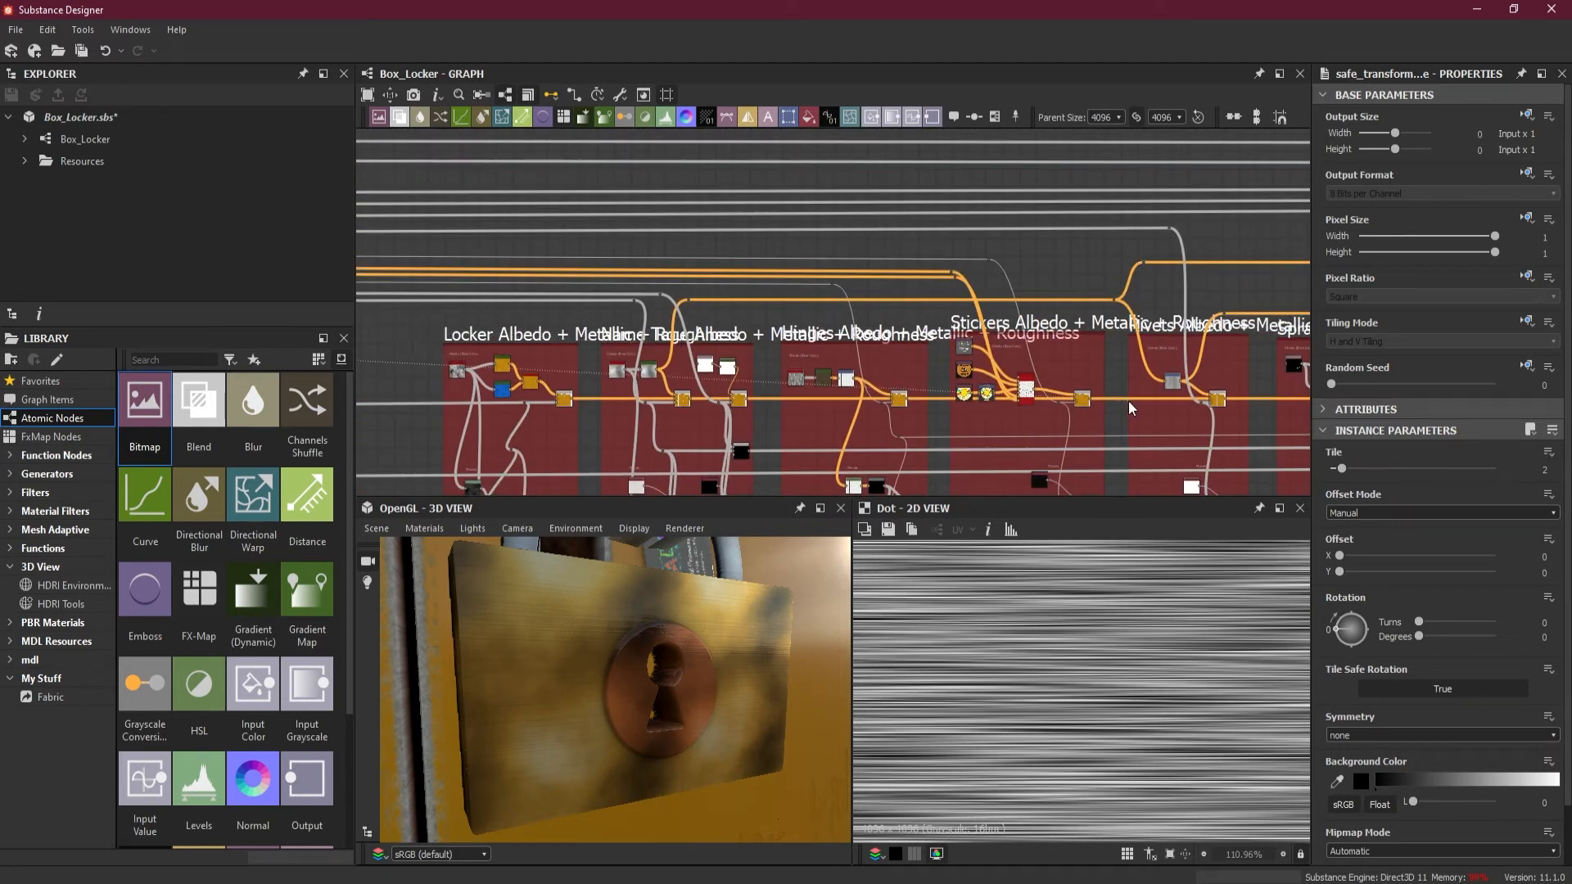
{"action": "scroll", "coordinate": [626, 392], "scroll_direction": "up", "scroll_amount": 4}
{"action": "scroll", "coordinate": [641, 379], "scroll_direction": "down", "scroll_amount": 5}
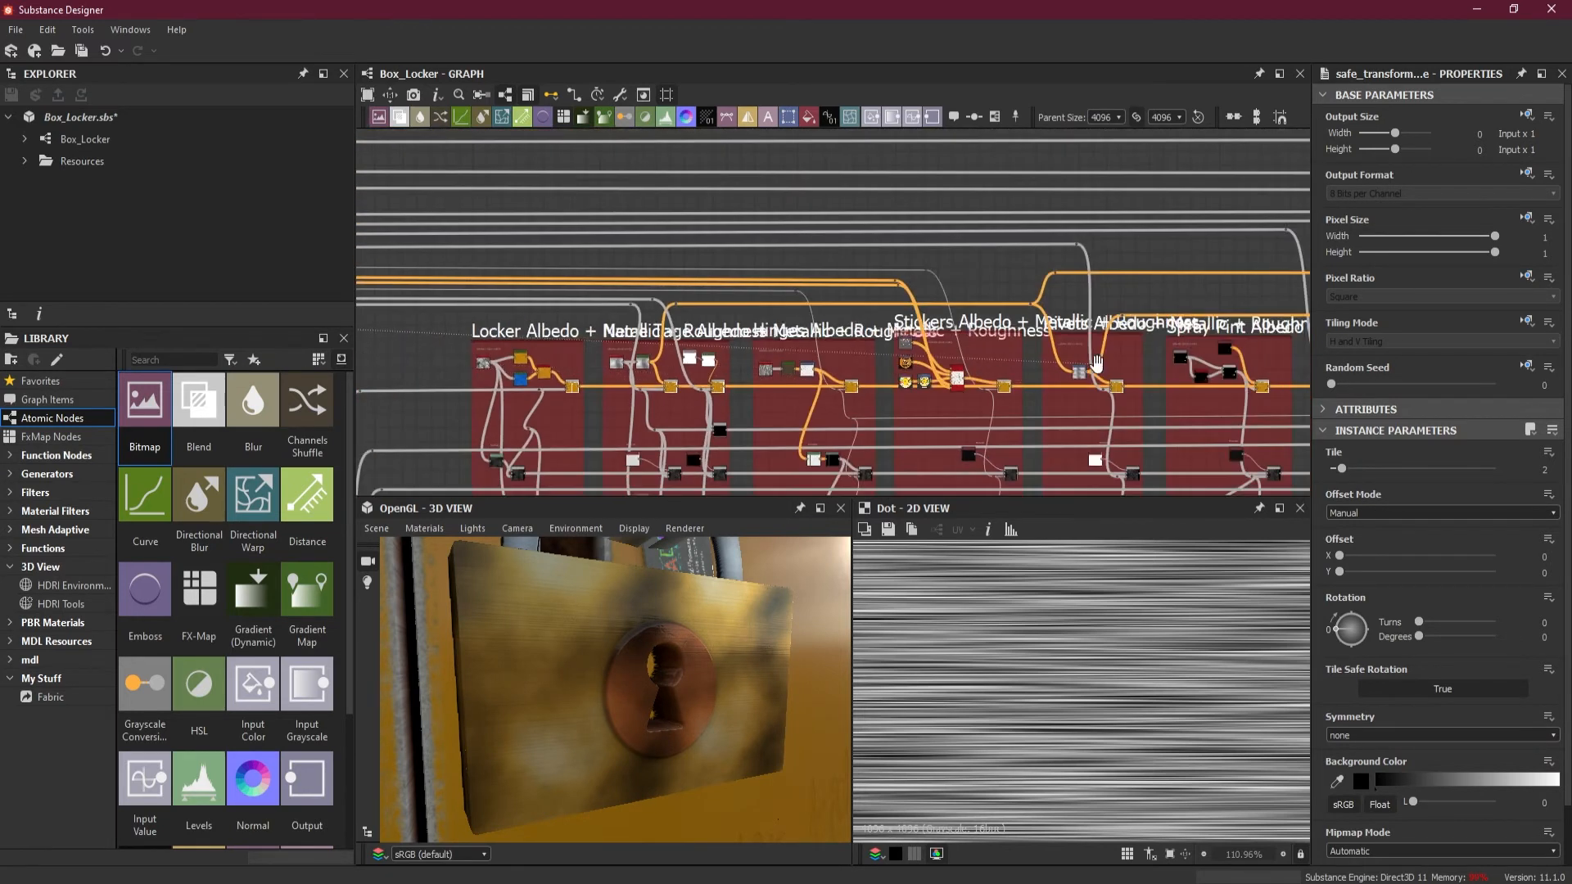
{"action": "middle_click_drag", "start_coordinate": [1097, 365], "coordinate": [677, 372]}
{"action": "scroll", "coordinate": [1026, 223], "scroll_direction": "down", "scroll_amount": 4}
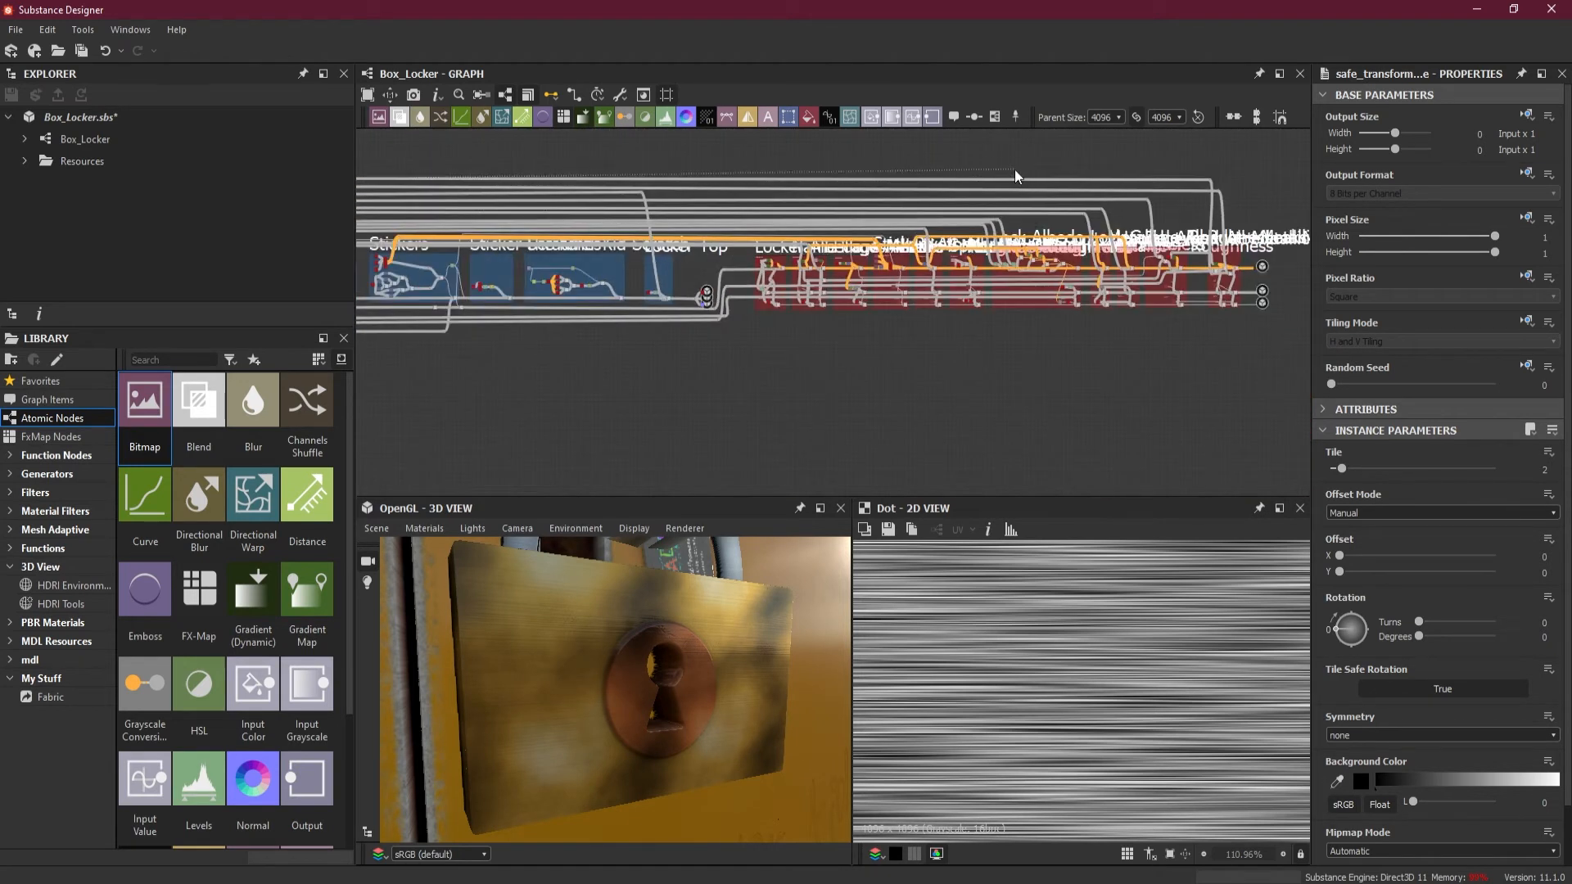
{"action": "scroll", "coordinate": [983, 261], "scroll_direction": "up", "scroll_amount": 6}
{"action": "scroll", "coordinate": [984, 260], "scroll_direction": "up", "scroll_amount": 2}
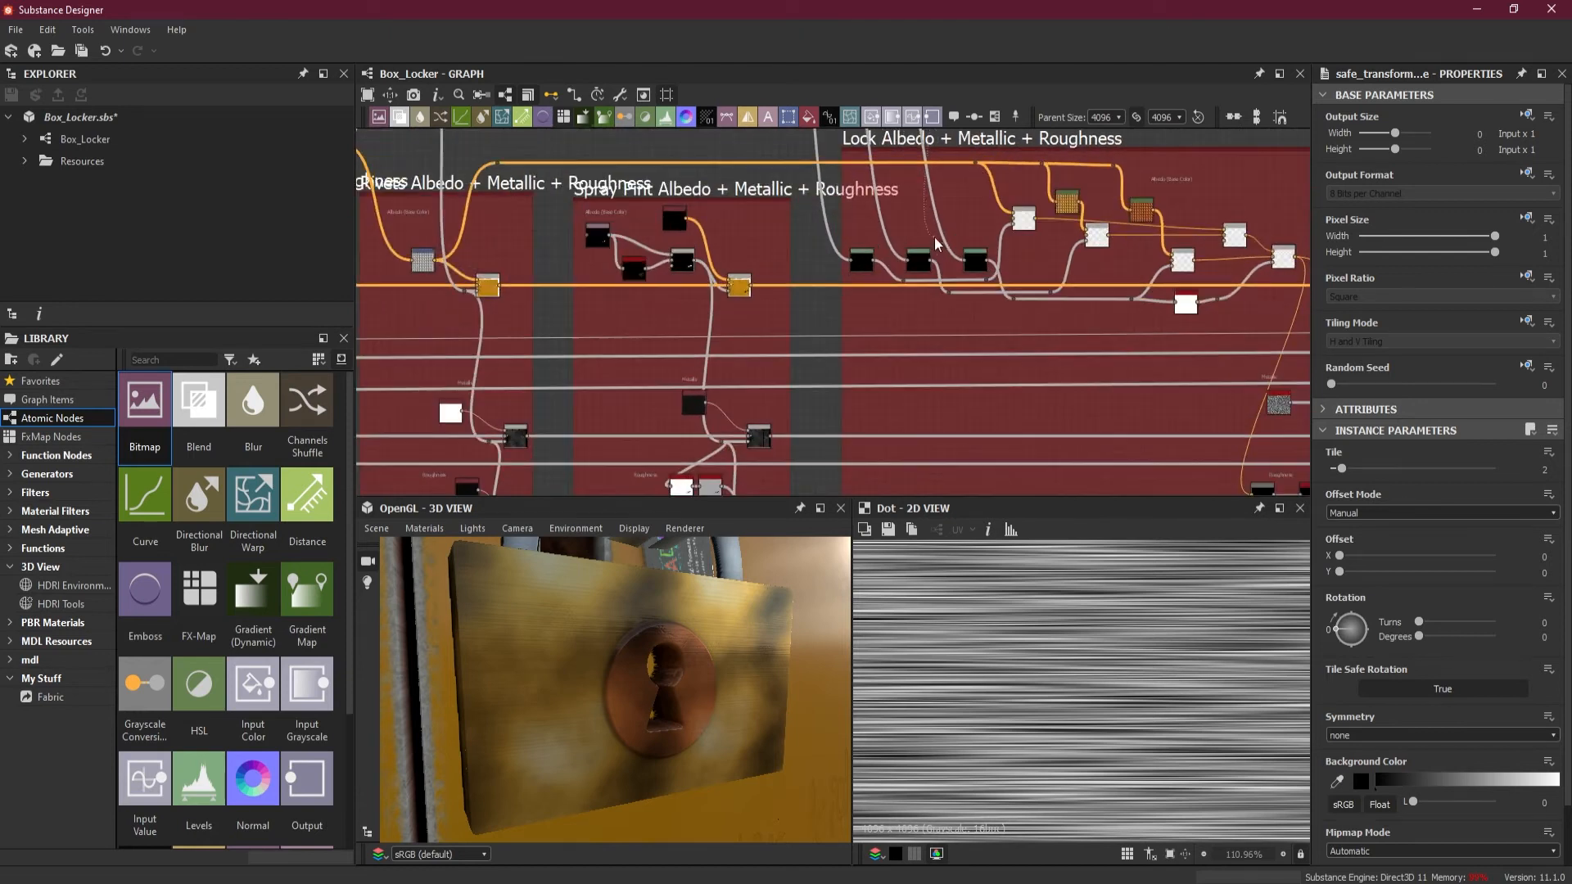
{"action": "middle_click_drag", "start_coordinate": [958, 233], "coordinate": [962, 372]}
{"action": "scroll", "coordinate": [970, 310], "scroll_direction": "up", "scroll_amount": 7}
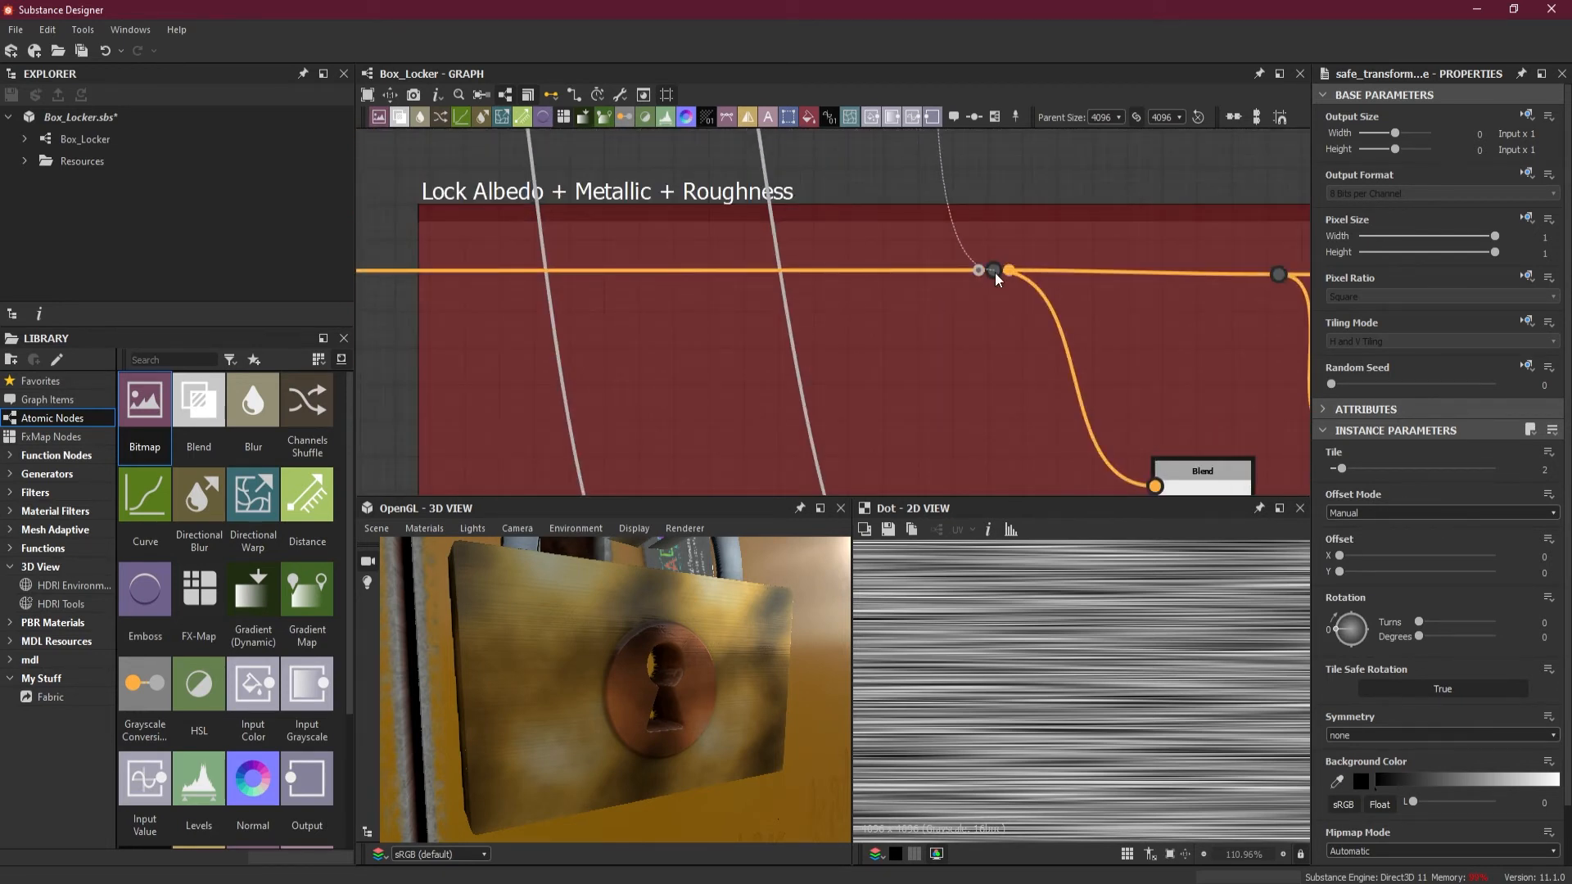
{"action": "left_click", "coordinate": [998, 269]}
- Insert an extra dot node on the noise link ahead of the lock frame's first dot
{"action": "scroll", "coordinate": [1033, 369], "scroll_direction": "down", "scroll_amount": 1}
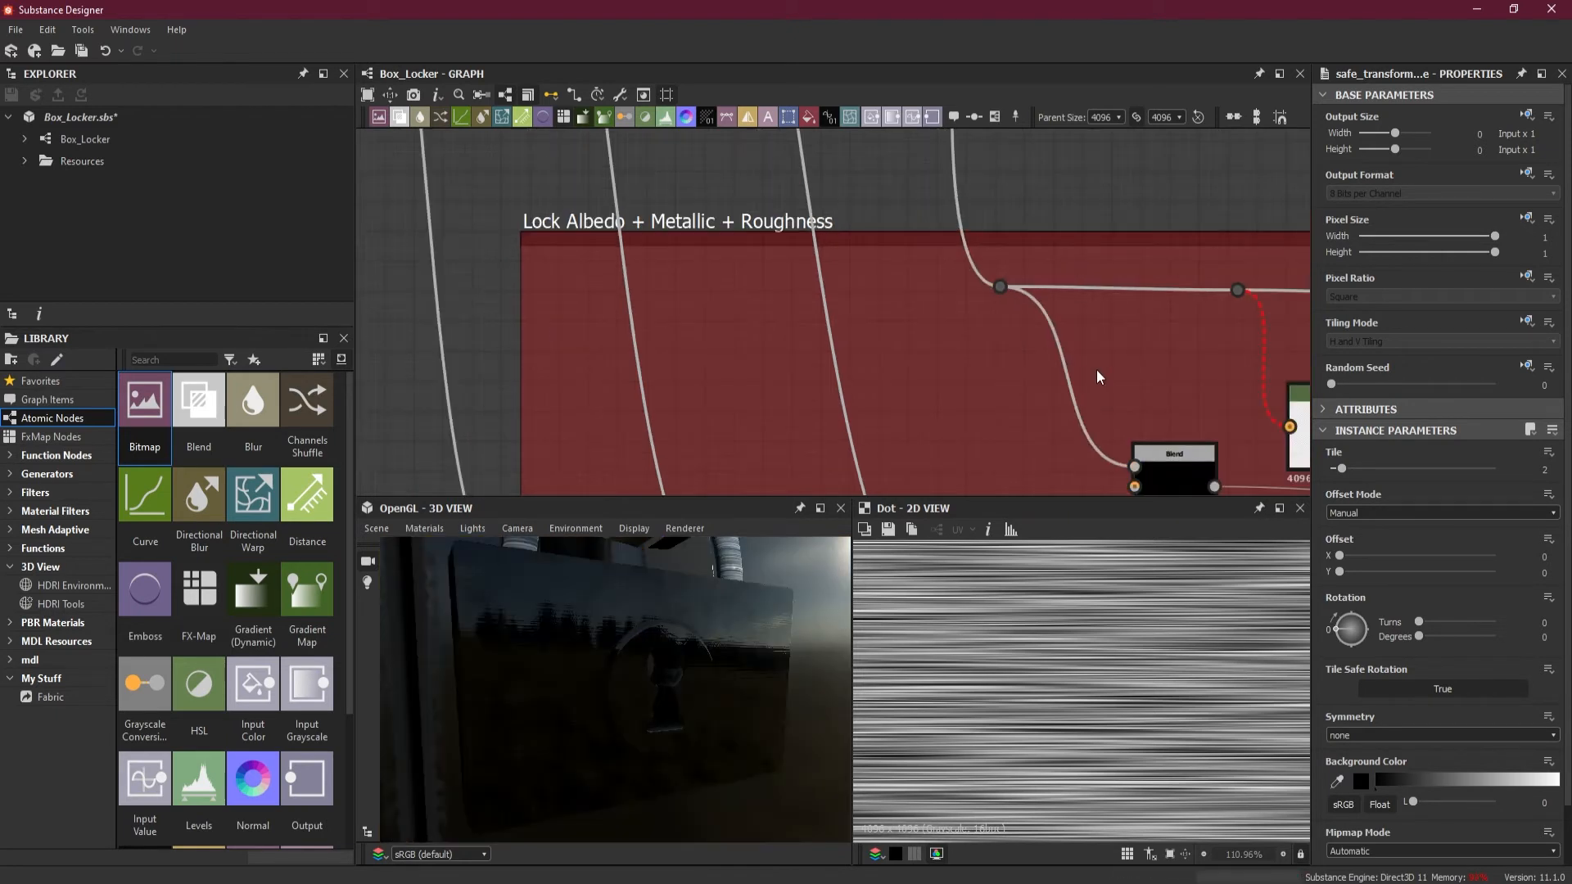
{"action": "scroll", "coordinate": [1095, 372], "scroll_direction": "down", "scroll_amount": 2}
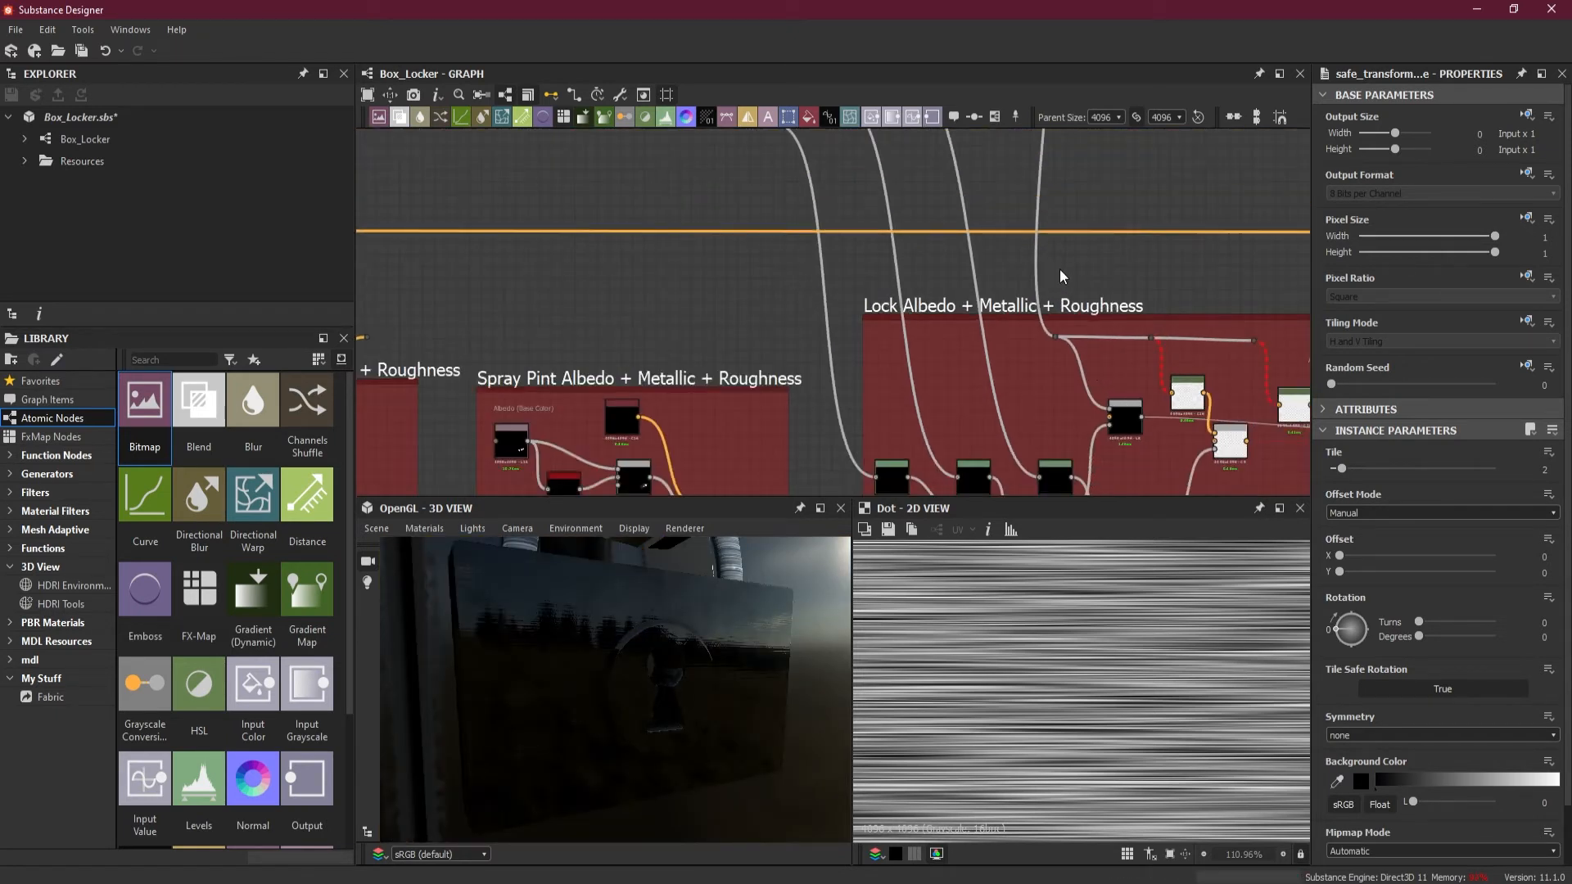
{"action": "scroll", "coordinate": [1074, 284], "scroll_direction": "up", "scroll_amount": 1}
{"action": "scroll", "coordinate": [1074, 284], "scroll_direction": "down", "scroll_amount": 7}
{"action": "middle_click_drag", "start_coordinate": [1102, 217], "coordinate": [1067, 253]}
{"action": "scroll", "coordinate": [1054, 307], "scroll_direction": "up", "scroll_amount": 5}
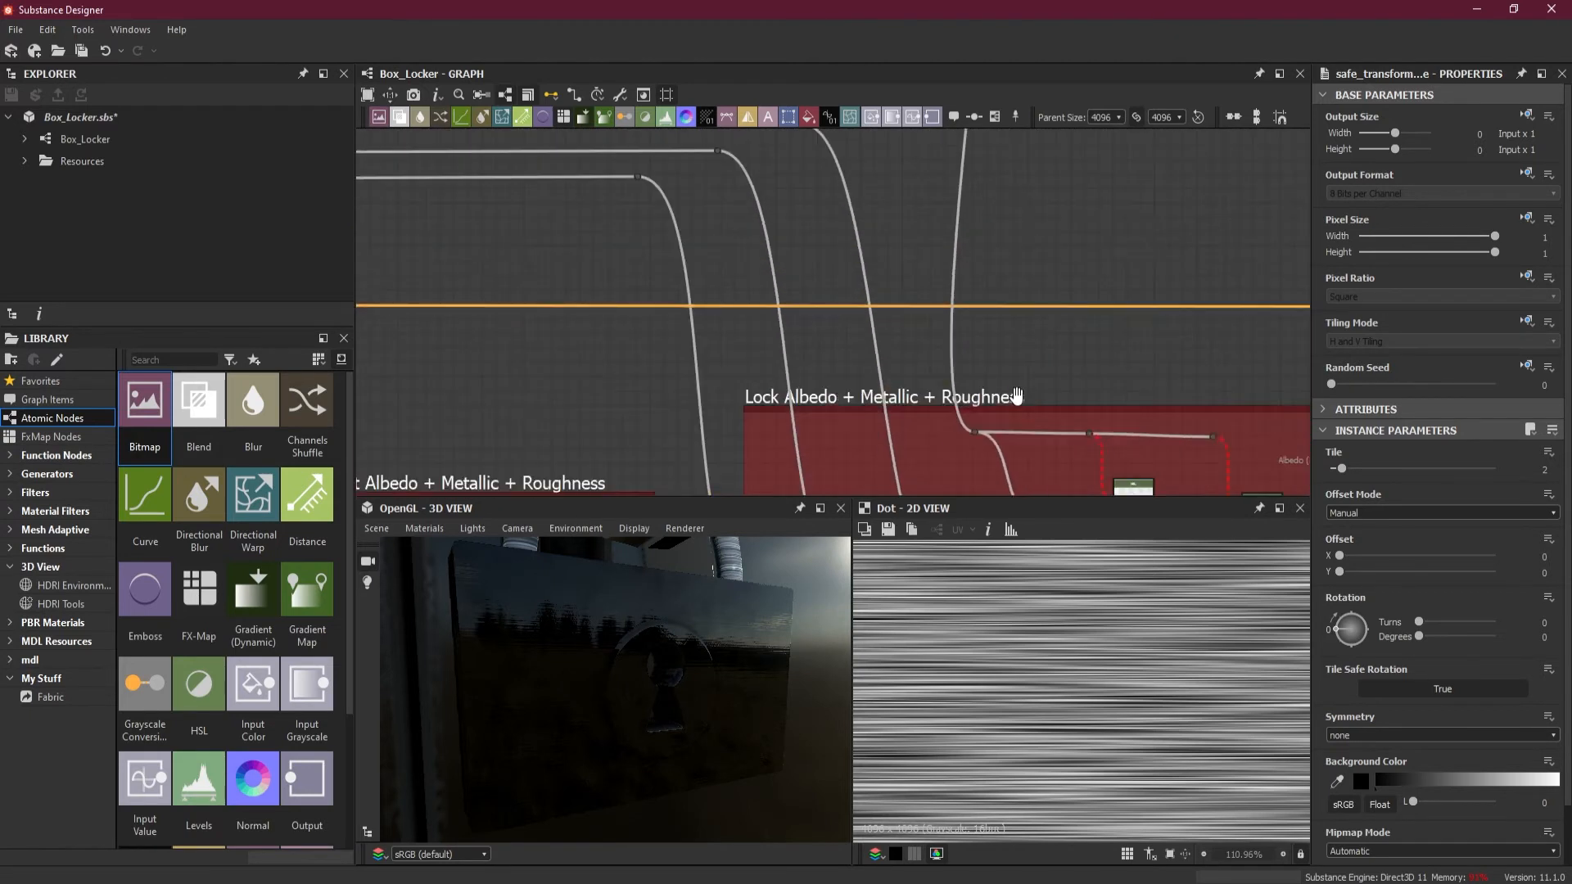
{"action": "left_click_drag", "start_coordinate": [994, 337], "coordinate": [945, 362]}
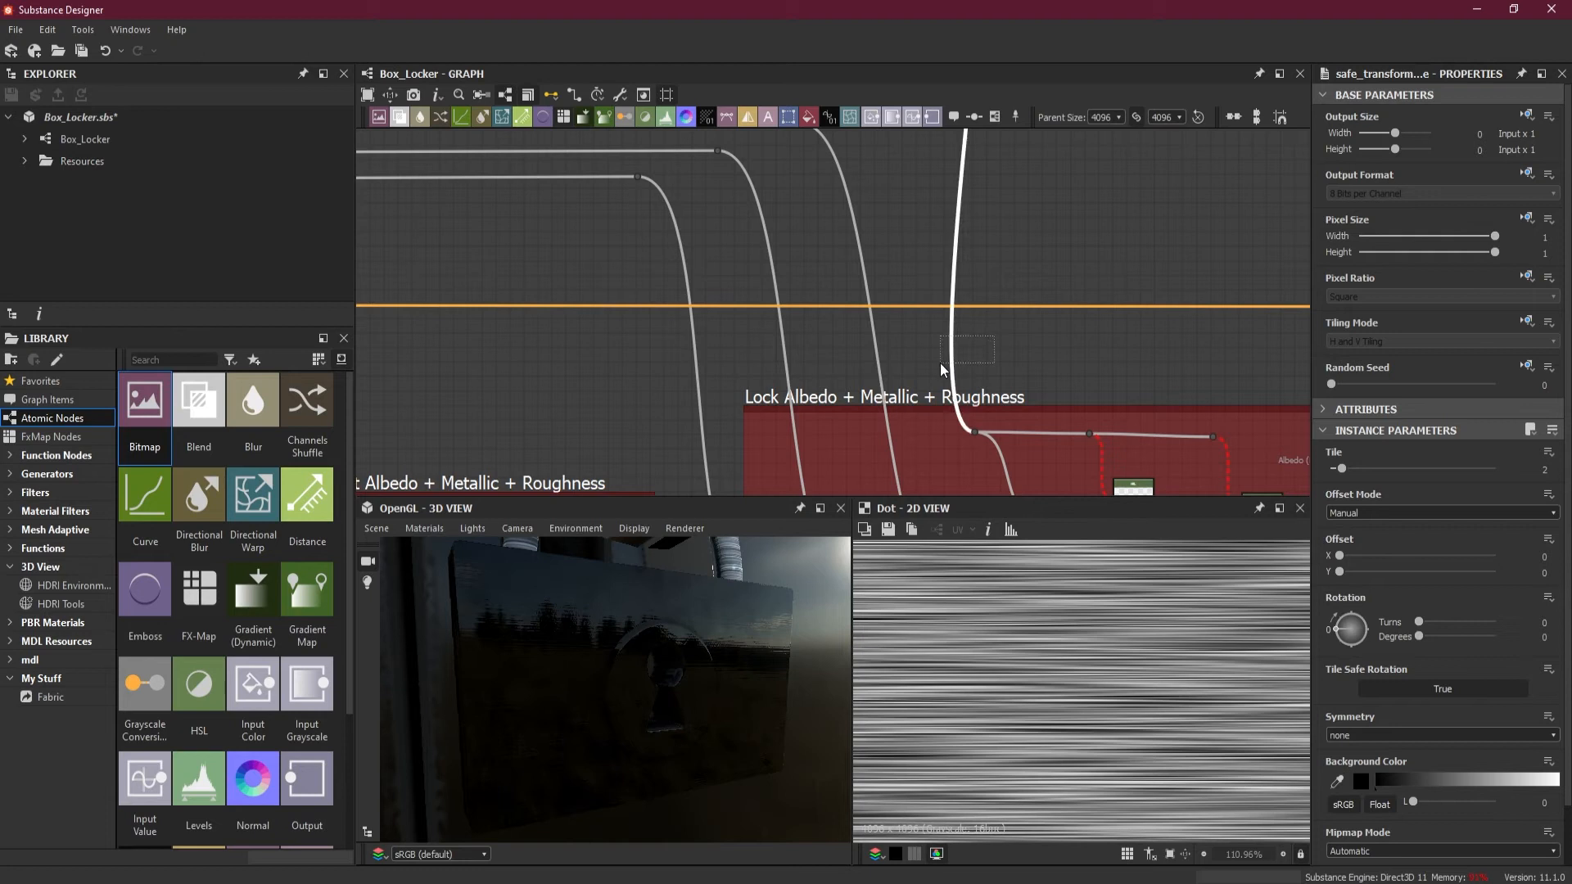
{"action": "left_click_drag", "start_coordinate": [951, 342], "coordinate": [851, 431]}
- Insert a Gradient Map node between the new dot and the existing dot chain in the lock frame
{"action": "scroll", "coordinate": [970, 444], "scroll_direction": "down", "scroll_amount": 3}
{"action": "middle_click_drag", "start_coordinate": [971, 445], "coordinate": [881, 544]}
{"action": "scroll", "coordinate": [887, 384], "scroll_direction": "down", "scroll_amount": 2}
{"action": "scroll", "coordinate": [887, 381], "scroll_direction": "down", "scroll_amount": 1}
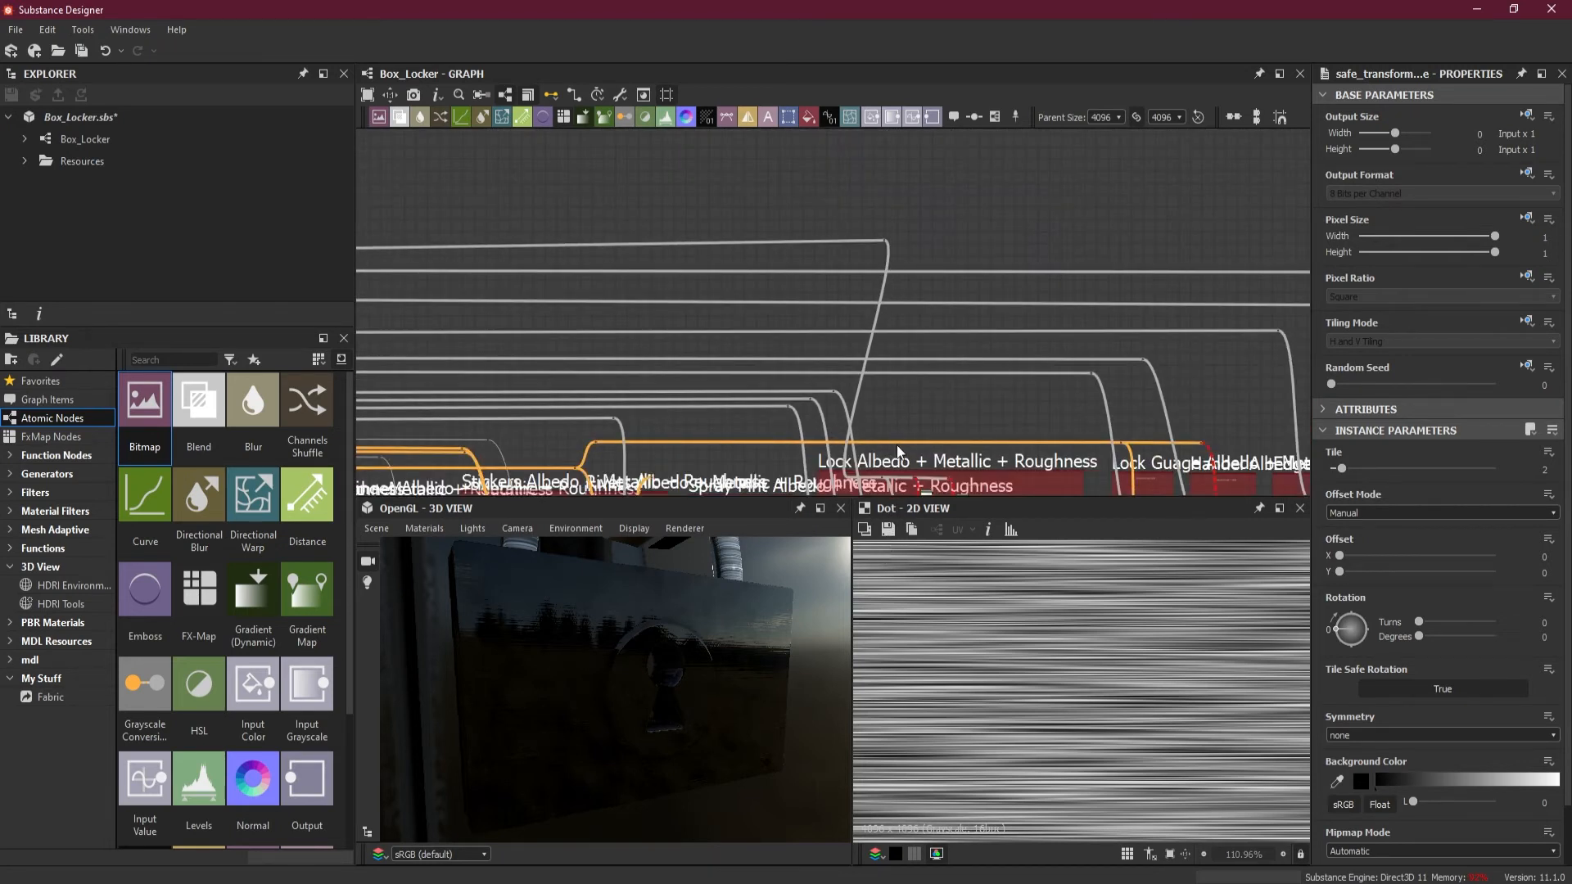
{"action": "middle_click_drag", "start_coordinate": [889, 432], "coordinate": [913, 290]}
{"action": "scroll", "coordinate": [909, 309], "scroll_direction": "up", "scroll_amount": 4}
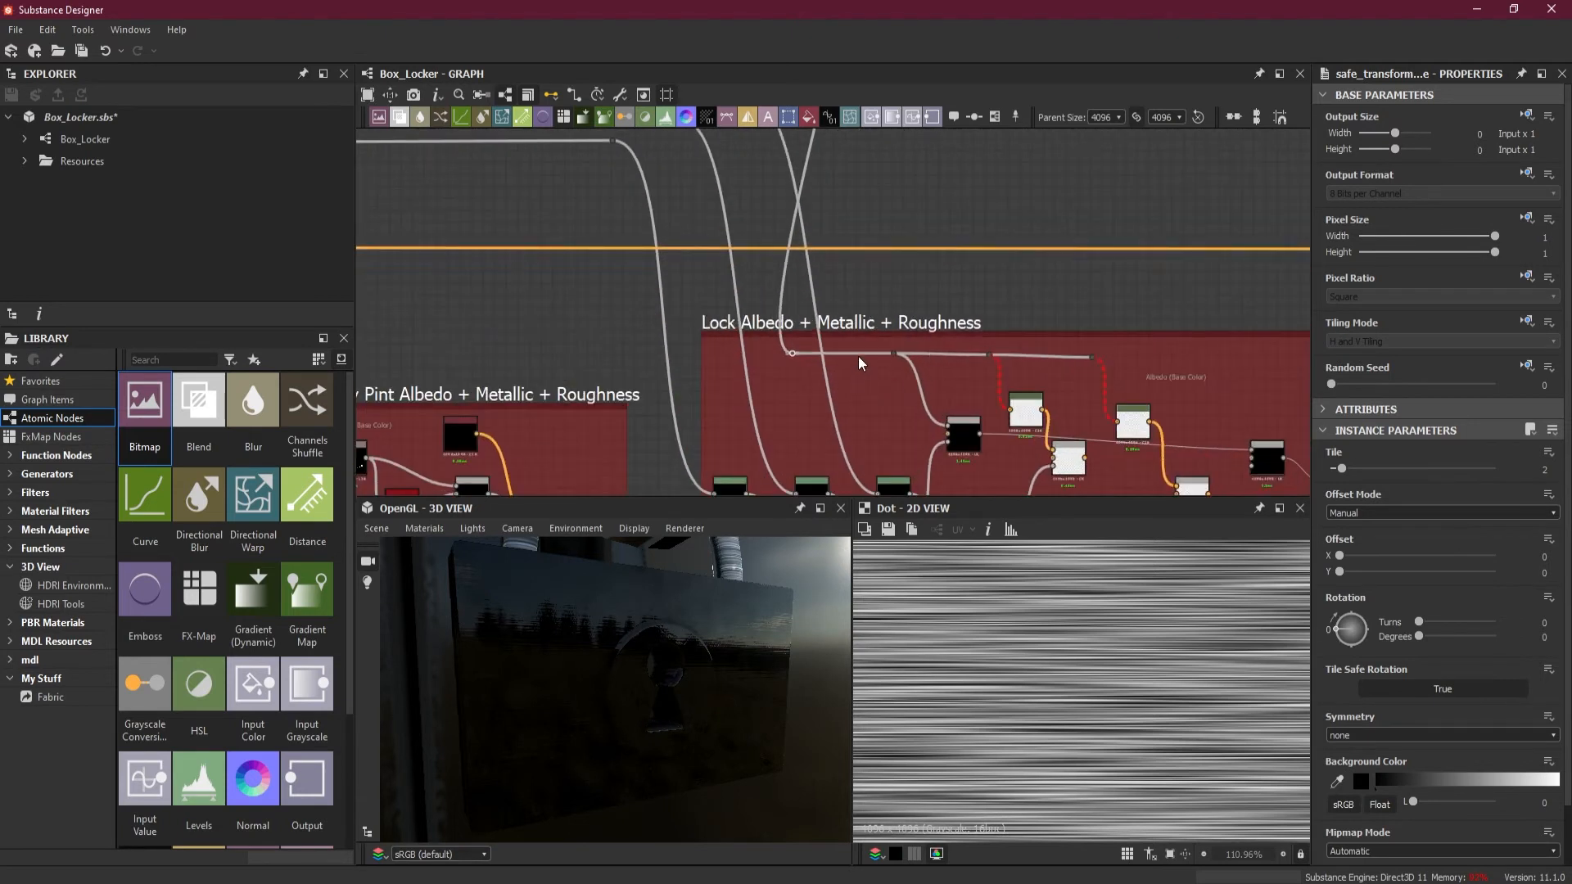
{"action": "left_click_drag", "start_coordinate": [848, 343], "coordinate": [856, 370]}
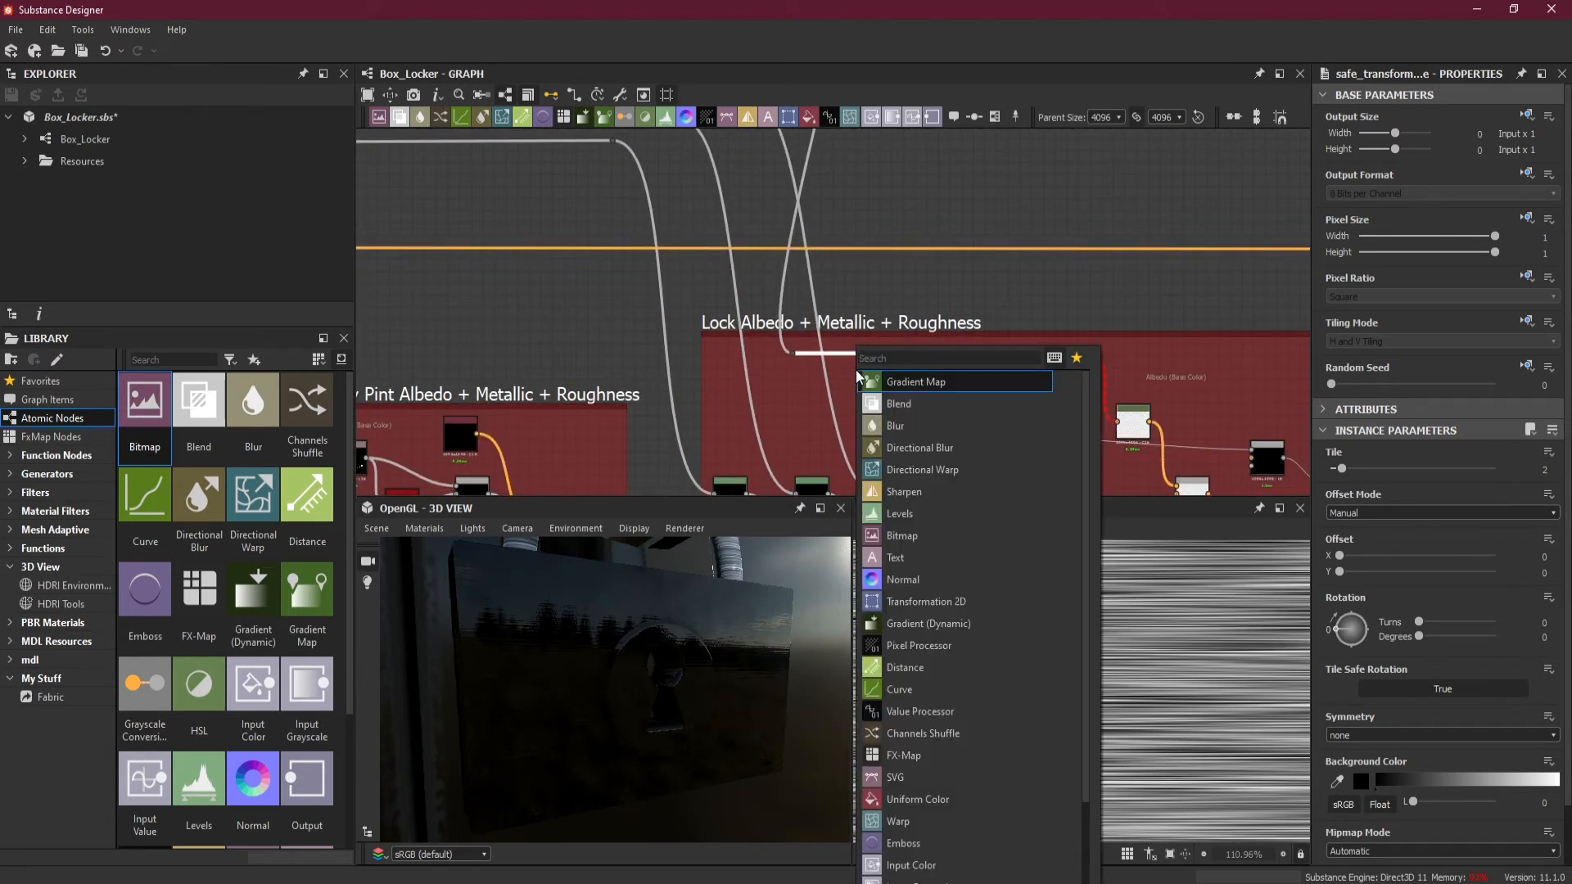
{"action": "type", "text": "g"}
{"action": "left_click", "coordinate": [915, 379]}
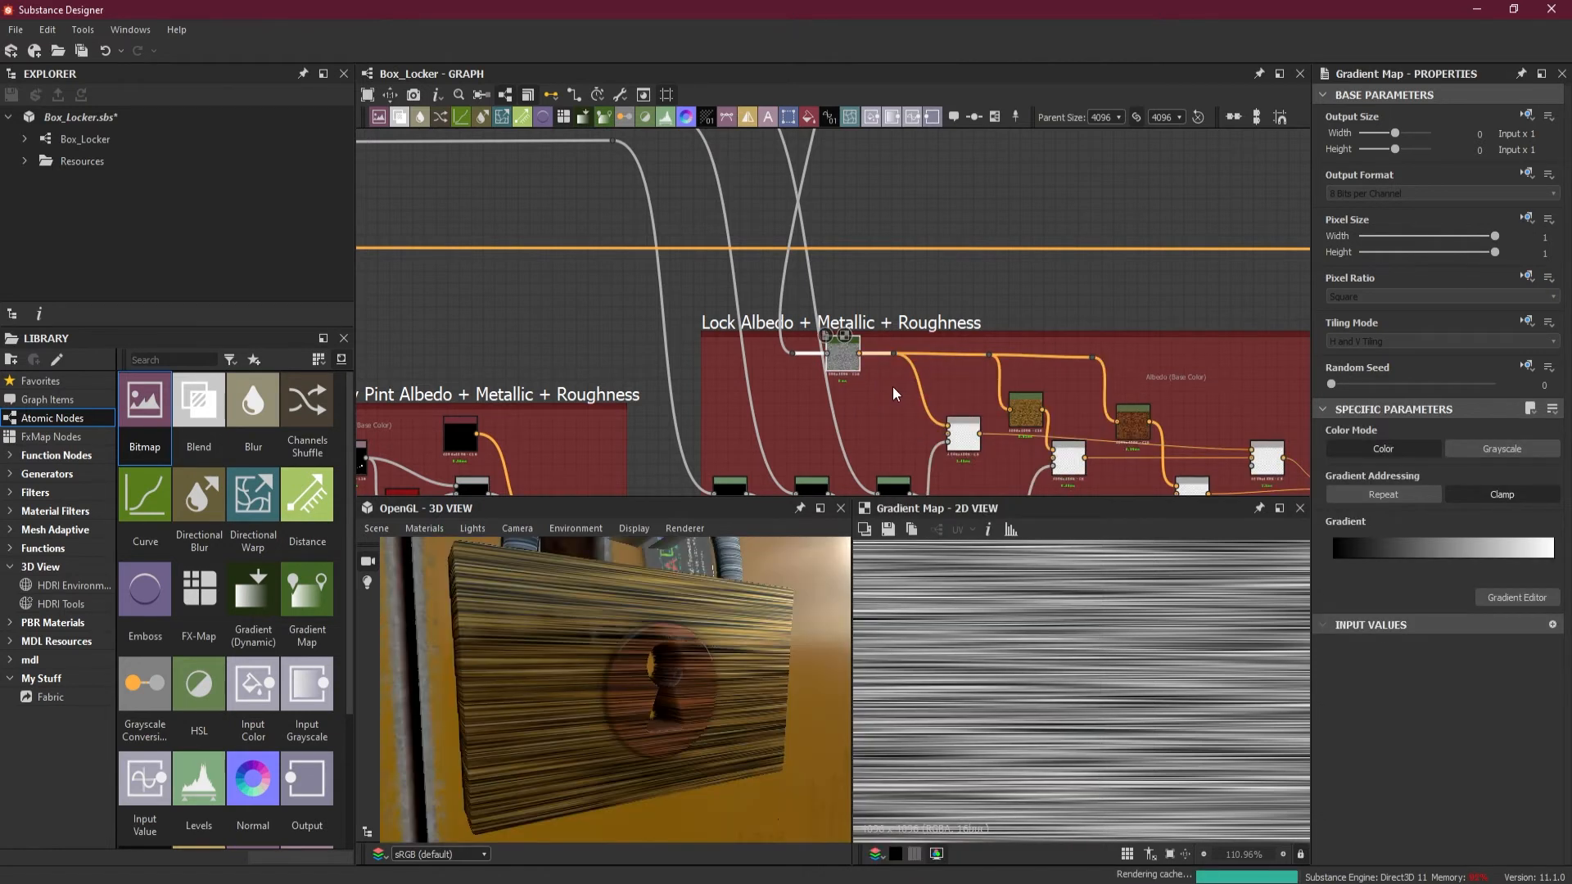
- Move the Gradient Map and its incoming dot node closer to the first branching dot, slightly below the chain
{"action": "left_click_drag", "start_coordinate": [852, 365], "coordinate": [871, 366]}
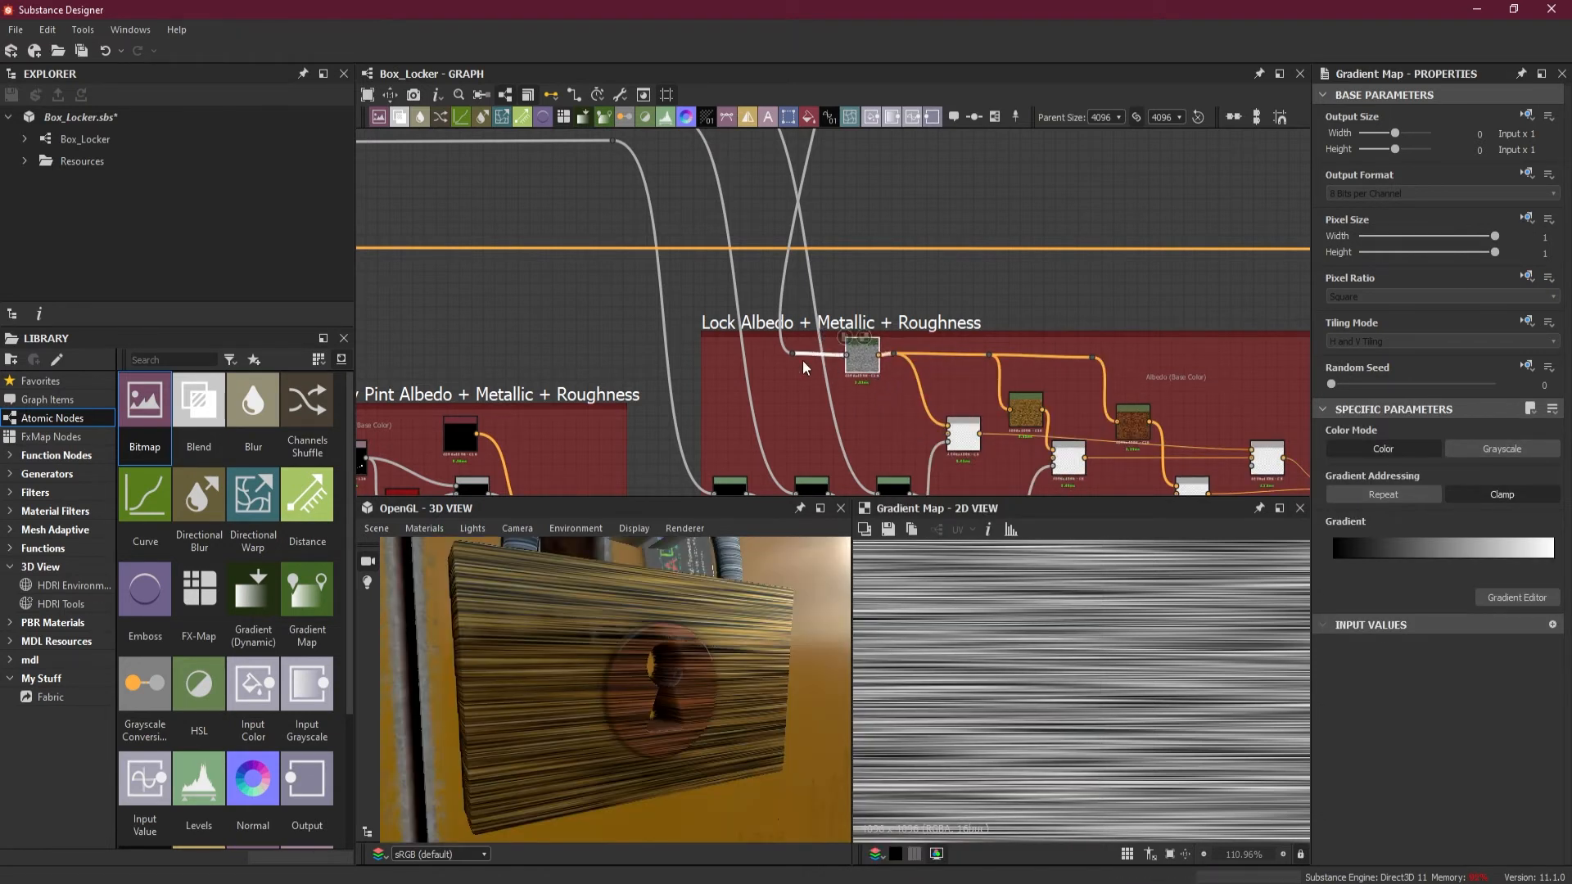
{"action": "middle_click_drag", "start_coordinate": [1042, 414], "coordinate": [936, 394]}
{"action": "scroll", "coordinate": [893, 370], "scroll_direction": "up", "scroll_amount": 3}
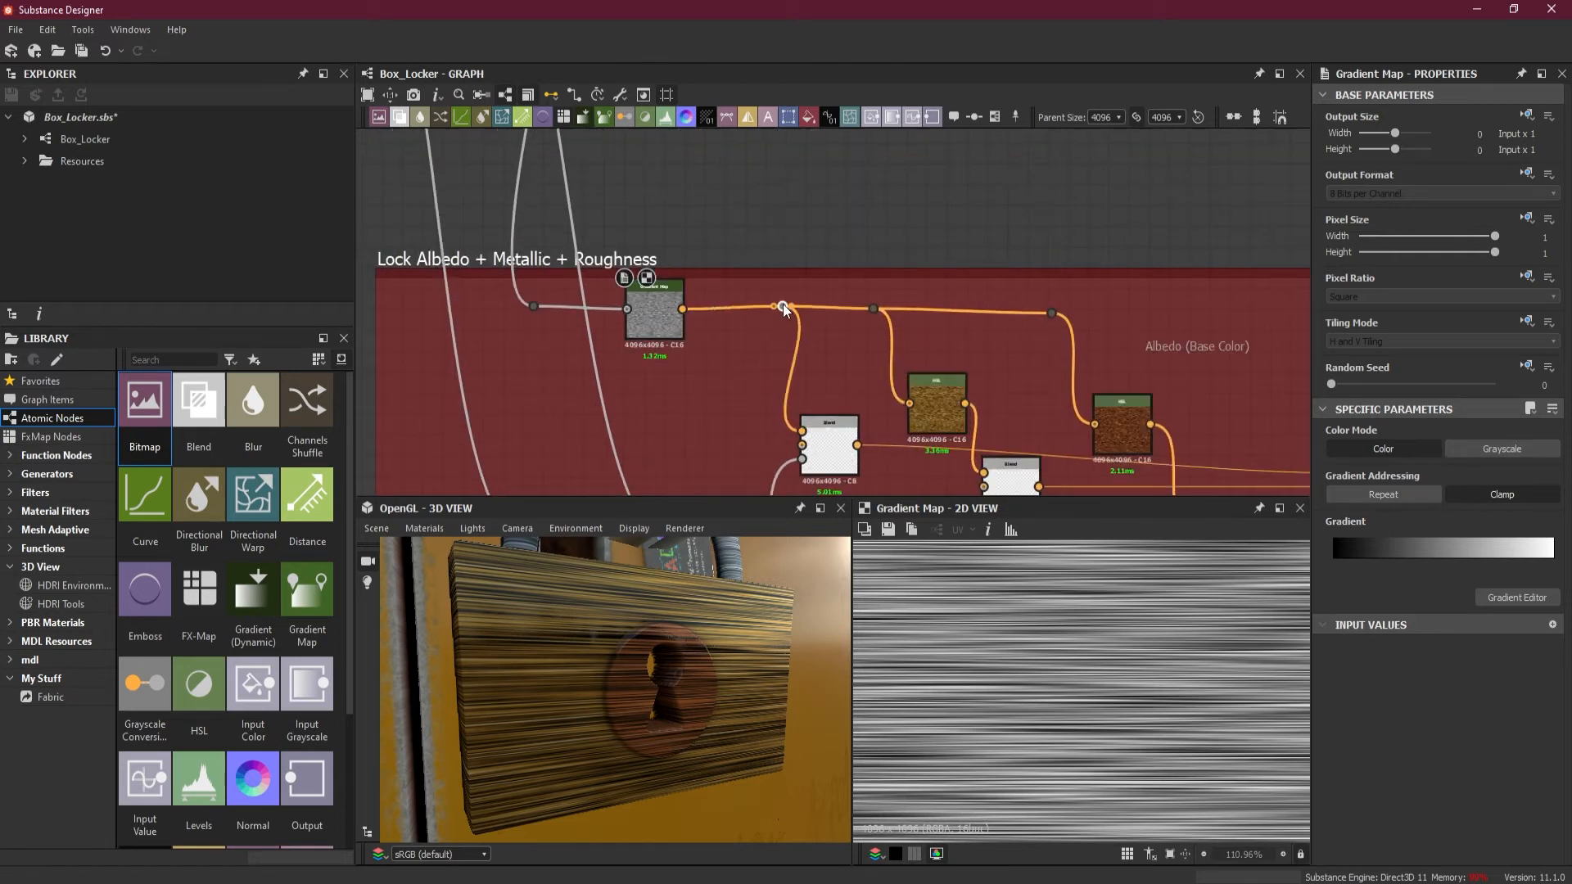
{"action": "left_click_drag", "start_coordinate": [659, 329], "coordinate": [741, 319]}
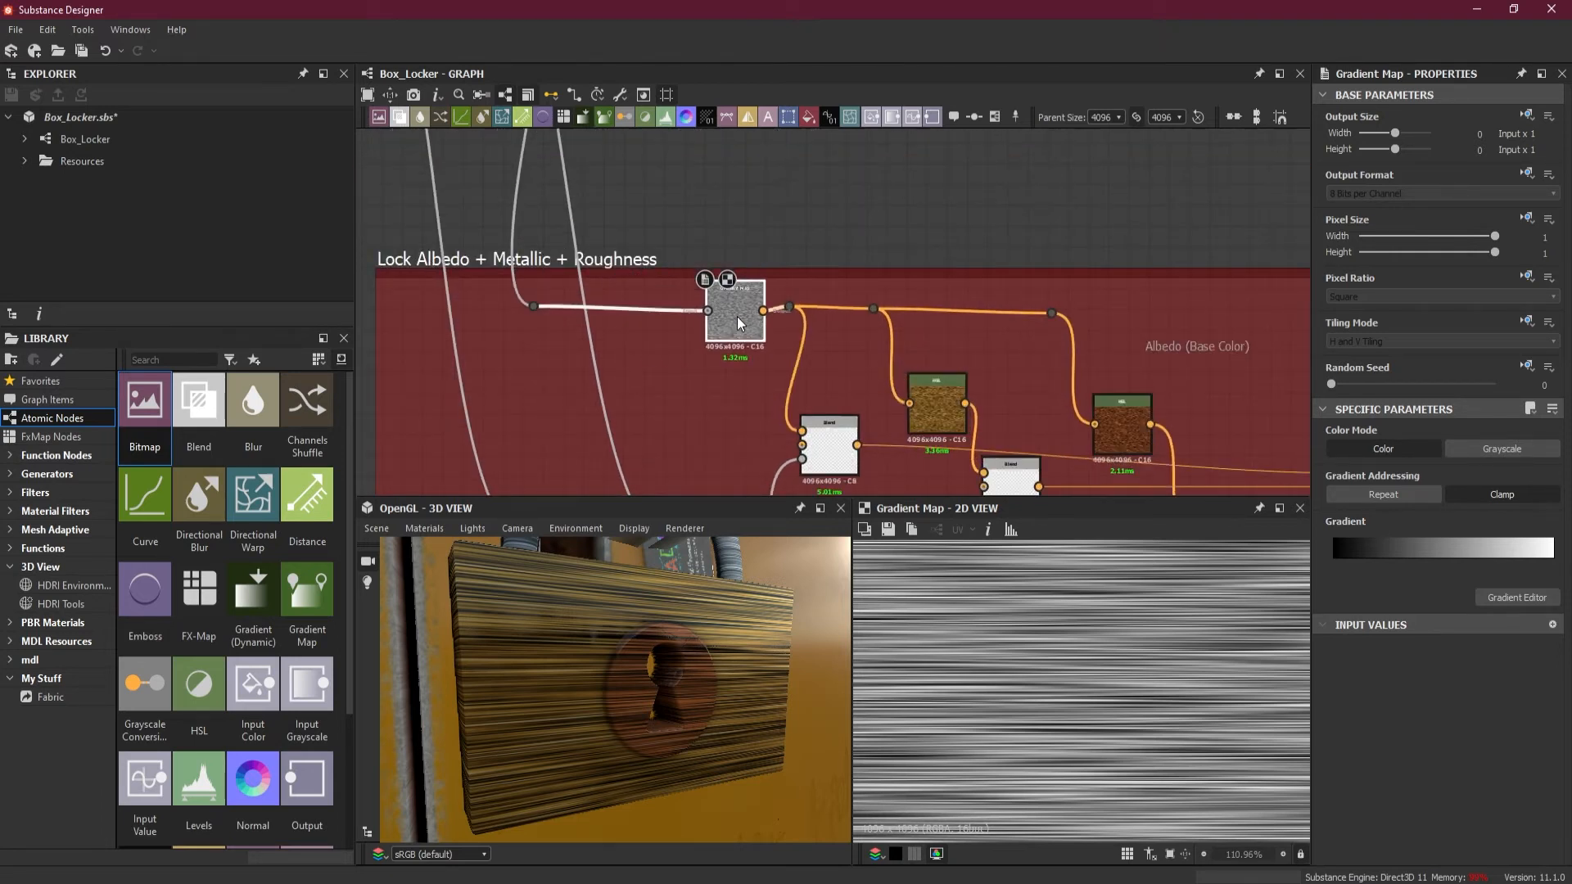
{"action": "left_click_drag", "start_coordinate": [534, 304], "coordinate": [642, 342]}
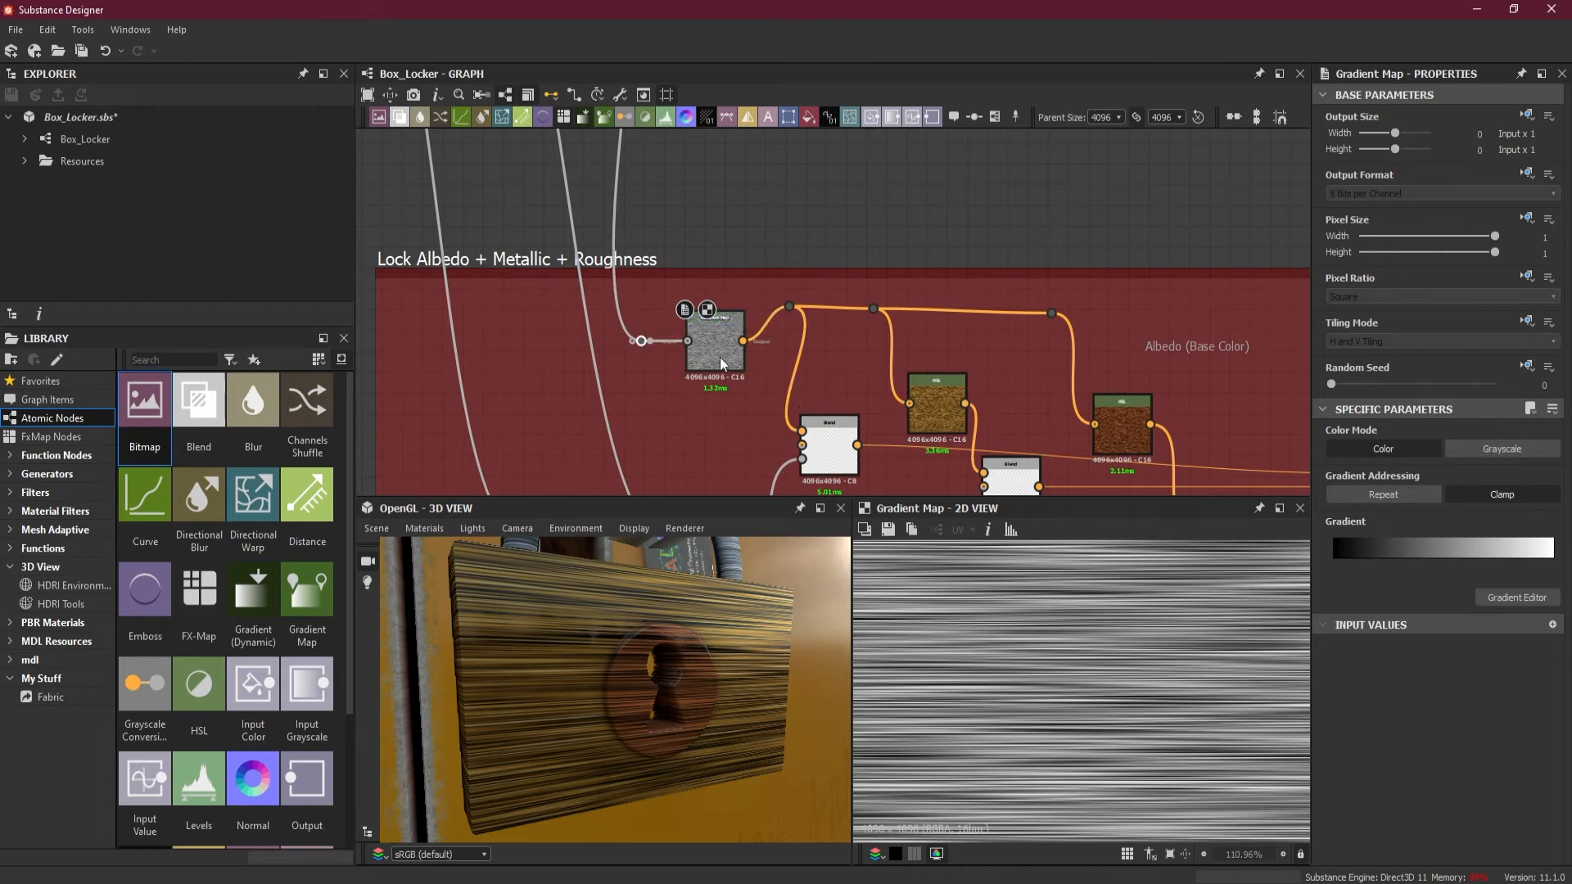
{"action": "middle_click_drag", "start_coordinate": [864, 412], "coordinate": [865, 363]}
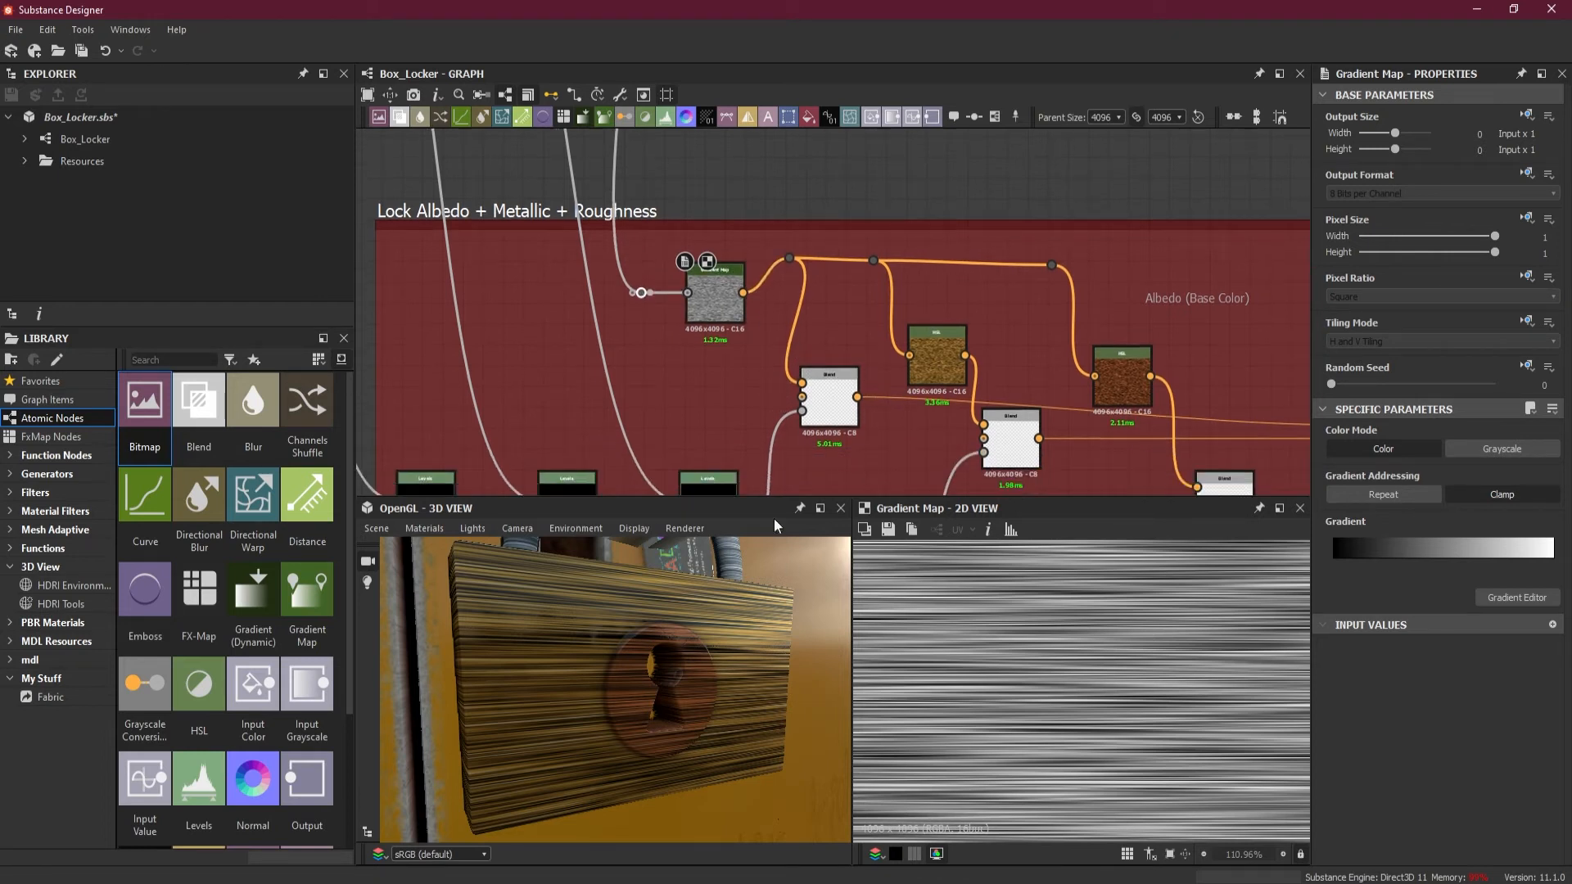
- Delete the gold-colored HSL node between the second dot and its Blend, keeping them linked directly
{"action": "scroll", "coordinate": [789, 371], "scroll_direction": "up", "scroll_amount": 2}
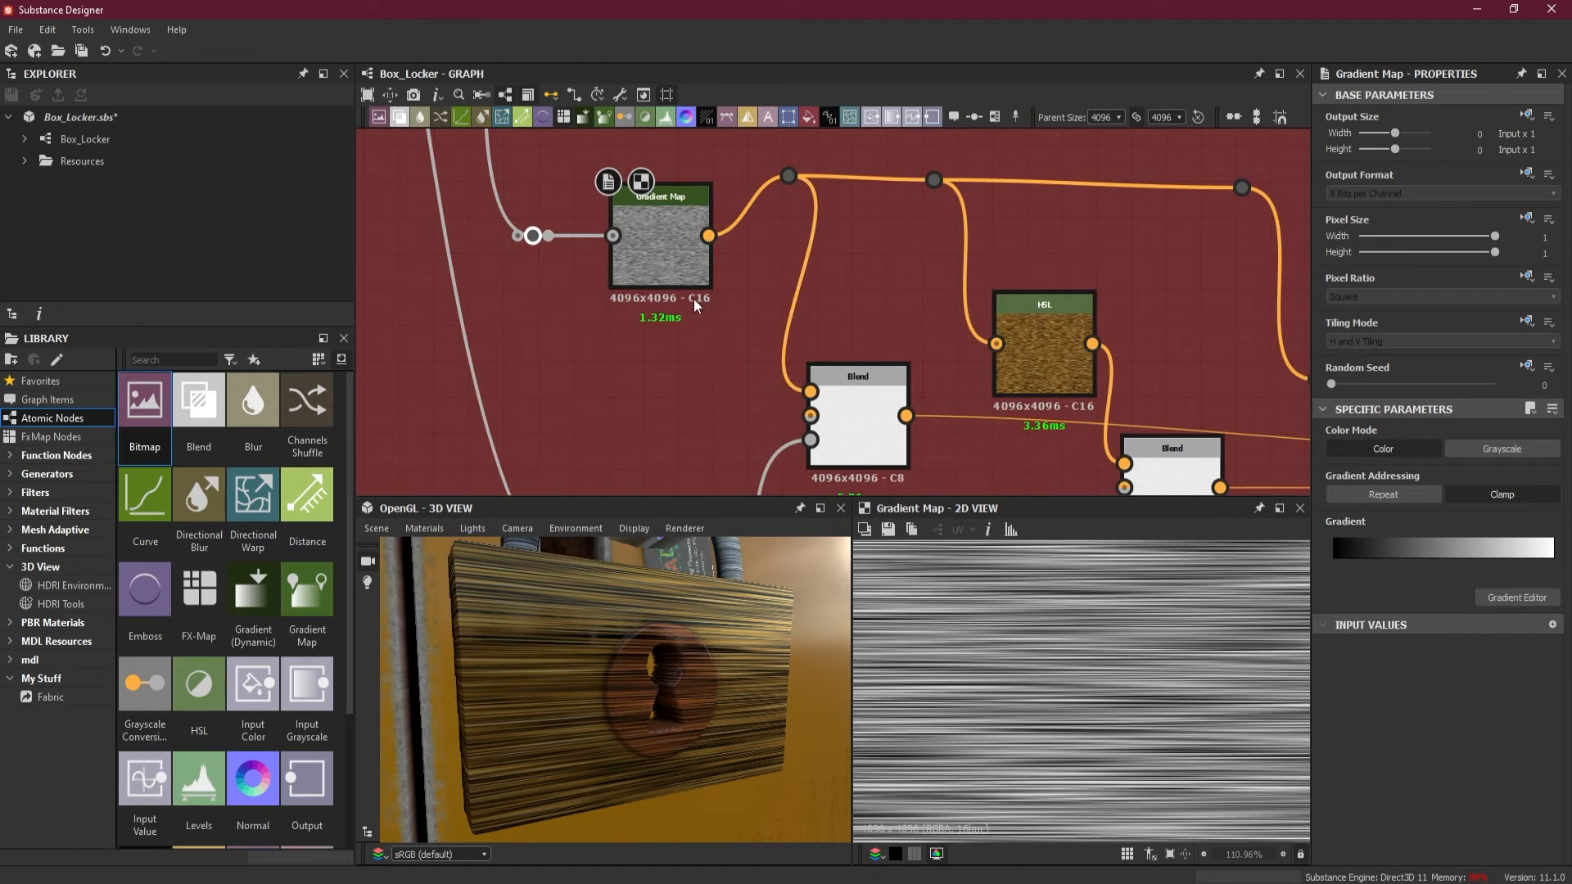
{"action": "left_click", "coordinate": [670, 242]}
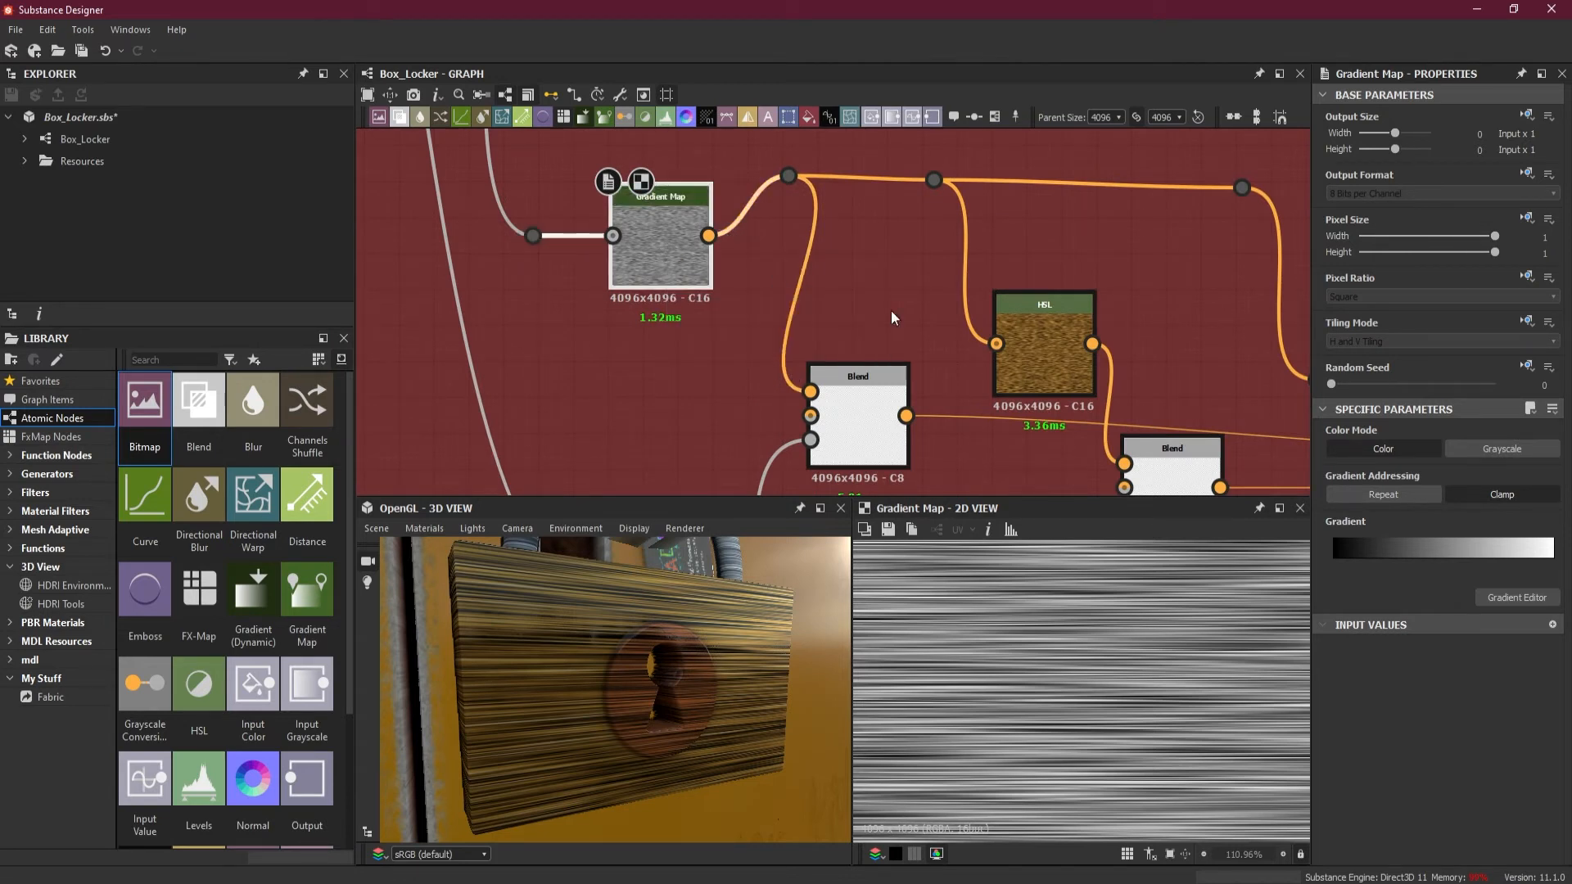
{"action": "left_click", "coordinate": [1051, 360]}
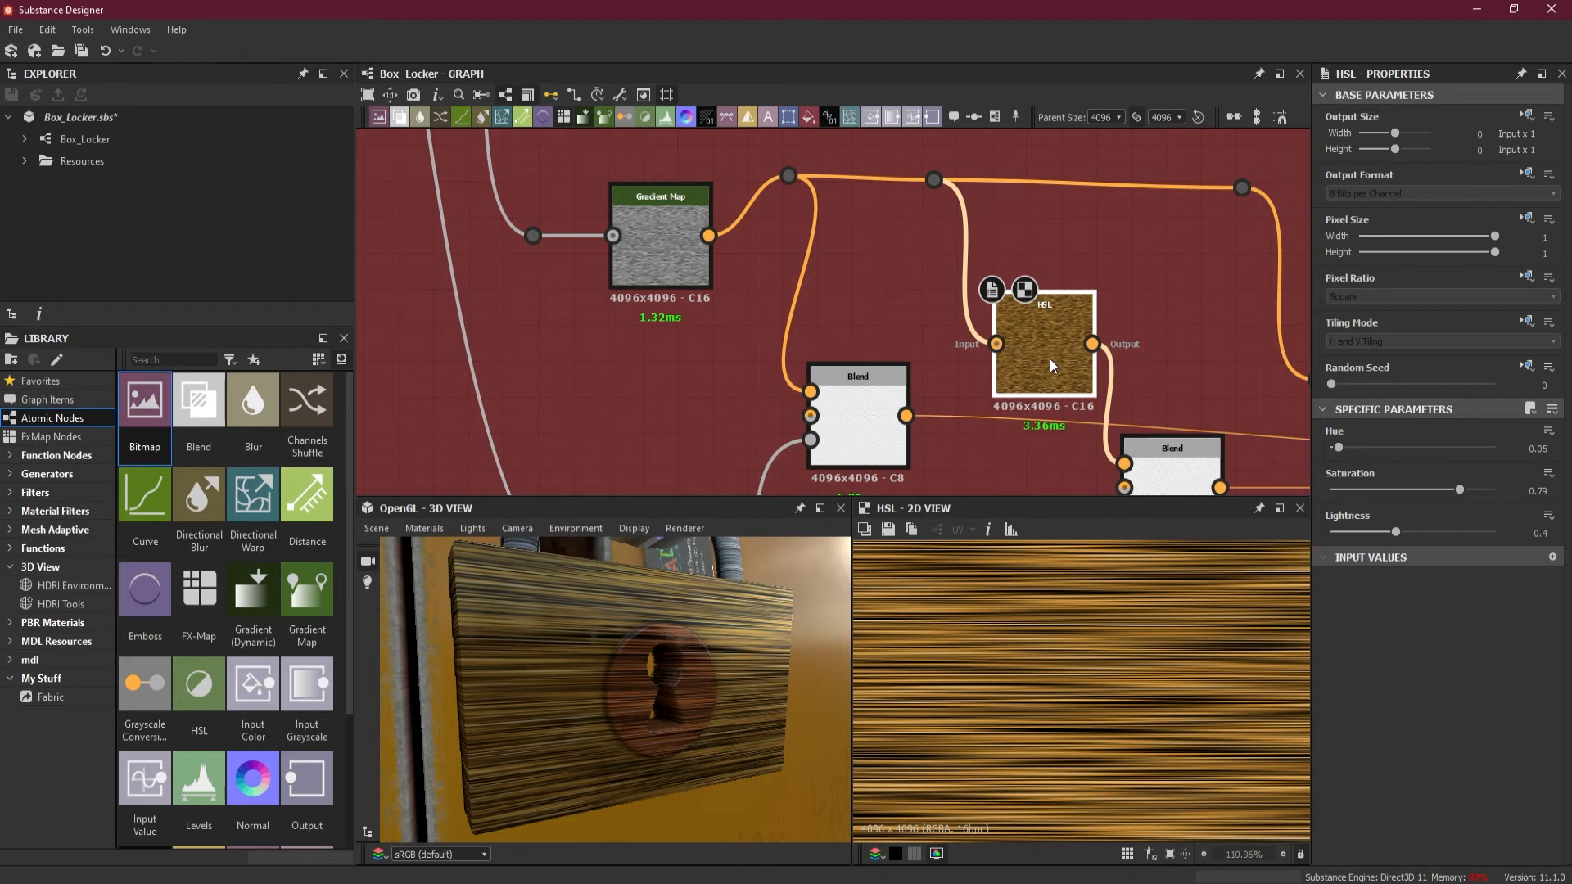
{"action": "key", "text": "Delete"}
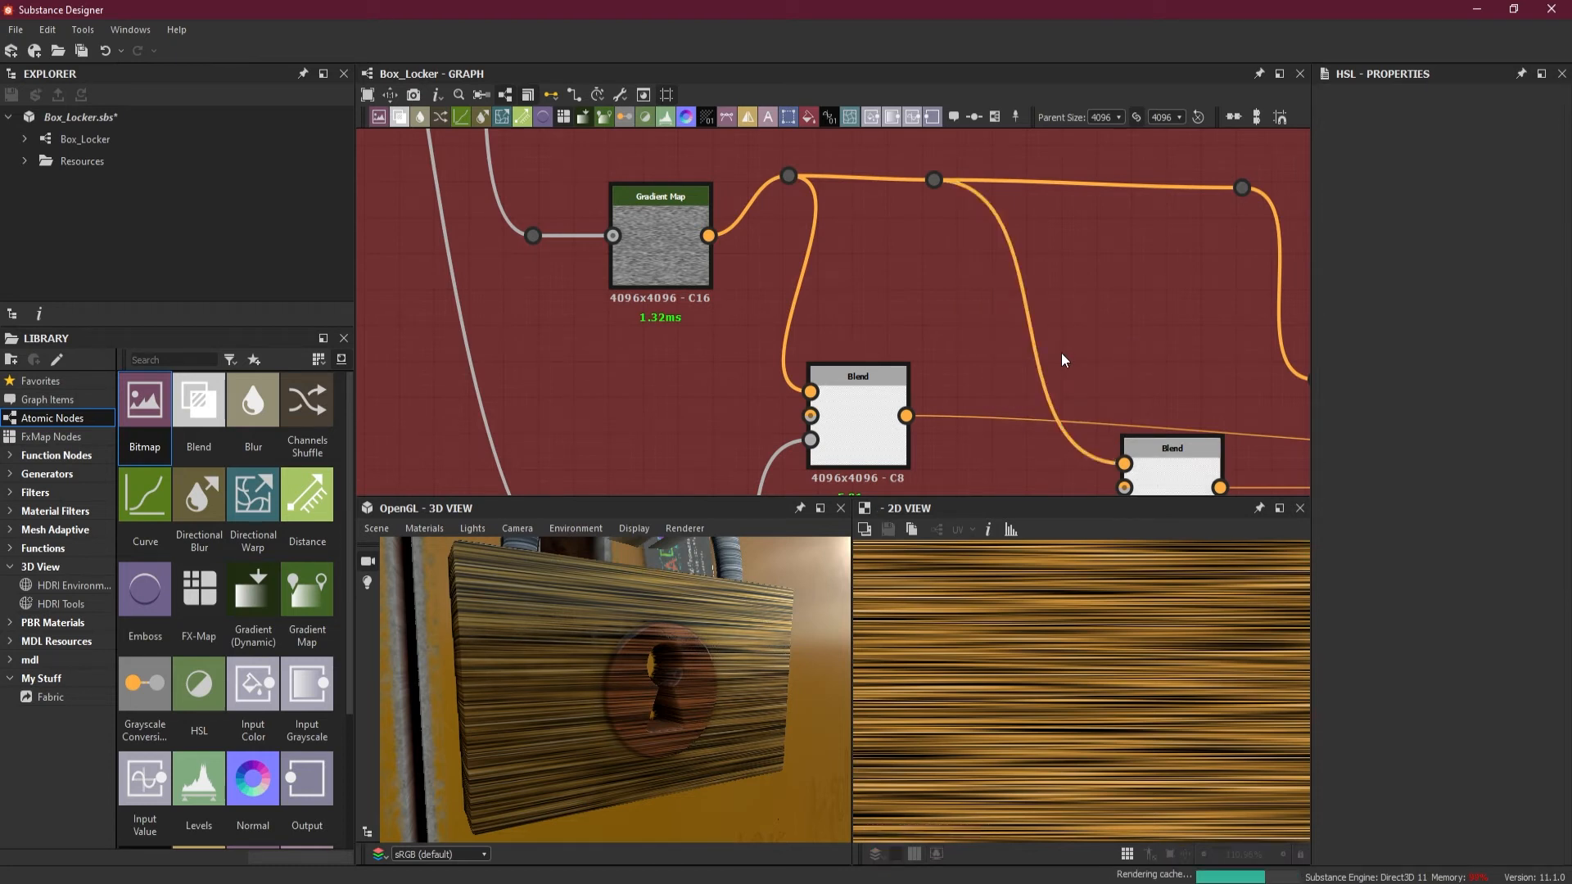
{"action": "left_click_drag", "start_coordinate": [1078, 292], "coordinate": [1012, 336]}
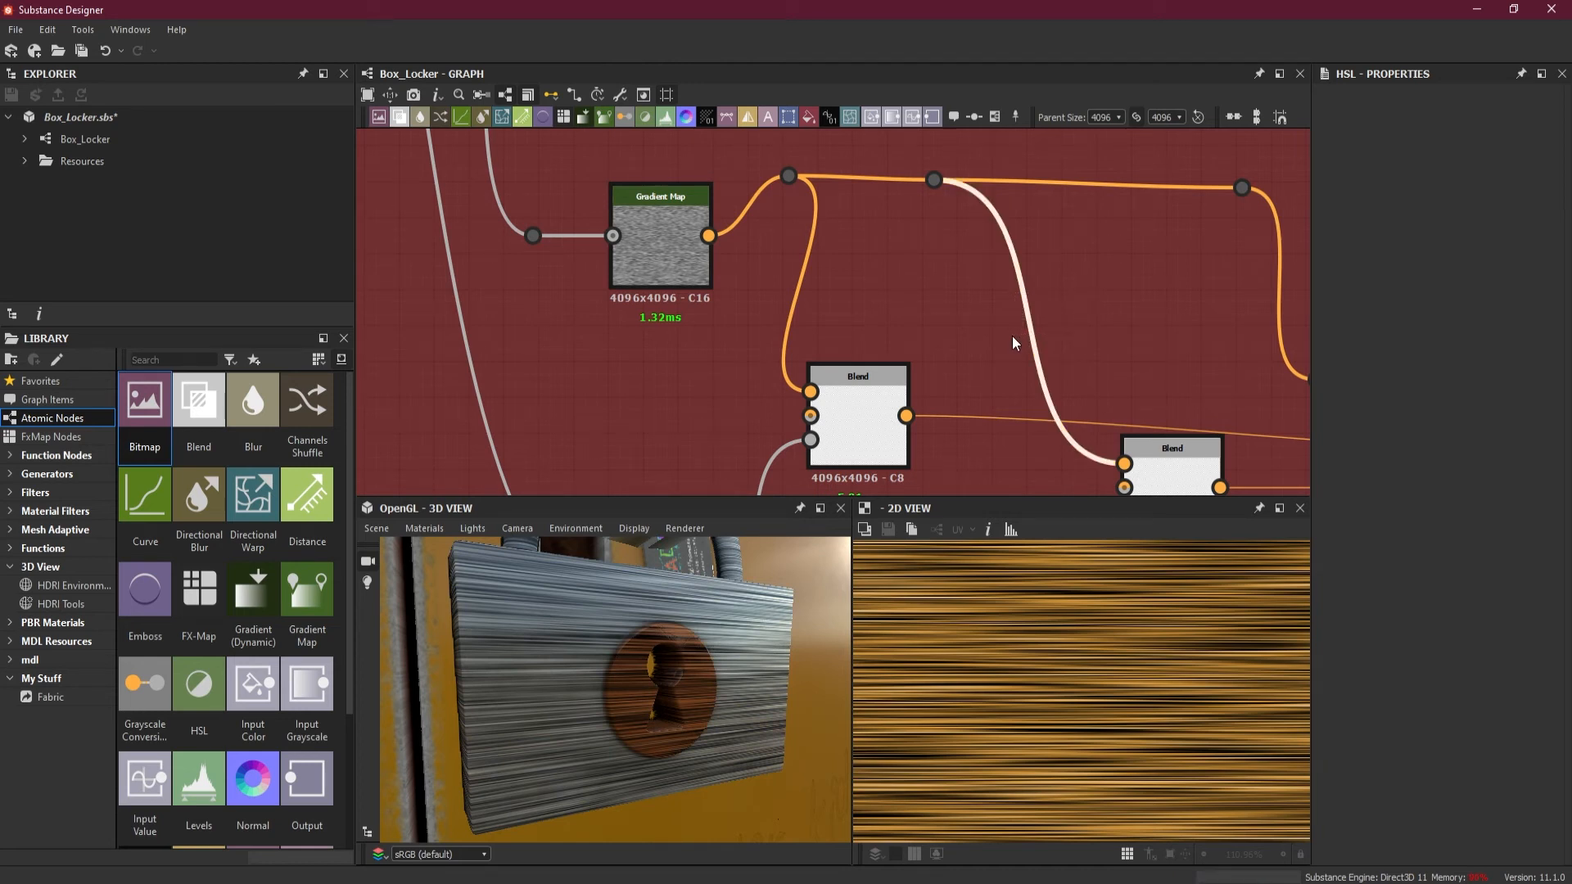
- Examine the Gradient Map, the copper-colored HSL branch and the result of the first Blend in the lock's albedo chain
{"action": "left_click", "coordinate": [663, 246]}
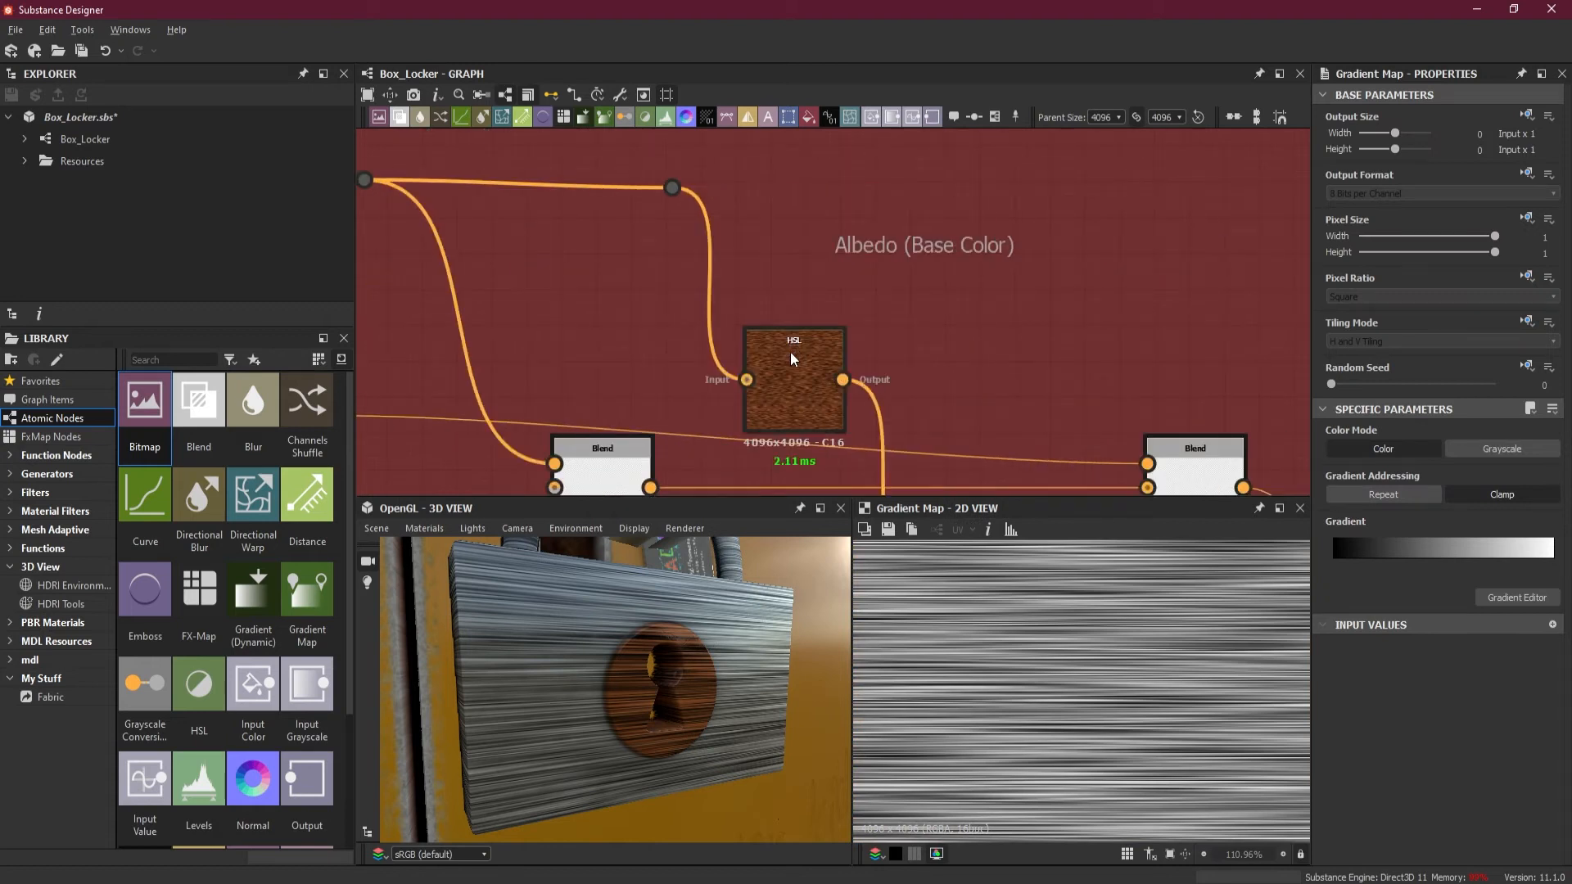
{"action": "scroll", "coordinate": [777, 345], "scroll_direction": "up", "scroll_amount": 3}
{"action": "scroll", "coordinate": [777, 347], "scroll_direction": "down", "scroll_amount": 8}
{"action": "middle_click_drag", "start_coordinate": [685, 354], "coordinate": [888, 355]}
{"action": "scroll", "coordinate": [724, 365], "scroll_direction": "up", "scroll_amount": 1}
{"action": "scroll", "coordinate": [724, 373], "scroll_direction": "up", "scroll_amount": 2}
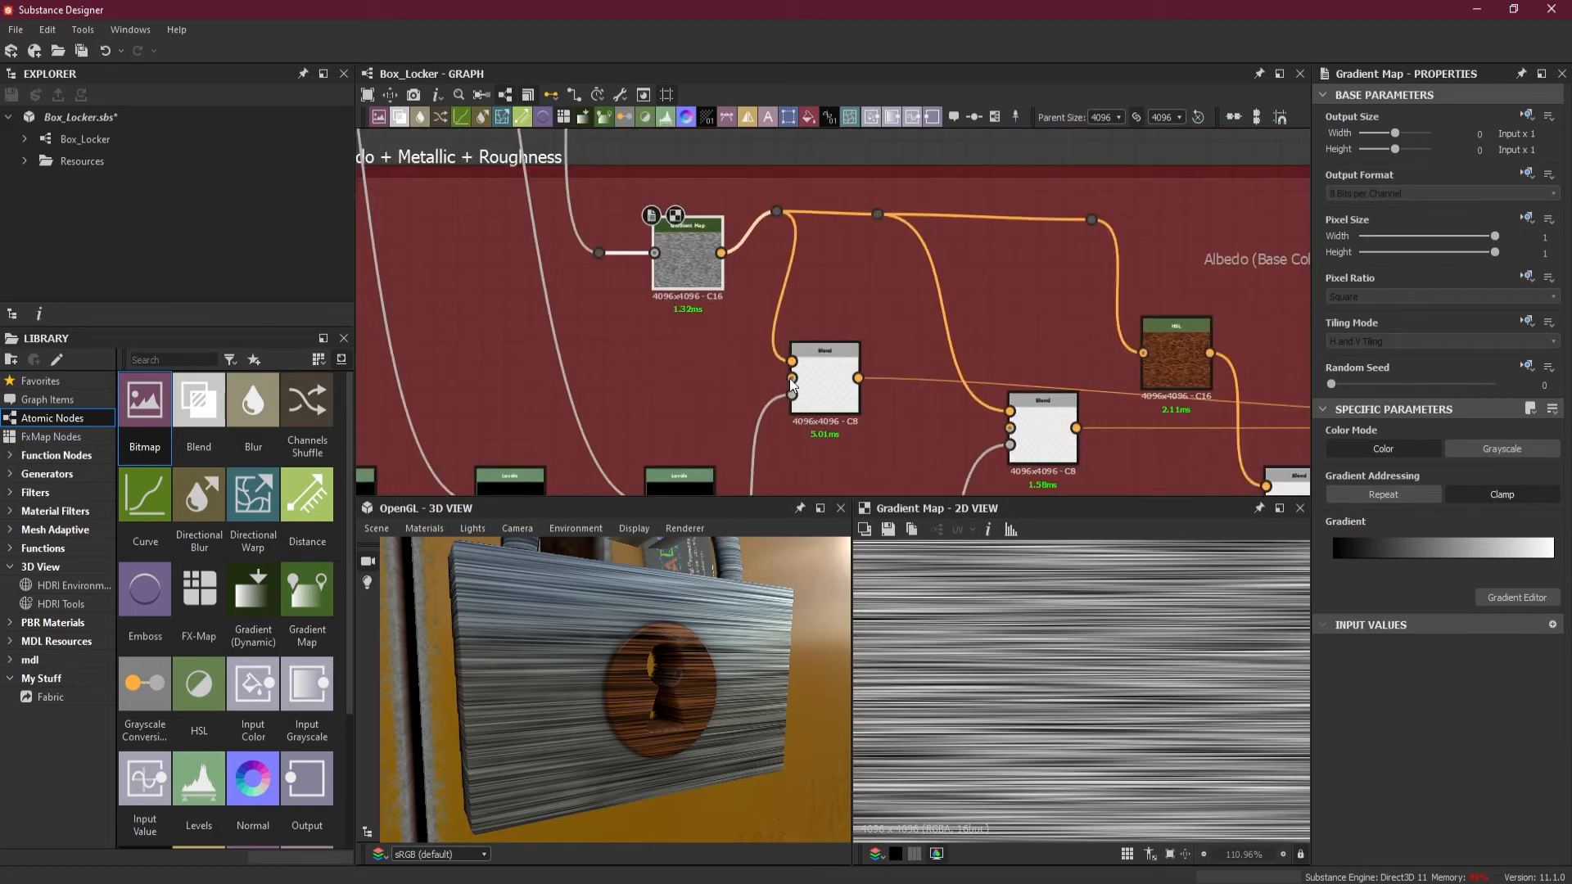
{"action": "left_click", "coordinate": [834, 383]}
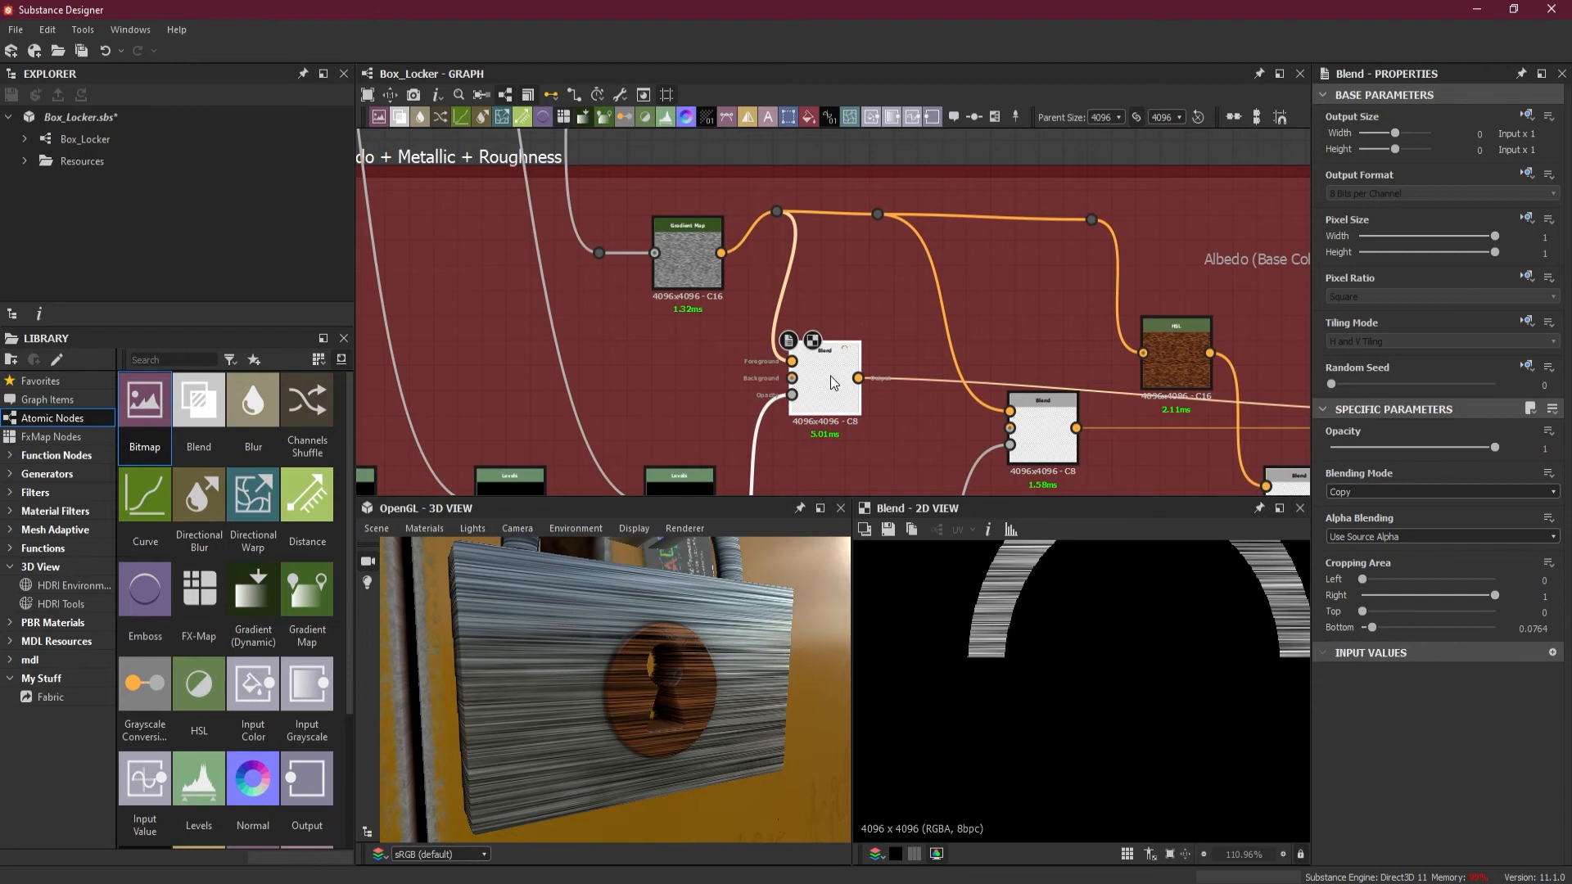
- Examine the shackle mask's brushed pattern in the 2D view and on the padlock's shackle in the 3D view
{"action": "scroll", "coordinate": [833, 383], "scroll_direction": "up", "scroll_amount": 2}
{"action": "middle_click_drag", "start_coordinate": [1134, 595], "coordinate": [1103, 721]}
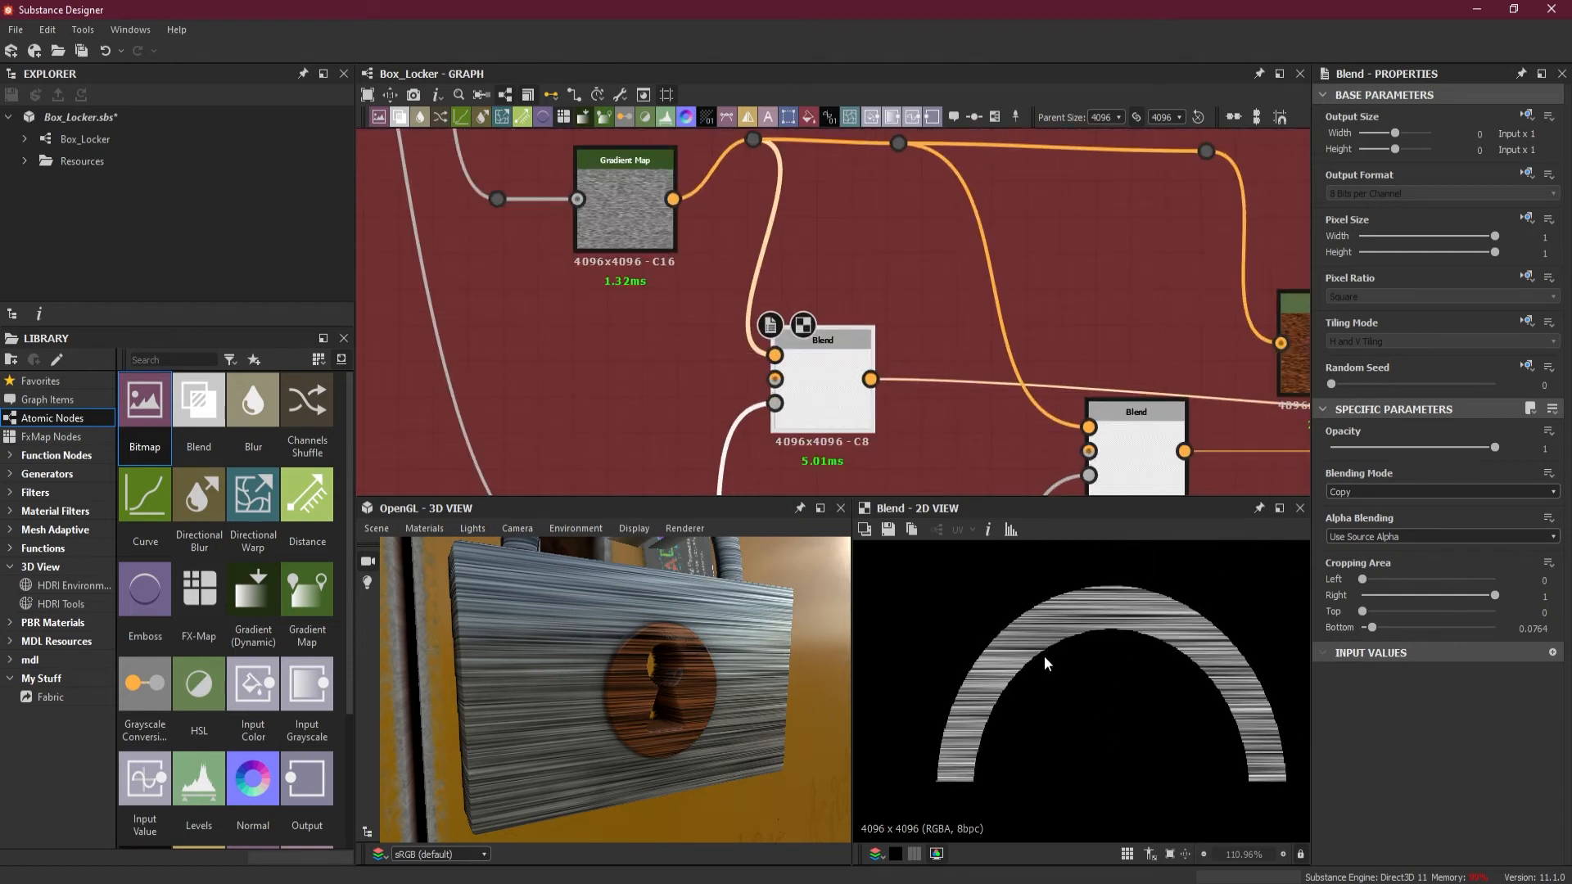
{"action": "scroll", "coordinate": [688, 650], "scroll_direction": "down", "scroll_amount": 4}
{"action": "left_click_drag", "start_coordinate": [691, 637], "coordinate": [671, 714]}
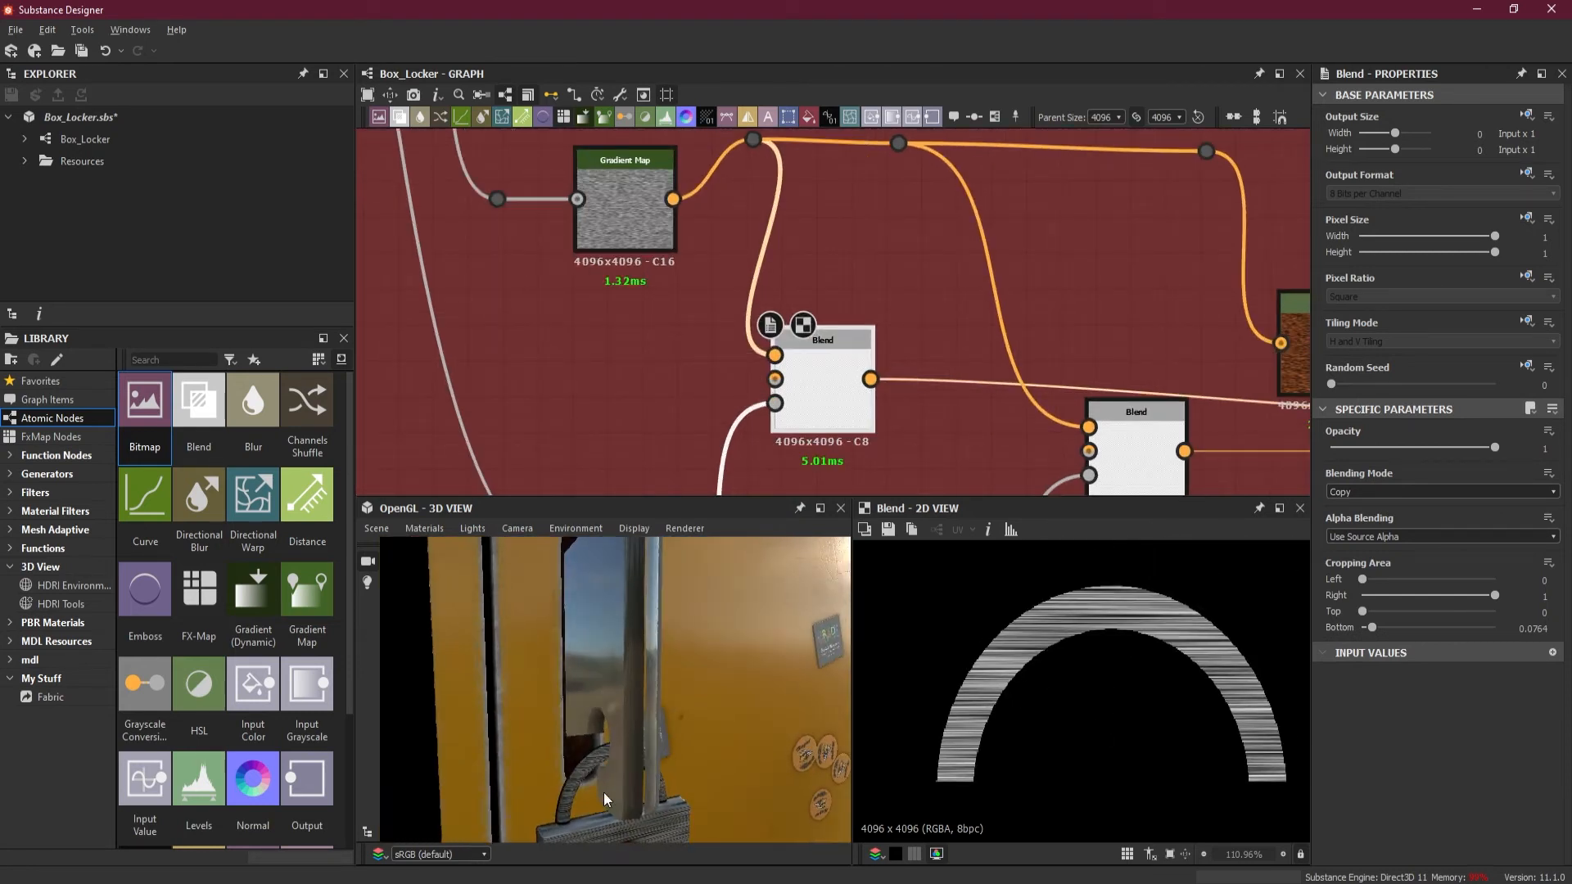
{"action": "middle_click_drag", "start_coordinate": [603, 792], "coordinate": [622, 739]}
{"action": "right_click_drag", "start_coordinate": [622, 735], "coordinate": [611, 489]}
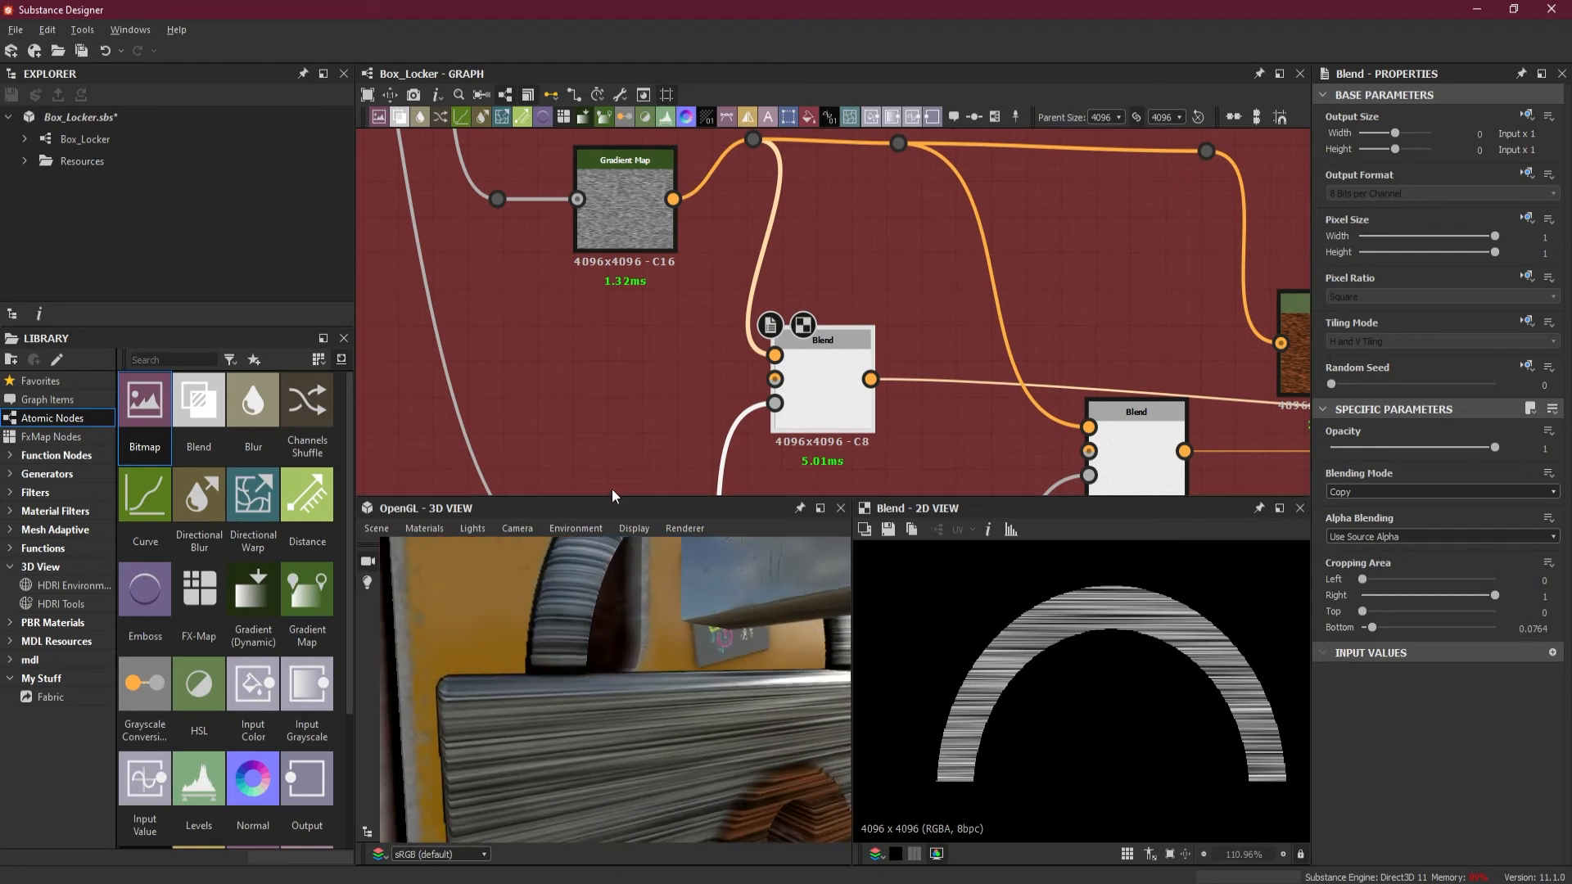
{"action": "middle_click_drag", "start_coordinate": [647, 550], "coordinate": [652, 624]}
{"action": "left_click_drag", "start_coordinate": [652, 624], "coordinate": [650, 603]}
- Shift the shackle's Blend slightly aside and insert a Levels node on the link between the first branching dot and that Blend
{"action": "left_click_drag", "start_coordinate": [797, 427], "coordinate": [847, 420]}
{"action": "left_click_drag", "start_coordinate": [843, 222], "coordinate": [750, 272]}
{"action": "key", "text": "space"}
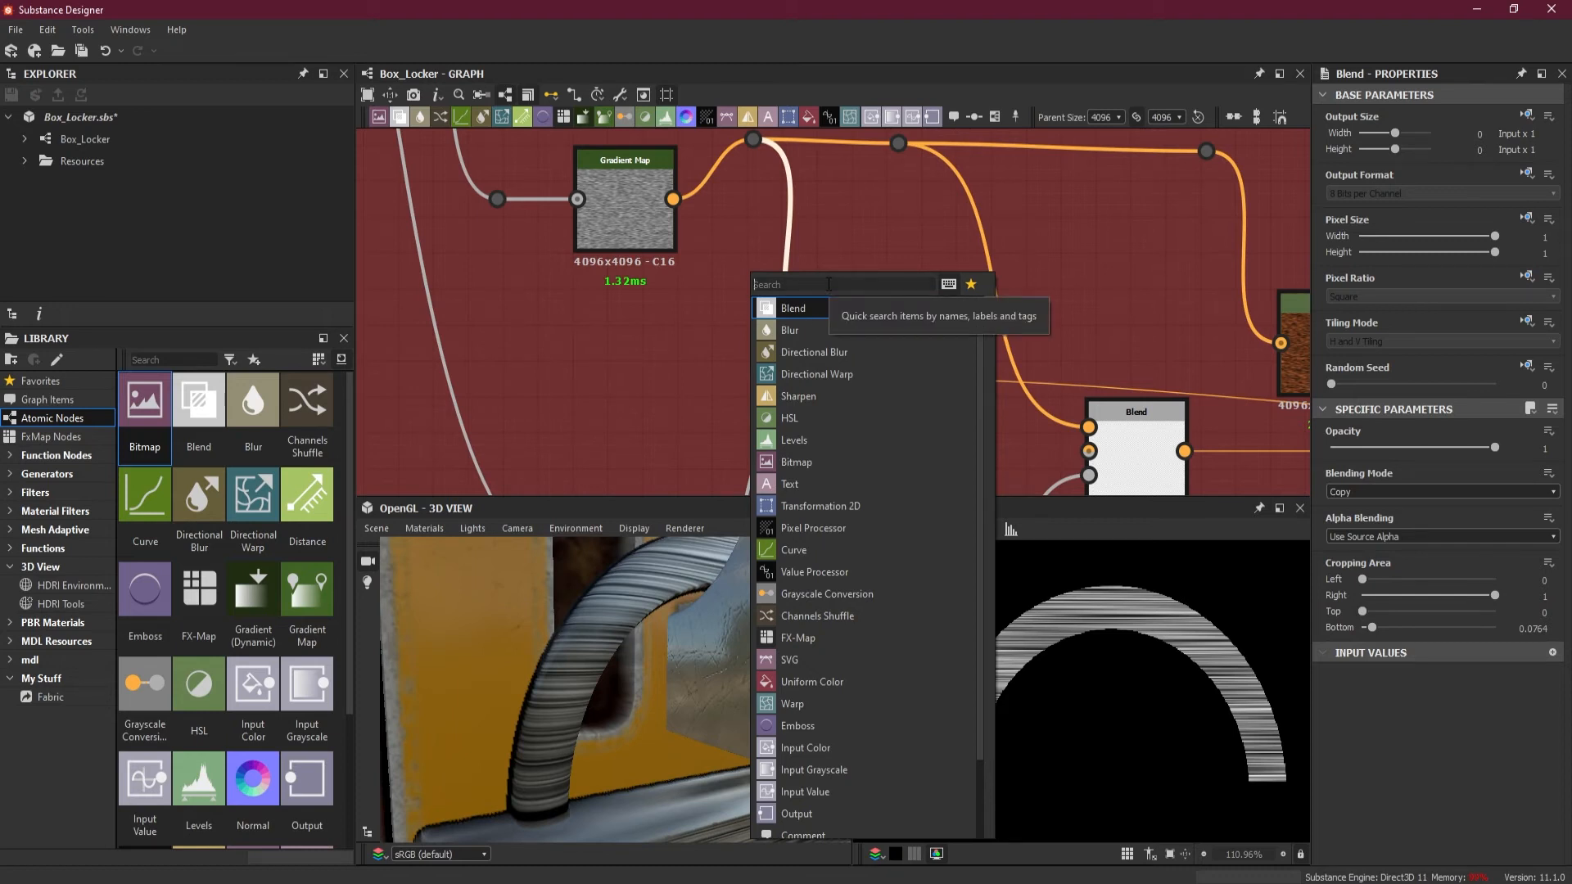
{"action": "type", "text": "lev"}
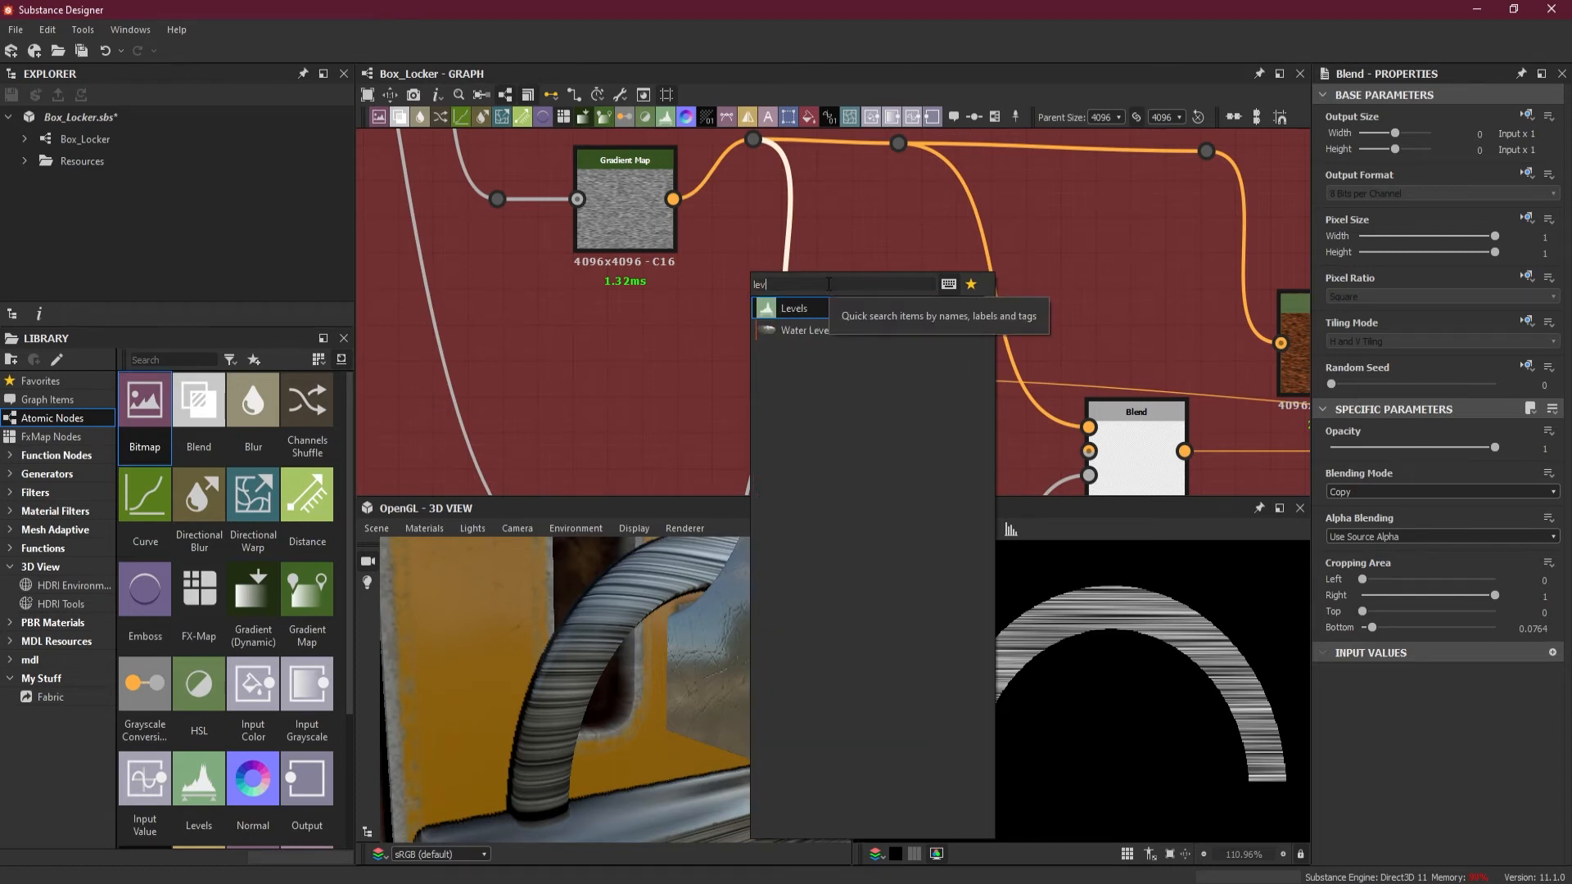
{"action": "left_click", "coordinate": [802, 310]}
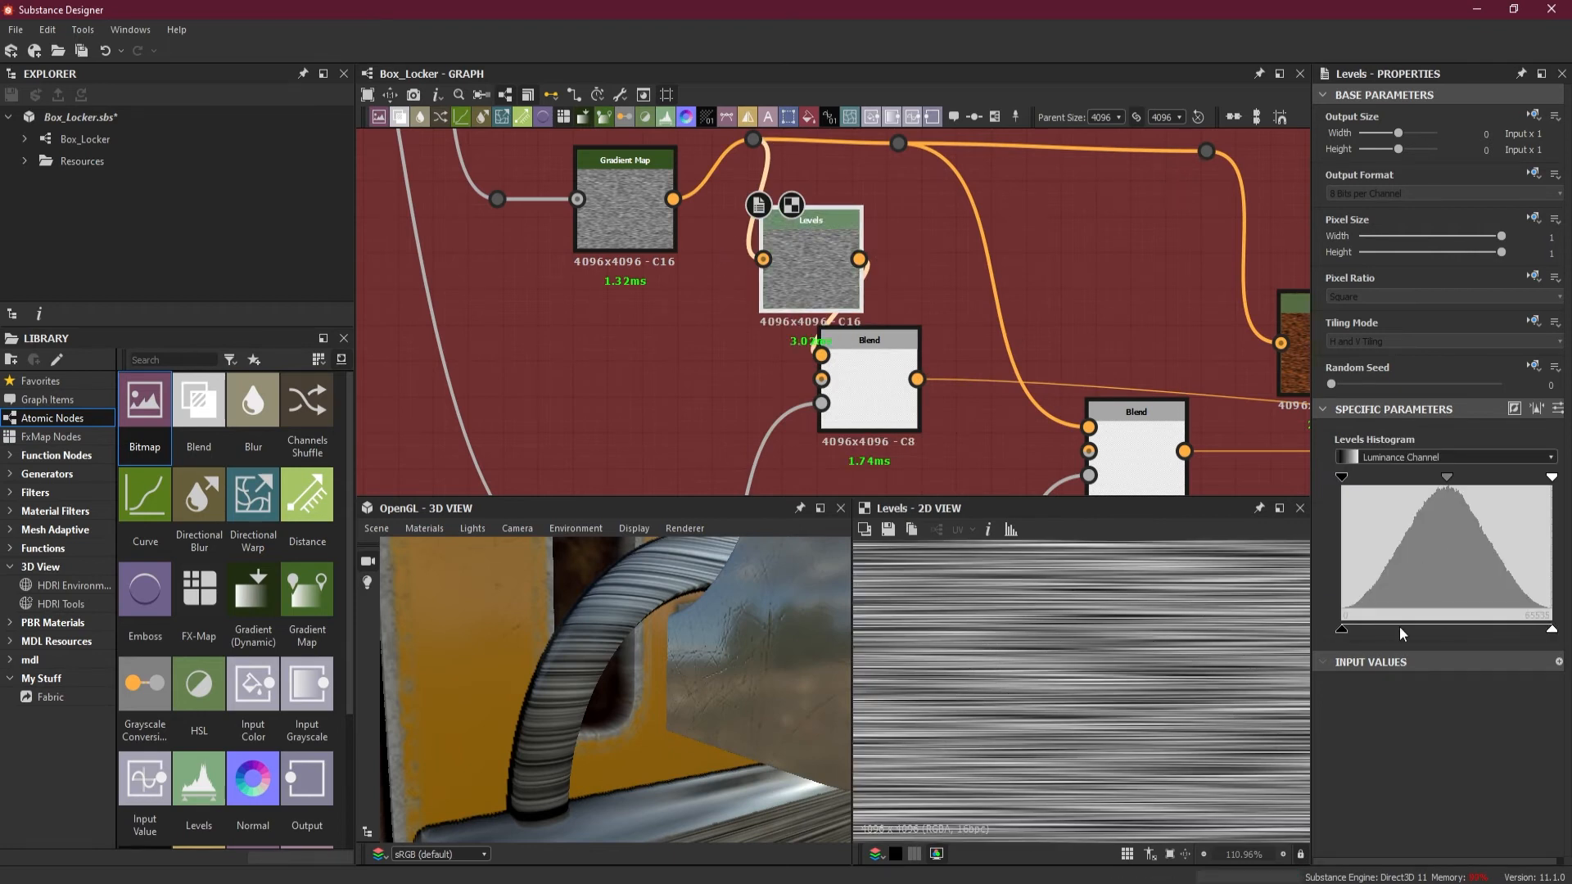
- Raise the Levels node's output black level to about four fifths of the range to brighten the shackle's noise
{"action": "left_click_drag", "start_coordinate": [1347, 630], "coordinate": [1520, 635]}
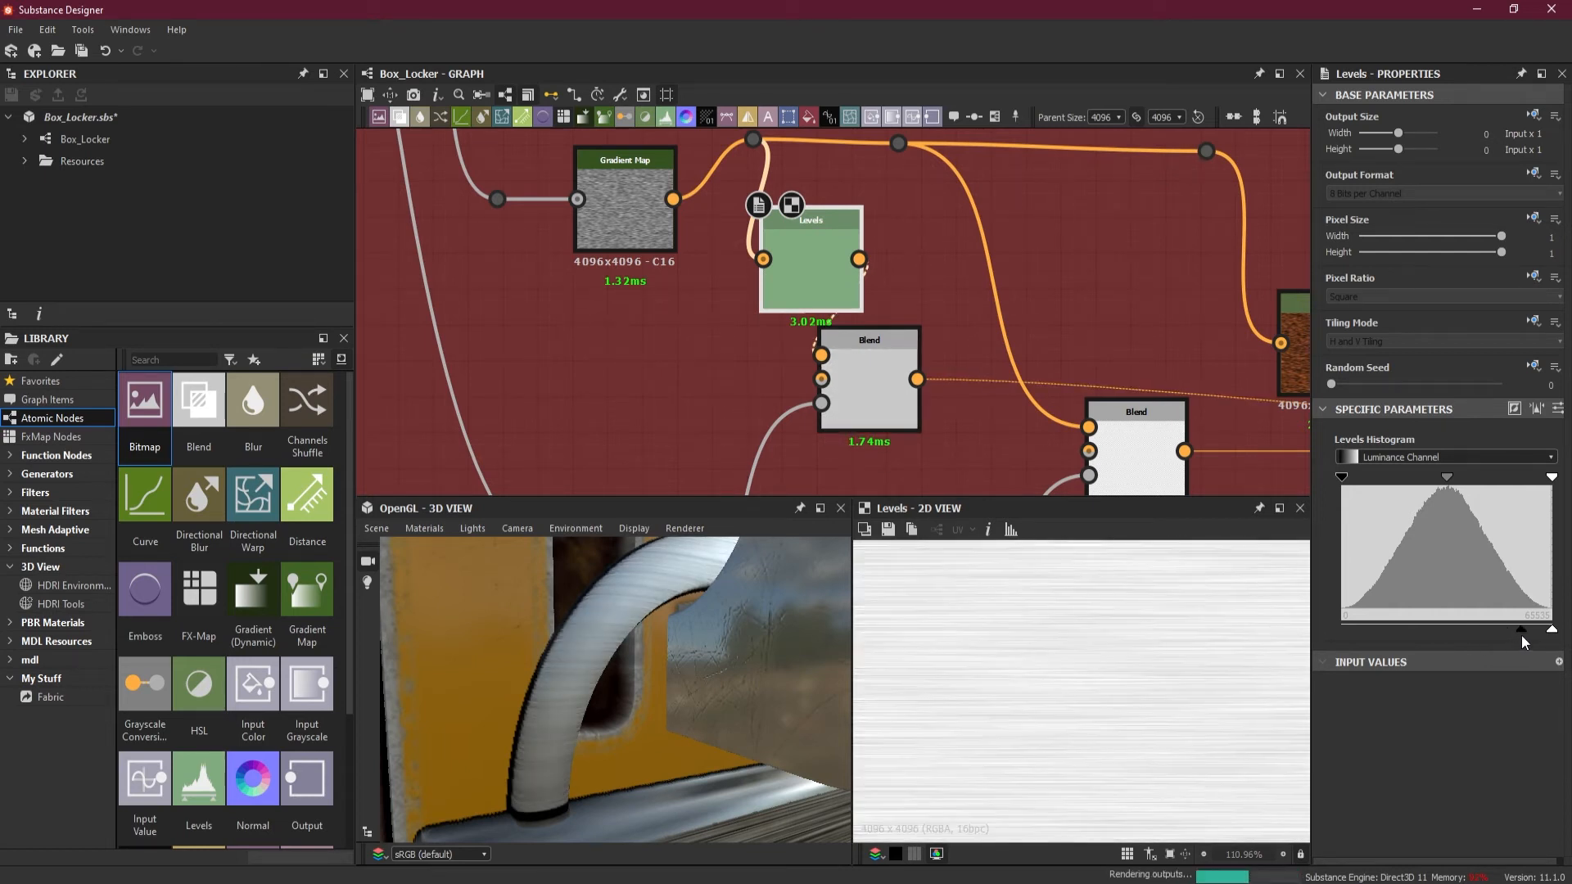
{"action": "left_click_drag", "start_coordinate": [1526, 634], "coordinate": [1534, 634]}
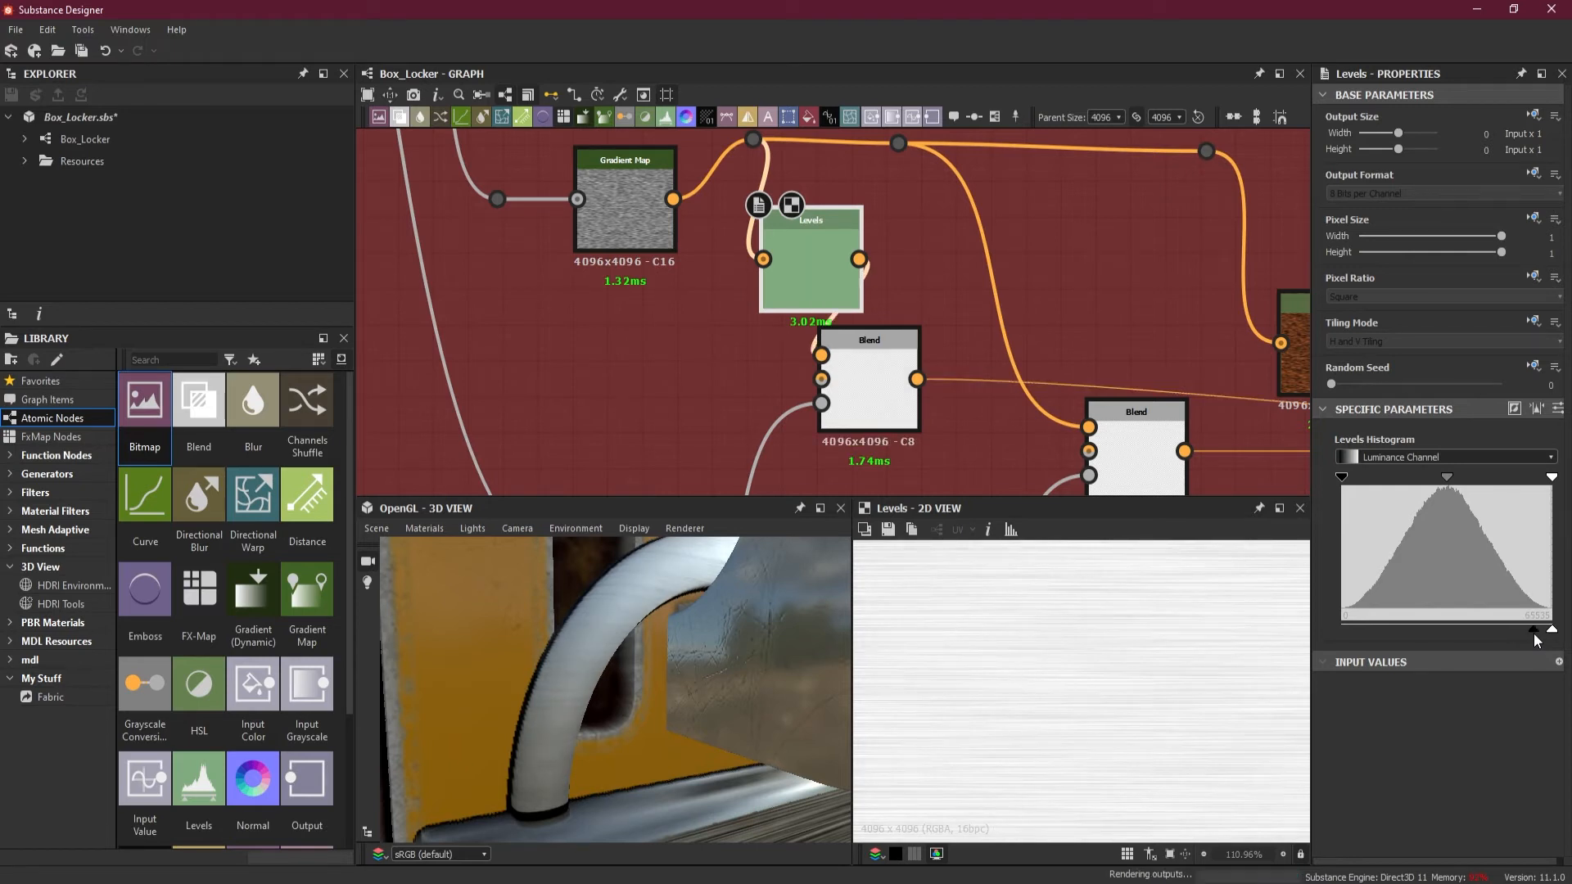
{"action": "left_click_drag", "start_coordinate": [1534, 634], "coordinate": [1527, 635]}
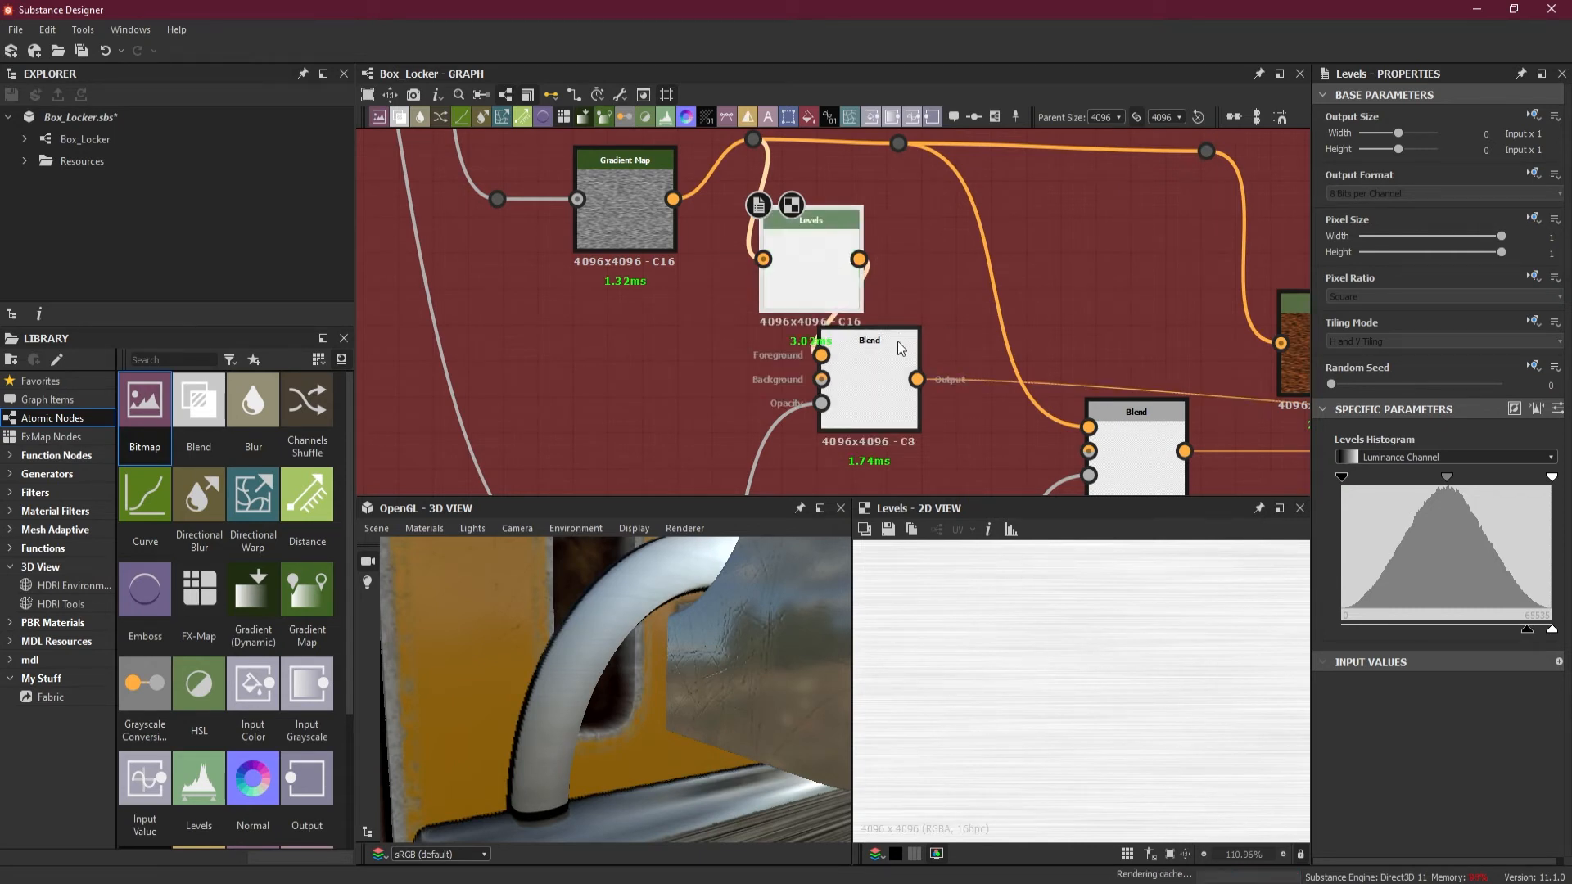
{"action": "left_click_drag", "start_coordinate": [1527, 631], "coordinate": [1510, 630]}
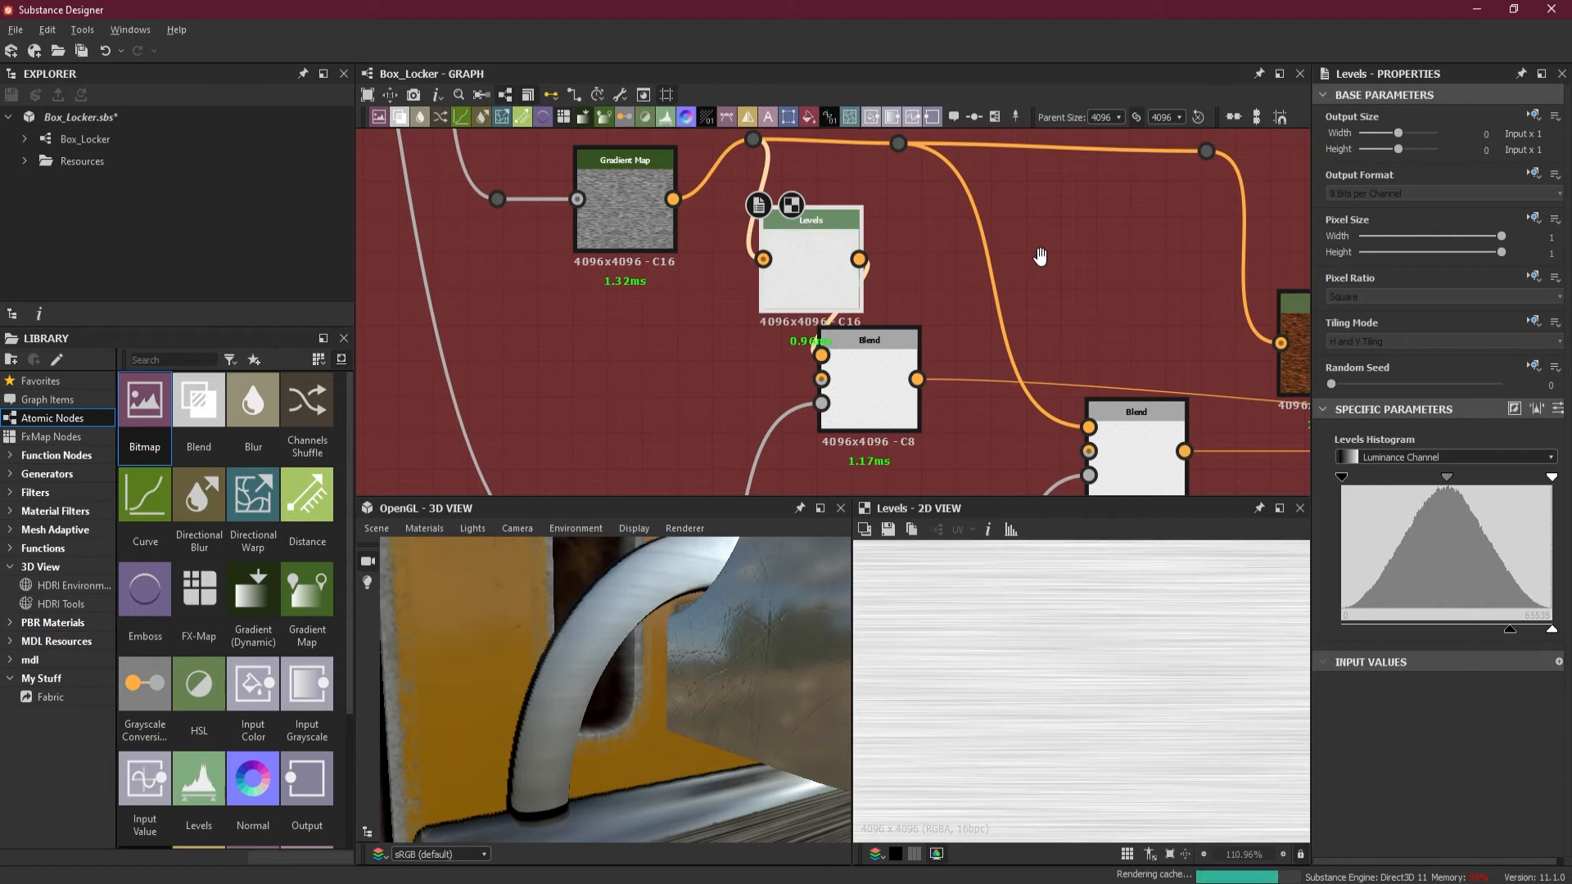
- Examine the copper-colored HSL node, the Blend it feeds and the result of the lock body's Blend
{"action": "middle_click_drag", "start_coordinate": [1140, 286], "coordinate": [970, 308]}
{"action": "left_click", "coordinate": [1181, 378]}
{"action": "middle_click_drag", "start_coordinate": [1181, 378], "coordinate": [952, 288]}
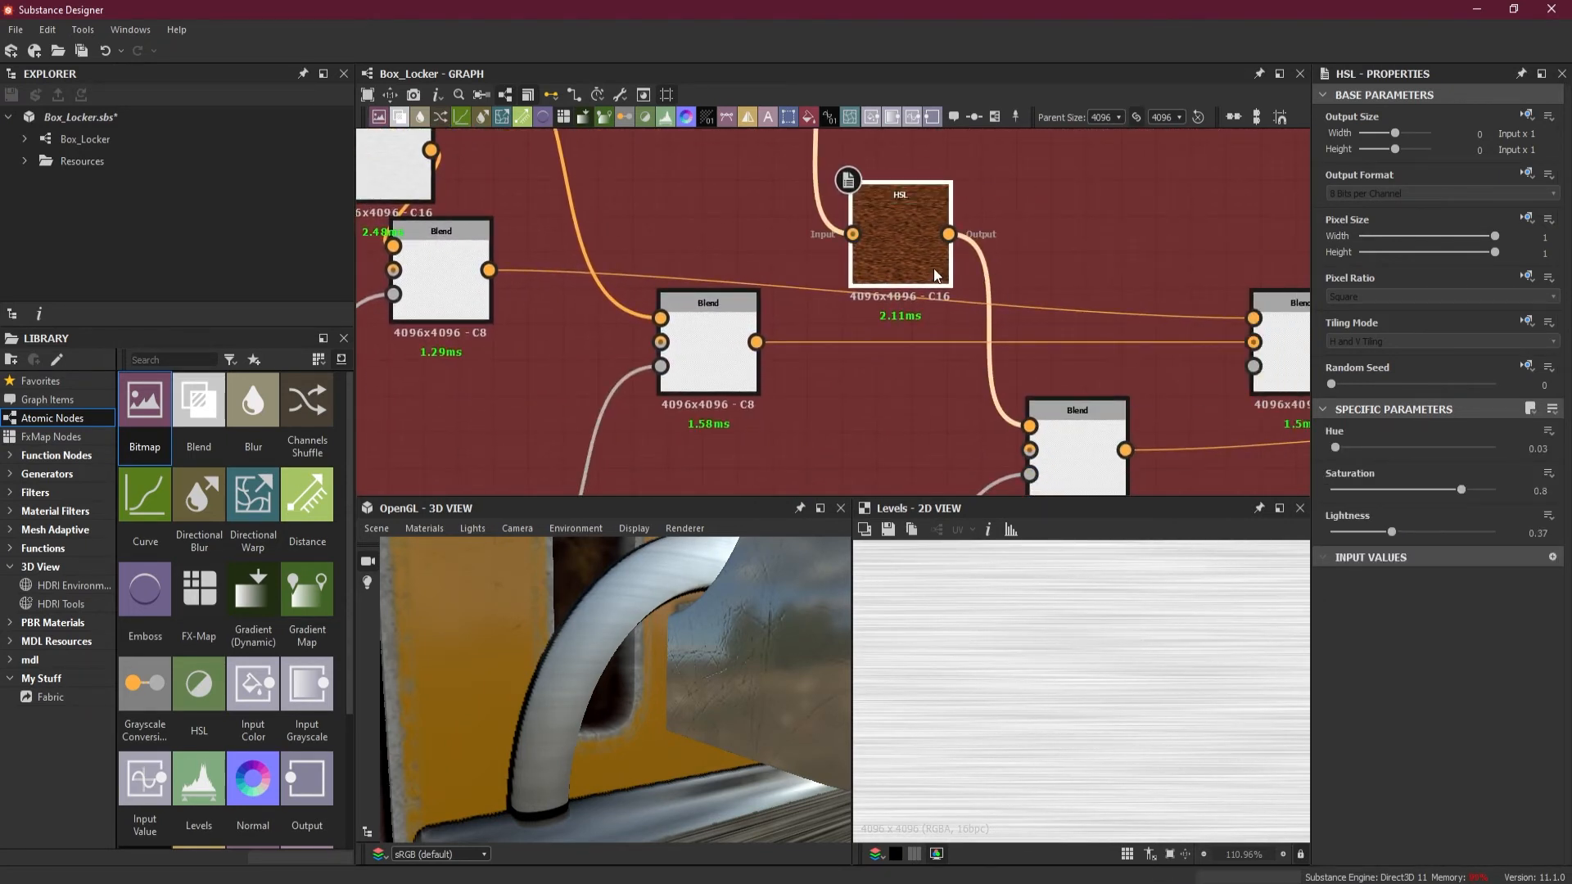
{"action": "double_click", "coordinate": [1085, 440]}
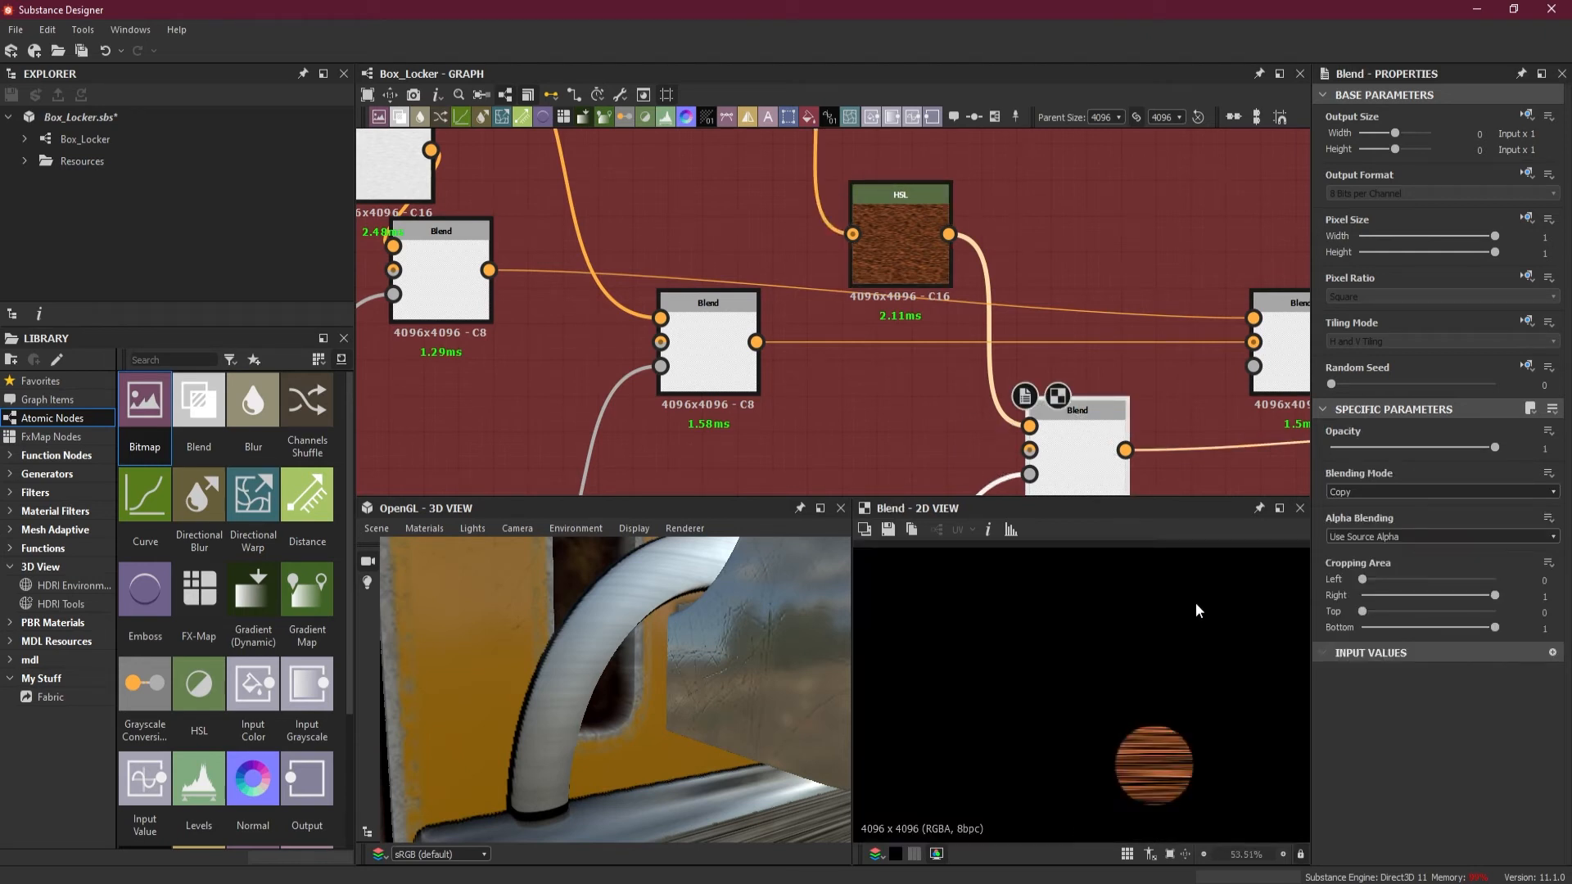
{"action": "scroll", "coordinate": [1151, 784], "scroll_direction": "up", "scroll_amount": 2}
{"action": "middle_click_drag", "start_coordinate": [599, 223], "coordinate": [862, 283]}
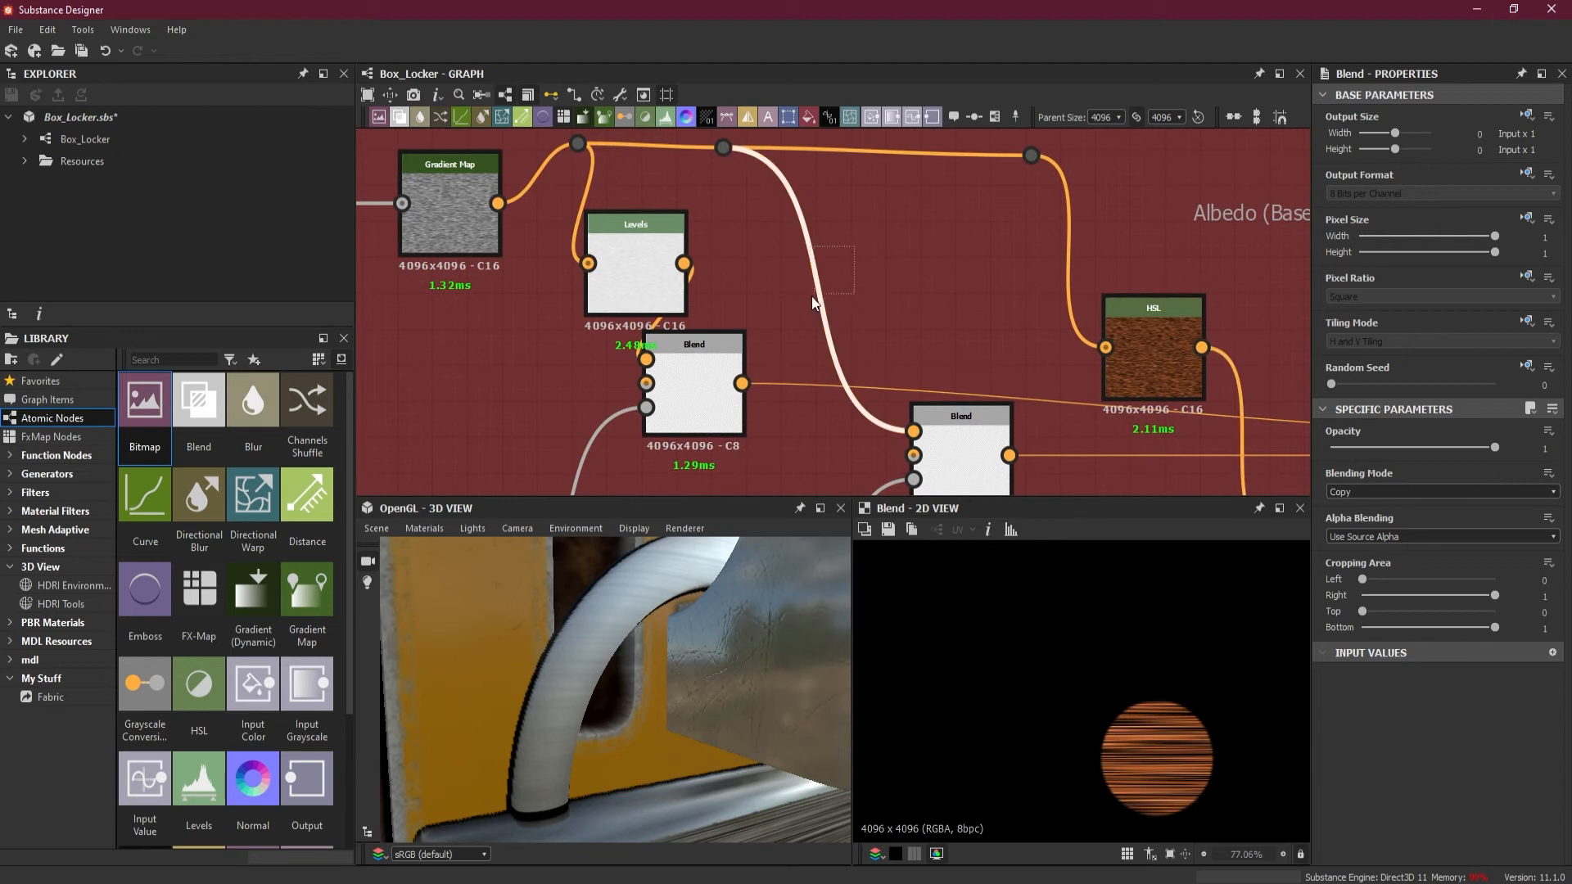
{"action": "double_click", "coordinate": [960, 447]}
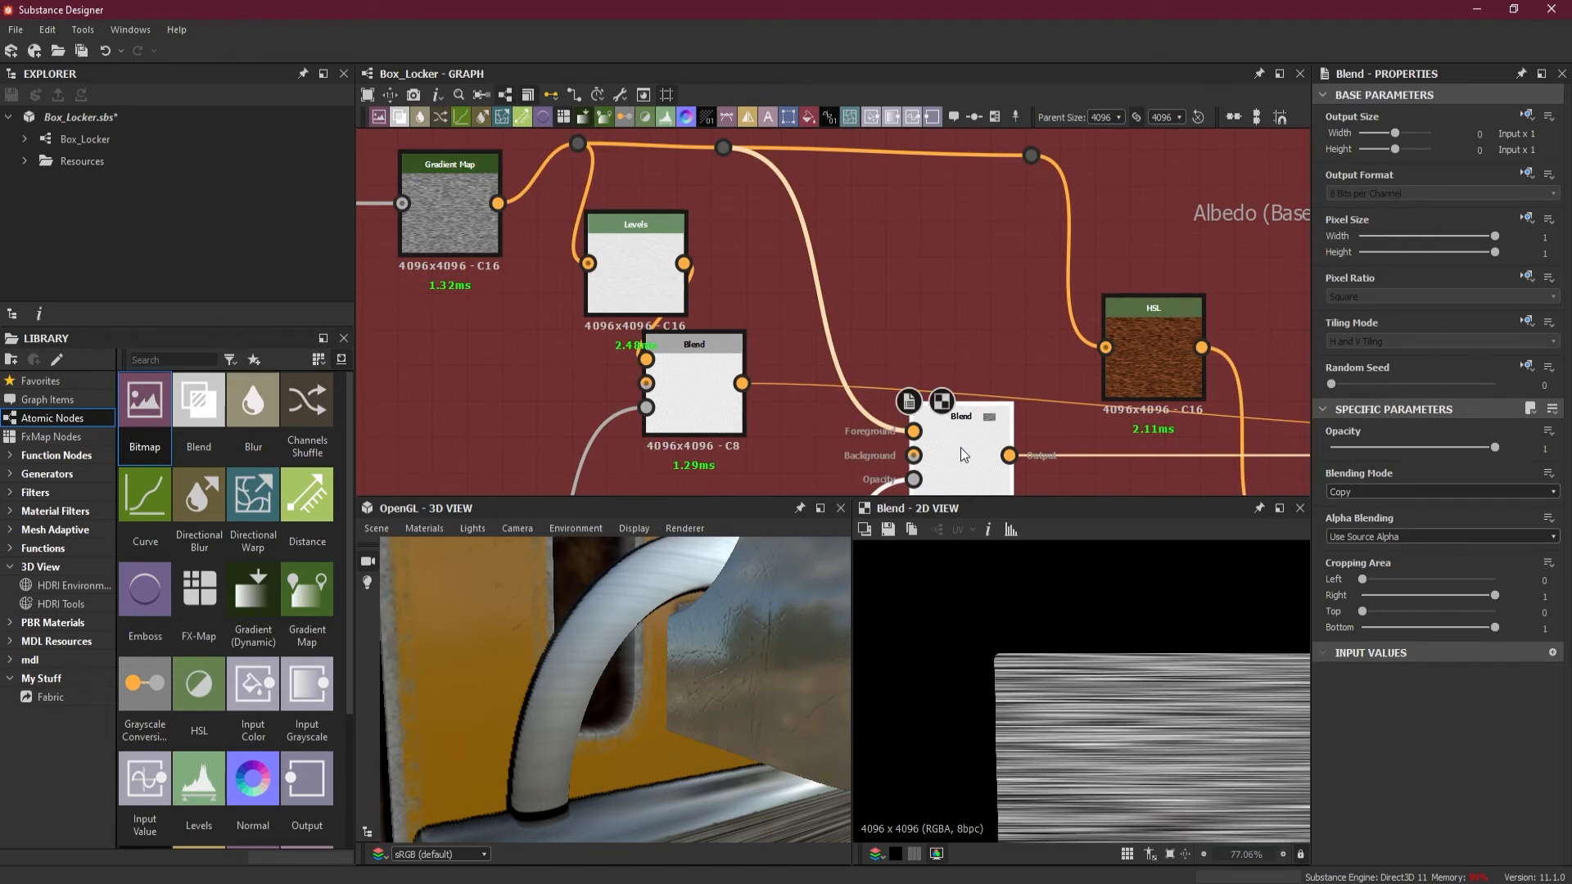
{"action": "scroll", "coordinate": [1109, 578], "scroll_direction": "down", "scroll_amount": 2}
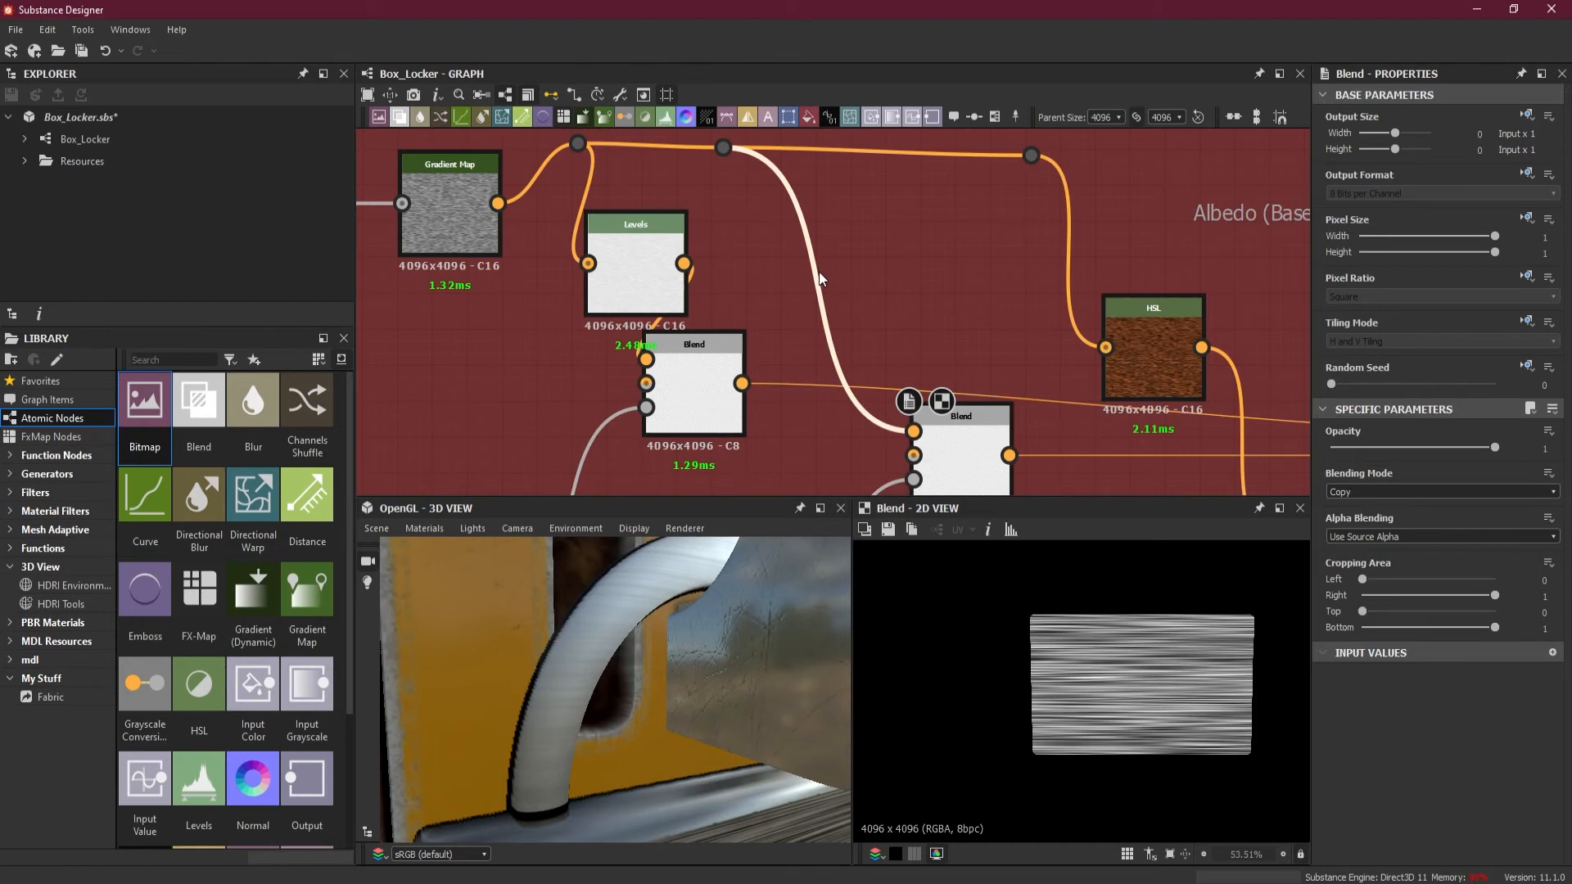
- Try adding a Gradient Map node above the lock body's Blend and linking its output to the Blend's foreground
{"action": "key", "text": "space"}
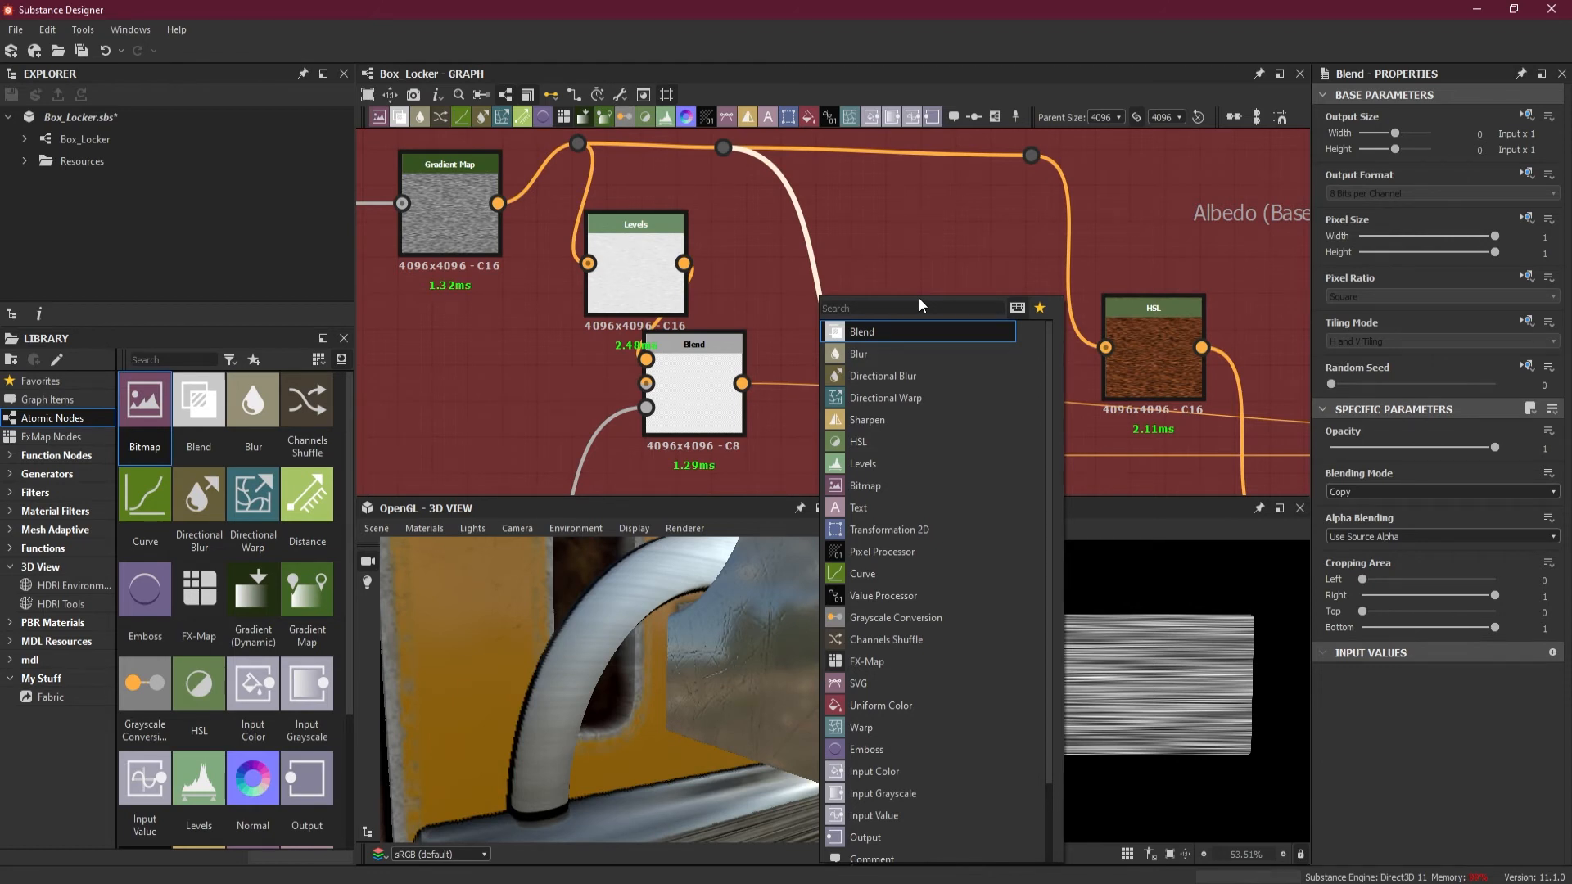
{"action": "type", "text": "gr"}
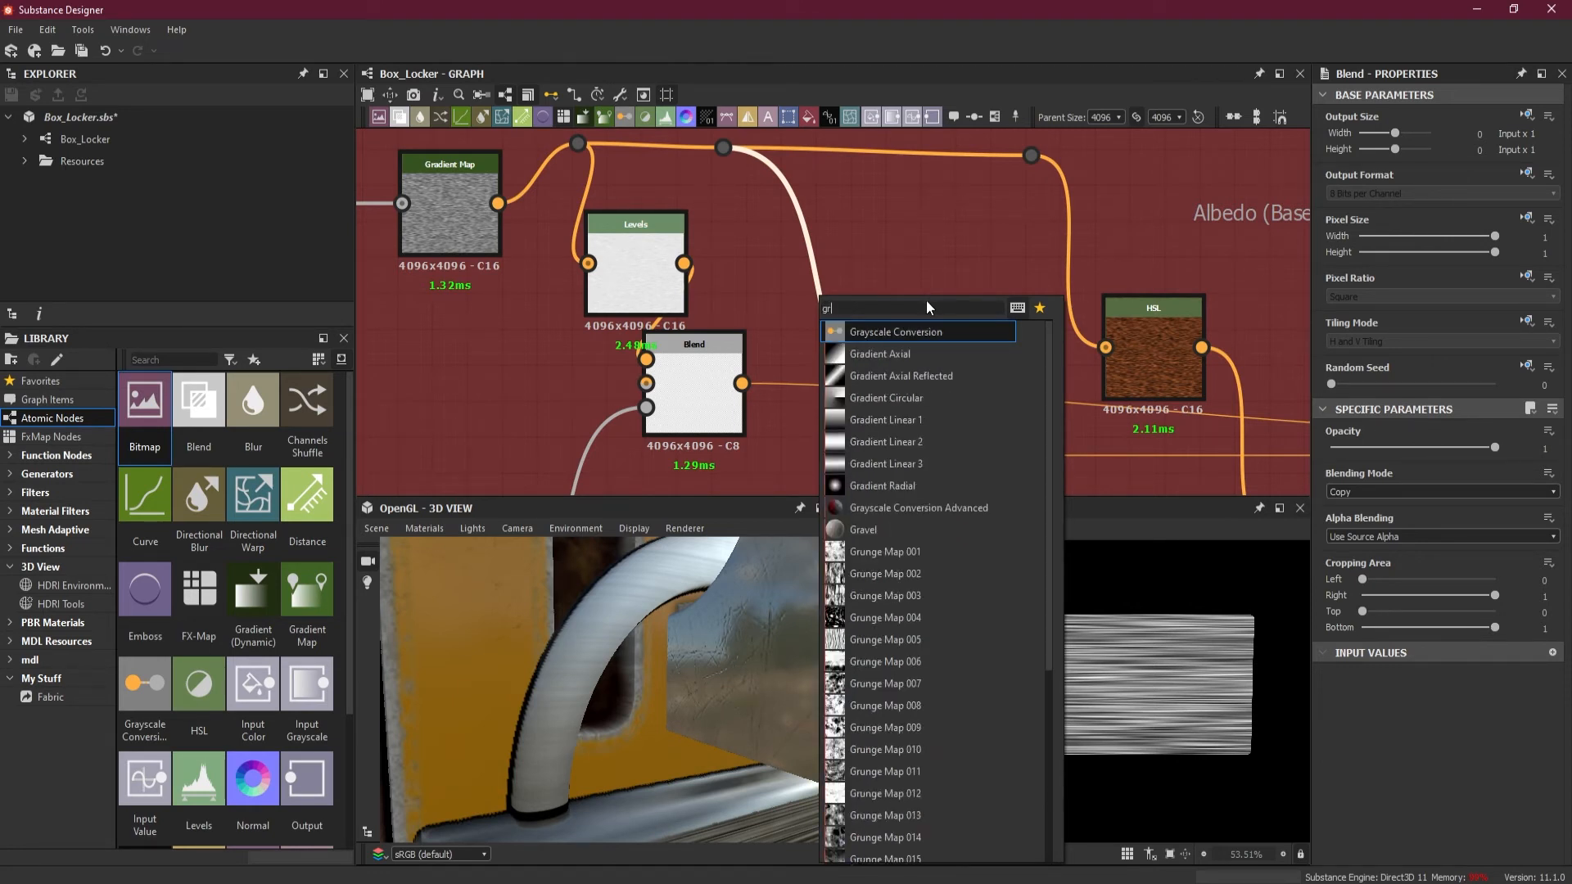
{"action": "key", "text": "BackSpace"}
{"action": "key", "text": "BackSpace"}
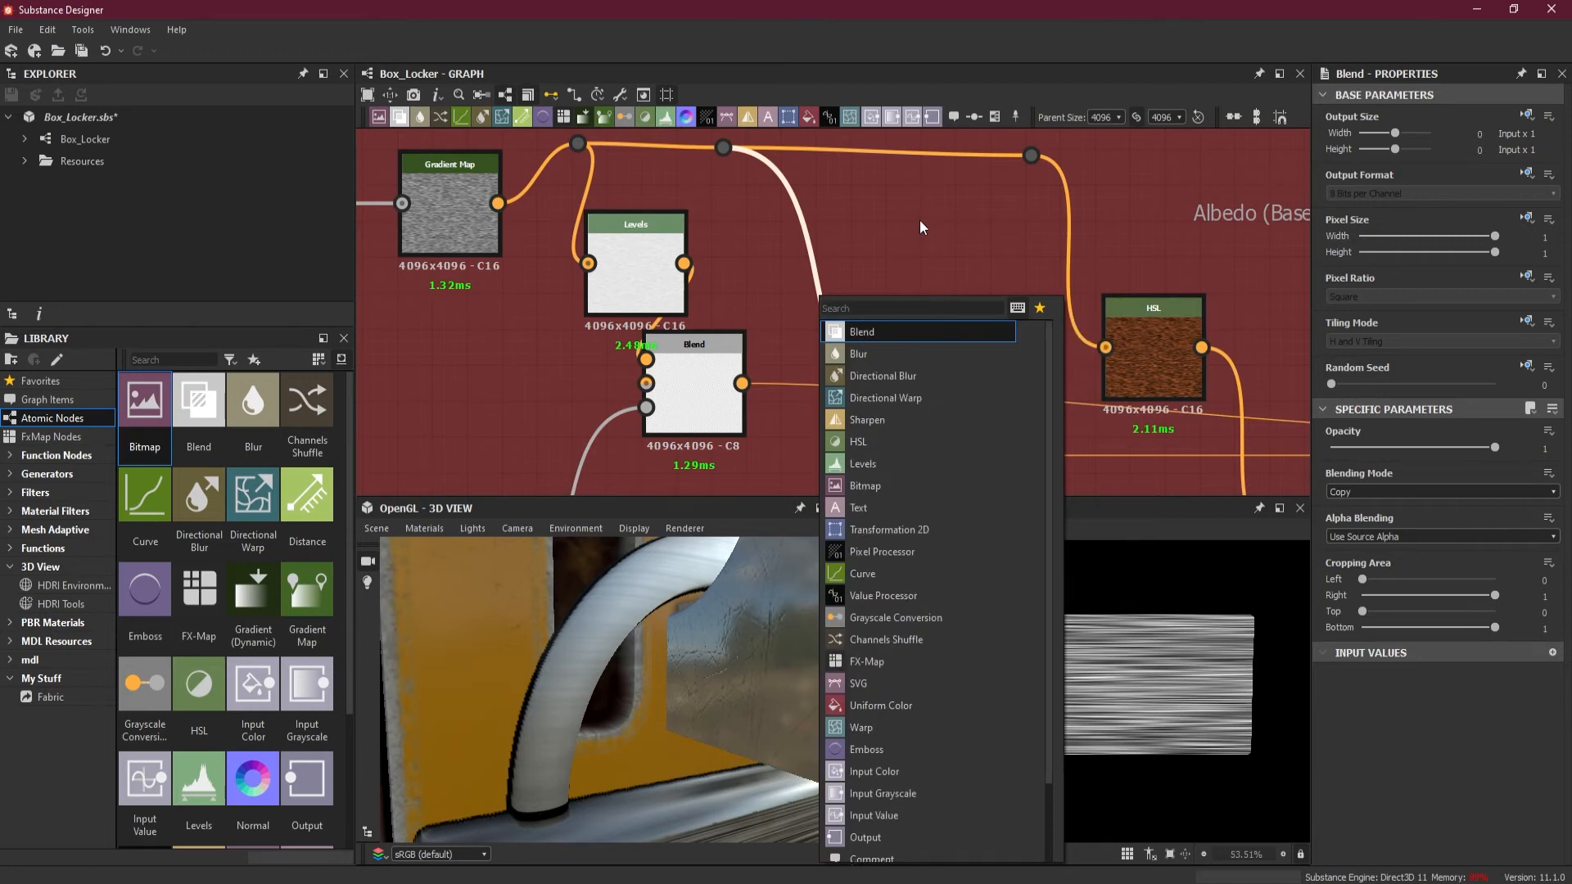
{"action": "key", "text": "Return"}
{"action": "key", "text": "space"}
{"action": "type", "text": "gr"}
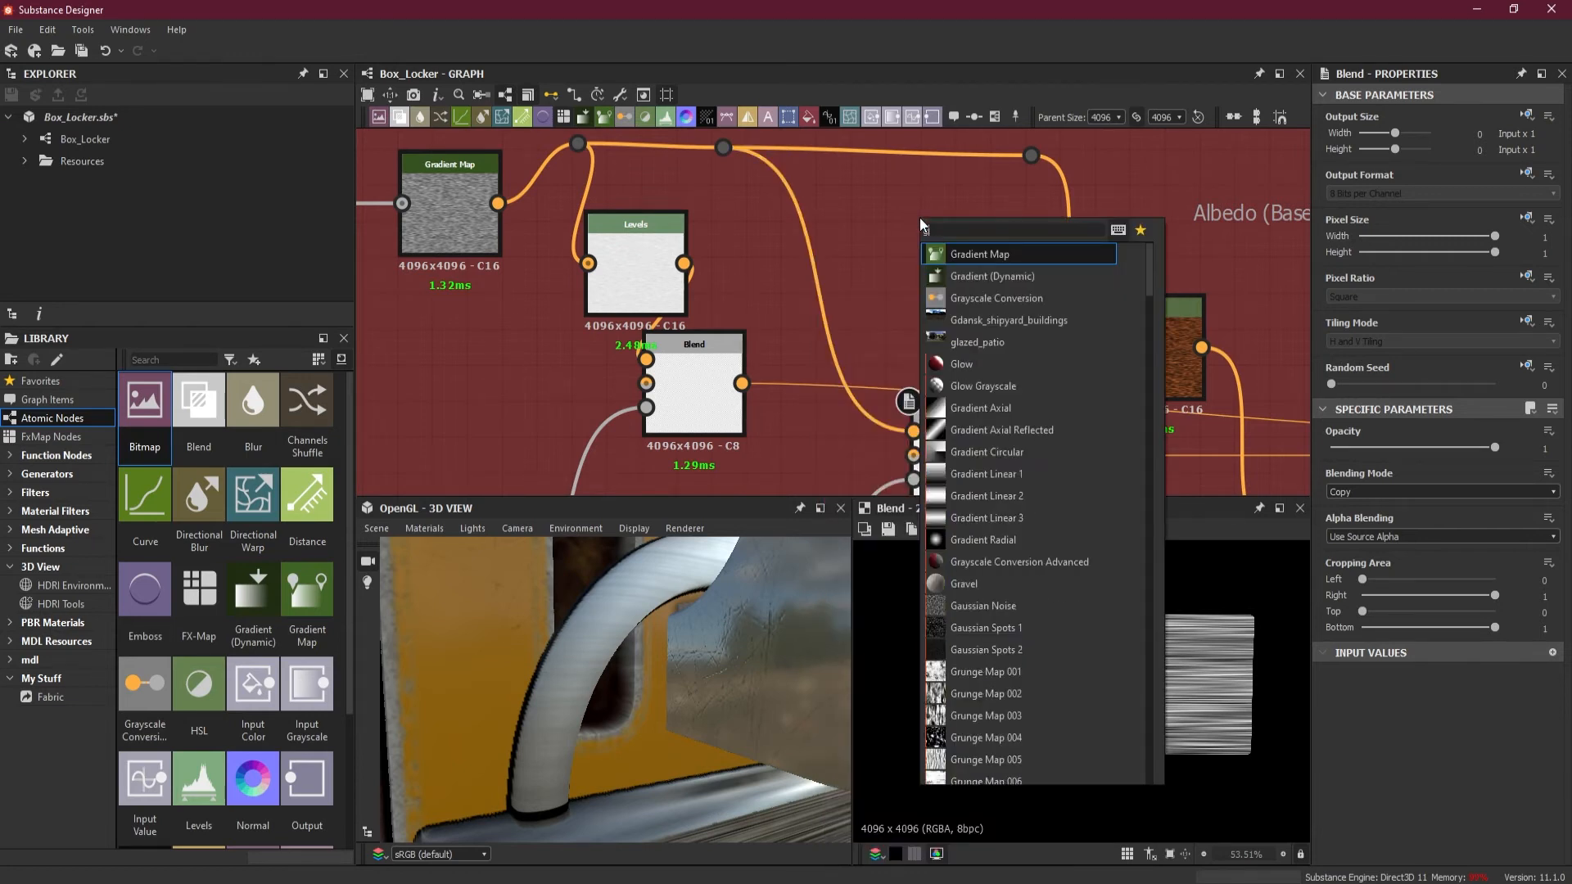
{"action": "left_click", "coordinate": [999, 261]}
{"action": "left_click_drag", "start_coordinate": [907, 235], "coordinate": [925, 418]}
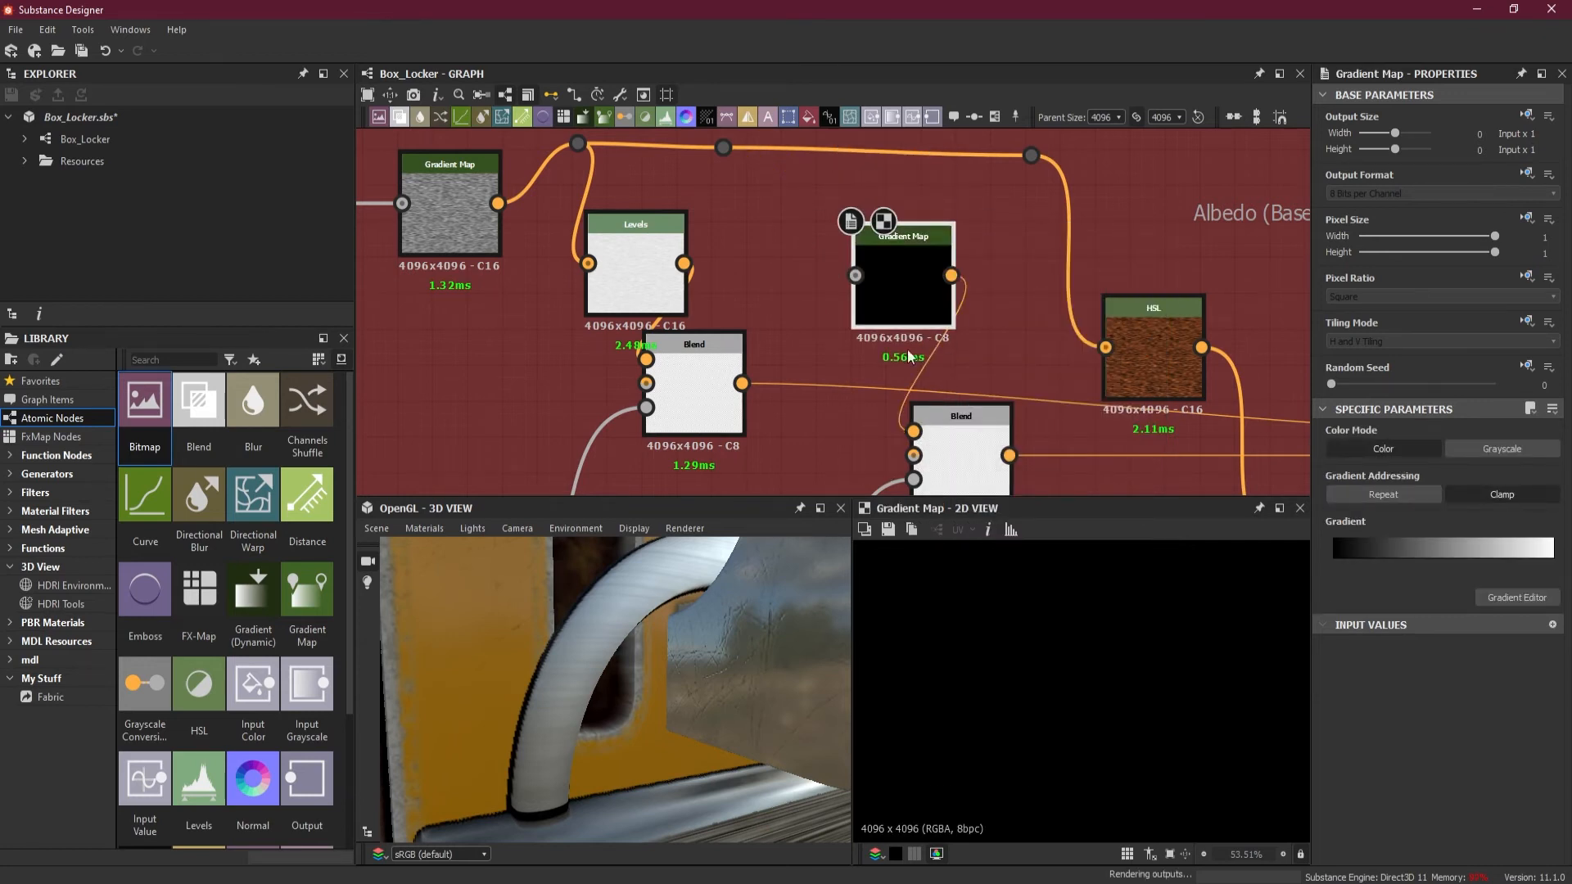
- Try to feed the Gradient Map's input from the second branching dot and move the node closer to it
{"action": "left_click_drag", "start_coordinate": [723, 148], "coordinate": [857, 276]}
{"action": "key", "text": "ctrl+z"}
{"action": "left_click_drag", "start_coordinate": [725, 148], "coordinate": [855, 279]}
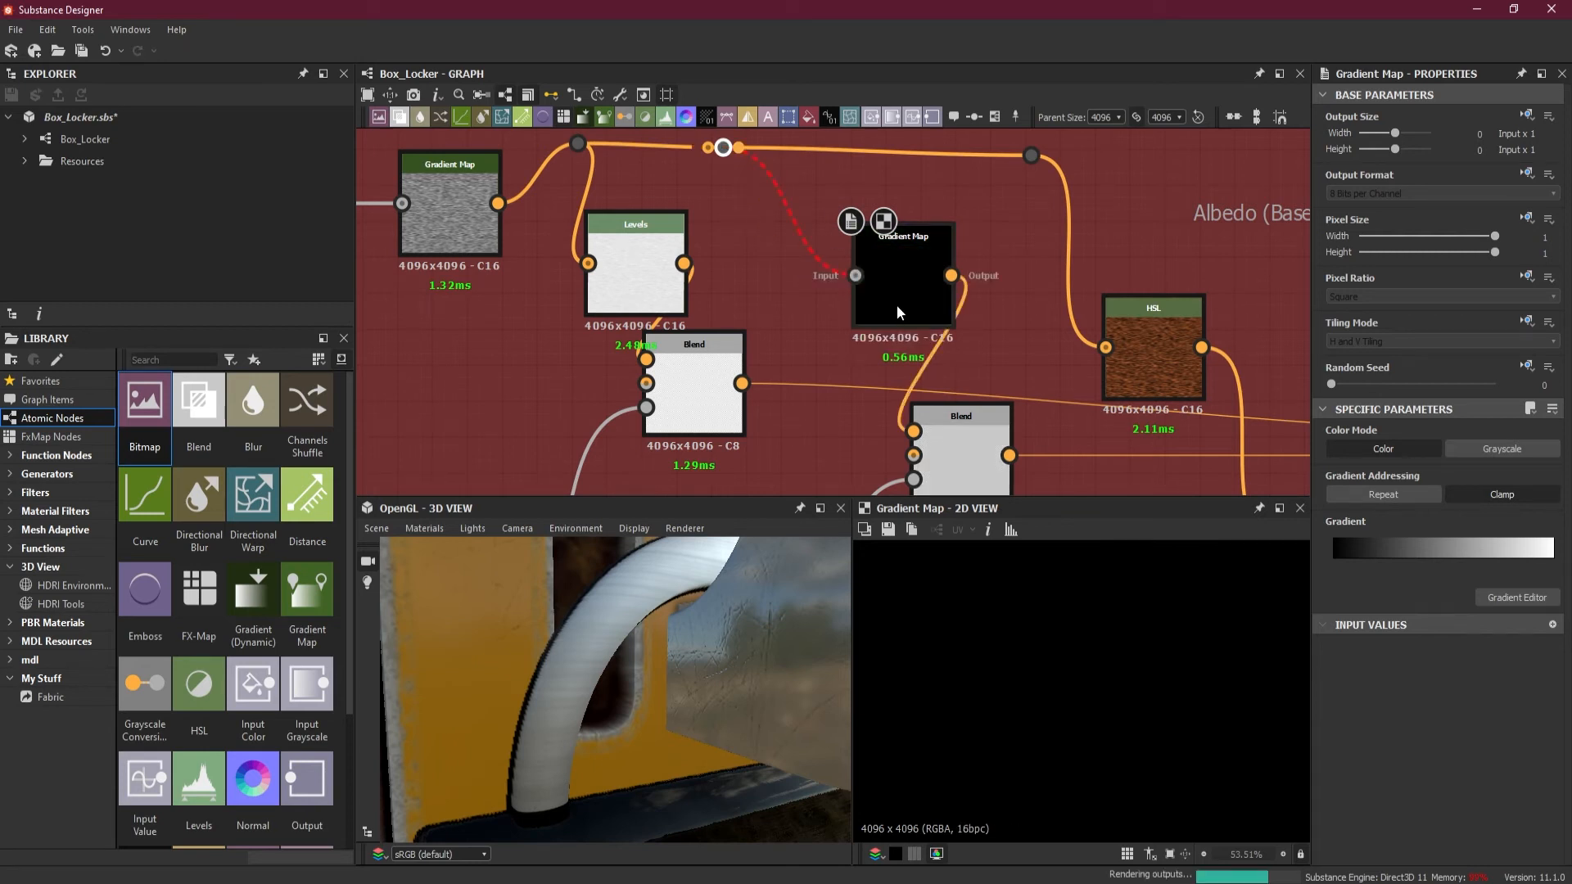
{"action": "left_click_drag", "start_coordinate": [741, 150], "coordinate": [833, 280]}
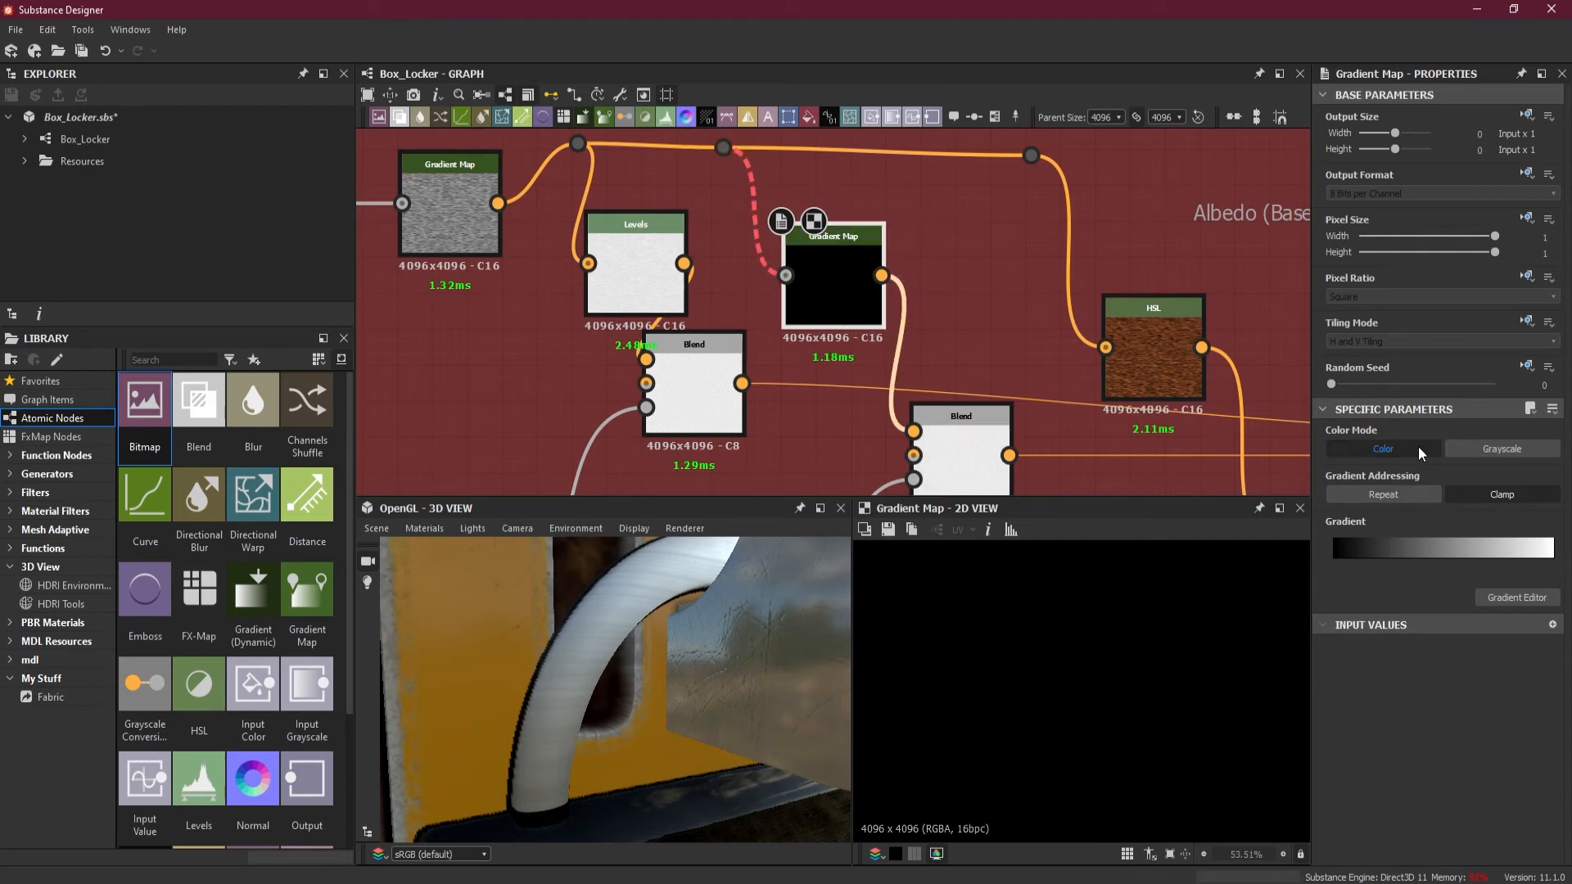
- Switch the Gradient Map's color mode to Grayscale and back to Color, and delete the node
{"action": "left_click", "coordinate": [1480, 452]}
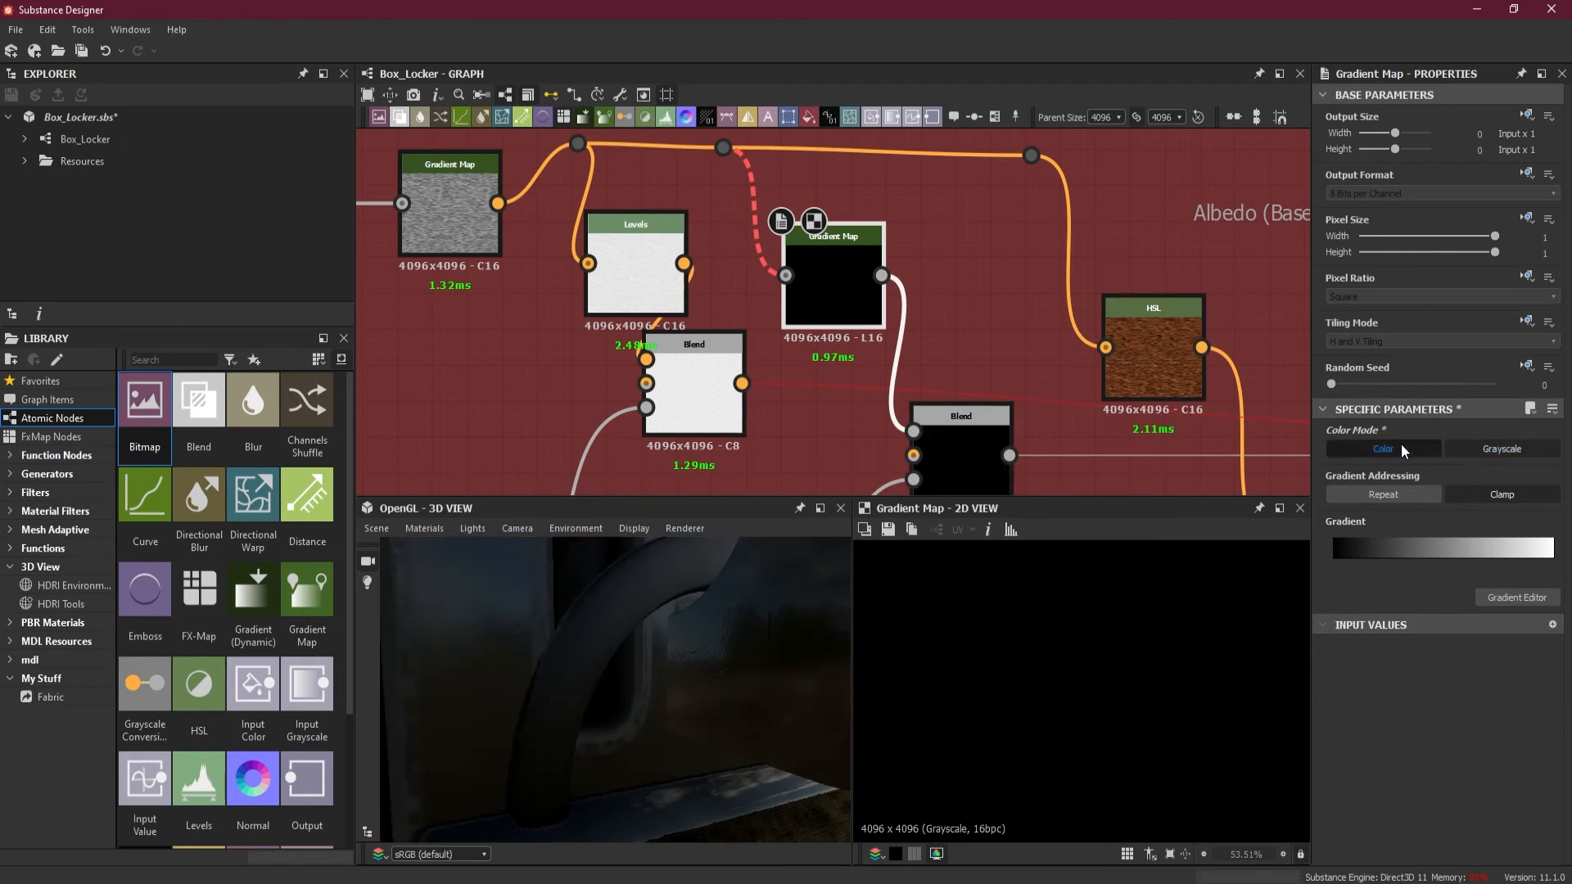
{"action": "left_click", "coordinate": [1400, 449]}
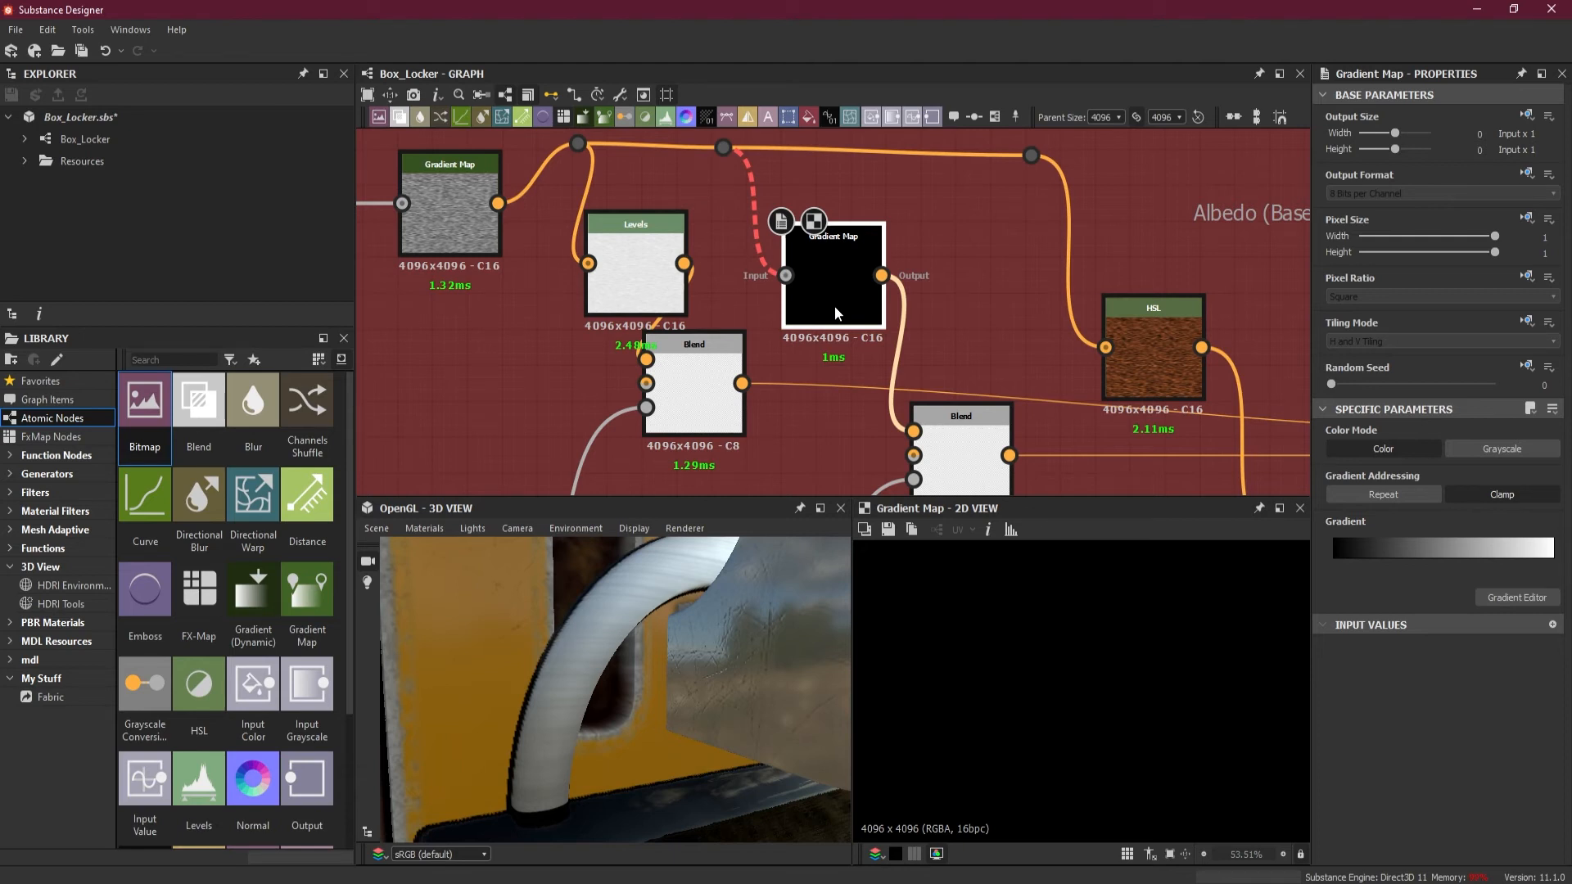
{"action": "key", "text": "Delete"}
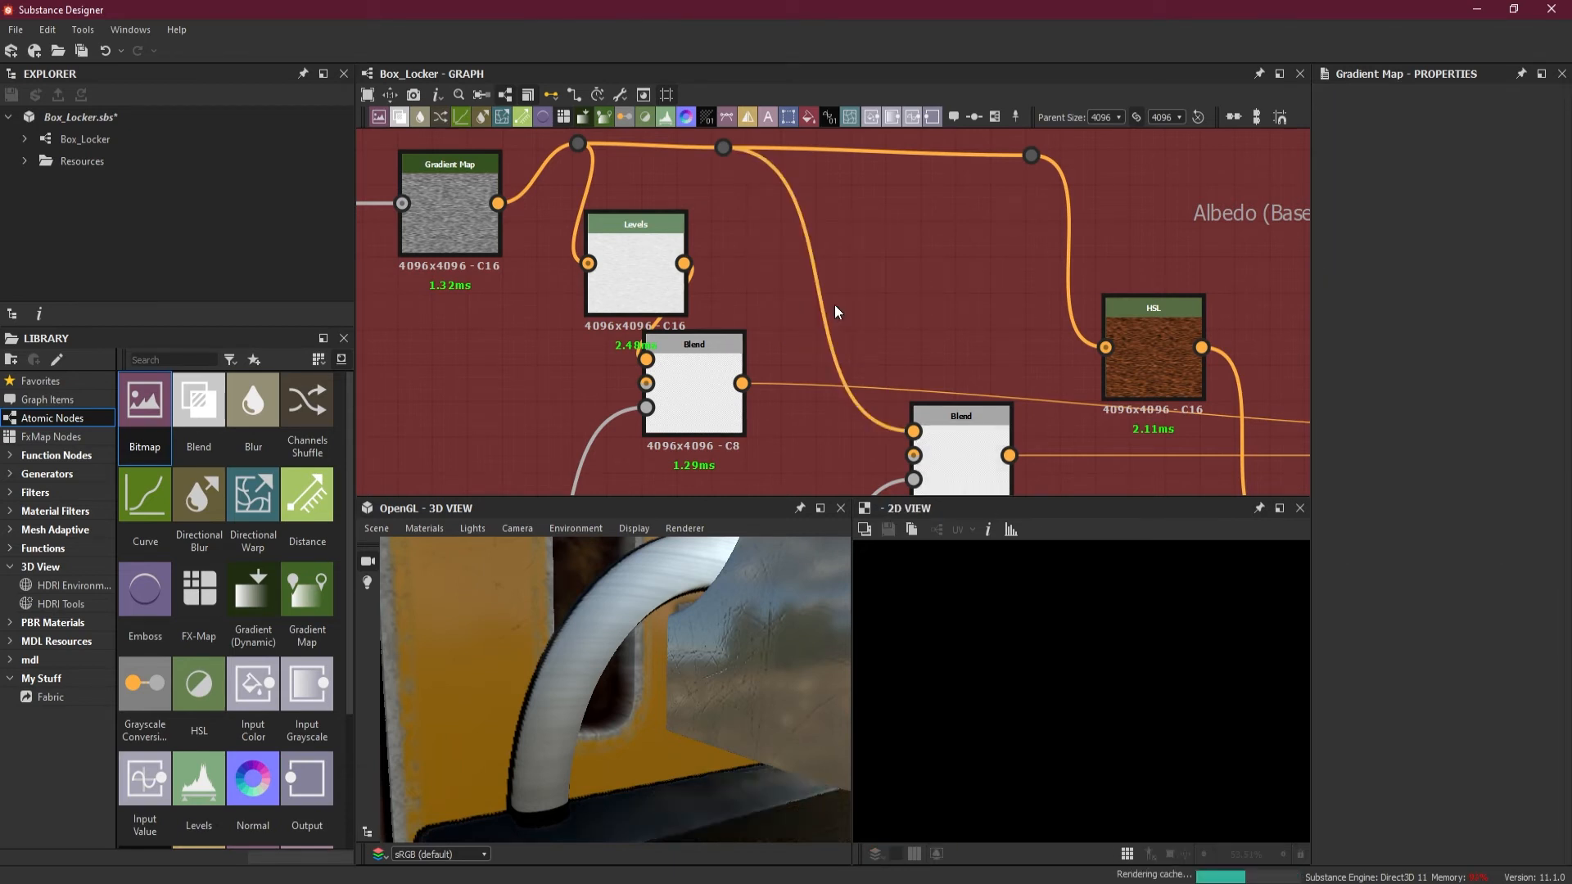
- Try inserting a Grayscale Conversion node between the second branching dot and the lock body's Blend
{"action": "middle_click_drag", "start_coordinate": [863, 296], "coordinate": [952, 360]}
{"action": "scroll", "coordinate": [541, 282], "scroll_direction": "down", "scroll_amount": 5}
{"action": "scroll", "coordinate": [542, 282], "scroll_direction": "up", "scroll_amount": 5}
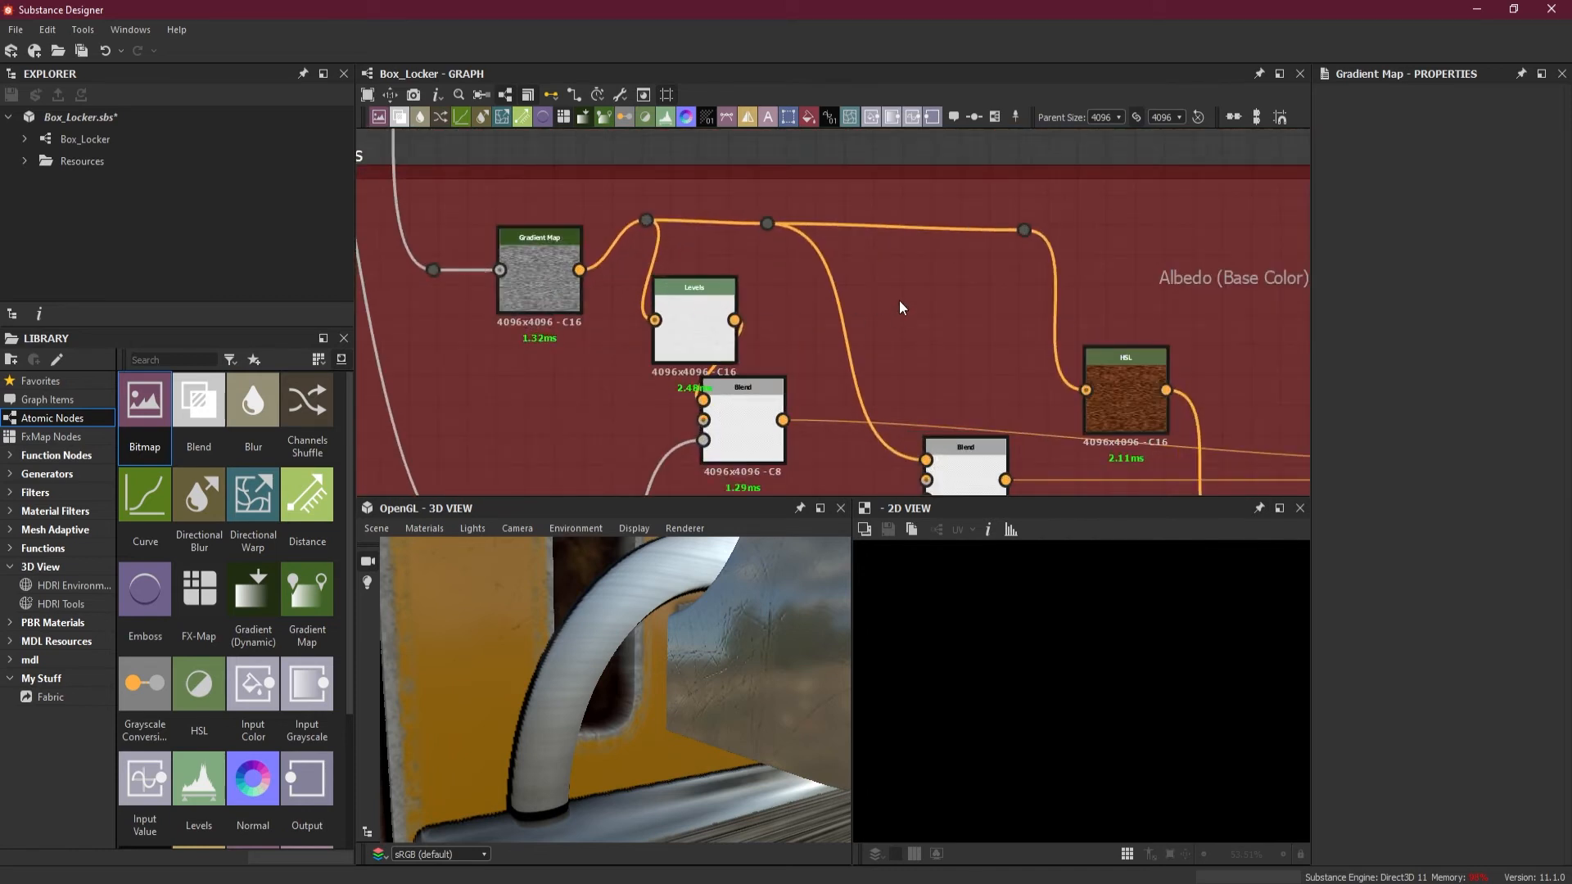
{"action": "key", "text": "space"}
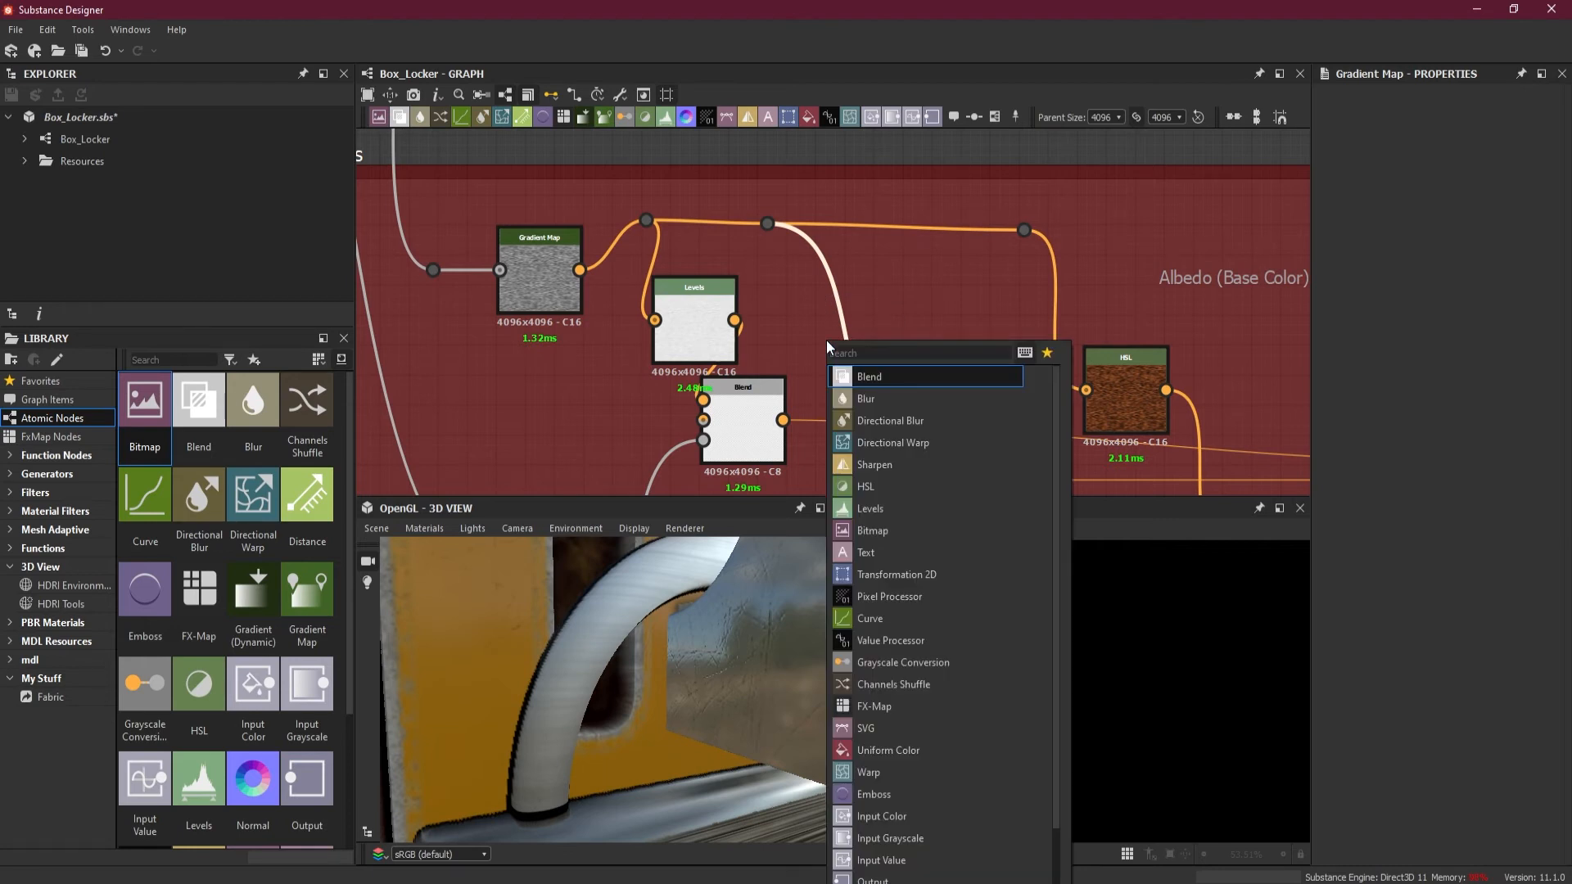
{"action": "type", "text": "gr"}
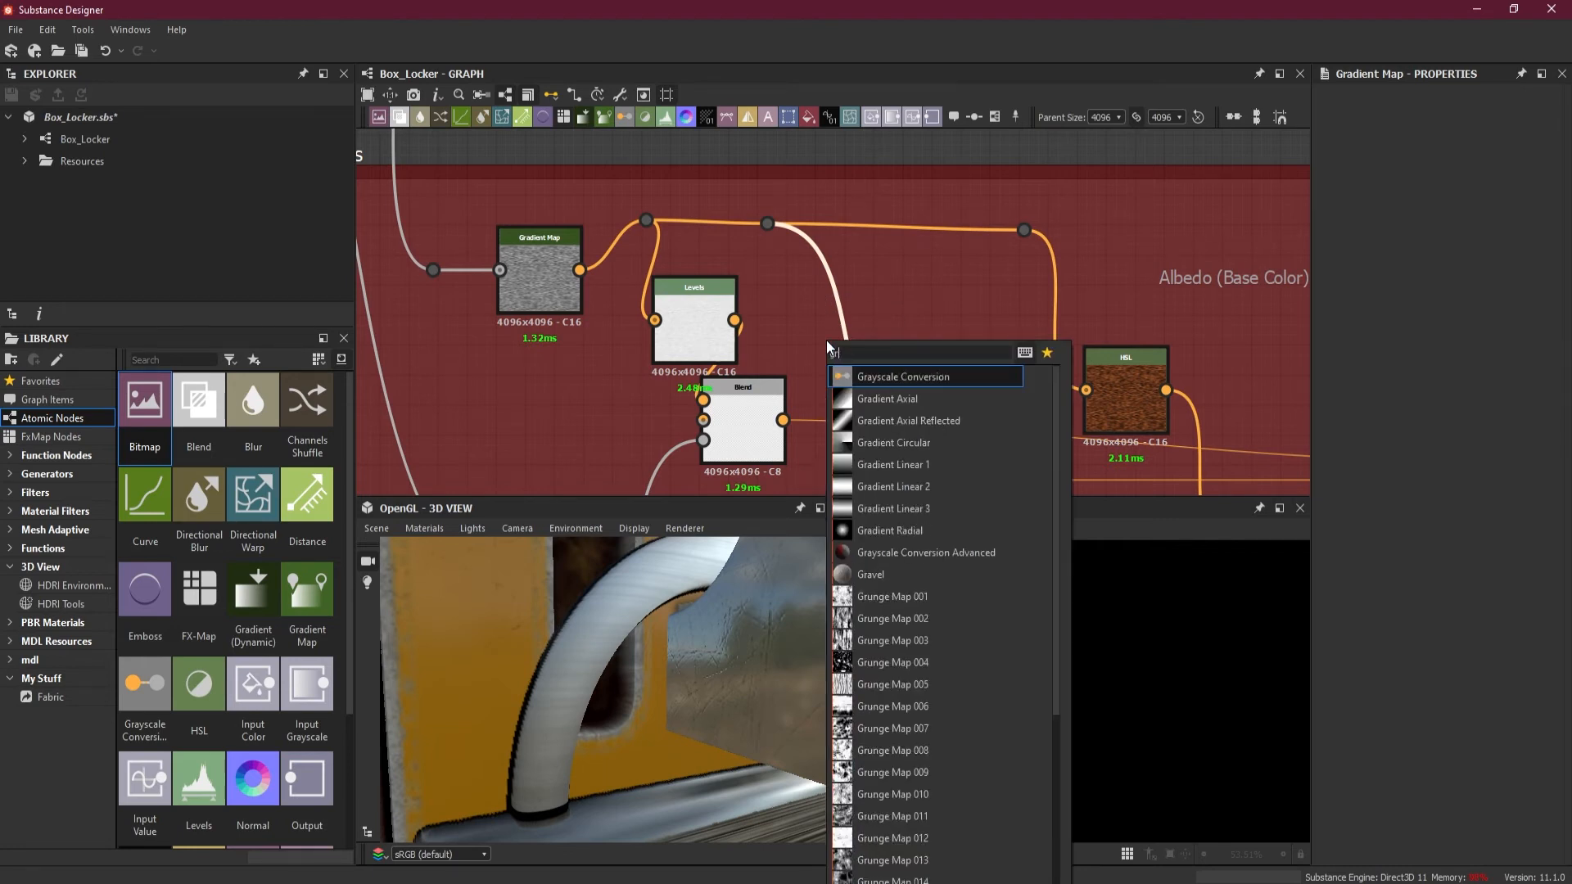
{"action": "left_click", "coordinate": [925, 373]}
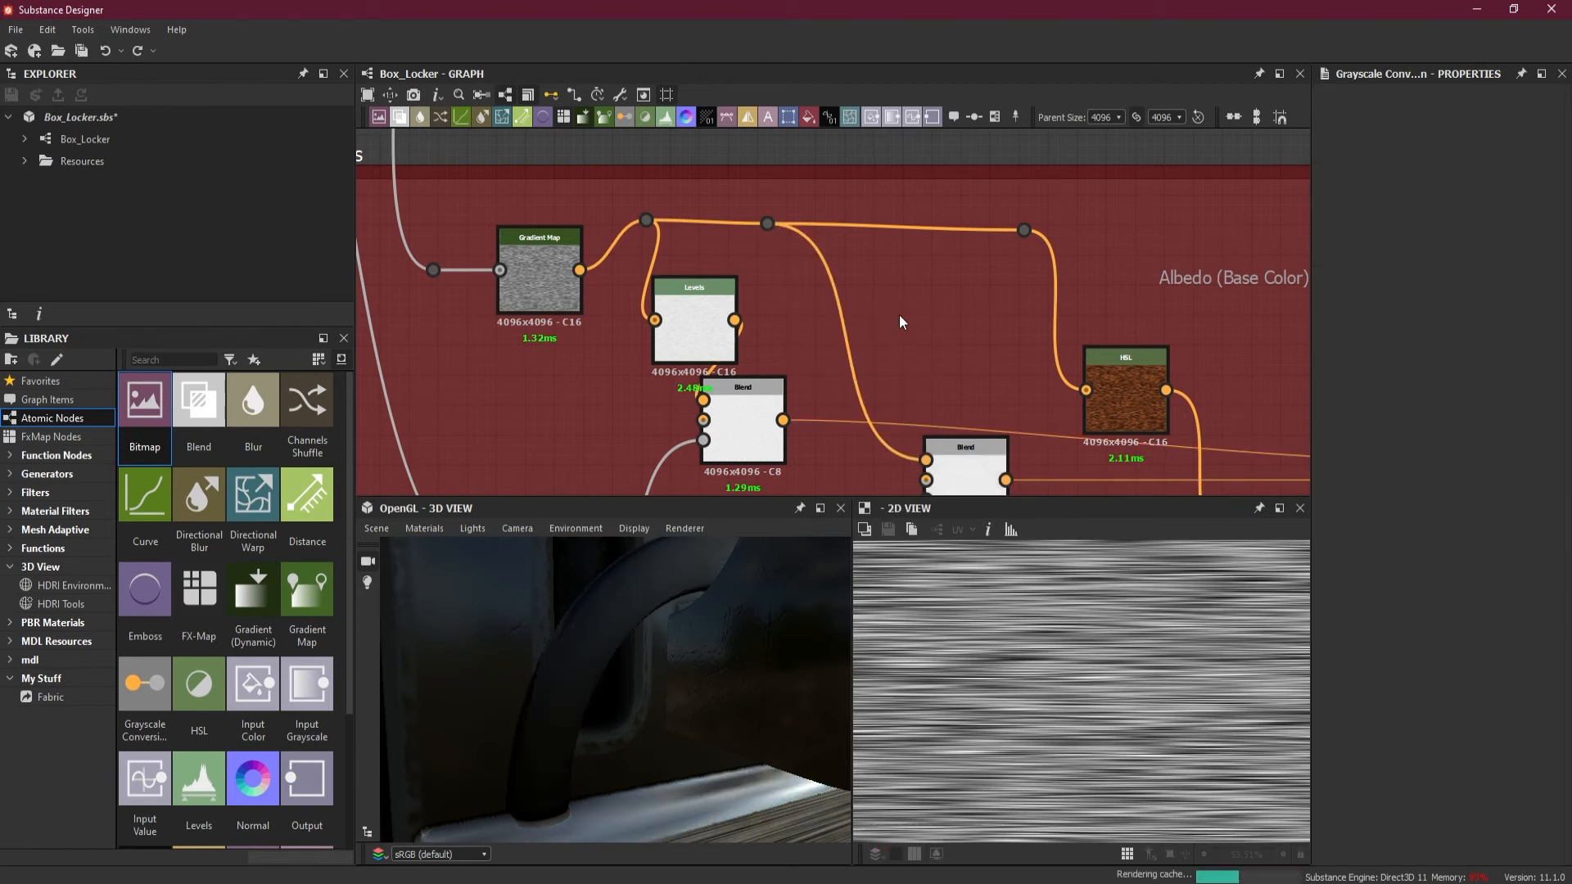
- Insert an HSL node between the second branching dot and the lock body's Blend, positioned beside the Levels node
{"action": "key", "text": "space"}
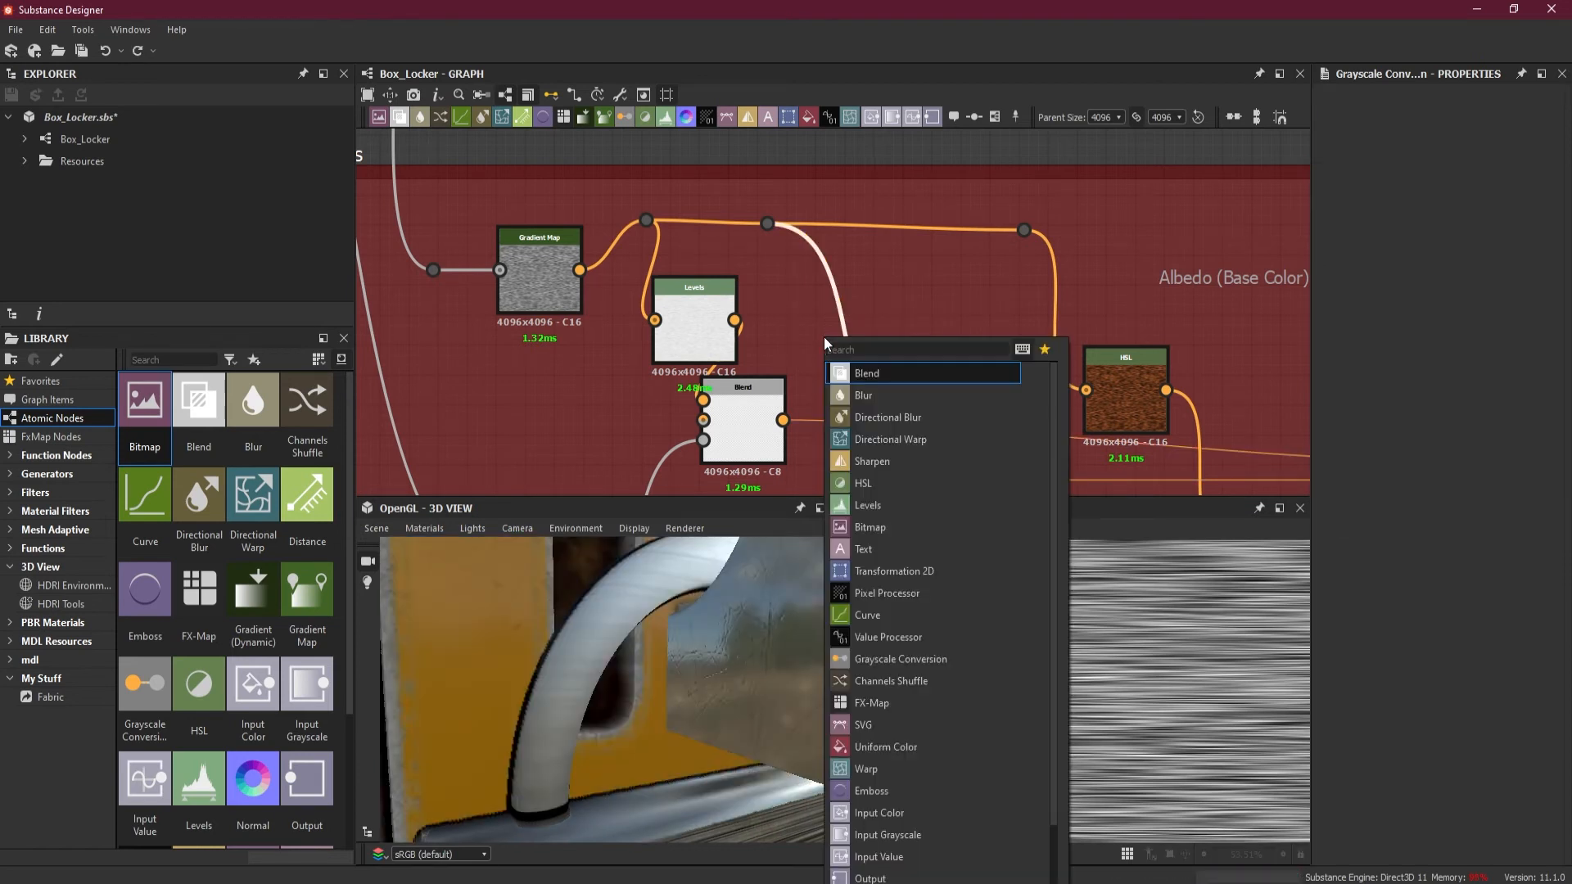
{"action": "type", "text": "hs"}
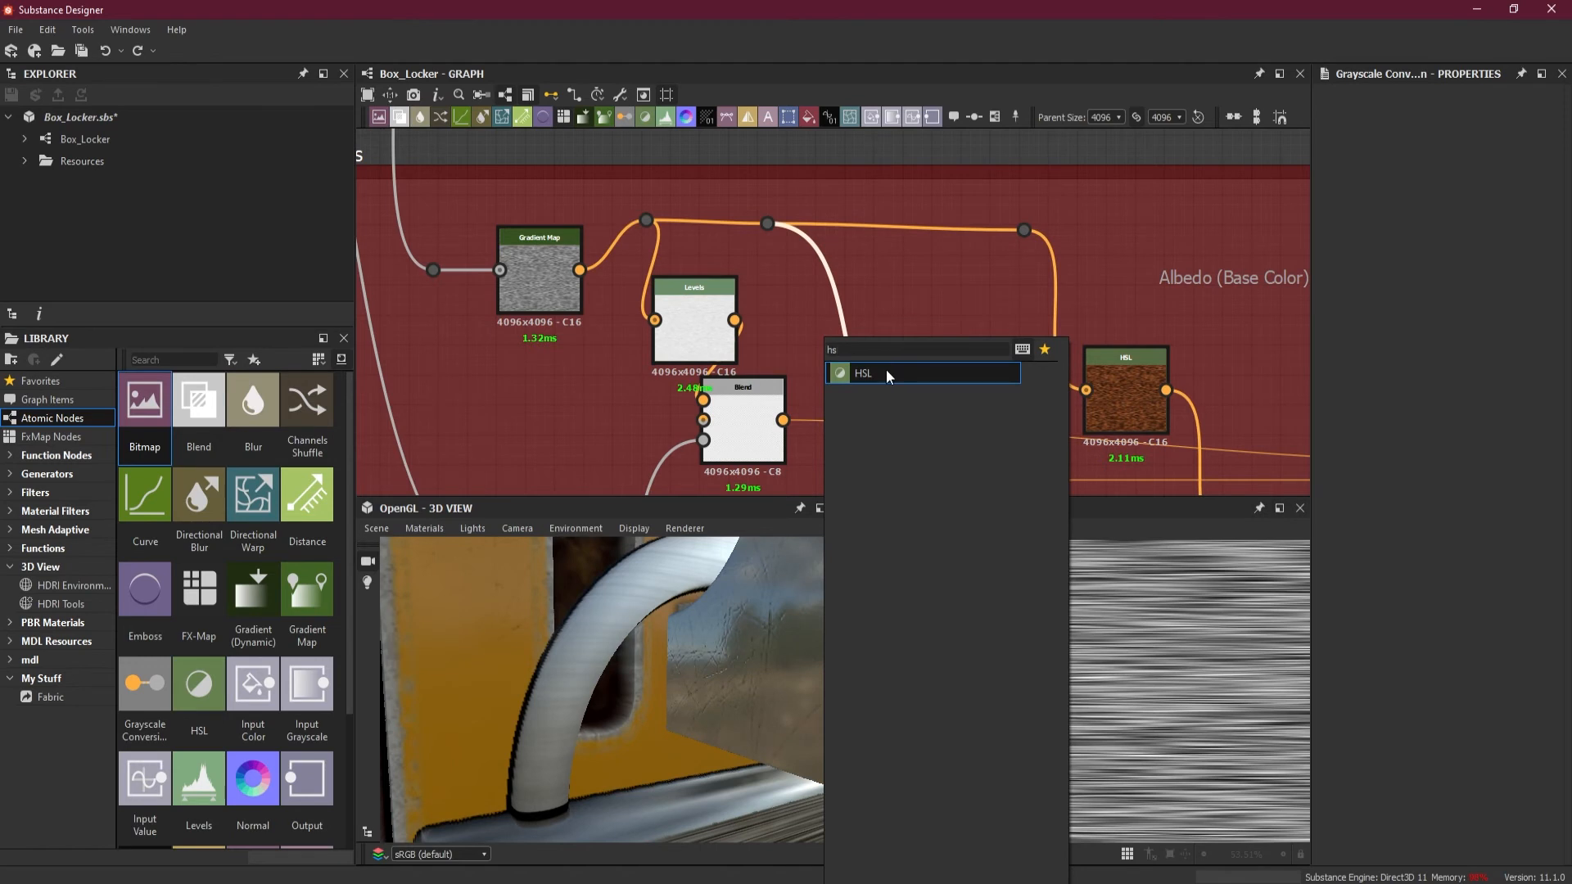
{"action": "left_click", "coordinate": [885, 372]}
{"action": "mouse_move", "coordinate": [873, 355]}
{"action": "left_mouse_down"}
{"action": "mouse_move", "coordinate": [837, 334]}
{"action": "mouse_move", "coordinate": [852, 337]}
{"action": "left_mouse_up"}
- Try tinting the lock body through the HSL node with saturation 0.83 and hues between 0.49 and 0.7, and delete the node
{"action": "left_click_drag", "start_coordinate": [775, 555], "coordinate": [642, 665]}
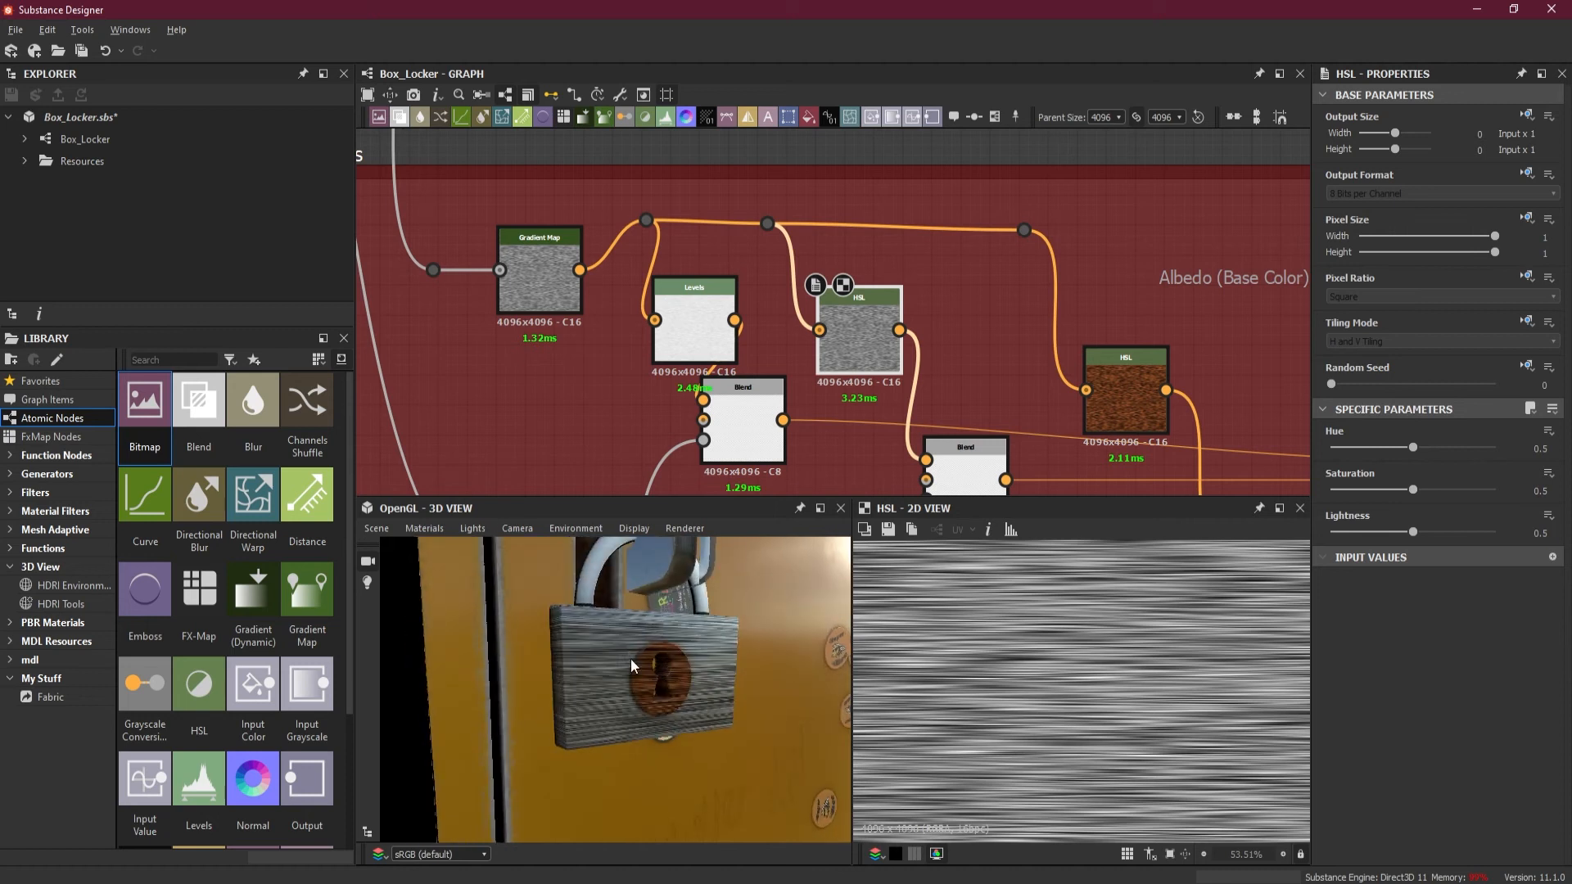
{"action": "scroll", "coordinate": [627, 646], "scroll_direction": "up", "scroll_amount": 6}
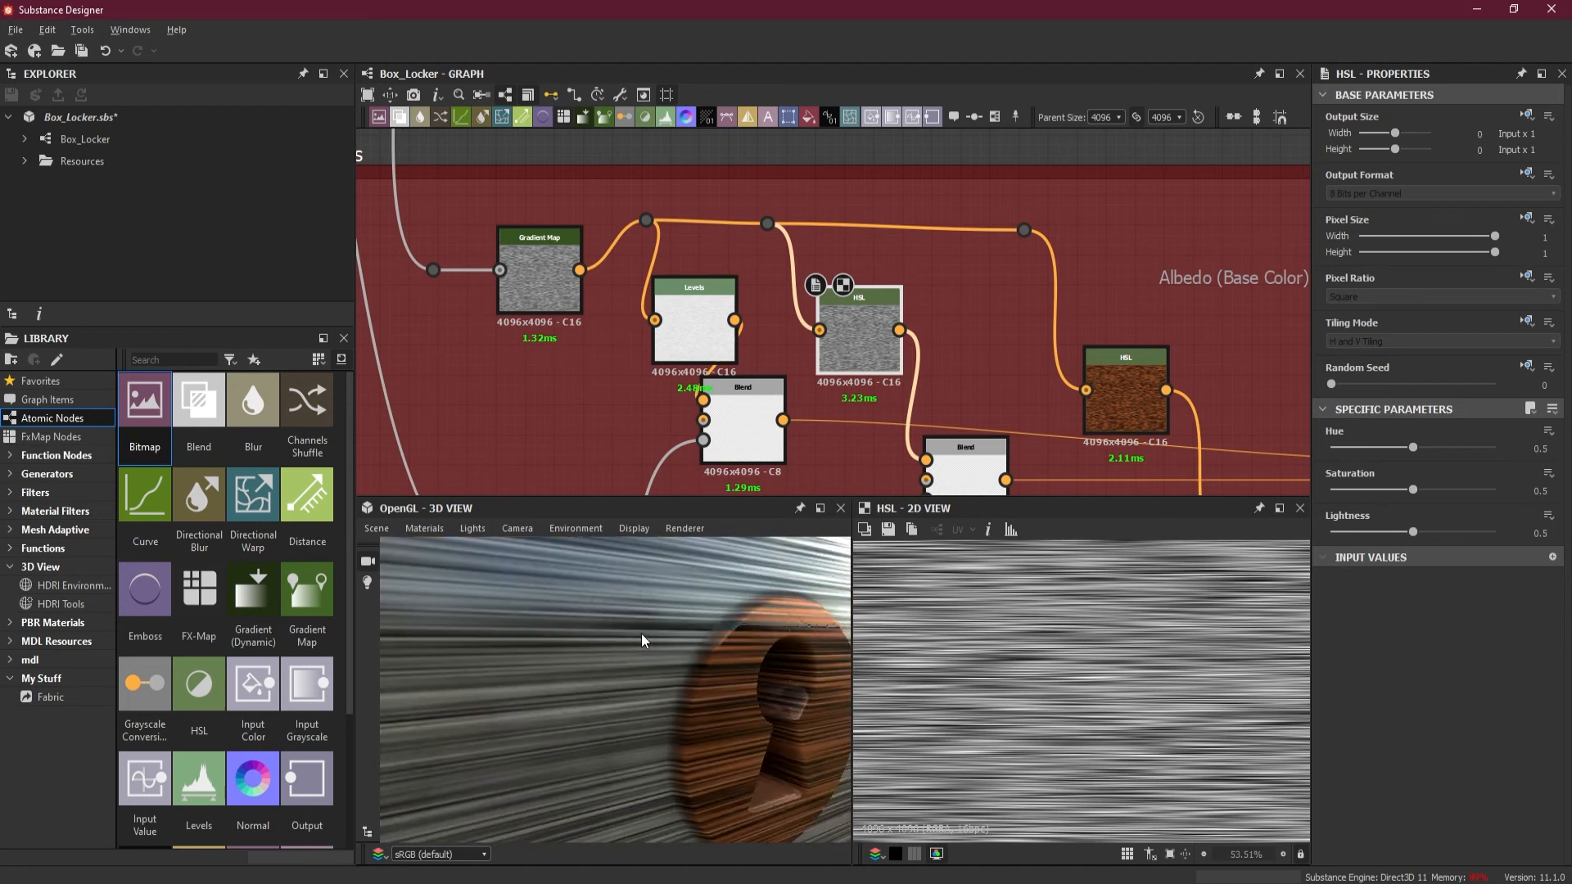
{"action": "scroll", "coordinate": [642, 634], "scroll_direction": "down", "scroll_amount": 5}
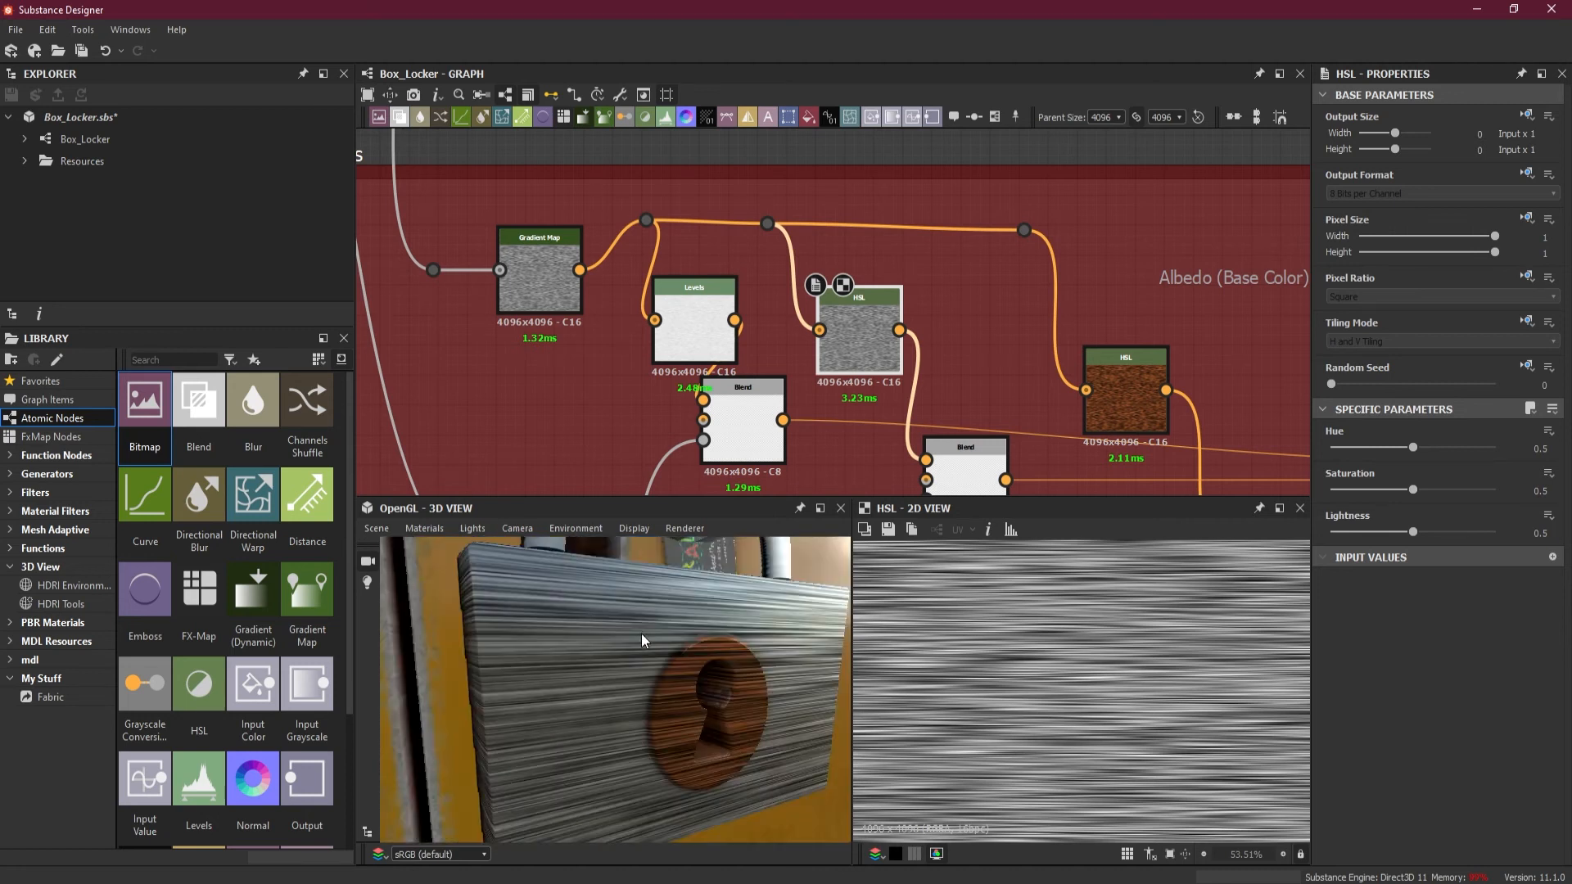
{"action": "left_click_drag", "start_coordinate": [1412, 489], "coordinate": [1445, 450]}
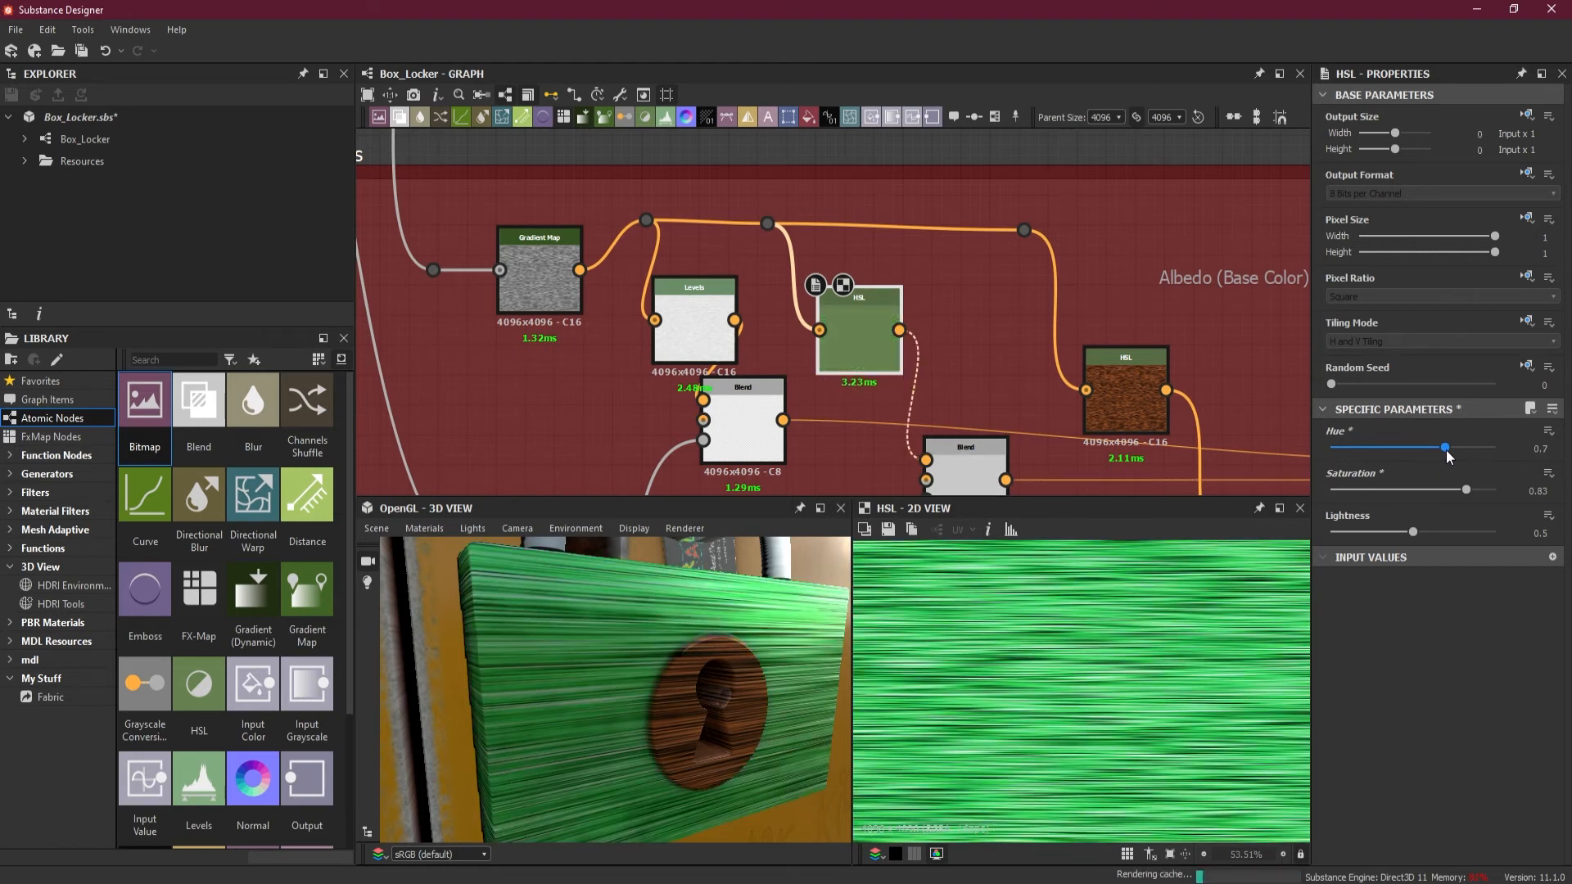
{"action": "left_click_drag", "start_coordinate": [1446, 449], "coordinate": [1442, 449]}
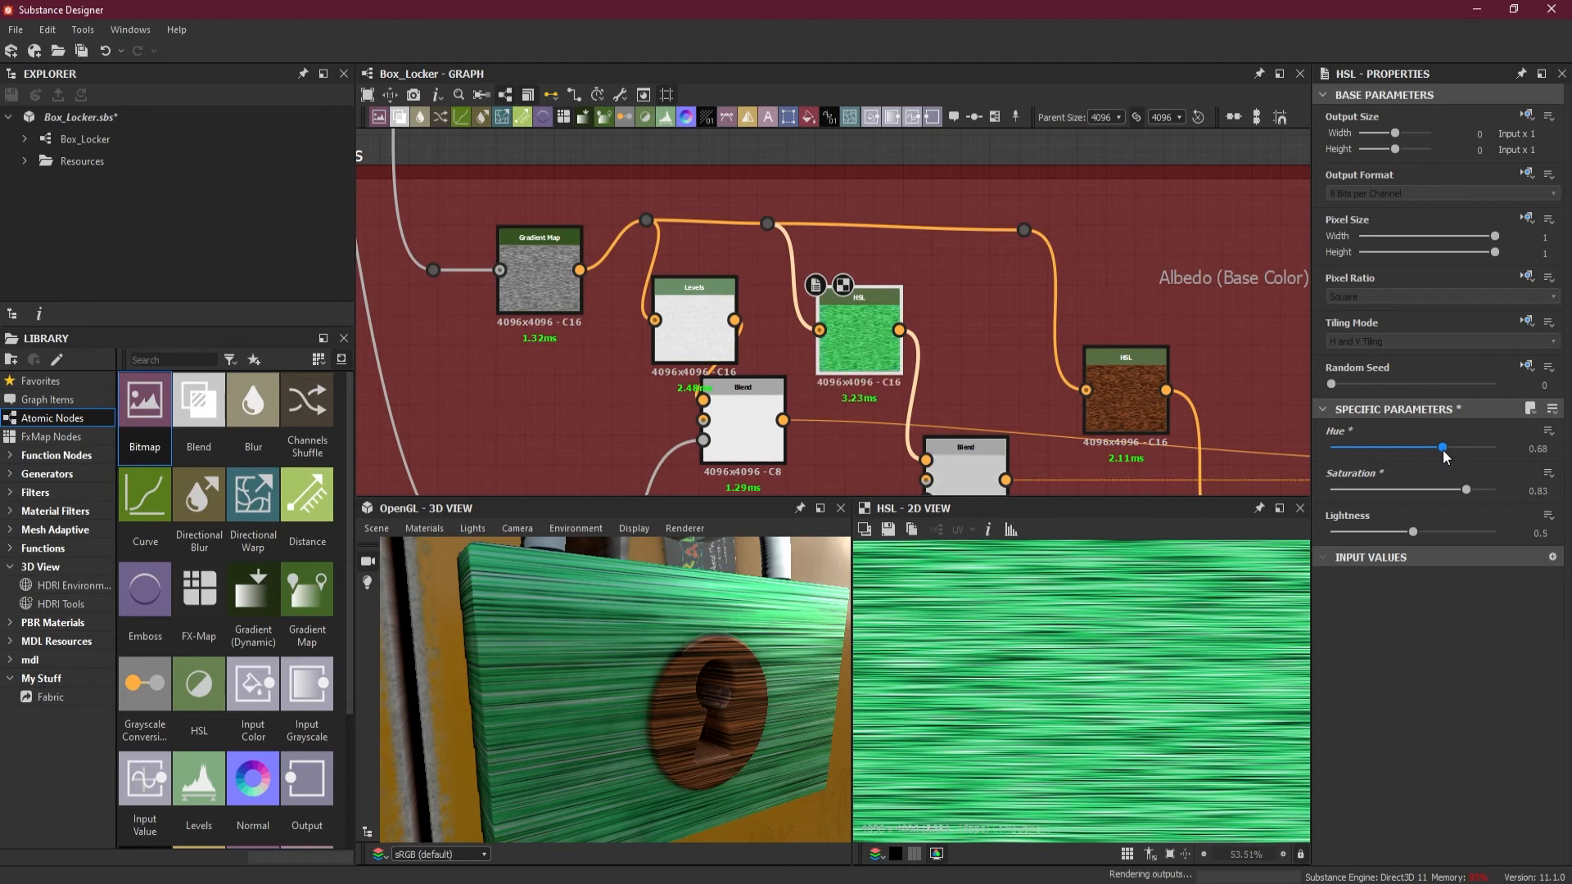
{"action": "mouse_move", "coordinate": [1442, 449]}
{"action": "left_mouse_down"}
{"action": "mouse_move", "coordinate": [1469, 451]}
{"action": "mouse_move", "coordinate": [1411, 450]}
{"action": "left_mouse_up"}
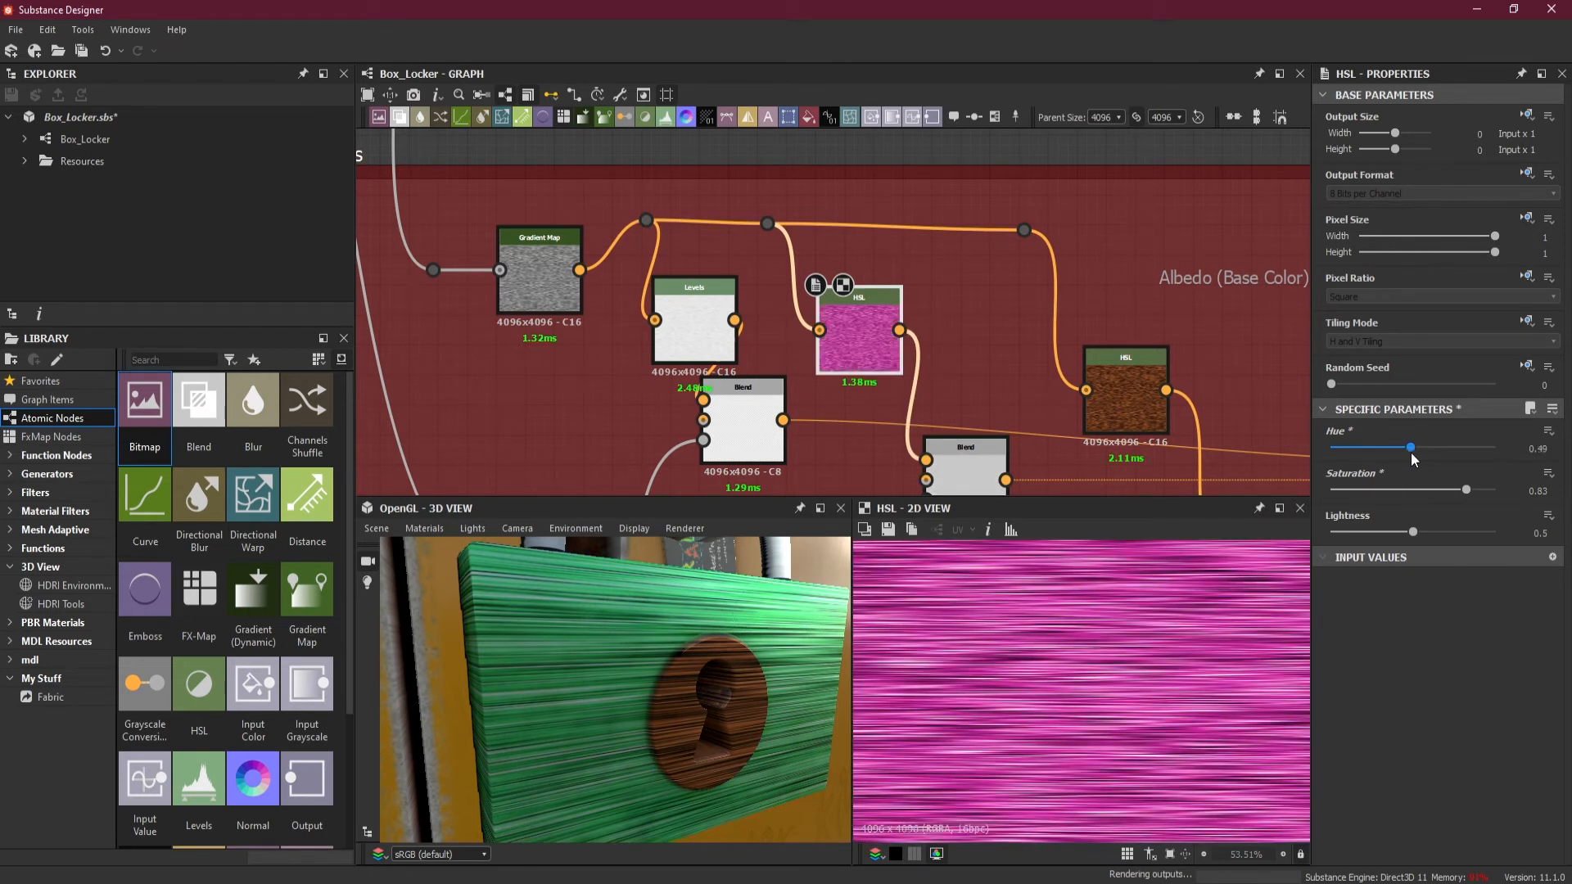
{"action": "key", "text": "Delete"}
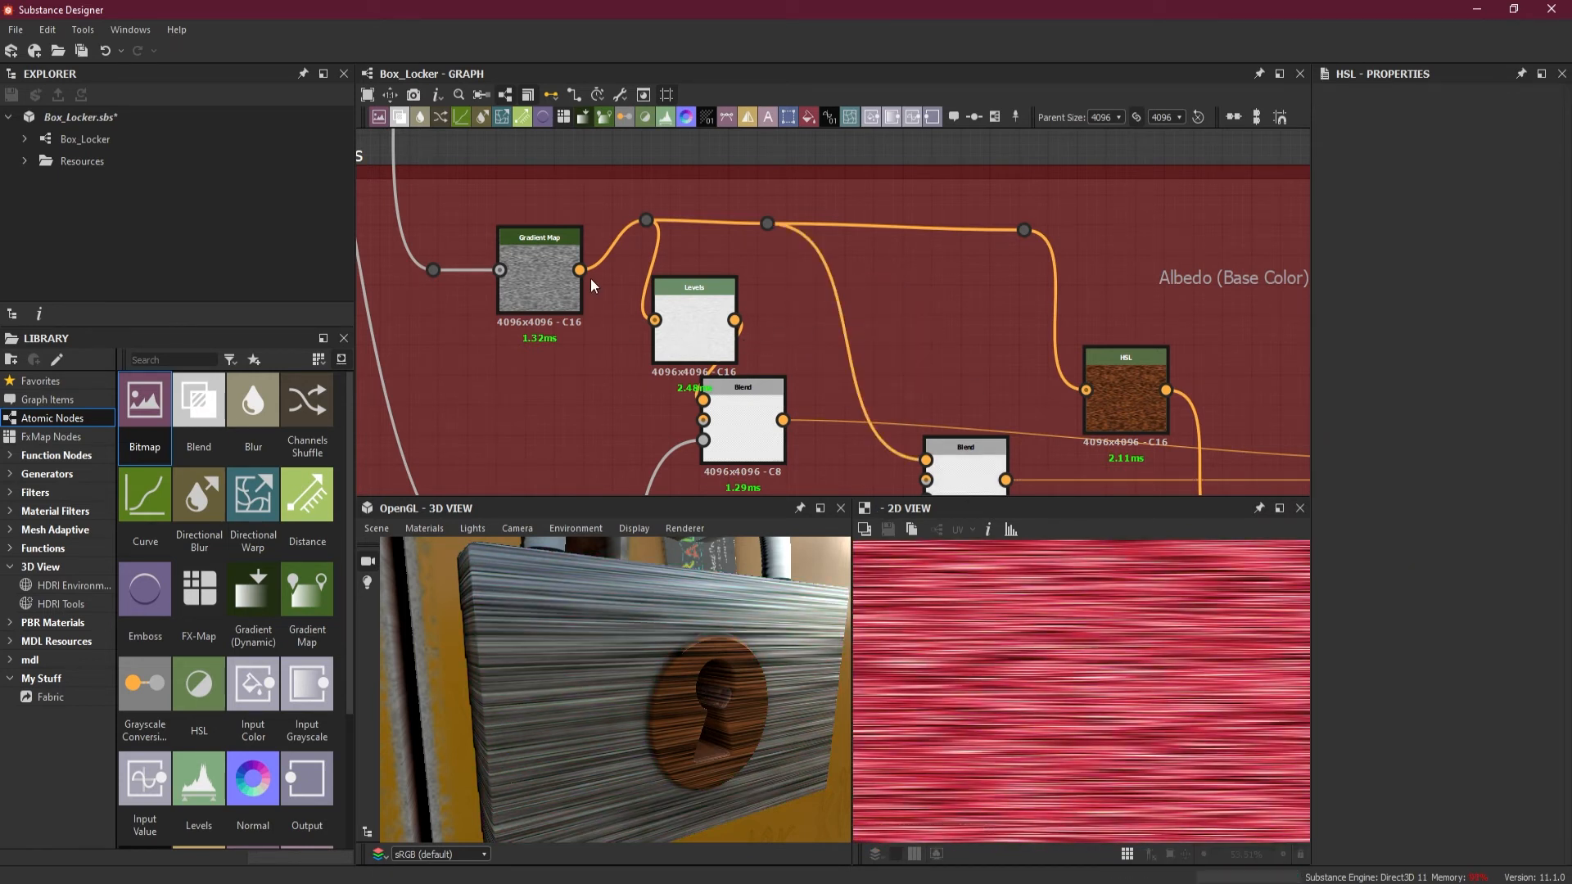
- Replace the padlock albedo Gradient Map's gradient with brass tones picked from the padlock bodies in the reference photos
{"action": "double_click", "coordinate": [538, 281]}
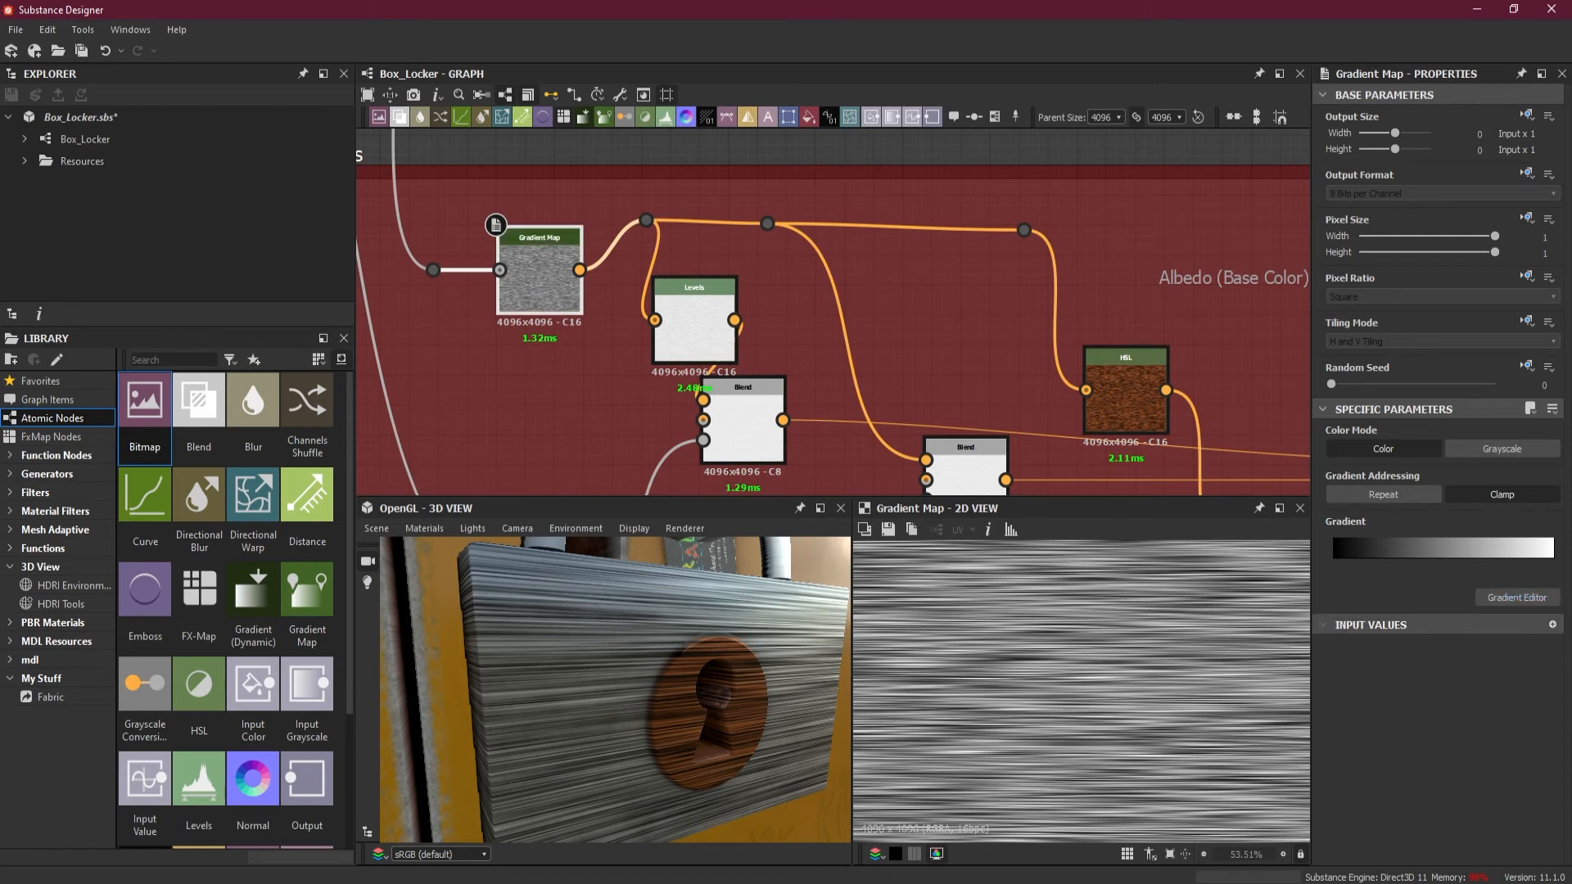
{"action": "right_click_drag", "start_coordinate": [1571, 672], "coordinate": [672, 248]}
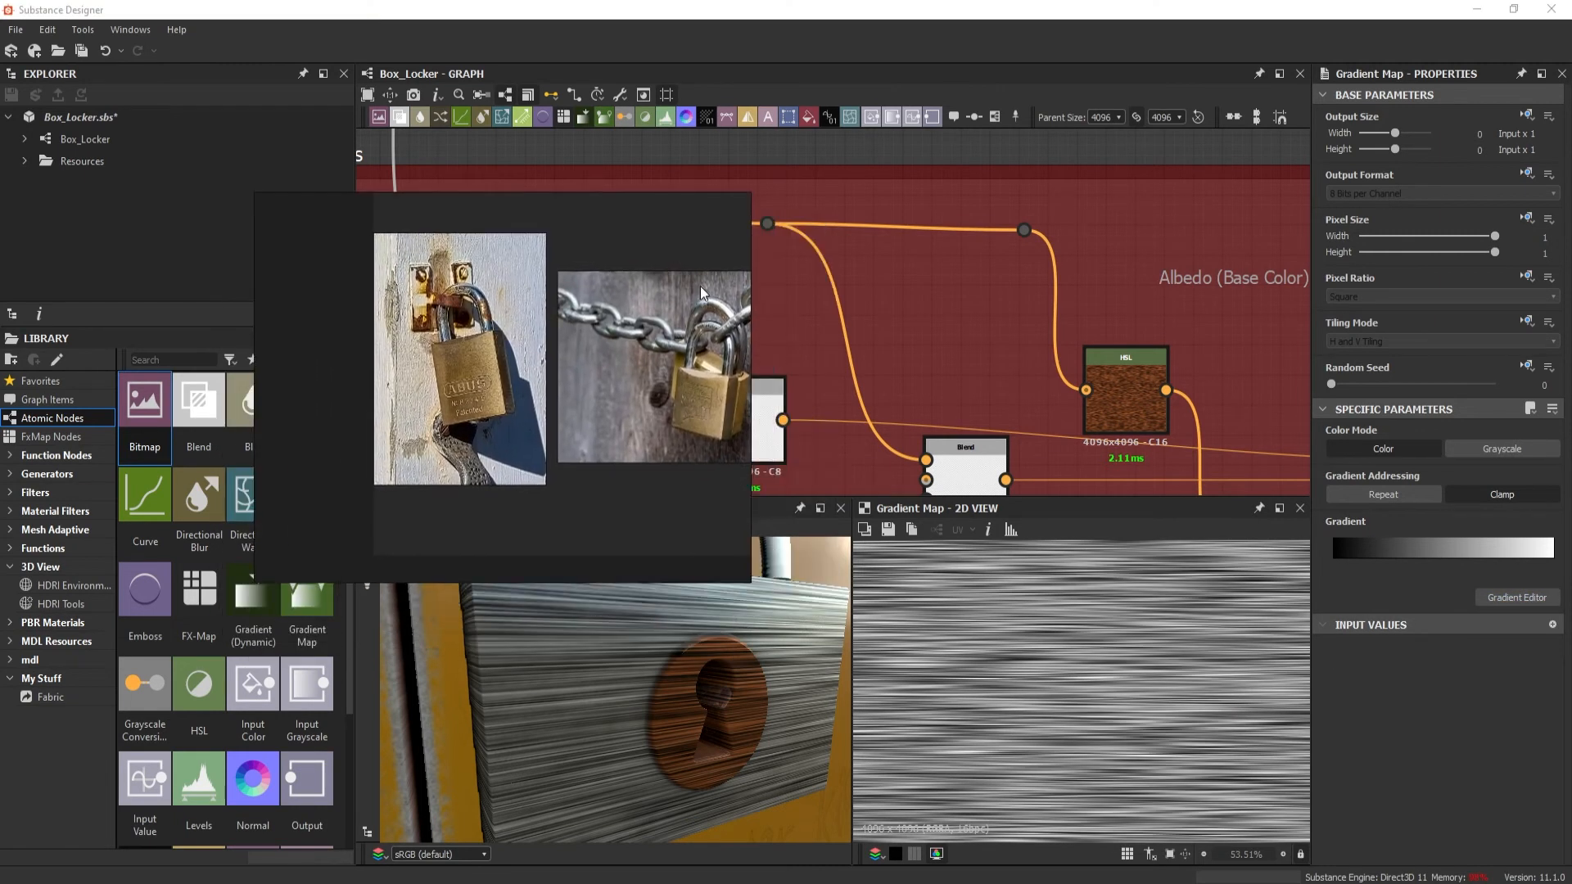
{"action": "scroll", "coordinate": [698, 417], "scroll_direction": "up", "scroll_amount": 2}
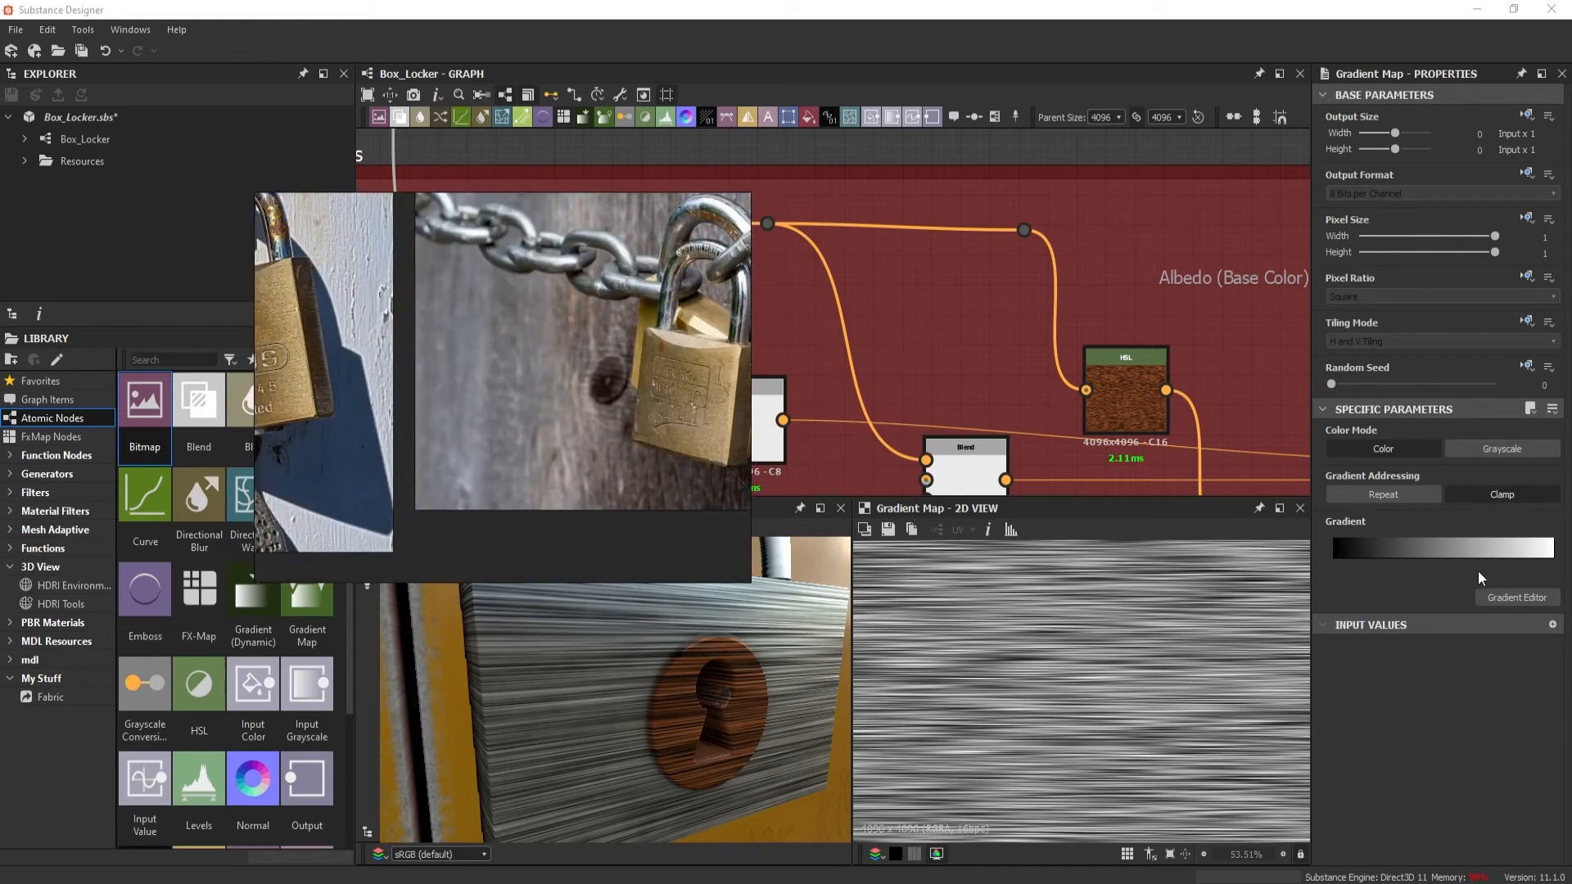
{"action": "left_click", "coordinate": [1519, 597]}
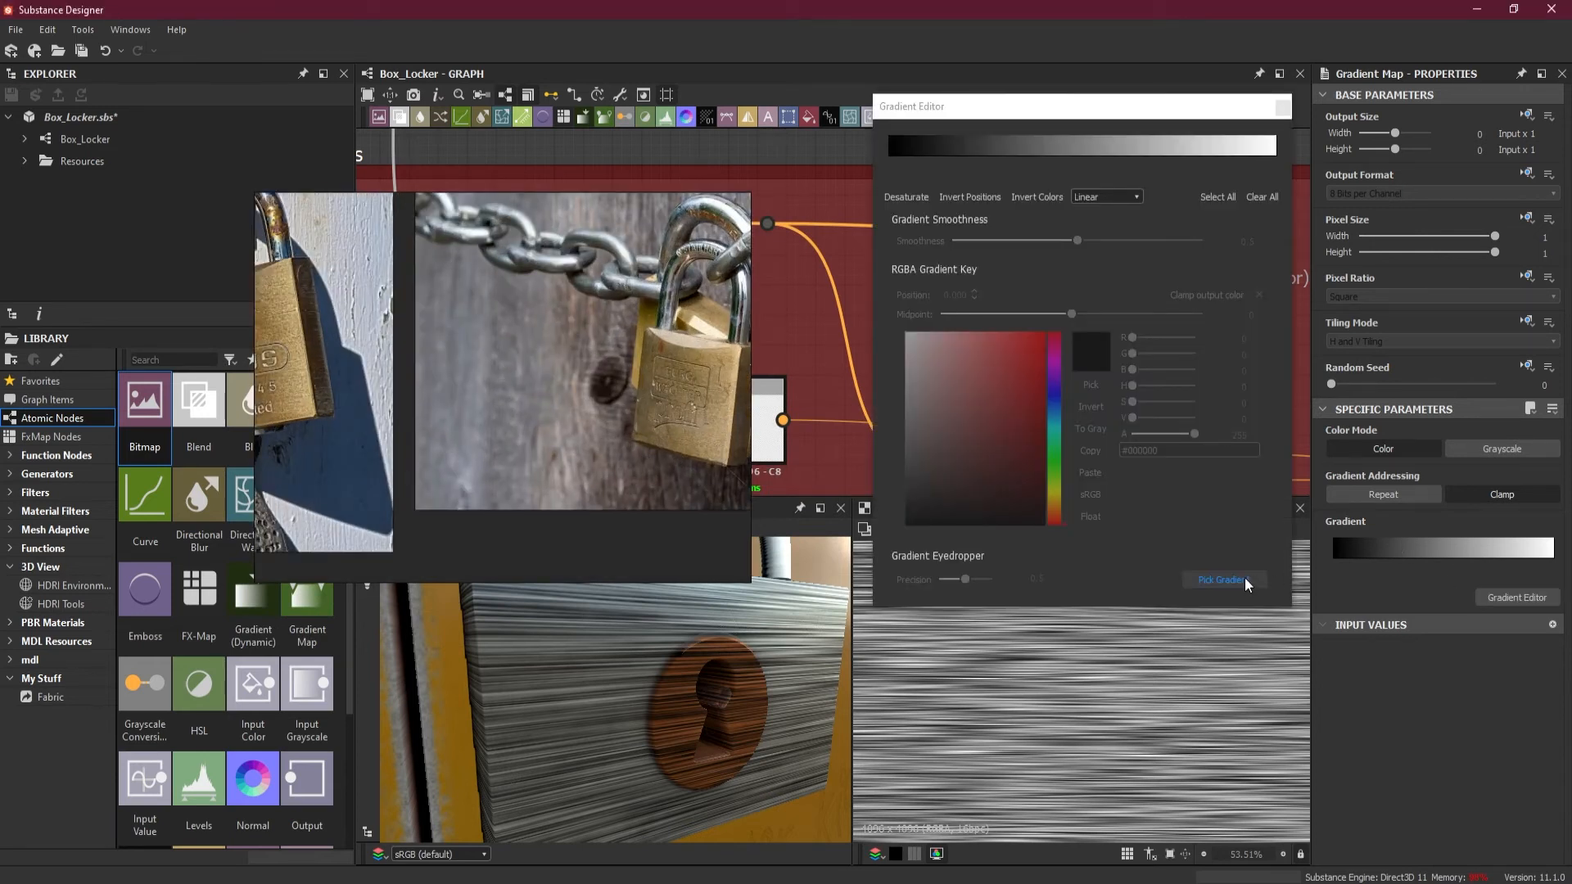
{"action": "left_click", "coordinate": [1244, 578]}
{"action": "left_click_drag", "start_coordinate": [665, 437], "coordinate": [713, 449]}
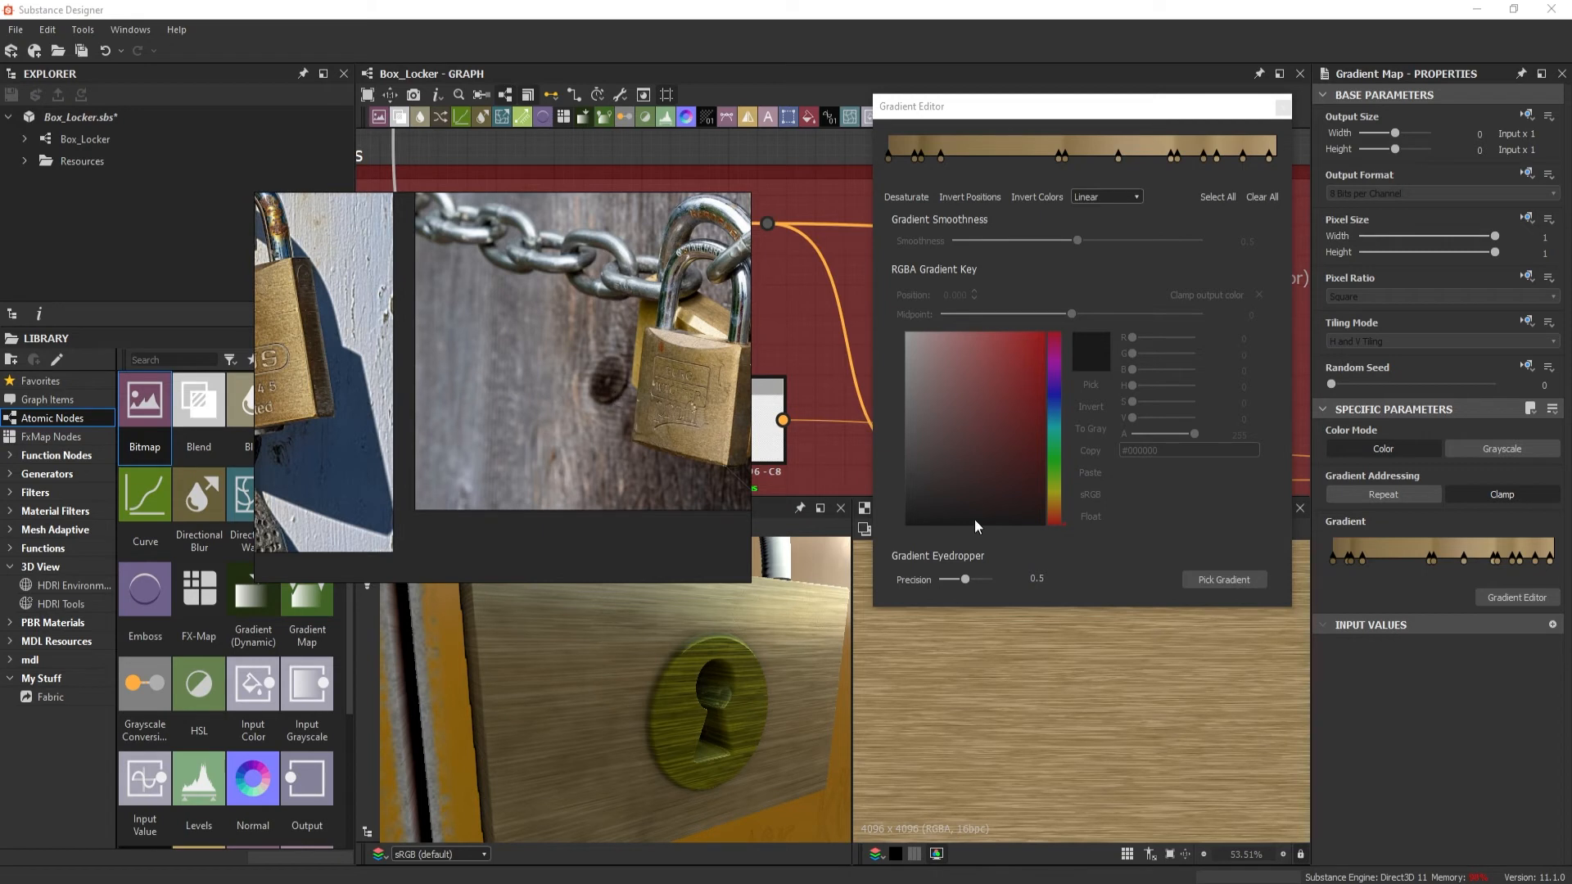
{"action": "left_click", "coordinate": [1241, 587]}
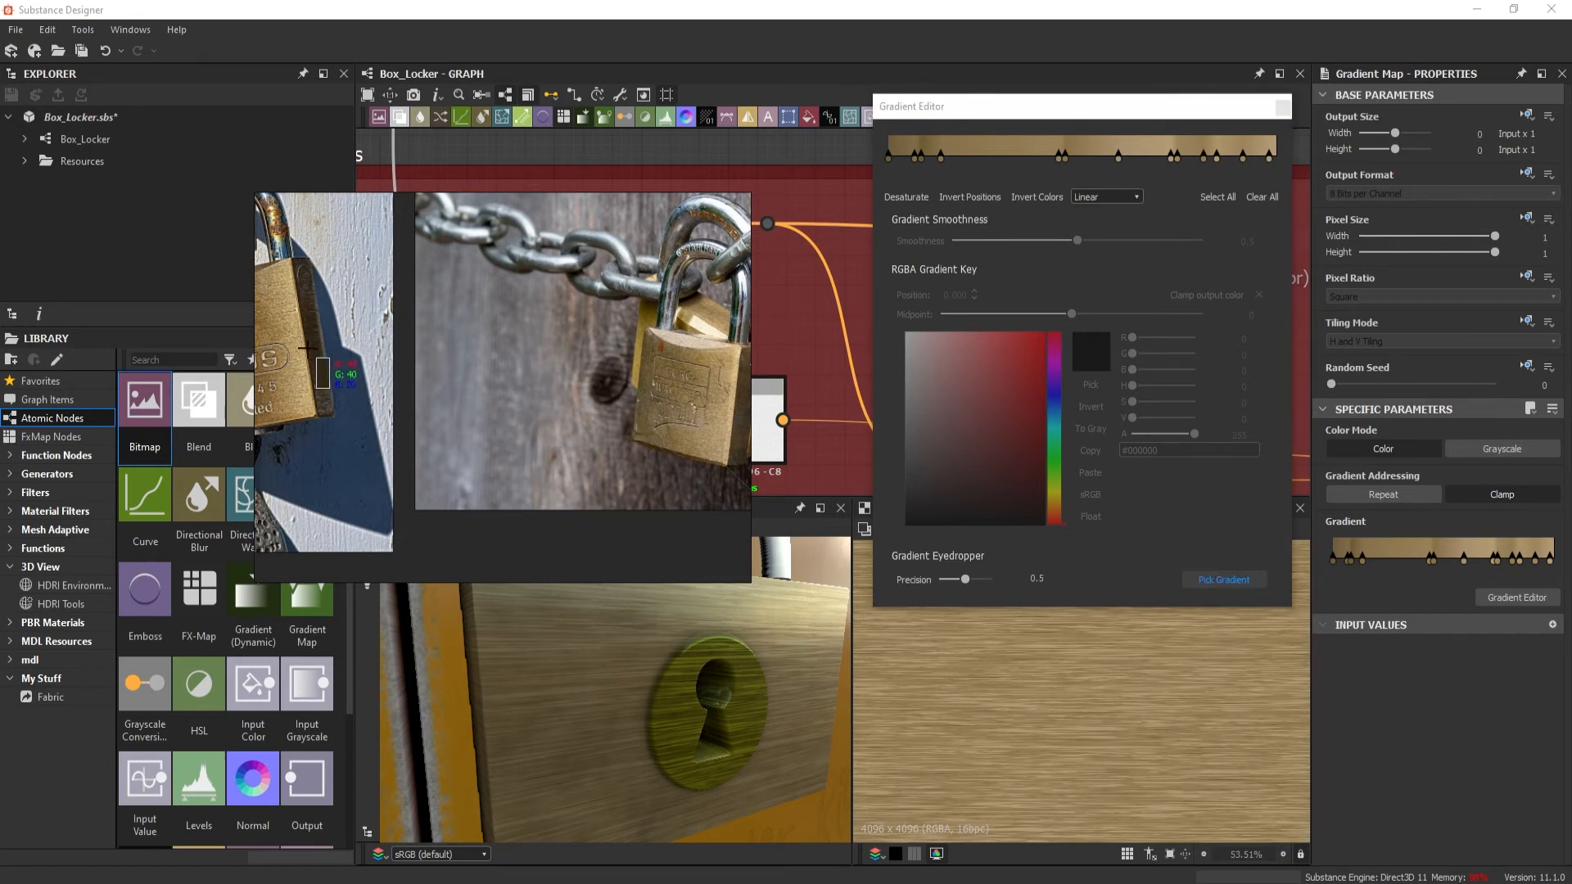
{"action": "left_click_drag", "start_coordinate": [267, 290], "coordinate": [299, 364]}
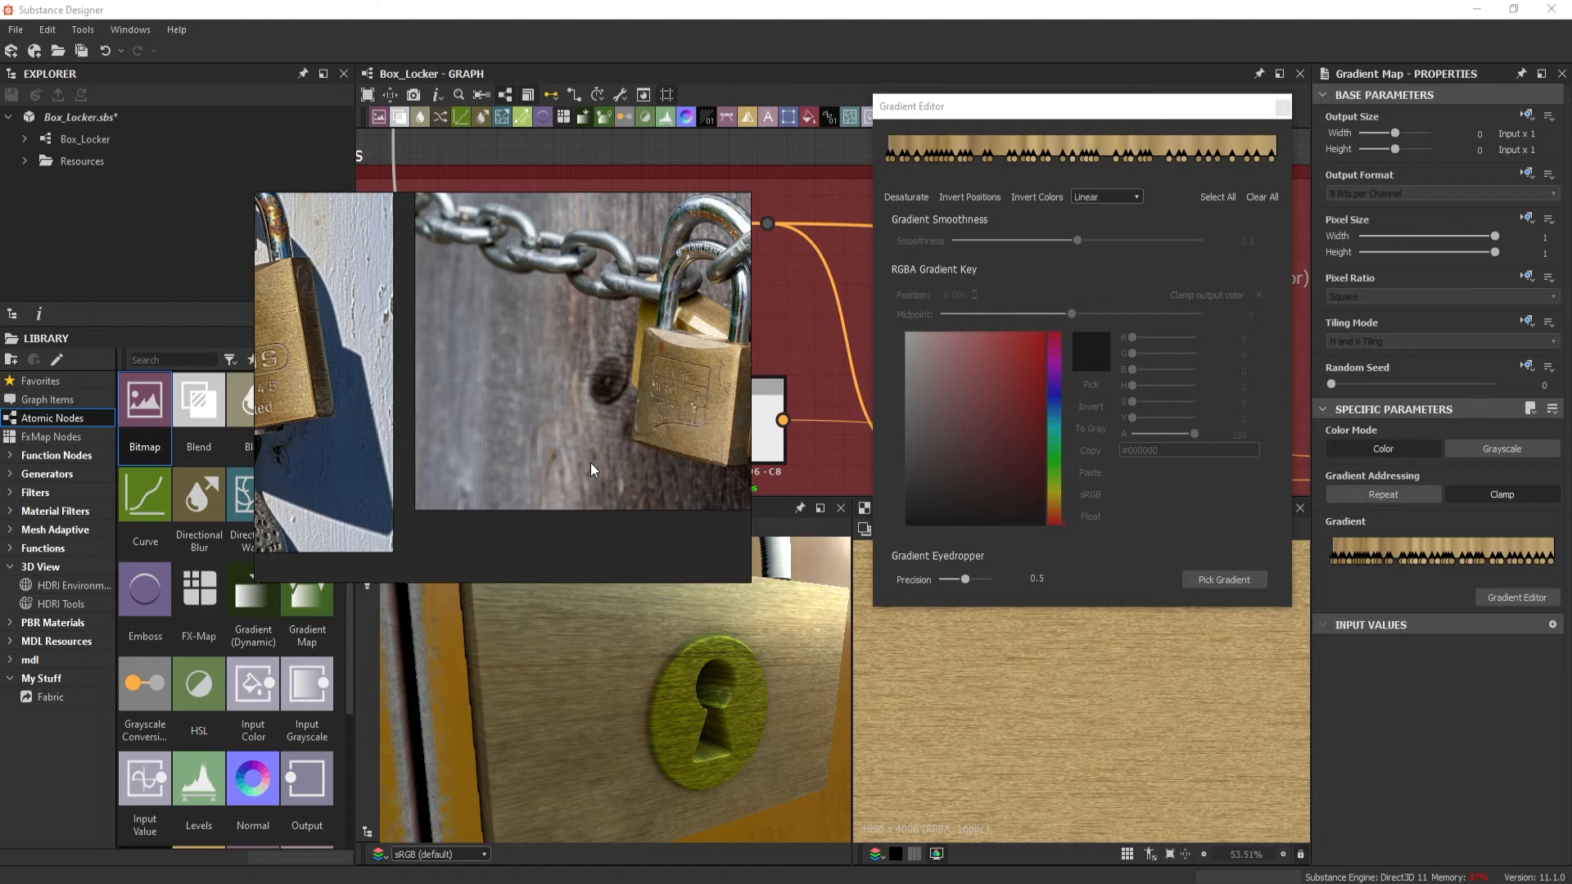
{"action": "left_click", "coordinate": [1224, 579]}
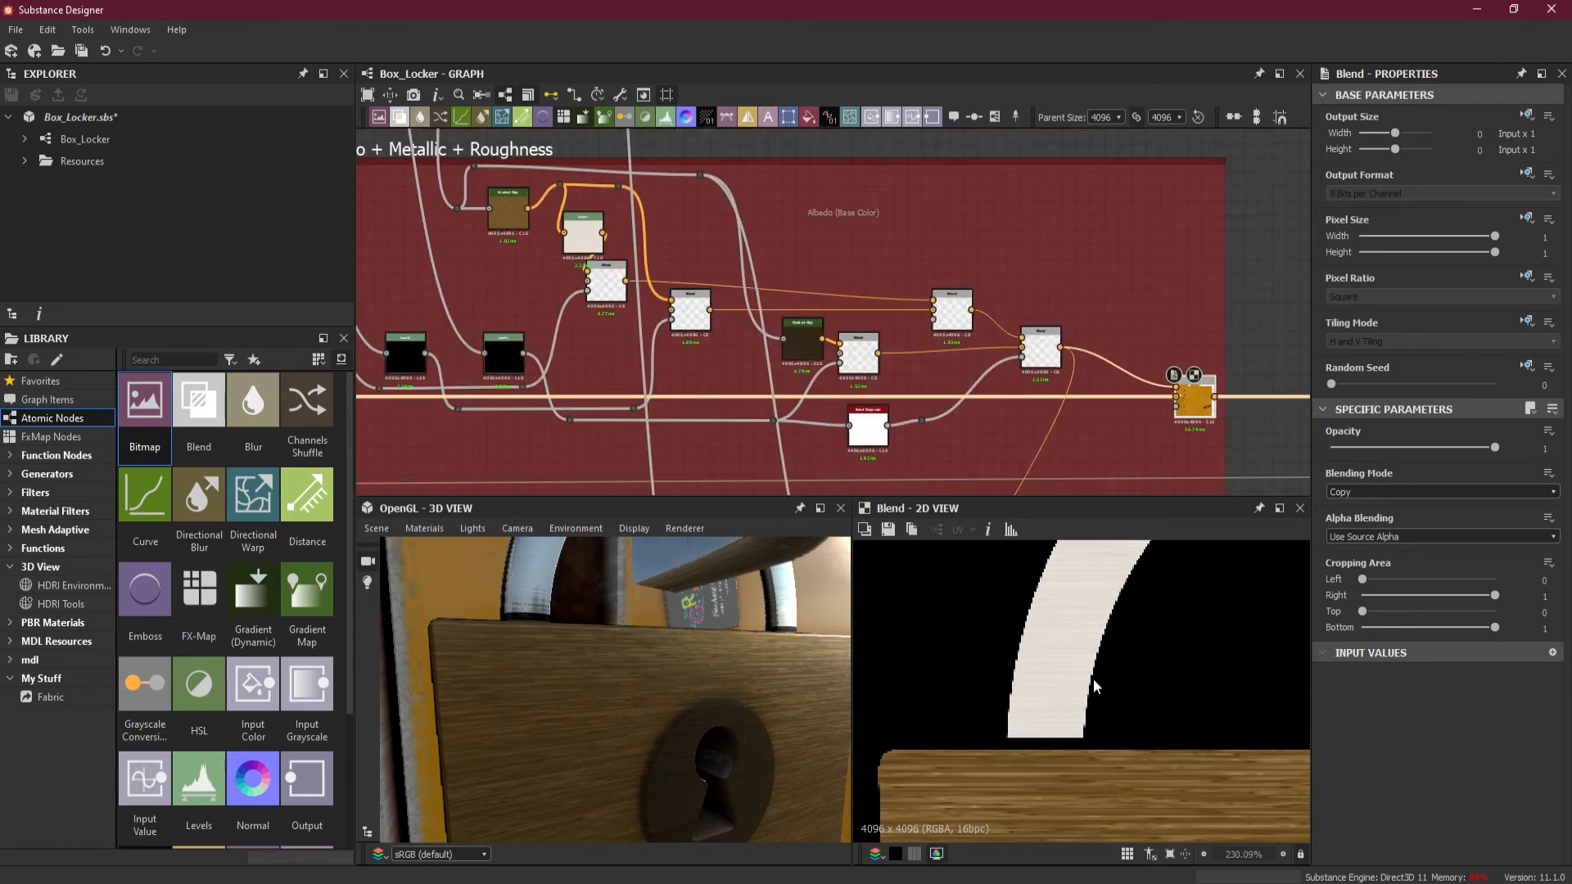
- Check the gap between shackle and lock body in the albedo texture, and move the Levels node clear of the shackle's Blend
{"action": "scroll", "coordinate": [1048, 793], "scroll_direction": "down", "scroll_amount": 5}
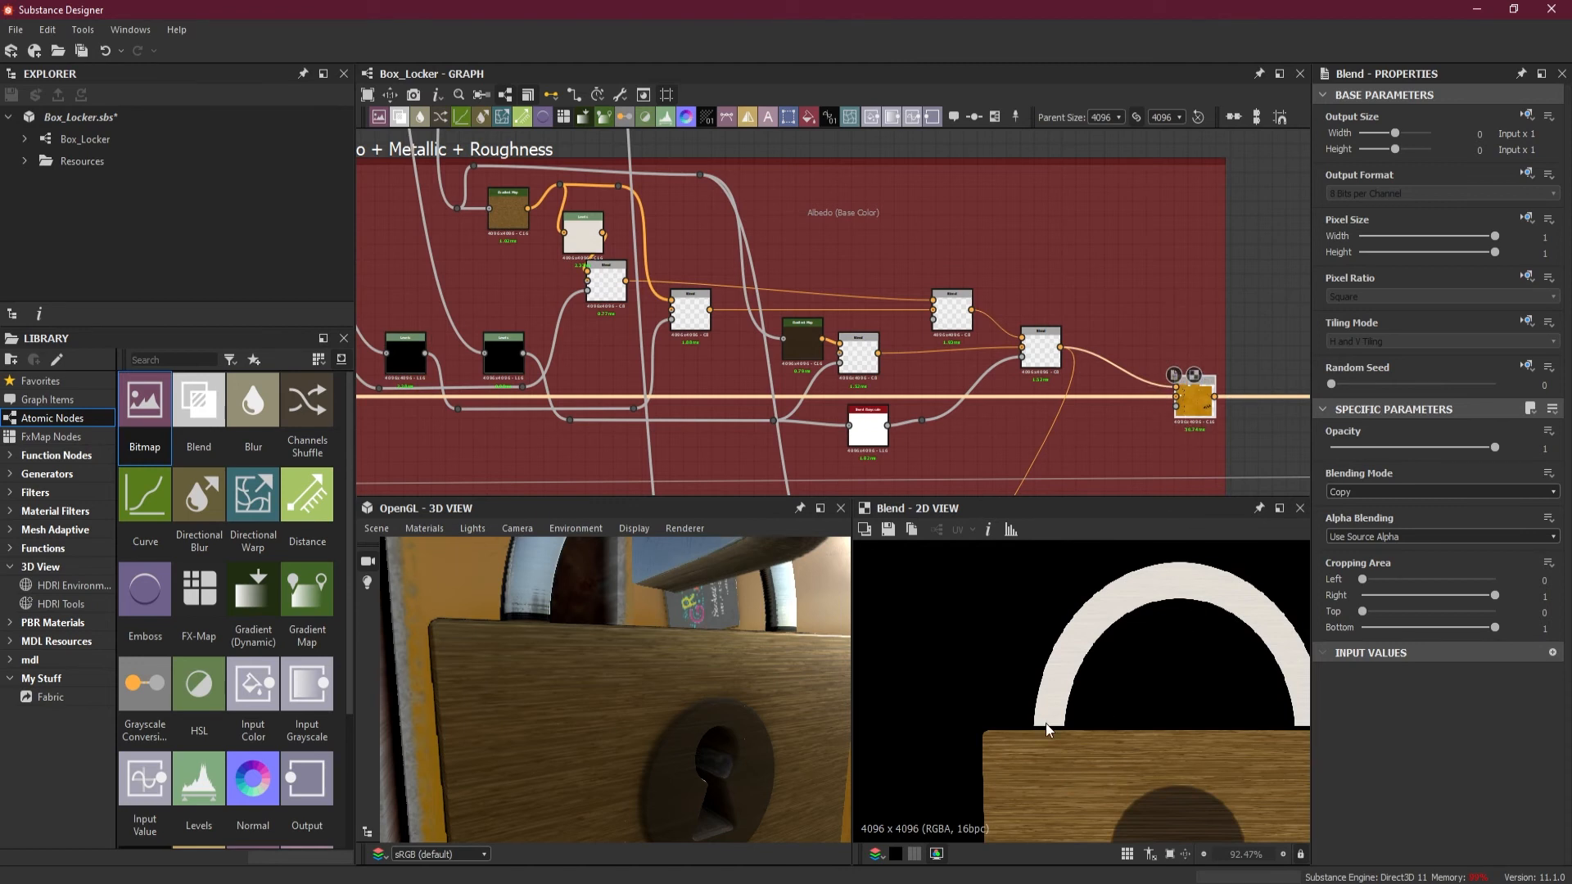
{"action": "scroll", "coordinate": [1045, 724], "scroll_direction": "up", "scroll_amount": 5}
{"action": "scroll", "coordinate": [1049, 771], "scroll_direction": "up", "scroll_amount": 1}
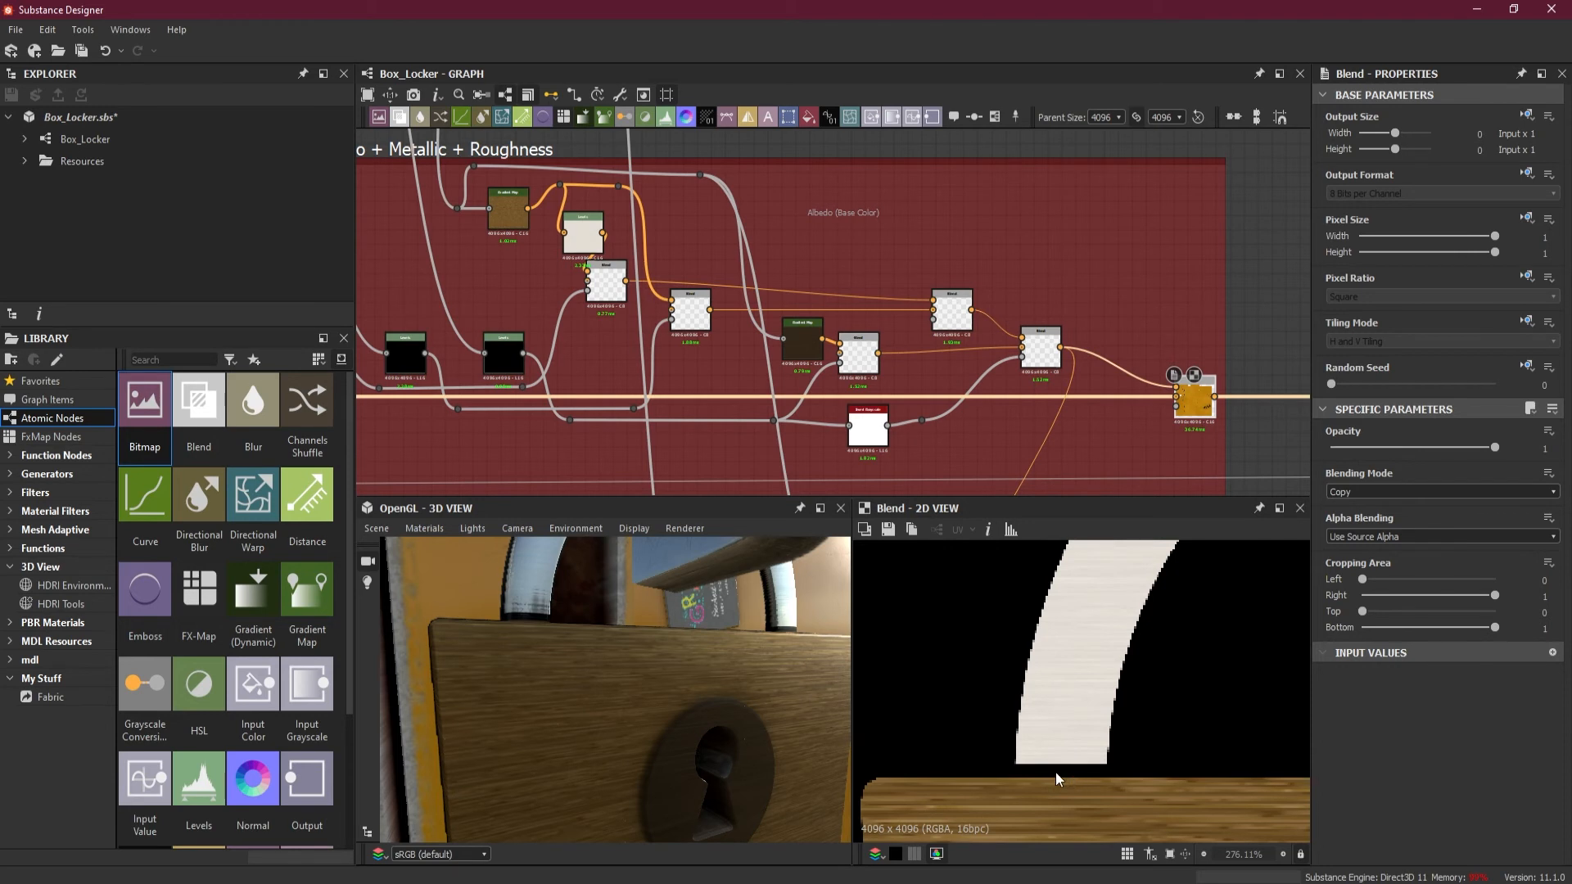
{"action": "scroll", "coordinate": [533, 236], "scroll_direction": "up", "scroll_amount": 3}
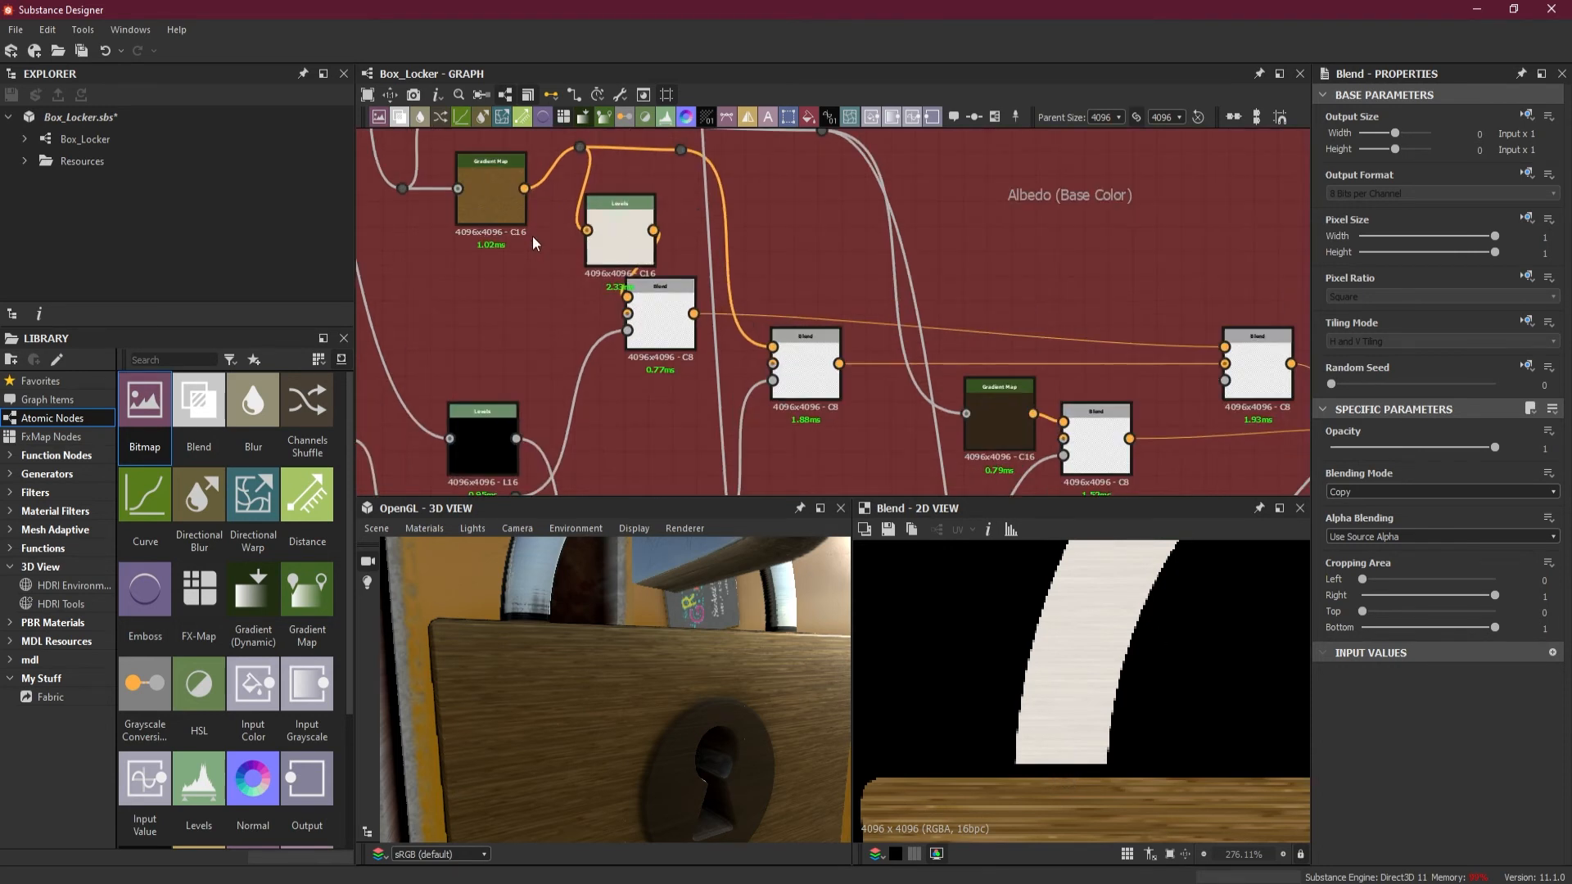
{"action": "left_click_drag", "start_coordinate": [582, 227], "coordinate": [571, 203]}
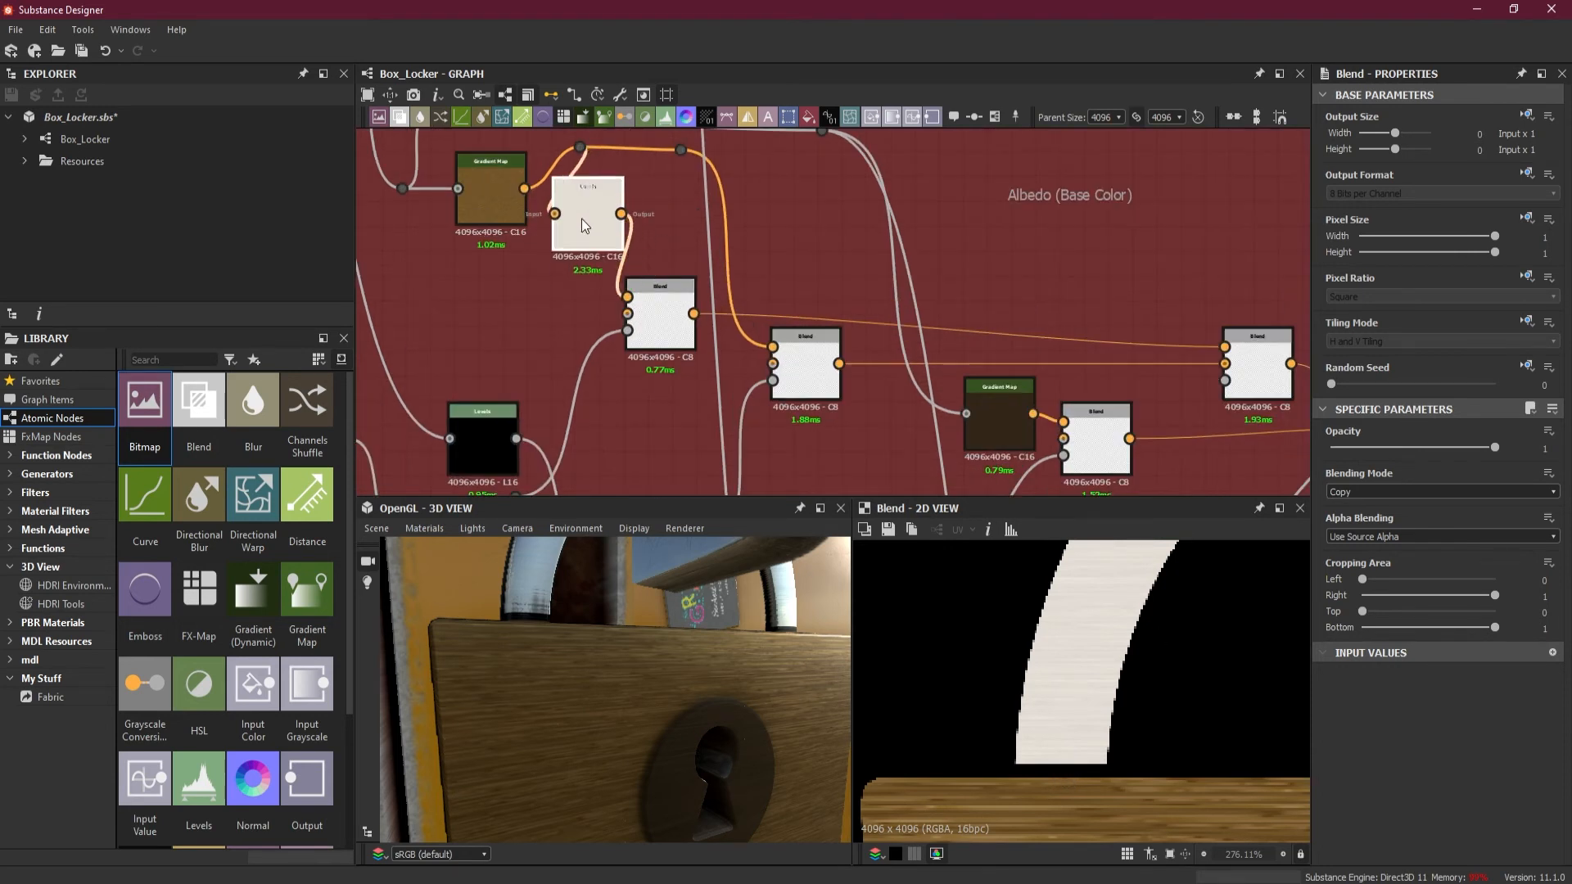
- Check the shackle Blend's cropping settings and display the final albedo Blend in the 2D view
{"action": "left_click", "coordinate": [661, 325]}
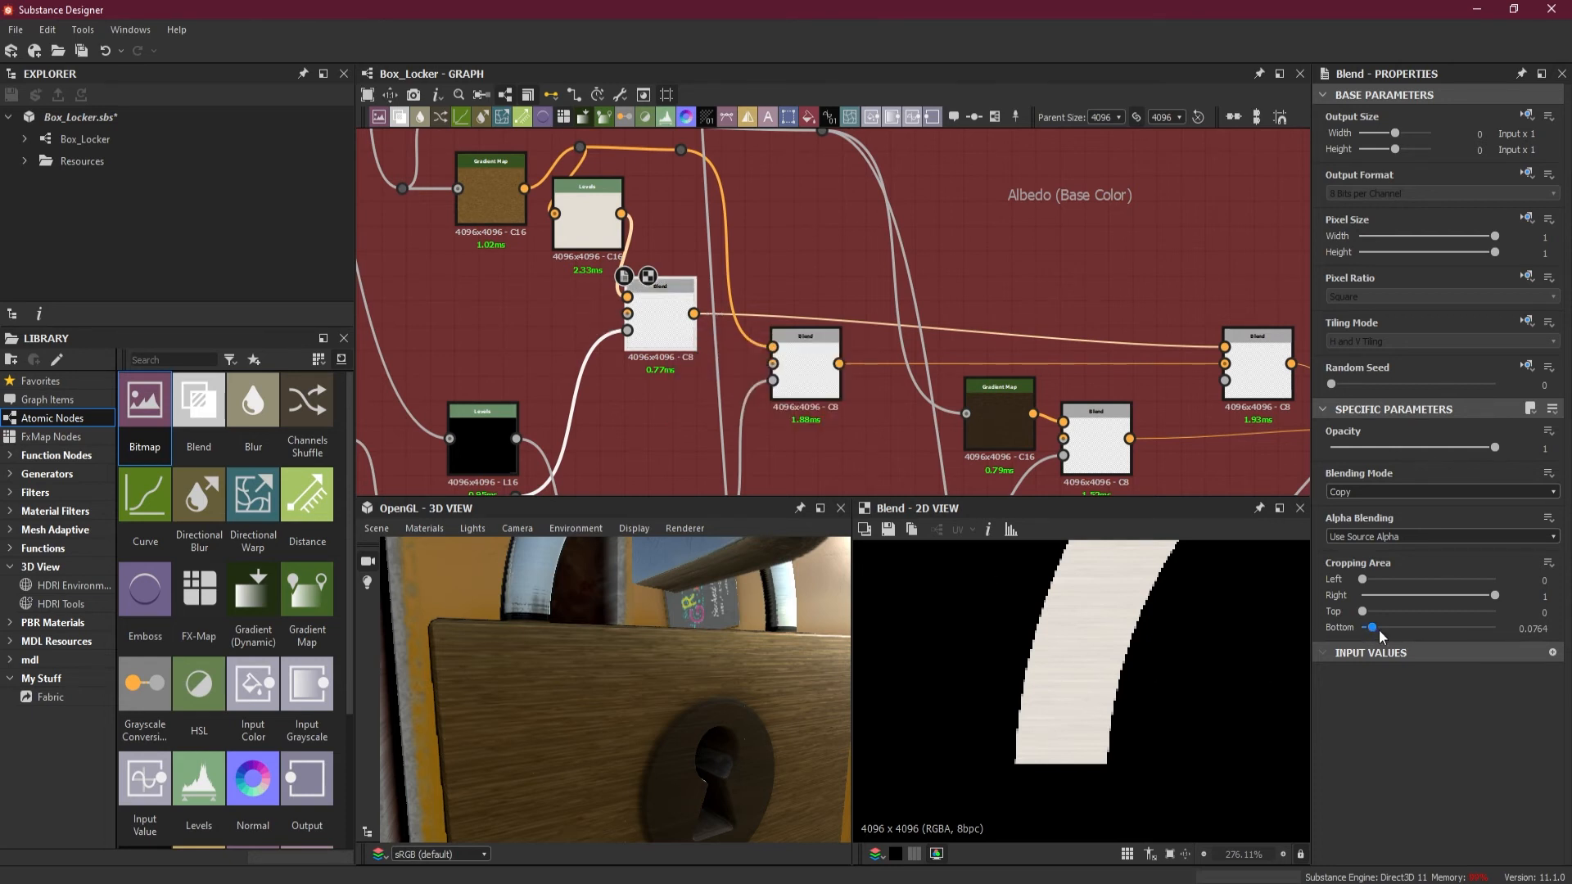
{"action": "middle_click_drag", "start_coordinate": [1093, 374], "coordinate": [358, 261]}
{"action": "left_click", "coordinate": [952, 419]}
{"action": "double_click", "coordinate": [951, 419]}
{"action": "middle_click_drag", "start_coordinate": [601, 305], "coordinate": [1114, 362]}
{"action": "middle_click_drag", "start_coordinate": [667, 284], "coordinate": [953, 319]}
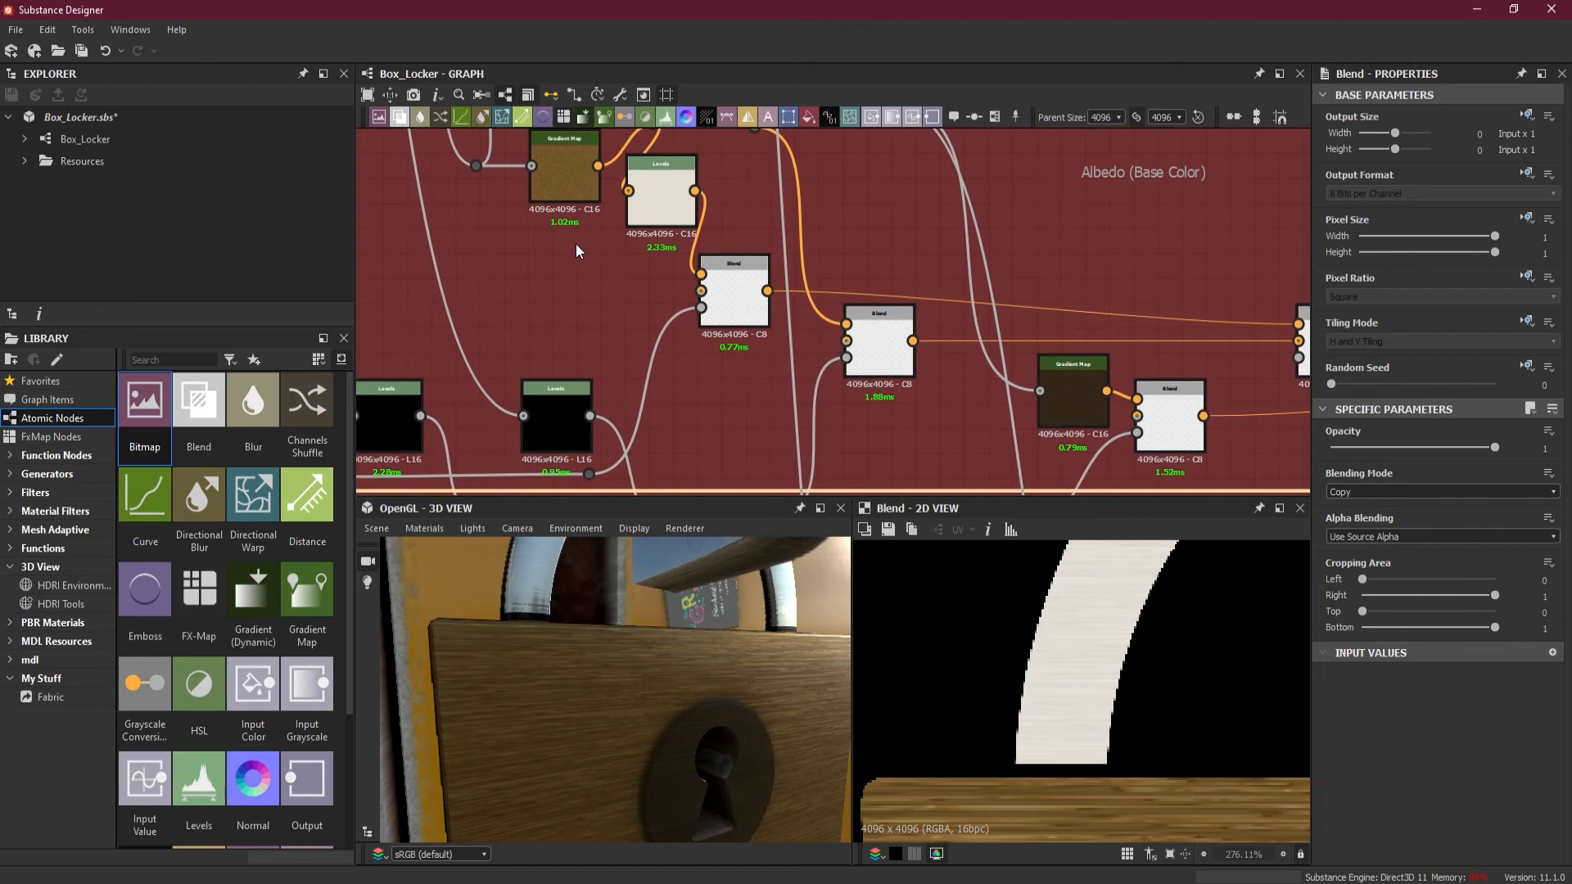
{"action": "middle_click_drag", "start_coordinate": [611, 262], "coordinate": [629, 342]}
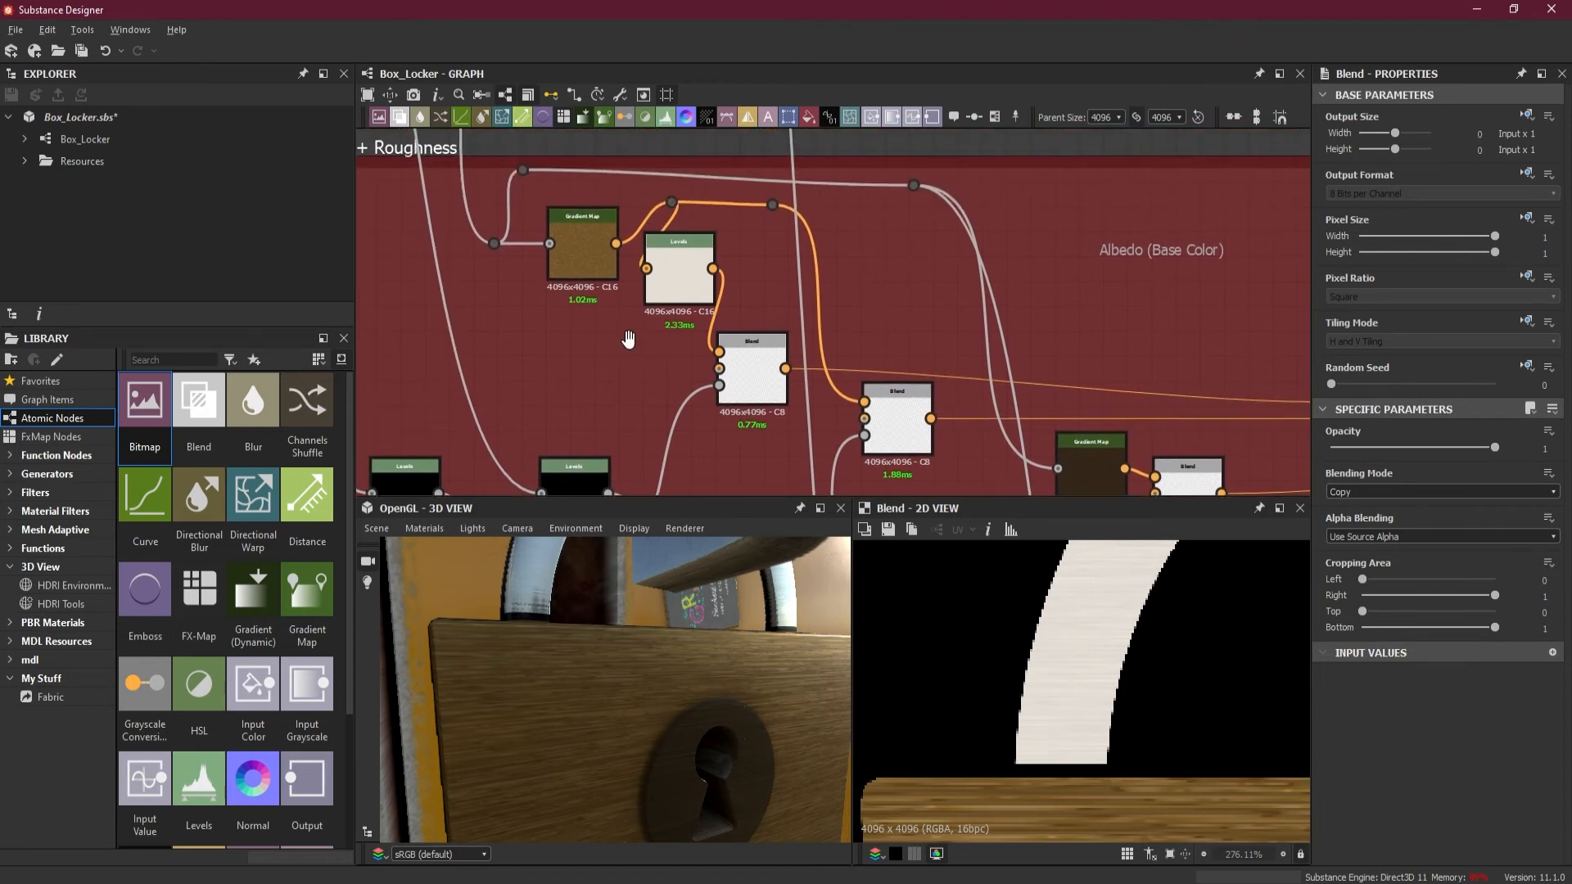
- Fine-tune the shackle Blend's bottom cropping by trying 0.078 and 0.077 and ending on 0.0778, checking the shackle's base in 3D
{"action": "left_click", "coordinate": [750, 384]}
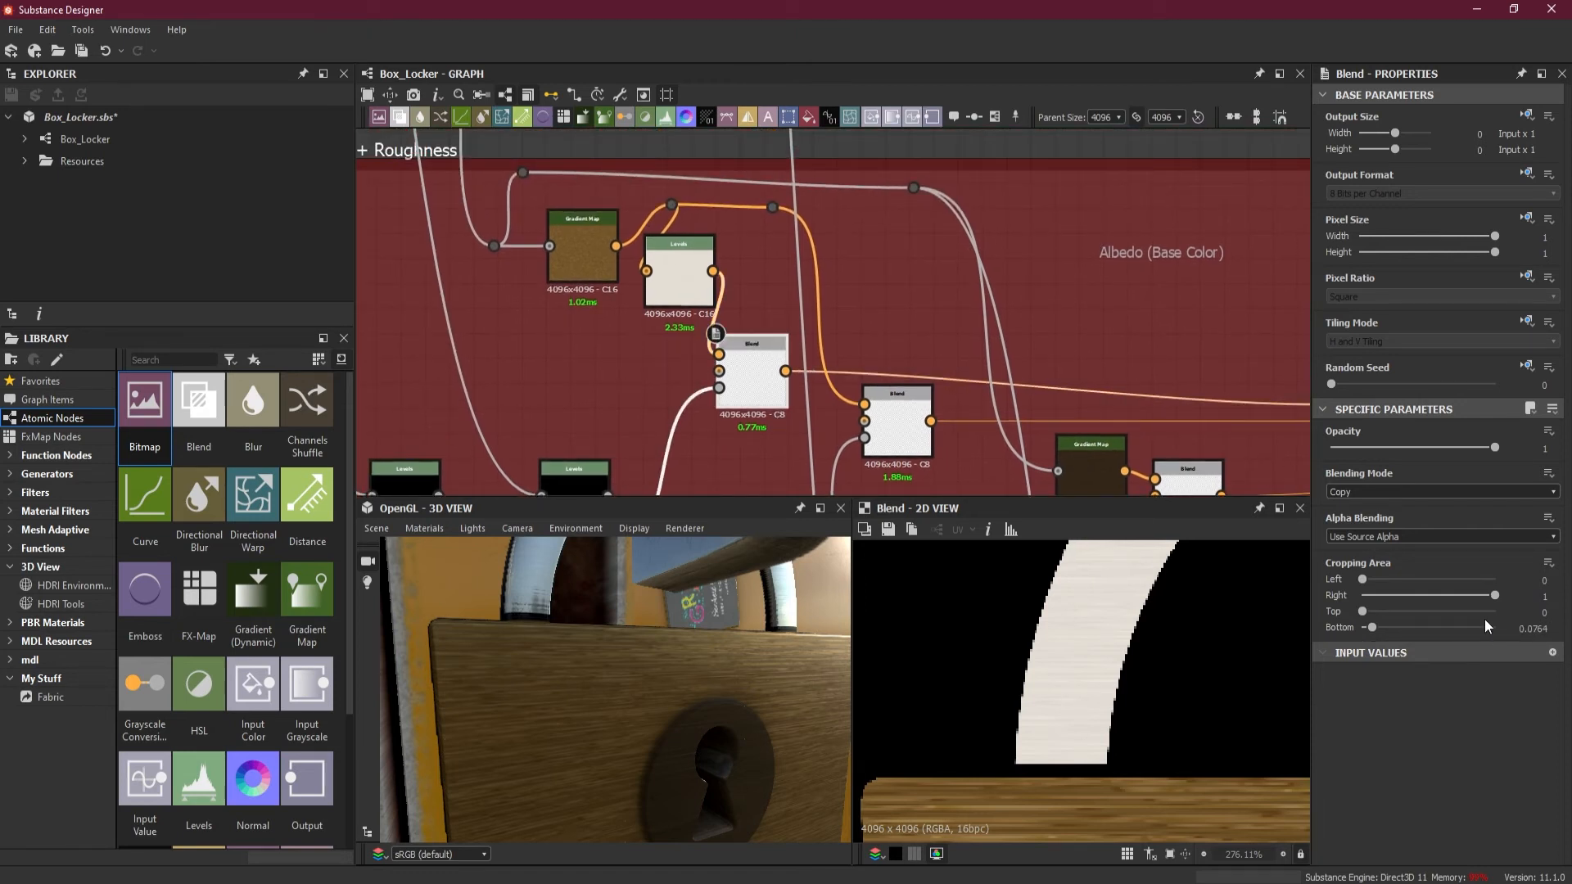
{"action": "left_click_drag", "start_coordinate": [1532, 628], "coordinate": [1549, 629]}
{"action": "type", "text": "78"}
{"action": "key", "text": "Return"}
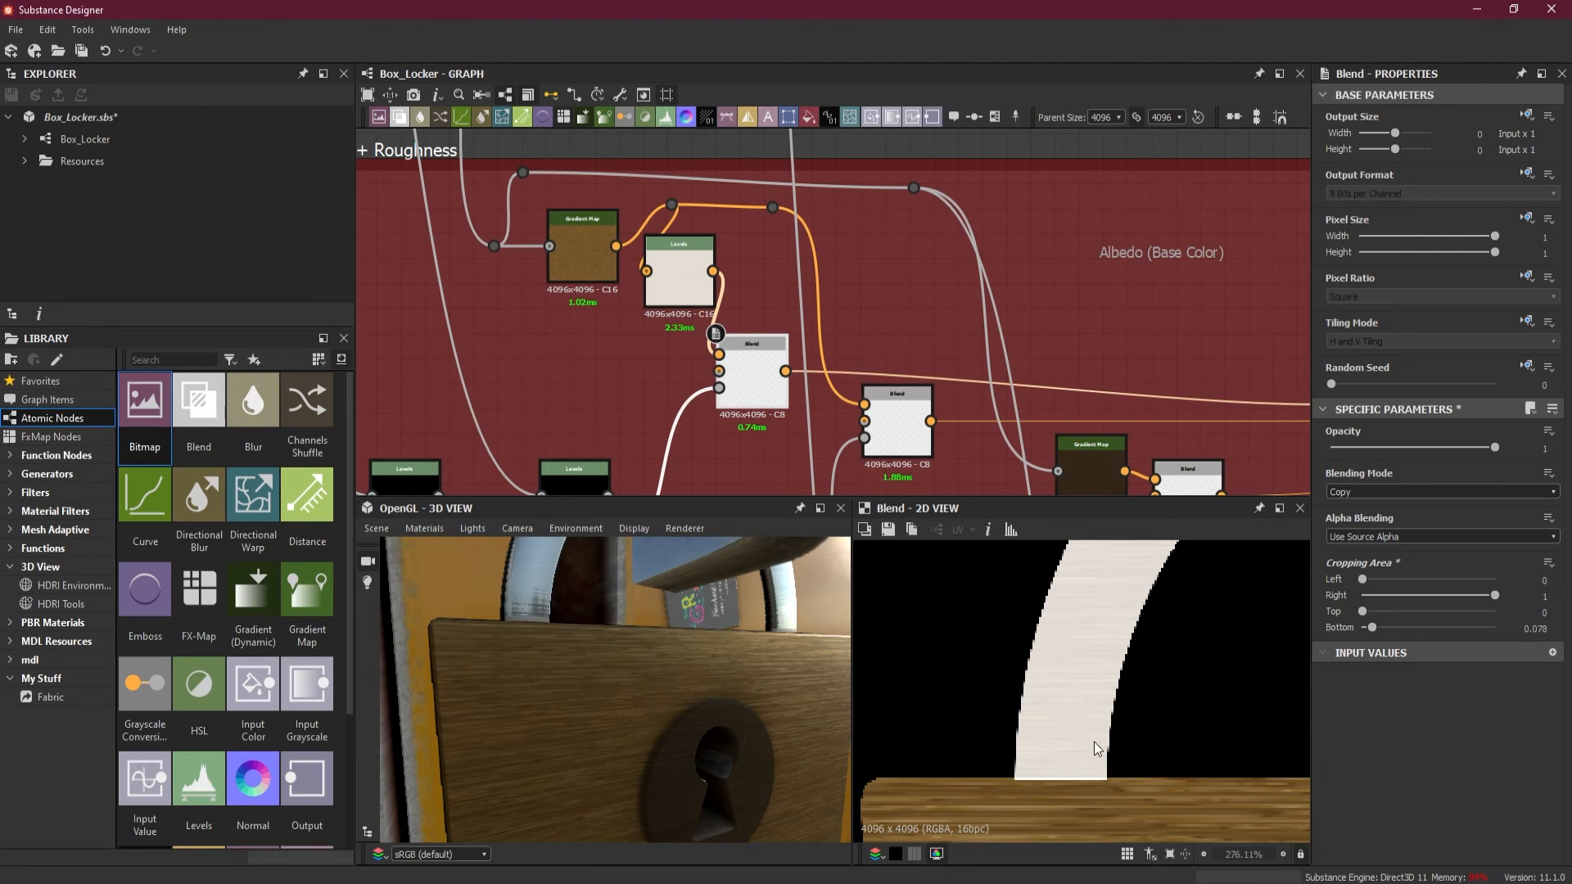
{"action": "mouse_move", "coordinate": [622, 741]}
{"action": "left_mouse_down"}
{"action": "mouse_move", "coordinate": [623, 762]}
{"action": "mouse_move", "coordinate": [625, 745]}
{"action": "left_mouse_up"}
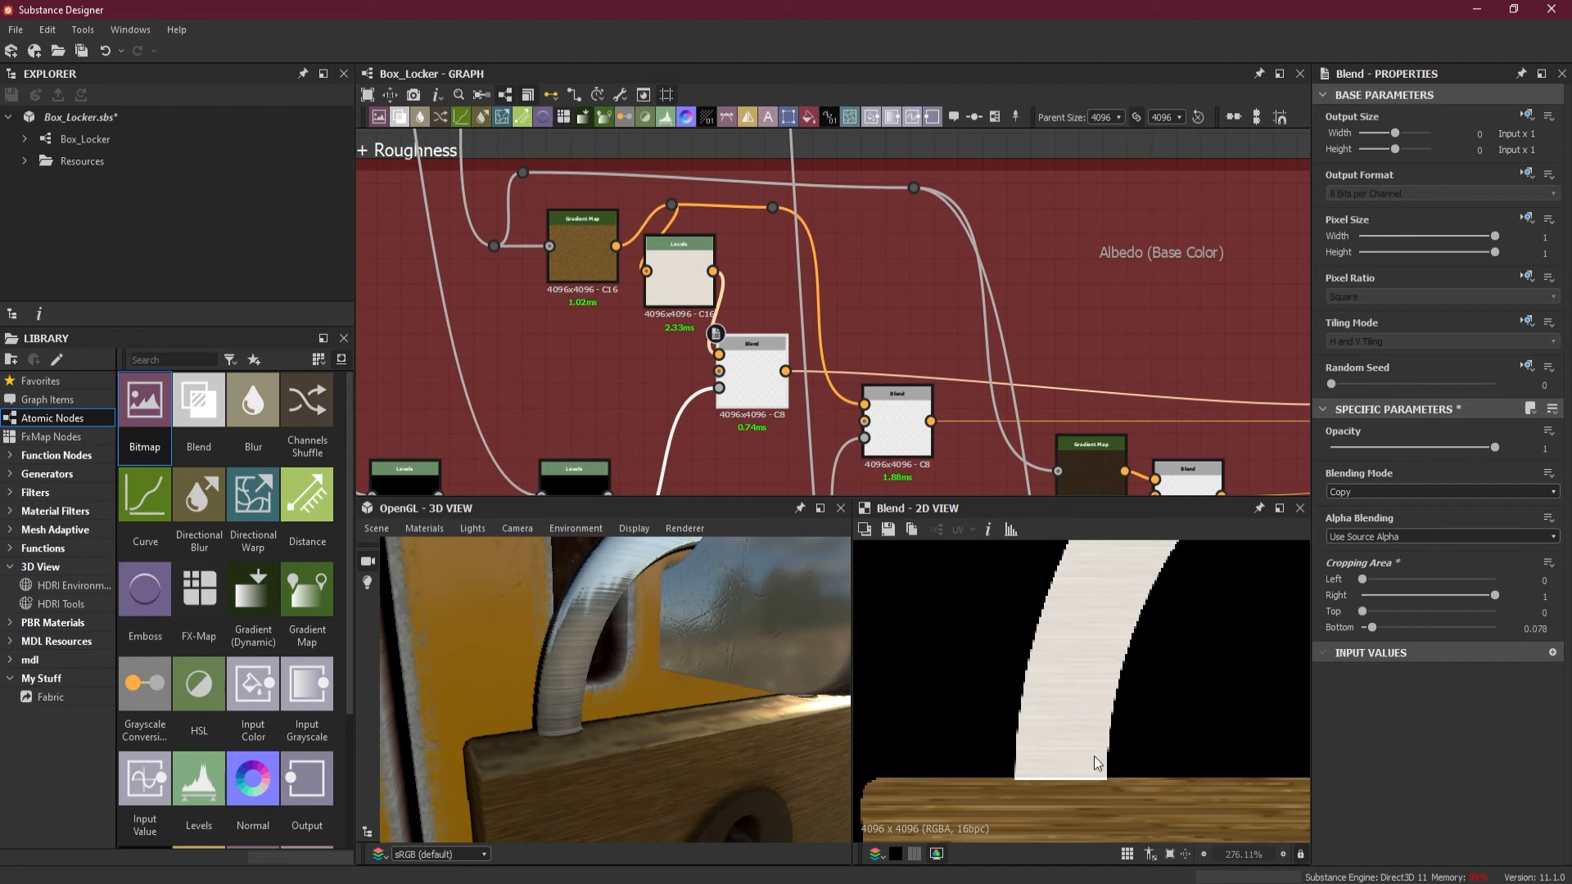
{"action": "left_click_drag", "start_coordinate": [596, 779], "coordinate": [596, 731]}
{"action": "left_click_drag", "start_coordinate": [1543, 629], "coordinate": [1569, 630]}
{"action": "type", "text": "7"}
{"action": "key", "text": "Return"}
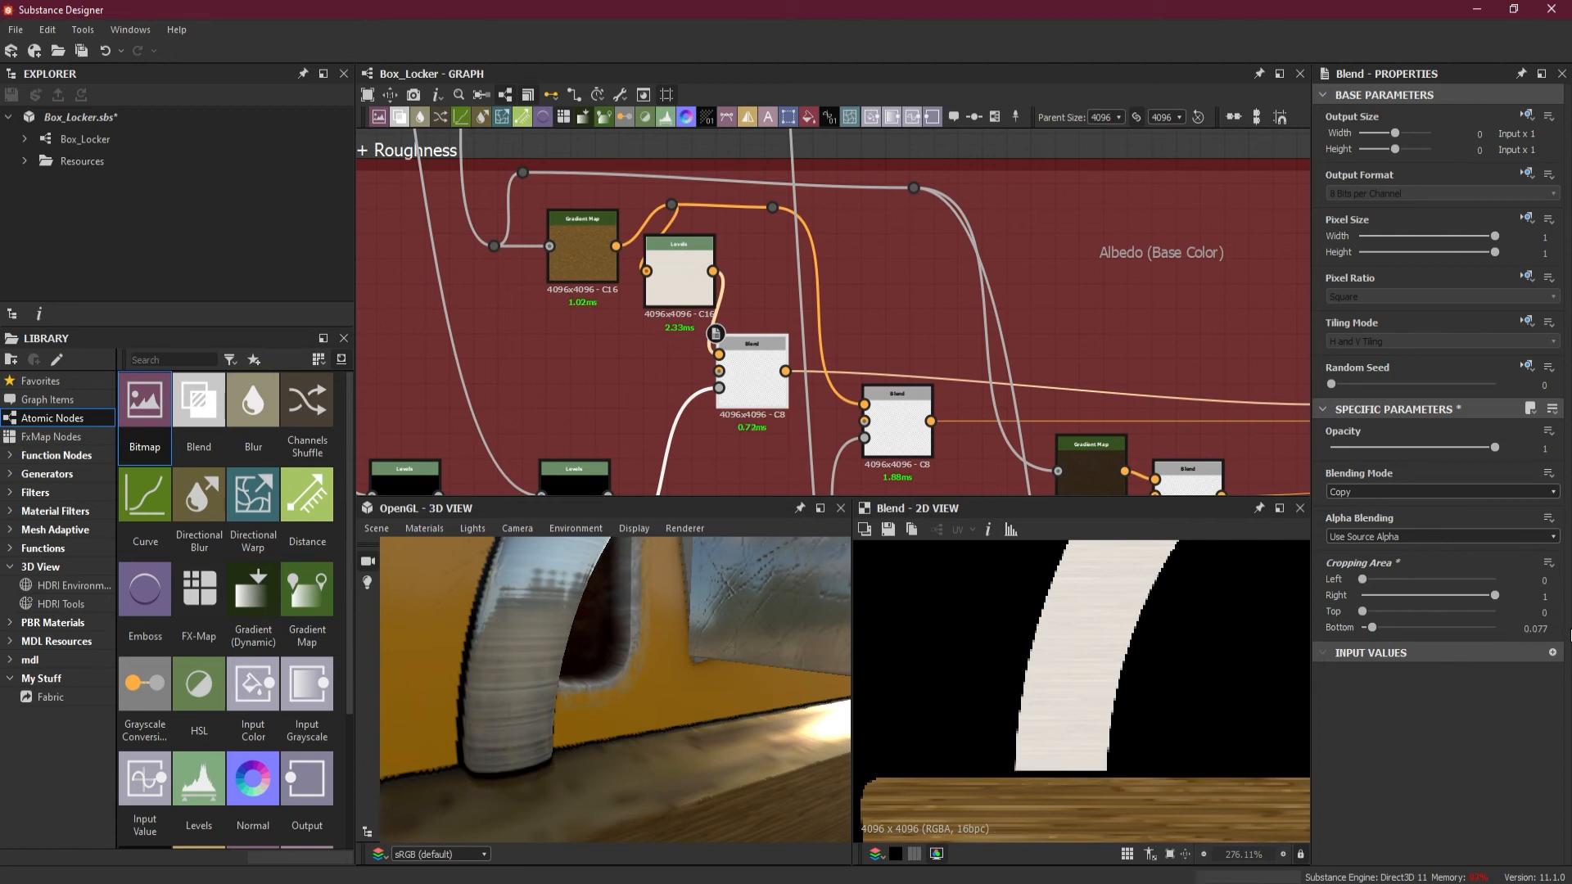
{"action": "left_click", "coordinate": [1535, 629]}
{"action": "type", "text": "8"}
{"action": "key", "text": "Return"}
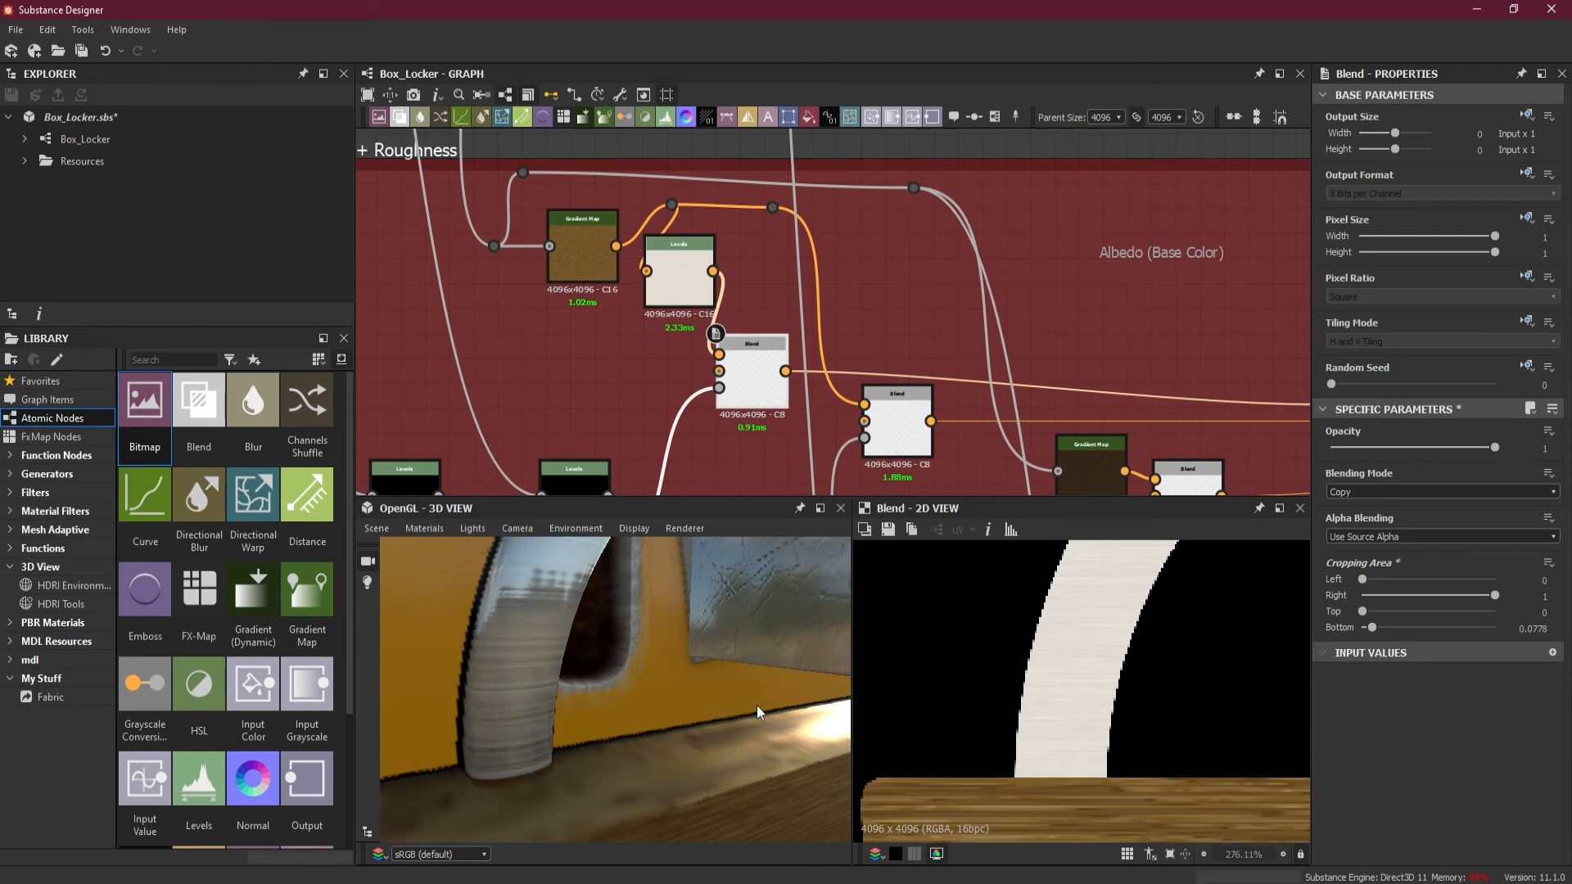
- Preview the padlock's roughness Blend and its metallic Blend in the 2D view
{"action": "scroll", "coordinate": [750, 684], "scroll_direction": "down", "scroll_amount": 5}
{"action": "scroll", "coordinate": [856, 257], "scroll_direction": "down", "scroll_amount": 2}
{"action": "scroll", "coordinate": [856, 257], "scroll_direction": "down", "scroll_amount": 4}
{"action": "middle_click_drag", "start_coordinate": [969, 343], "coordinate": [899, 208]}
{"action": "scroll", "coordinate": [1015, 409], "scroll_direction": "up", "scroll_amount": 3}
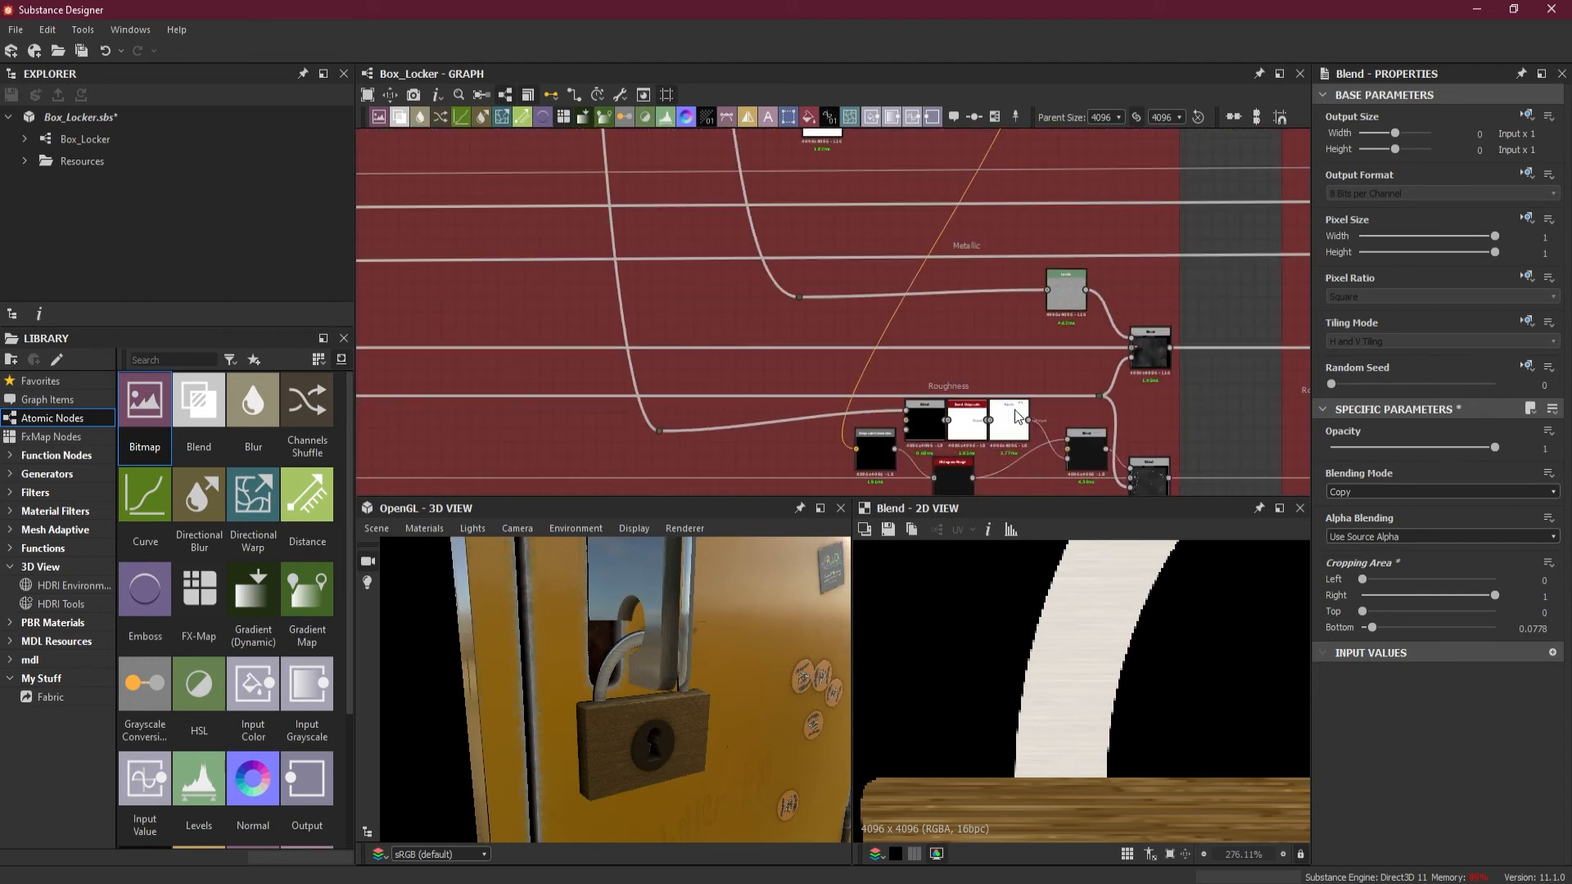
{"action": "scroll", "coordinate": [1015, 416], "scroll_direction": "up", "scroll_amount": 2}
{"action": "left_click", "coordinate": [1146, 456]}
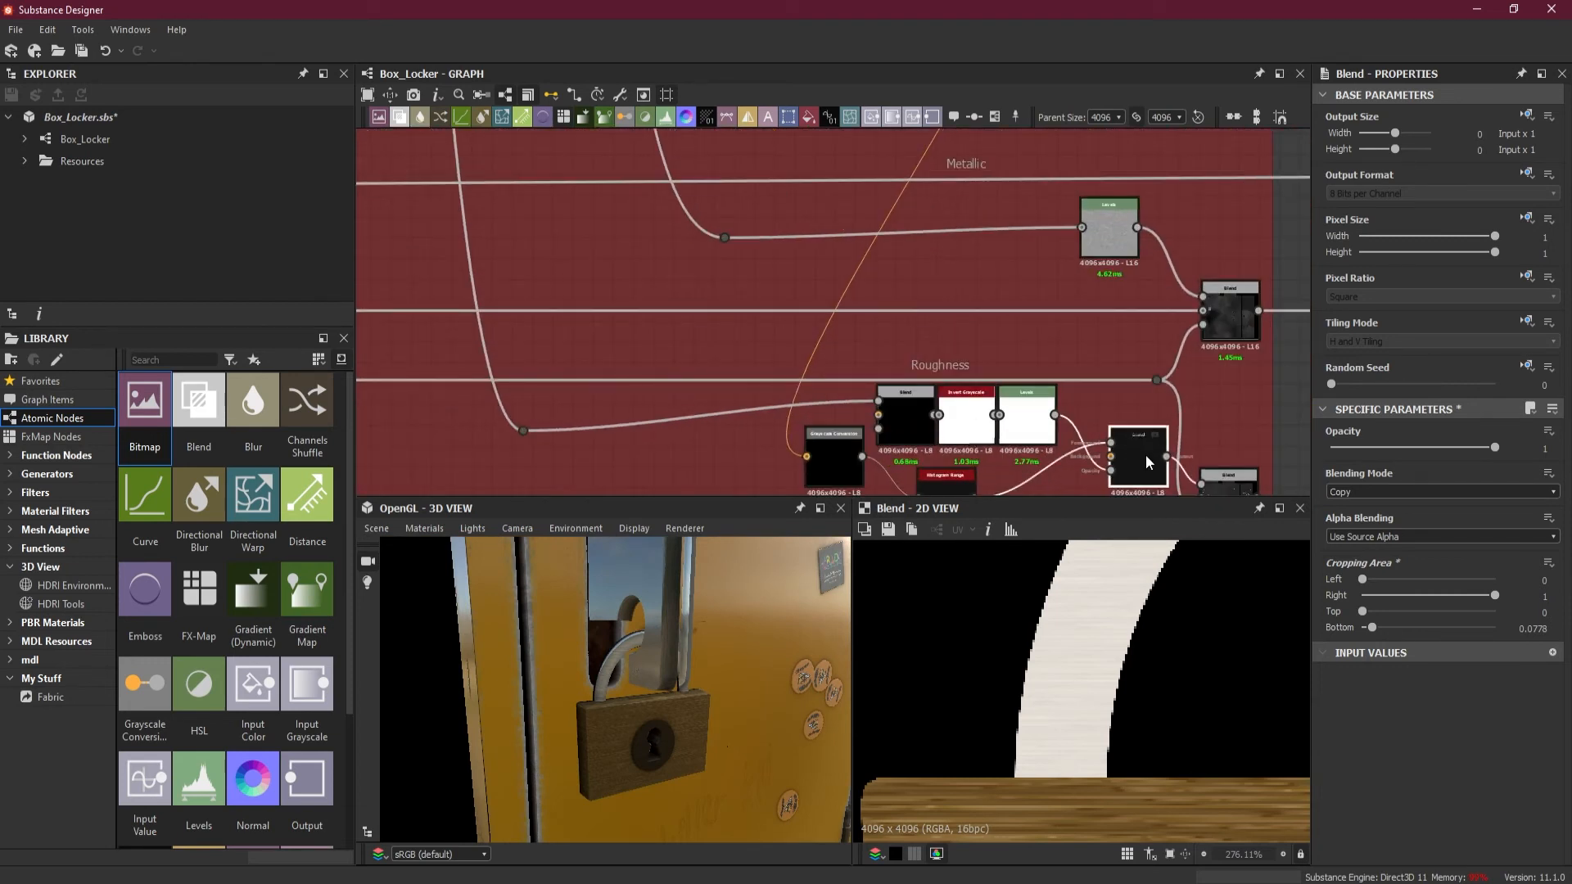
{"action": "left_click", "coordinate": [1231, 316]}
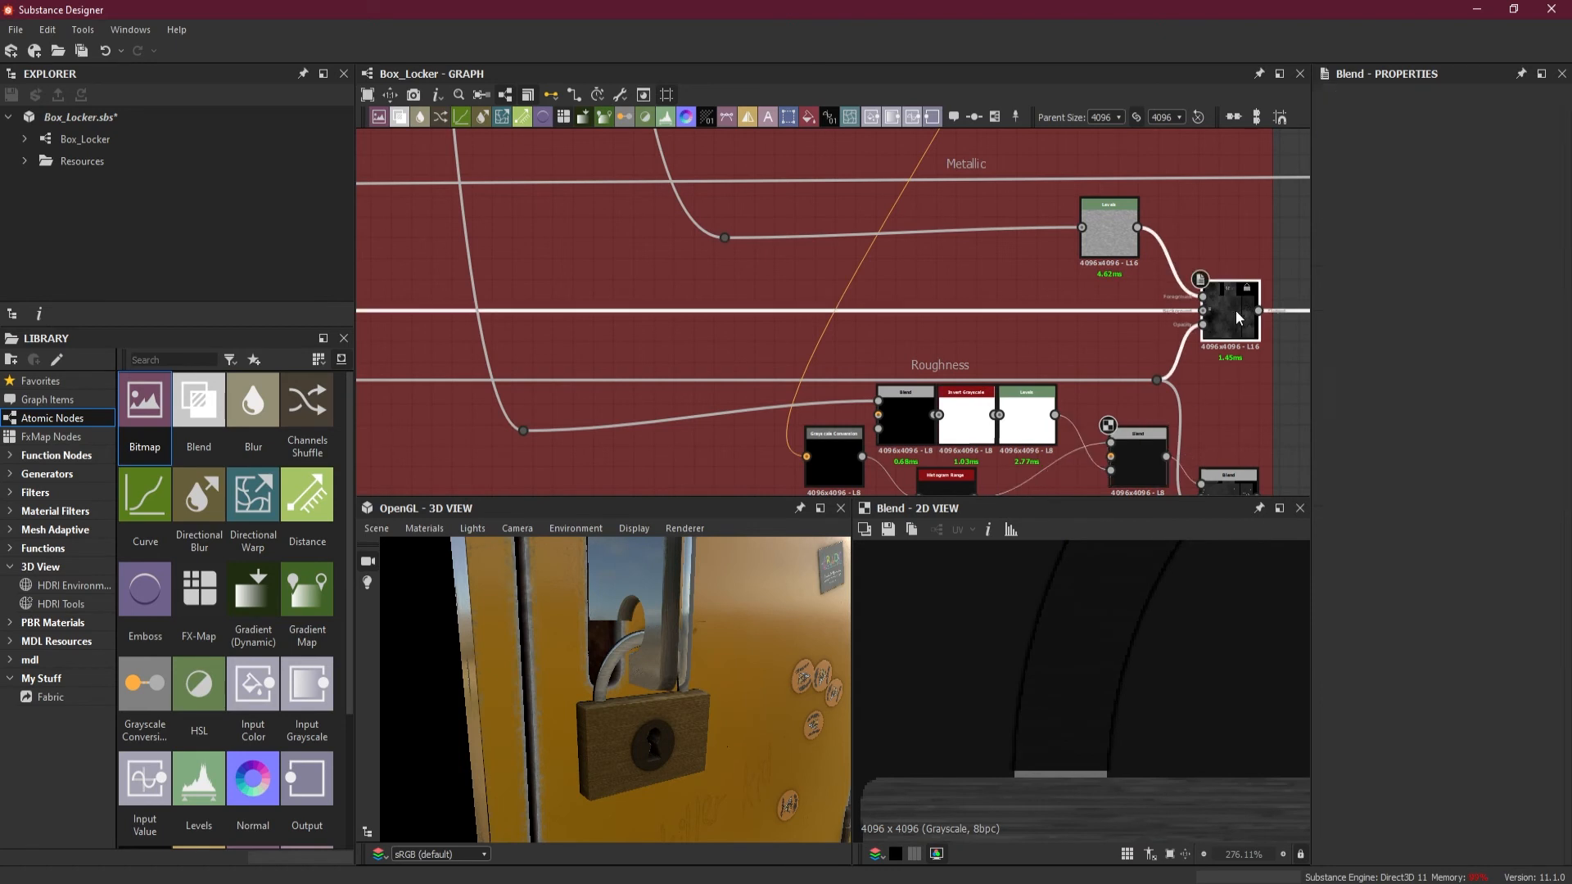
- Examine the brass padlock in the 3D view from several angles and under different viewing distances
{"action": "left_click_drag", "start_coordinate": [645, 723], "coordinate": [627, 676]}
{"action": "right_click_drag", "start_coordinate": [627, 676], "coordinate": [652, 532]}
{"action": "mouse_move", "coordinate": [658, 617]}
{"action": "left_mouse_down"}
{"action": "mouse_move", "coordinate": [626, 618]}
{"action": "mouse_move", "coordinate": [648, 616]}
{"action": "left_mouse_up"}
{"action": "right_click_drag", "start_coordinate": [648, 615], "coordinate": [642, 735]}
{"action": "mouse_move", "coordinate": [642, 735]}
{"action": "left_mouse_down"}
{"action": "mouse_move", "coordinate": [689, 714]}
{"action": "mouse_move", "coordinate": [707, 733]}
{"action": "mouse_move", "coordinate": [616, 724]}
{"action": "left_mouse_up"}
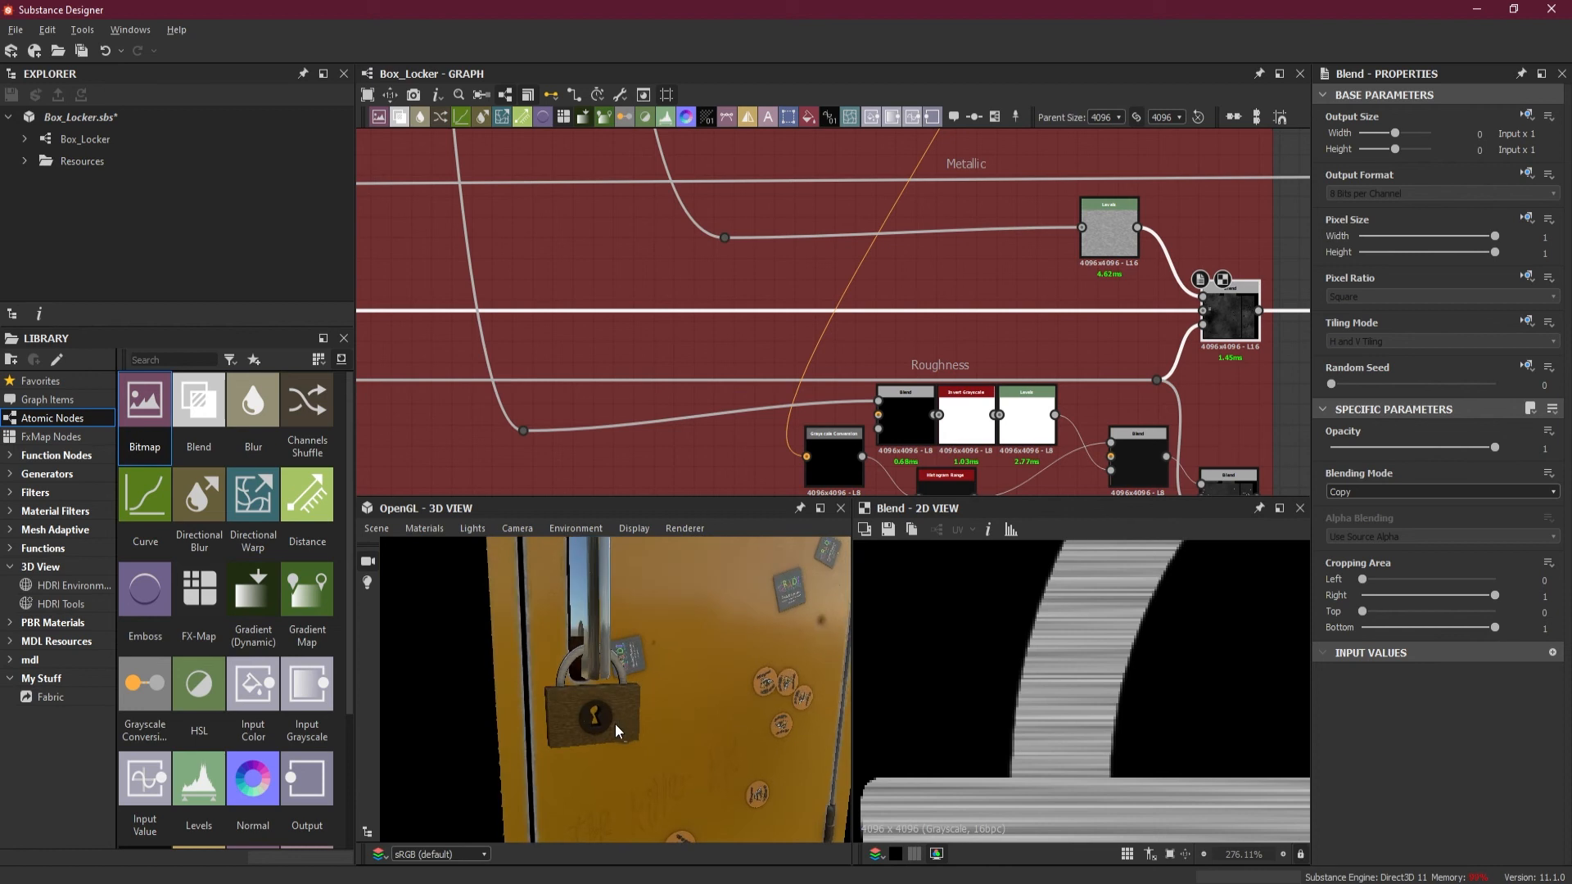
- Save the Box_Locker.sbs package and view the locker's shackle and the round shape behind it in 3D
{"action": "left_click", "coordinate": [81, 50]}
{"action": "scroll", "coordinate": [701, 624], "scroll_direction": "down", "scroll_amount": 3}
{"action": "left_click_drag", "start_coordinate": [700, 624], "coordinate": [720, 694]}
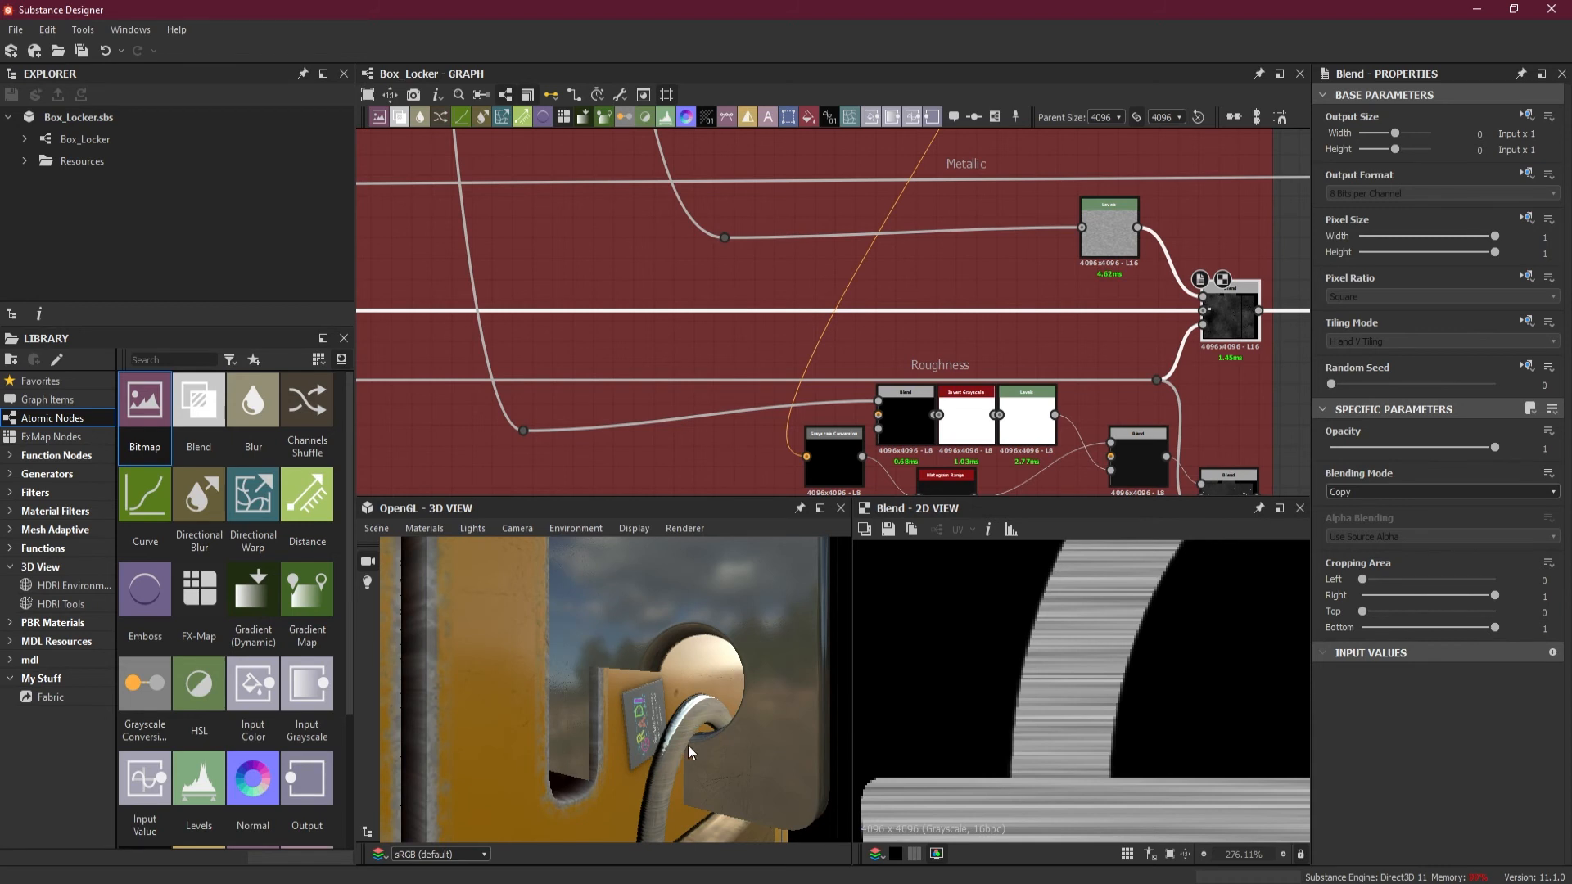
- Shift the round shape behind the shackle upward in its Transformation 2D, trying Y offsets 8.9694 and 9.0174 and ending on 9.0674
{"action": "scroll", "coordinate": [882, 308], "scroll_direction": "down", "scroll_amount": 8}
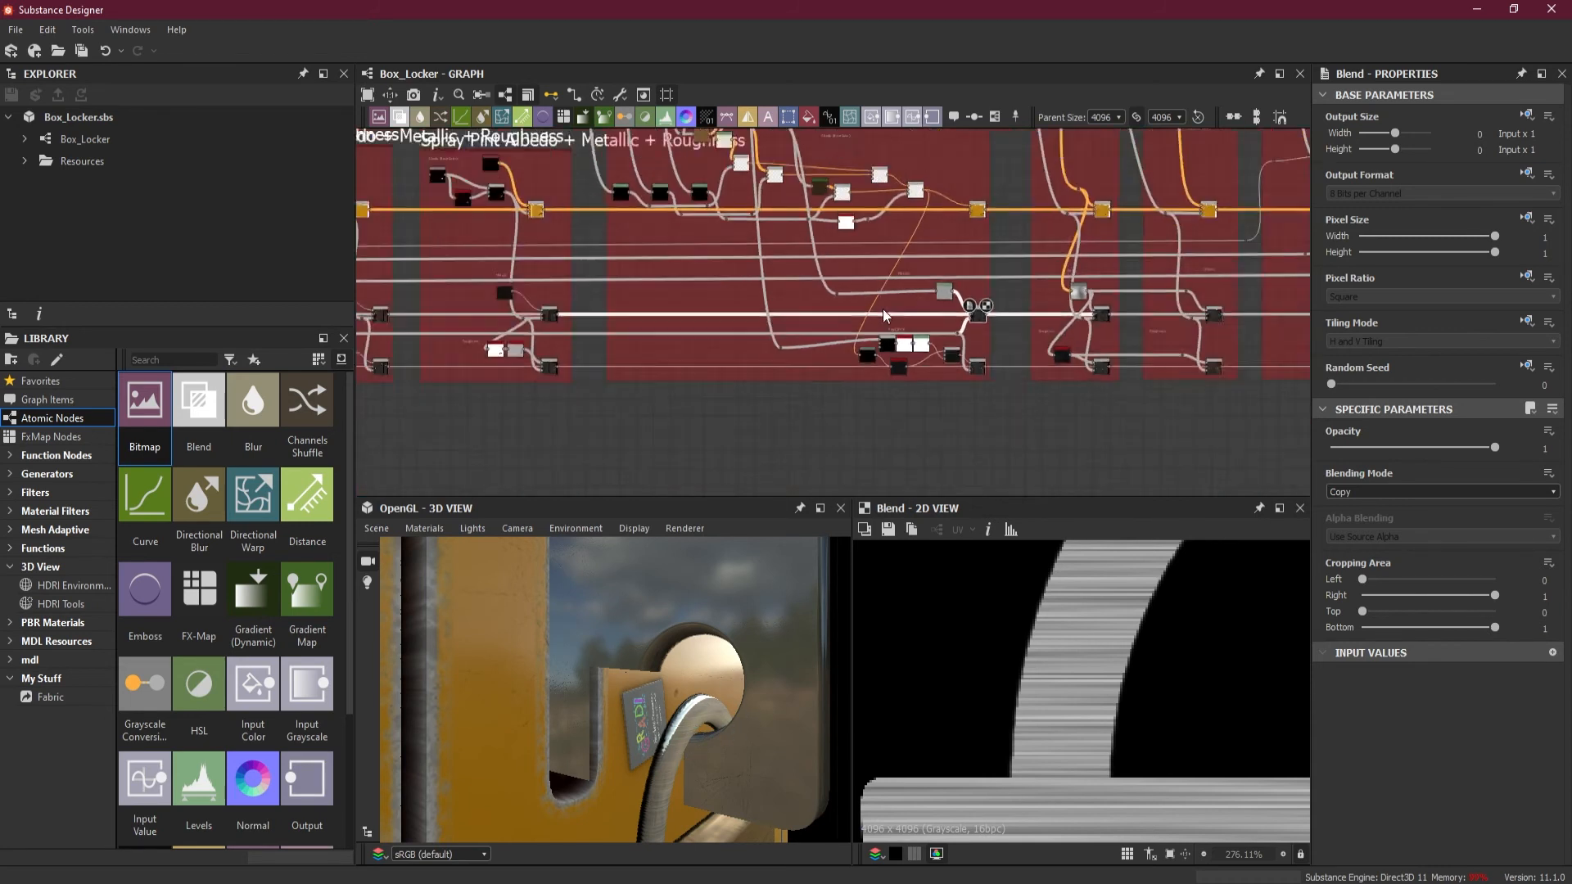
{"action": "middle_click_drag", "start_coordinate": [762, 286], "coordinate": [895, 333]}
{"action": "scroll", "coordinate": [884, 341], "scroll_direction": "down", "scroll_amount": 4}
{"action": "middle_click_drag", "start_coordinate": [779, 352], "coordinate": [1206, 357]}
{"action": "scroll", "coordinate": [865, 355], "scroll_direction": "up", "scroll_amount": 4}
{"action": "middle_click_drag", "start_coordinate": [634, 335], "coordinate": [1287, 341]}
{"action": "middle_click_drag", "start_coordinate": [696, 316], "coordinate": [1228, 325]}
{"action": "scroll", "coordinate": [729, 305], "scroll_direction": "down", "scroll_amount": 5}
{"action": "middle_click_drag", "start_coordinate": [565, 298], "coordinate": [1092, 304]}
{"action": "scroll", "coordinate": [677, 304], "scroll_direction": "up", "scroll_amount": 4}
{"action": "middle_click_drag", "start_coordinate": [651, 298], "coordinate": [1080, 296]}
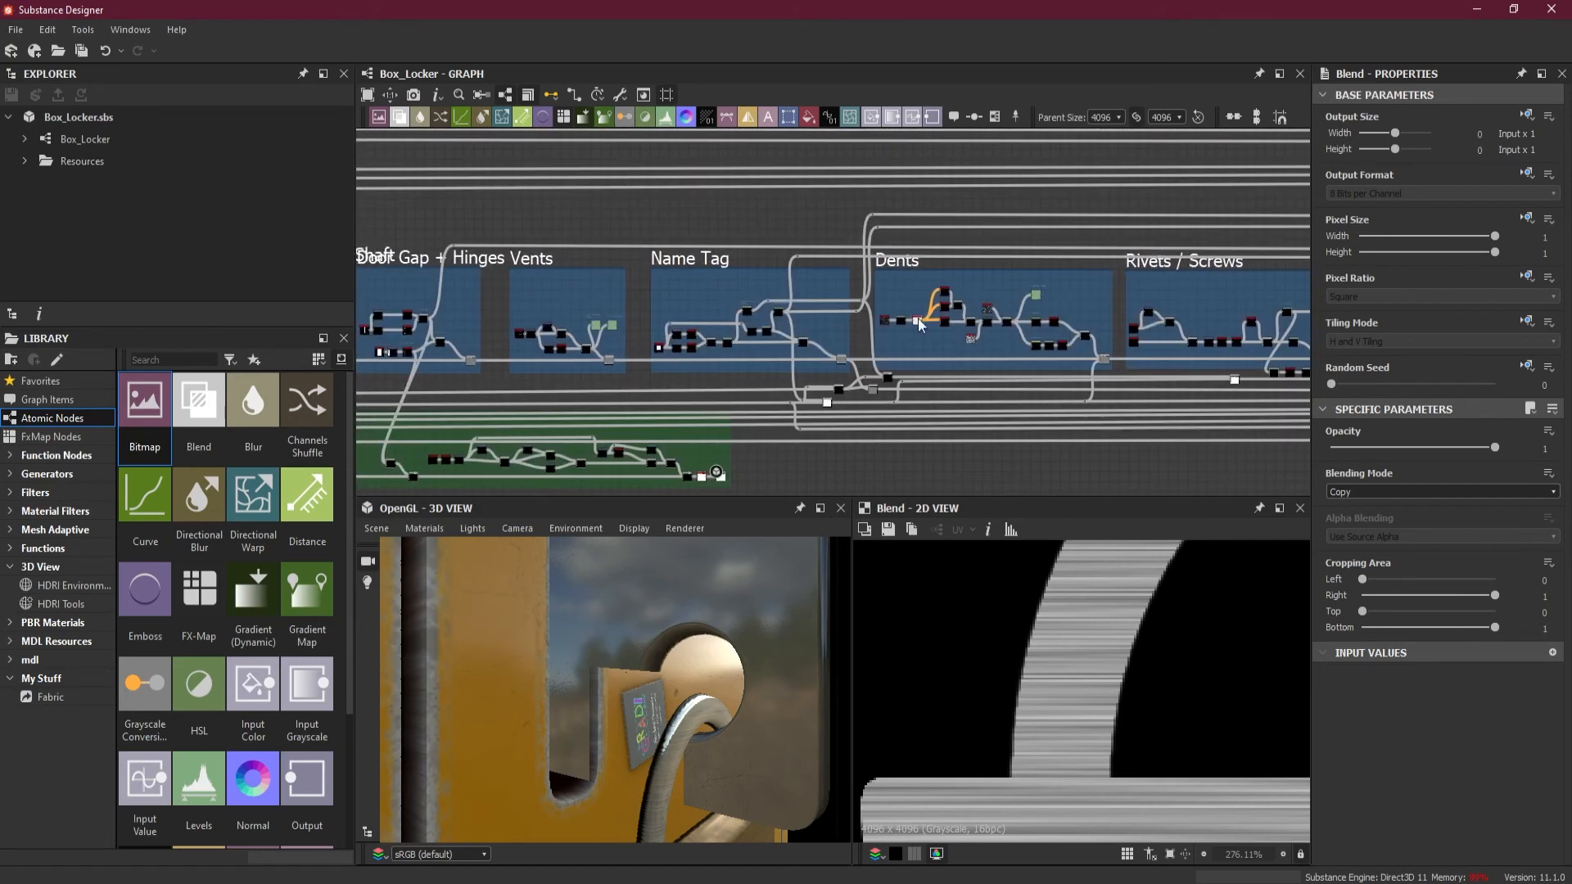
{"action": "middle_click_drag", "start_coordinate": [573, 311], "coordinate": [1001, 318]}
{"action": "middle_click_drag", "start_coordinate": [718, 324], "coordinate": [918, 373]}
{"action": "middle_click_drag", "start_coordinate": [628, 340], "coordinate": [737, 320]}
{"action": "scroll", "coordinate": [737, 321], "scroll_direction": "up", "scroll_amount": 6}
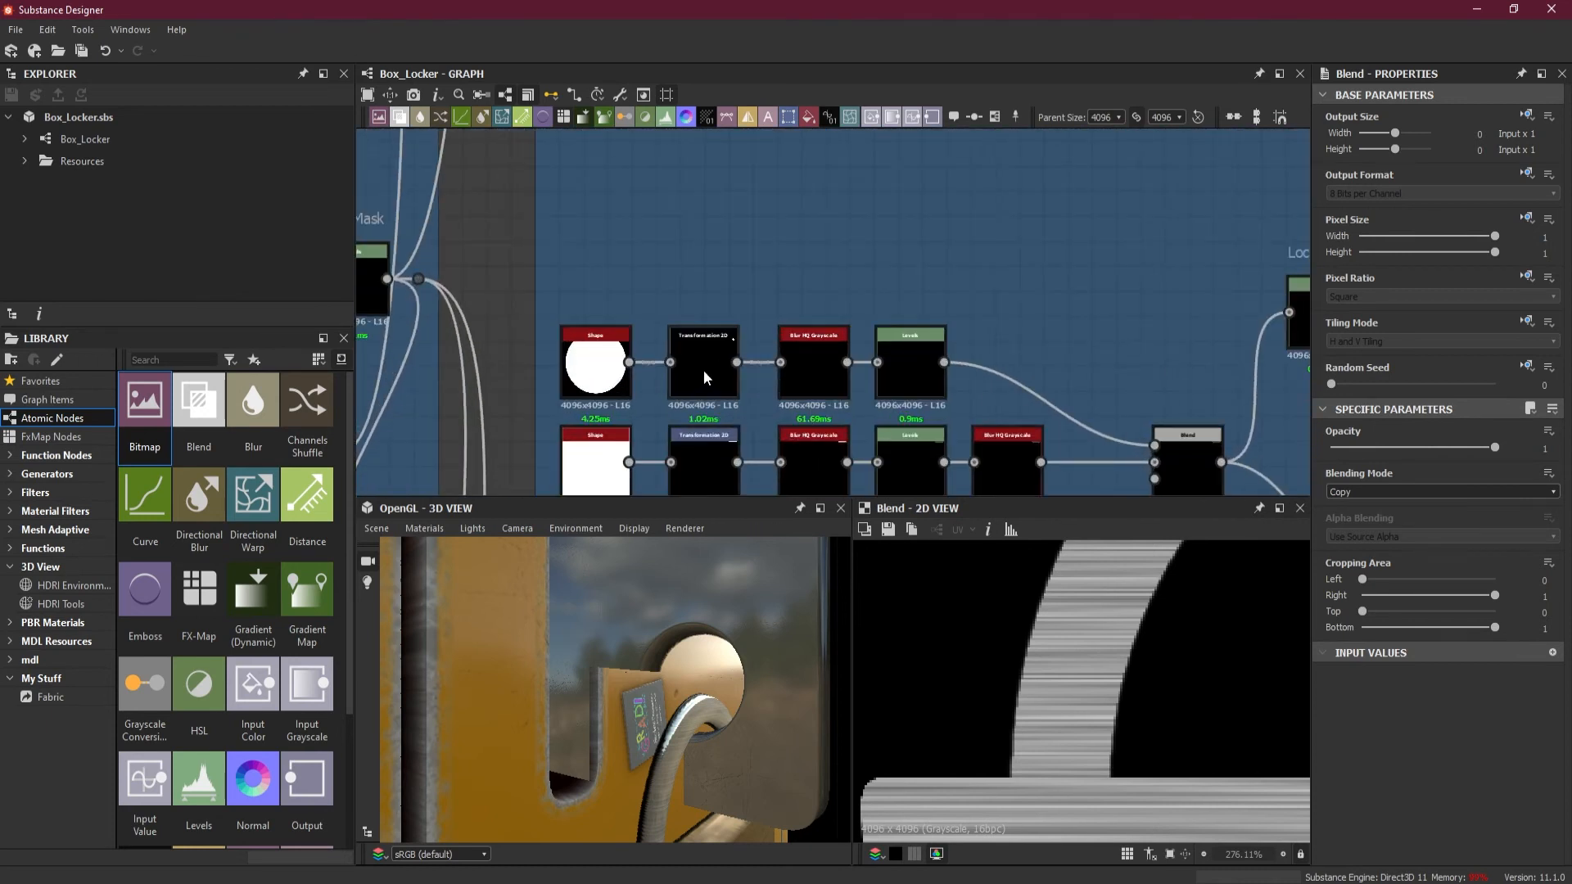
{"action": "double_click", "coordinate": [707, 377]}
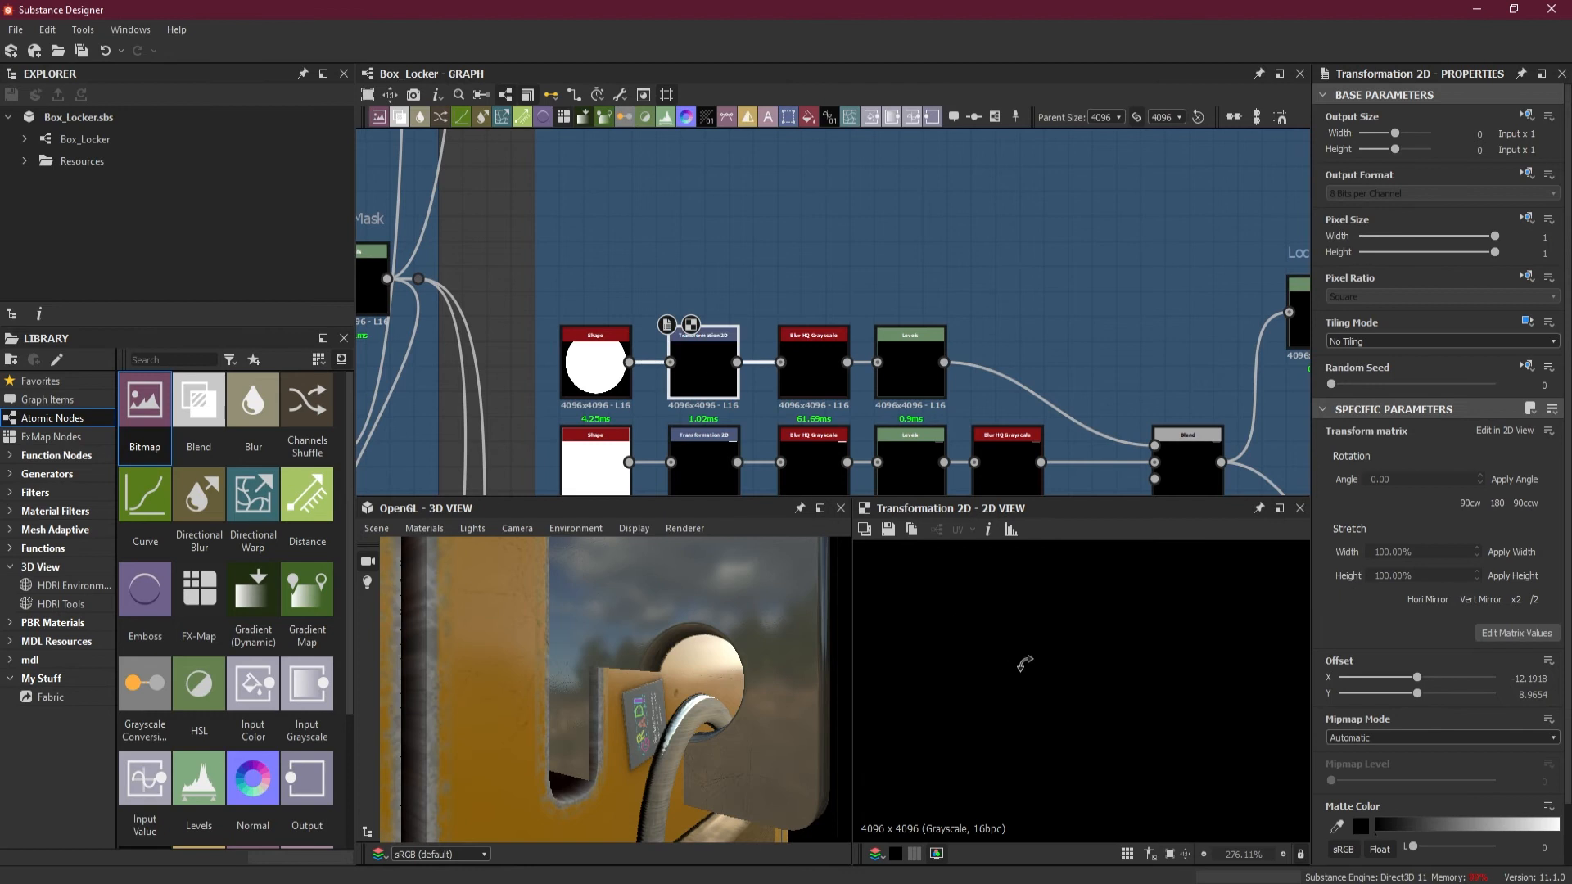
{"action": "scroll", "coordinate": [1162, 721], "scroll_direction": "up", "scroll_amount": 10}
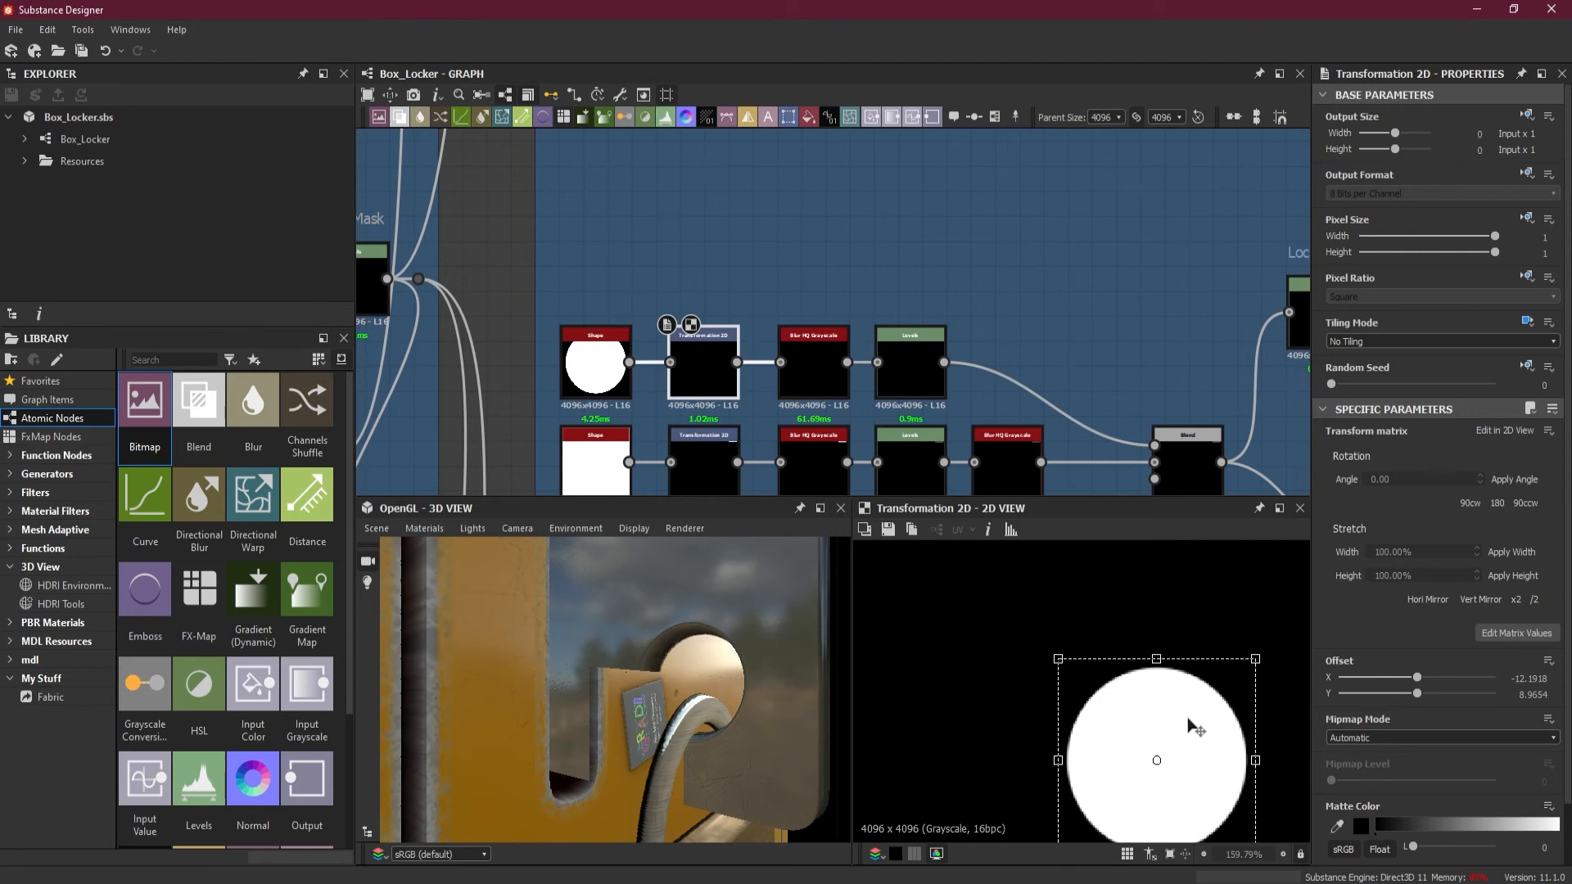
{"action": "left_click_drag", "start_coordinate": [1194, 726], "coordinate": [1193, 726]}
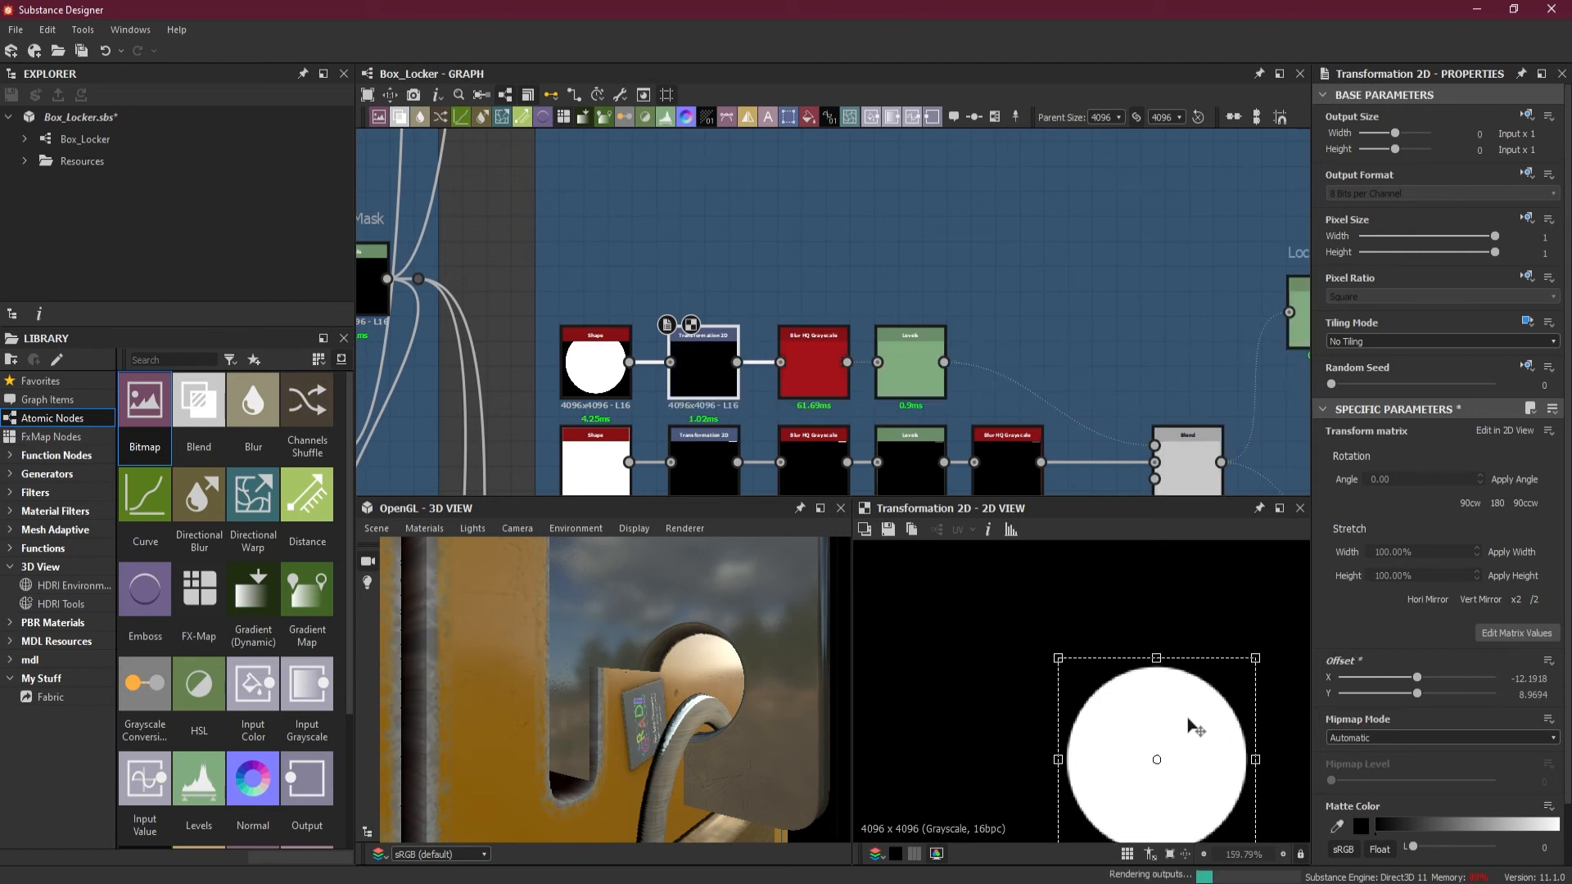
{"action": "left_click_drag", "start_coordinate": [1193, 727], "coordinate": [1193, 726]}
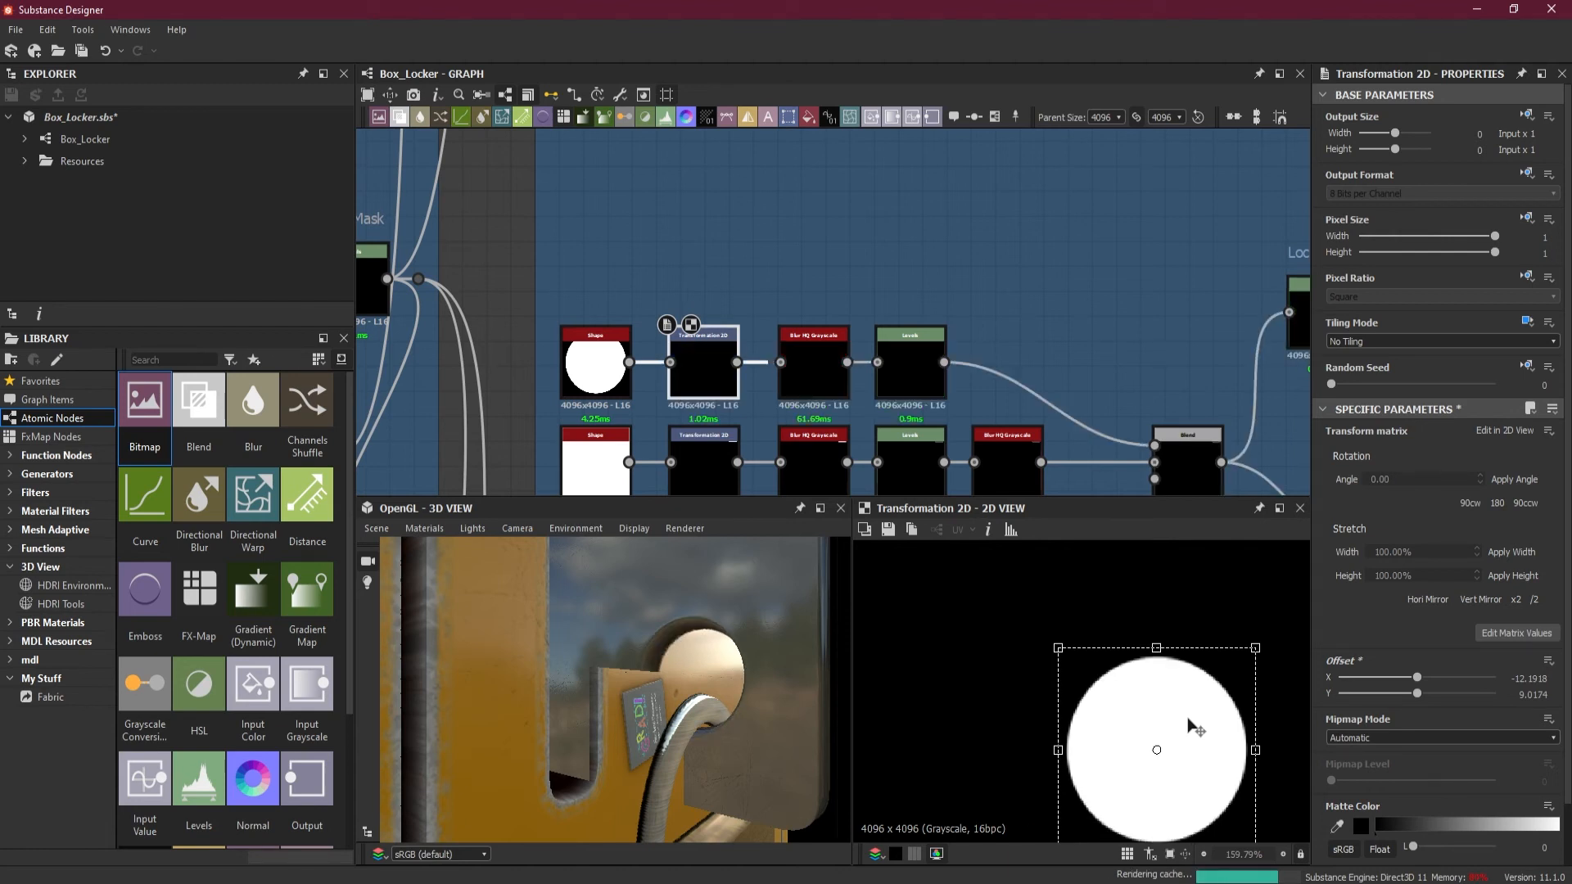
{"action": "left_click_drag", "start_coordinate": [1194, 727], "coordinate": [1194, 717]}
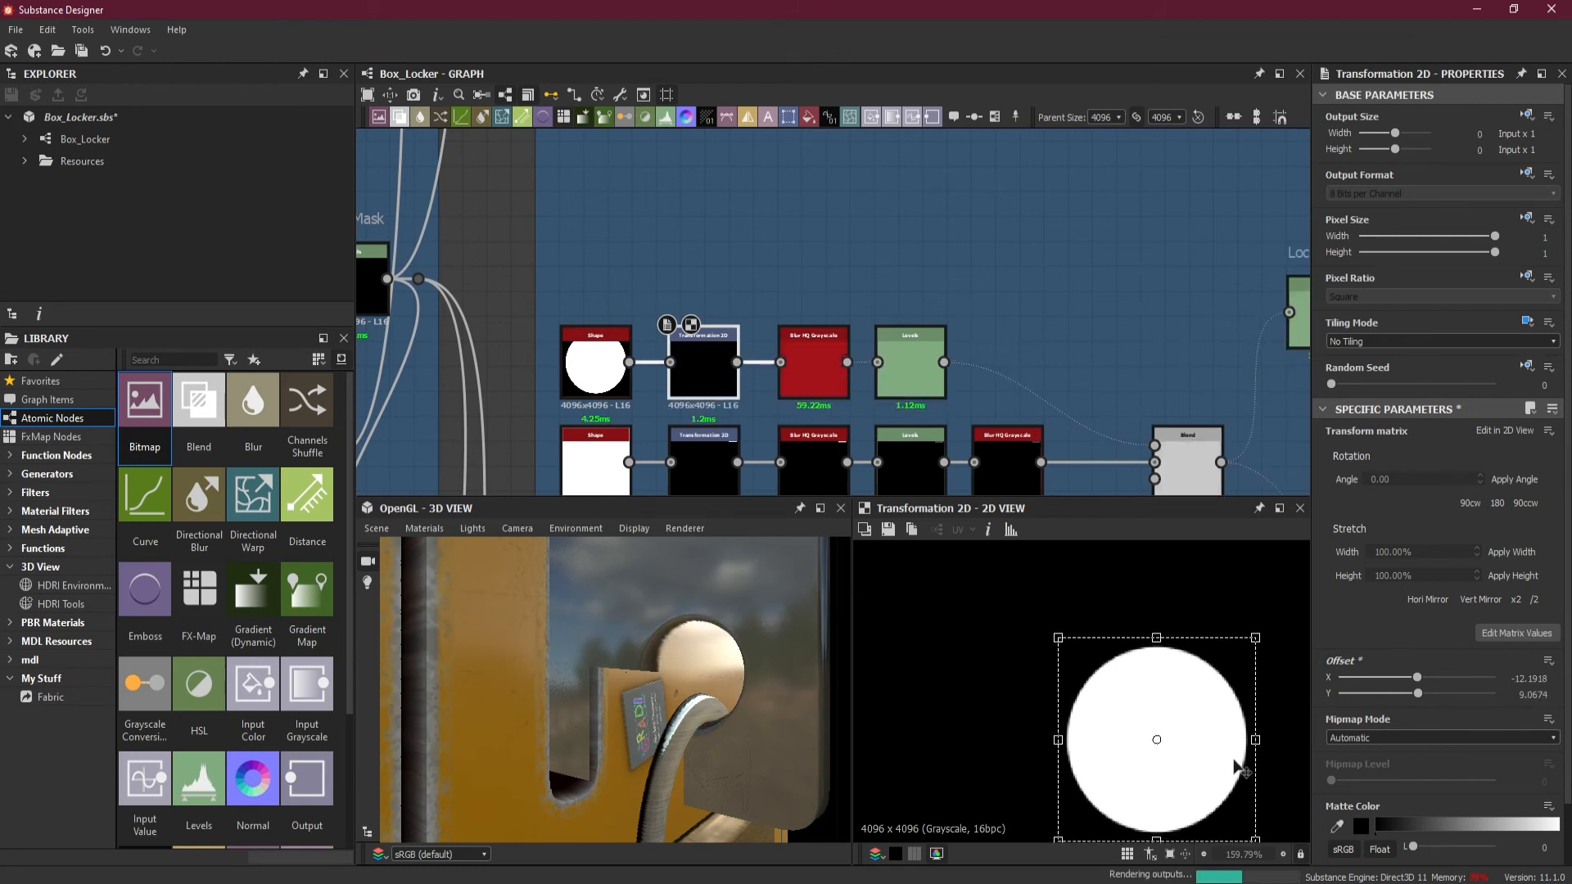
- Save the Box_Locker.sbs package and view the padlock and locker front in 3D
{"action": "left_click_drag", "start_coordinate": [680, 742], "coordinate": [731, 719]}
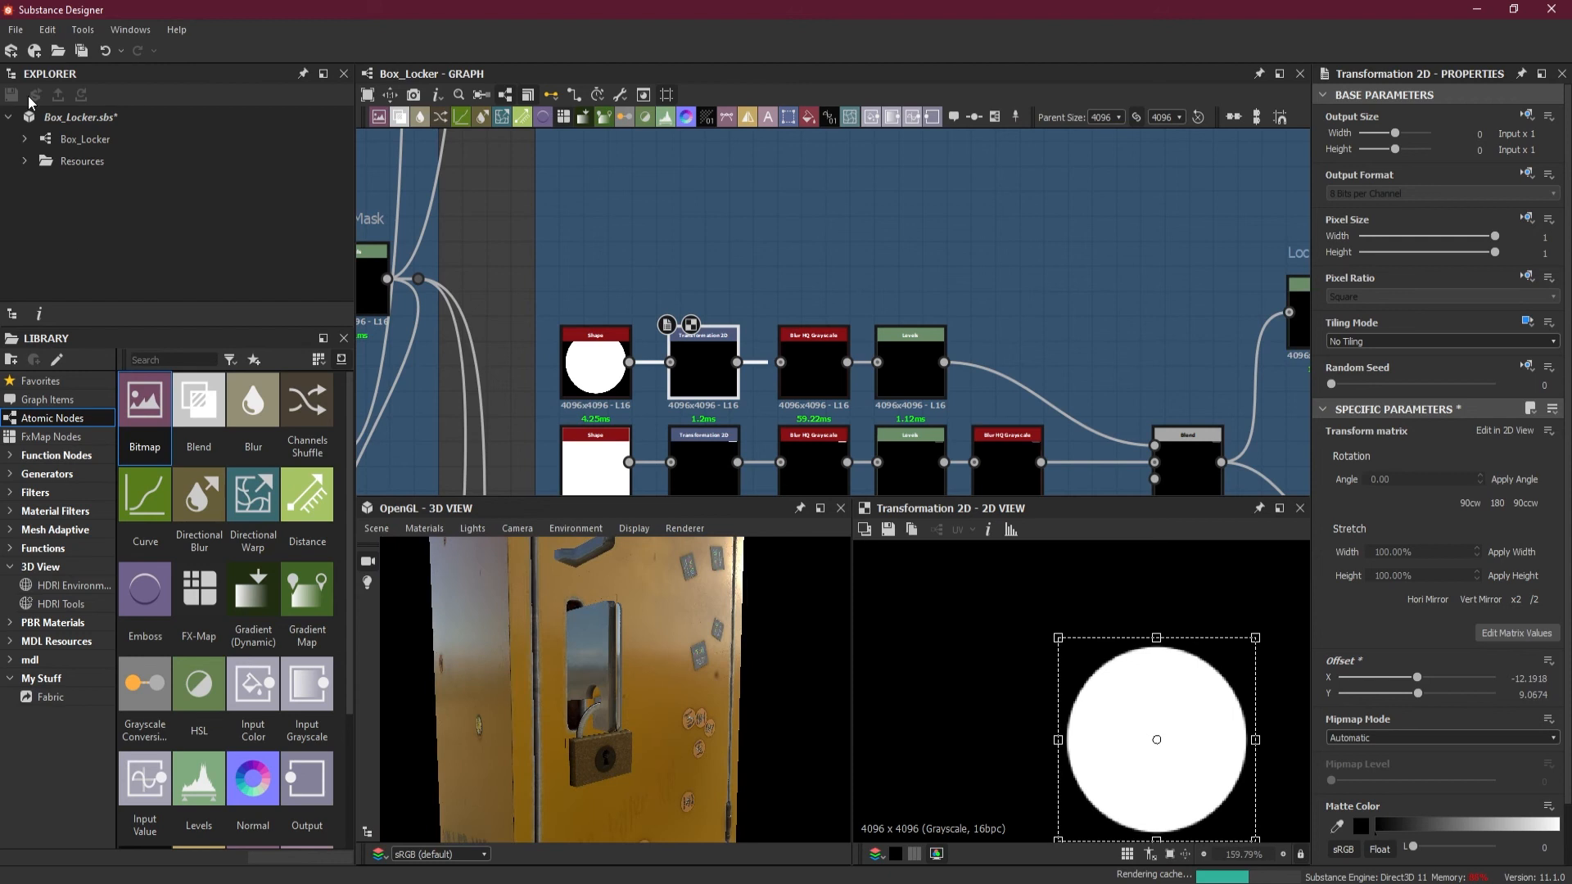
{"action": "left_click", "coordinate": [81, 50]}
{"action": "left_click_drag", "start_coordinate": [579, 750], "coordinate": [620, 736]}
{"action": "scroll", "coordinate": [588, 722], "scroll_direction": "down", "scroll_amount": 4}
{"action": "scroll", "coordinate": [600, 737], "scroll_direction": "down", "scroll_amount": 2}
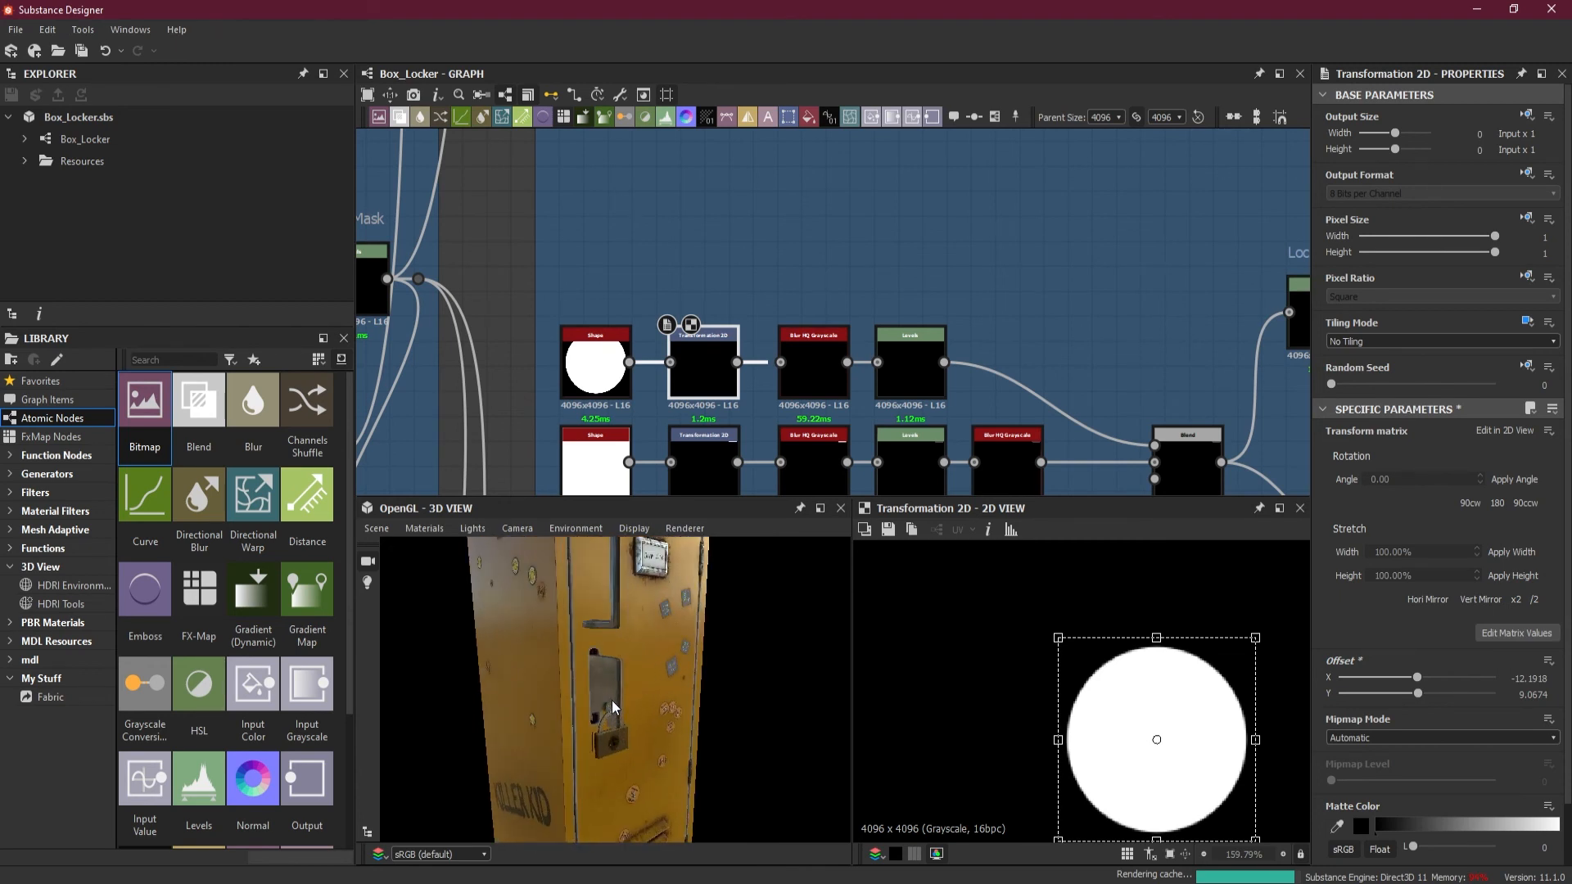
- Examine the locker in 3D from a close-up of the door handle out to the whole model at several angles
{"action": "scroll", "coordinate": [610, 710], "scroll_direction": "up", "scroll_amount": 6}
{"action": "middle_click_drag", "start_coordinate": [582, 722], "coordinate": [535, 669]}
{"action": "scroll", "coordinate": [523, 651], "scroll_direction": "up", "scroll_amount": 3}
{"action": "left_click_drag", "start_coordinate": [535, 668], "coordinate": [536, 670]}
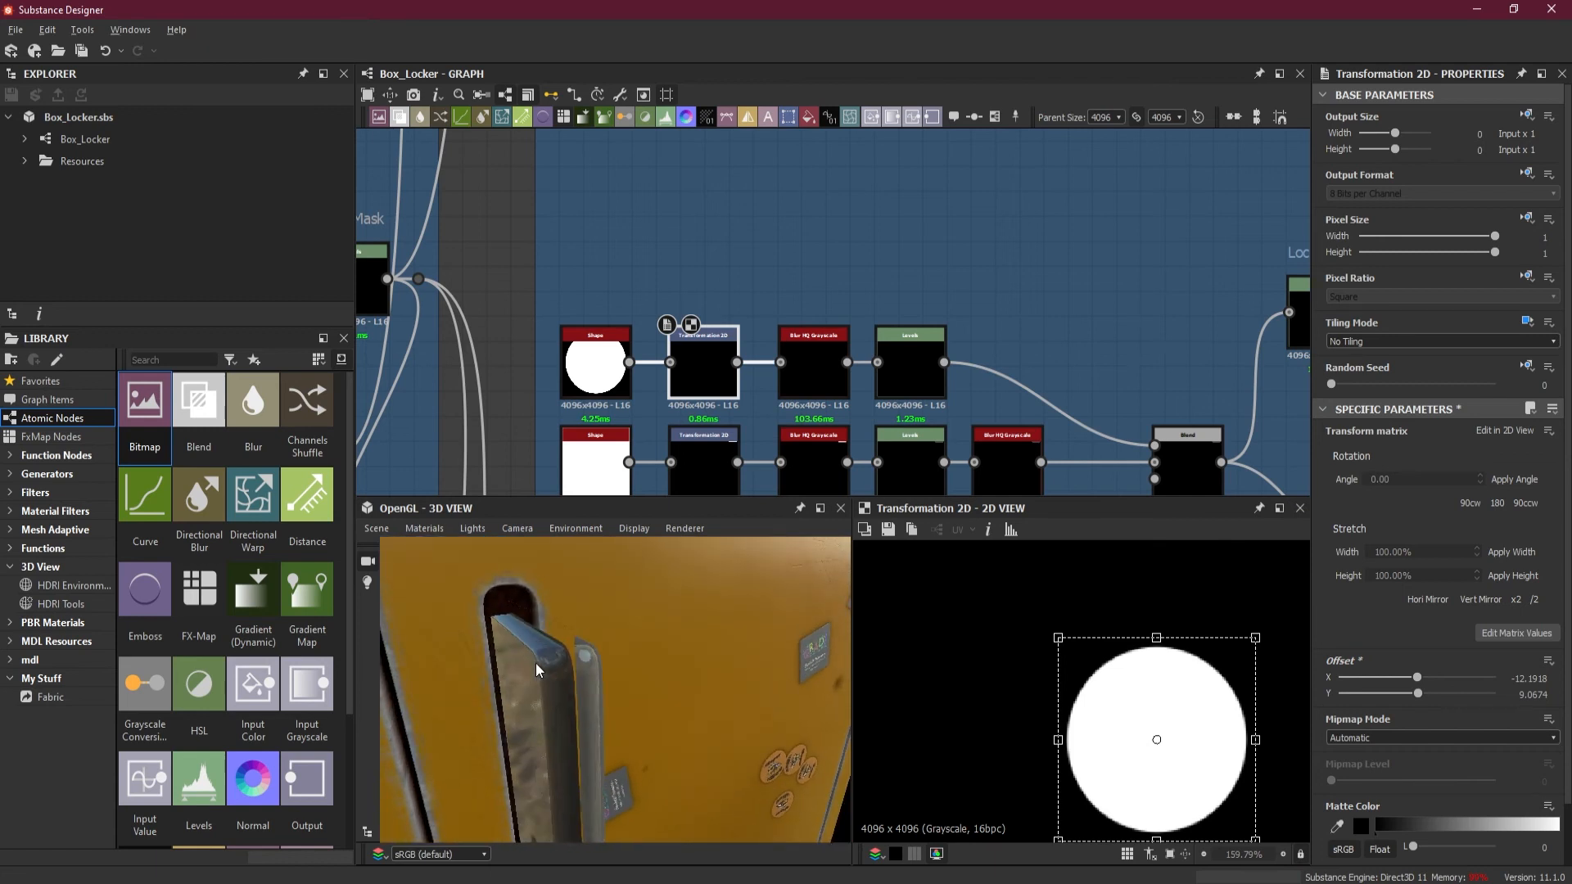
{"action": "scroll", "coordinate": [552, 658], "scroll_direction": "down", "scroll_amount": 8}
{"action": "scroll", "coordinate": [553, 661], "scroll_direction": "up", "scroll_amount": 4}
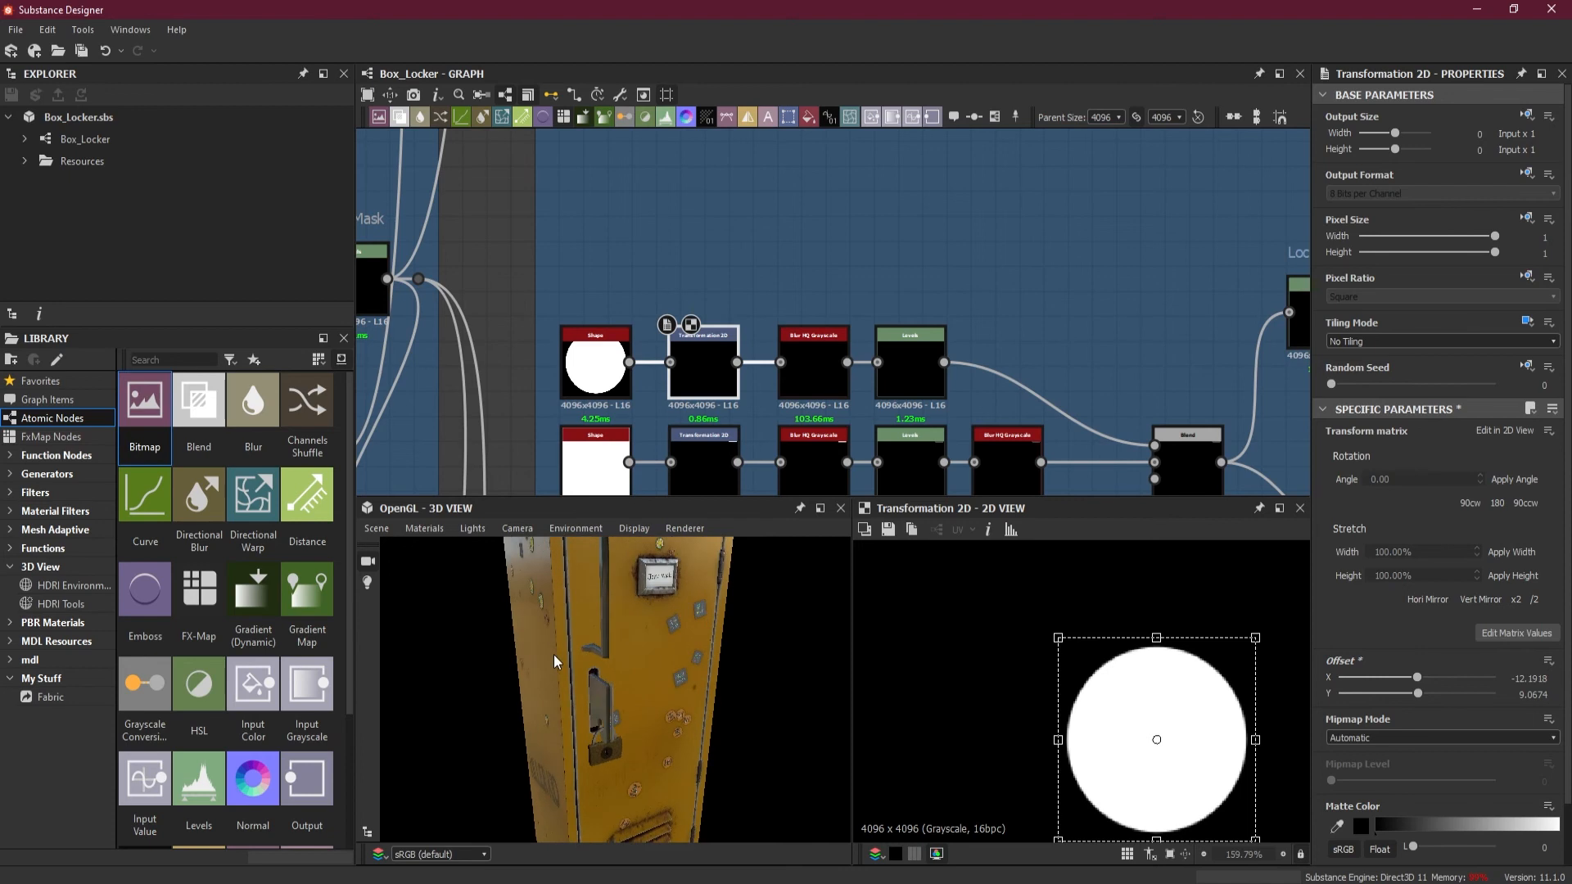
{"action": "scroll", "coordinate": [552, 660], "scroll_direction": "up", "scroll_amount": 4}
{"action": "left_click_drag", "start_coordinate": [545, 660], "coordinate": [583, 656]}
{"action": "scroll", "coordinate": [583, 656], "scroll_direction": "down", "scroll_amount": 10}
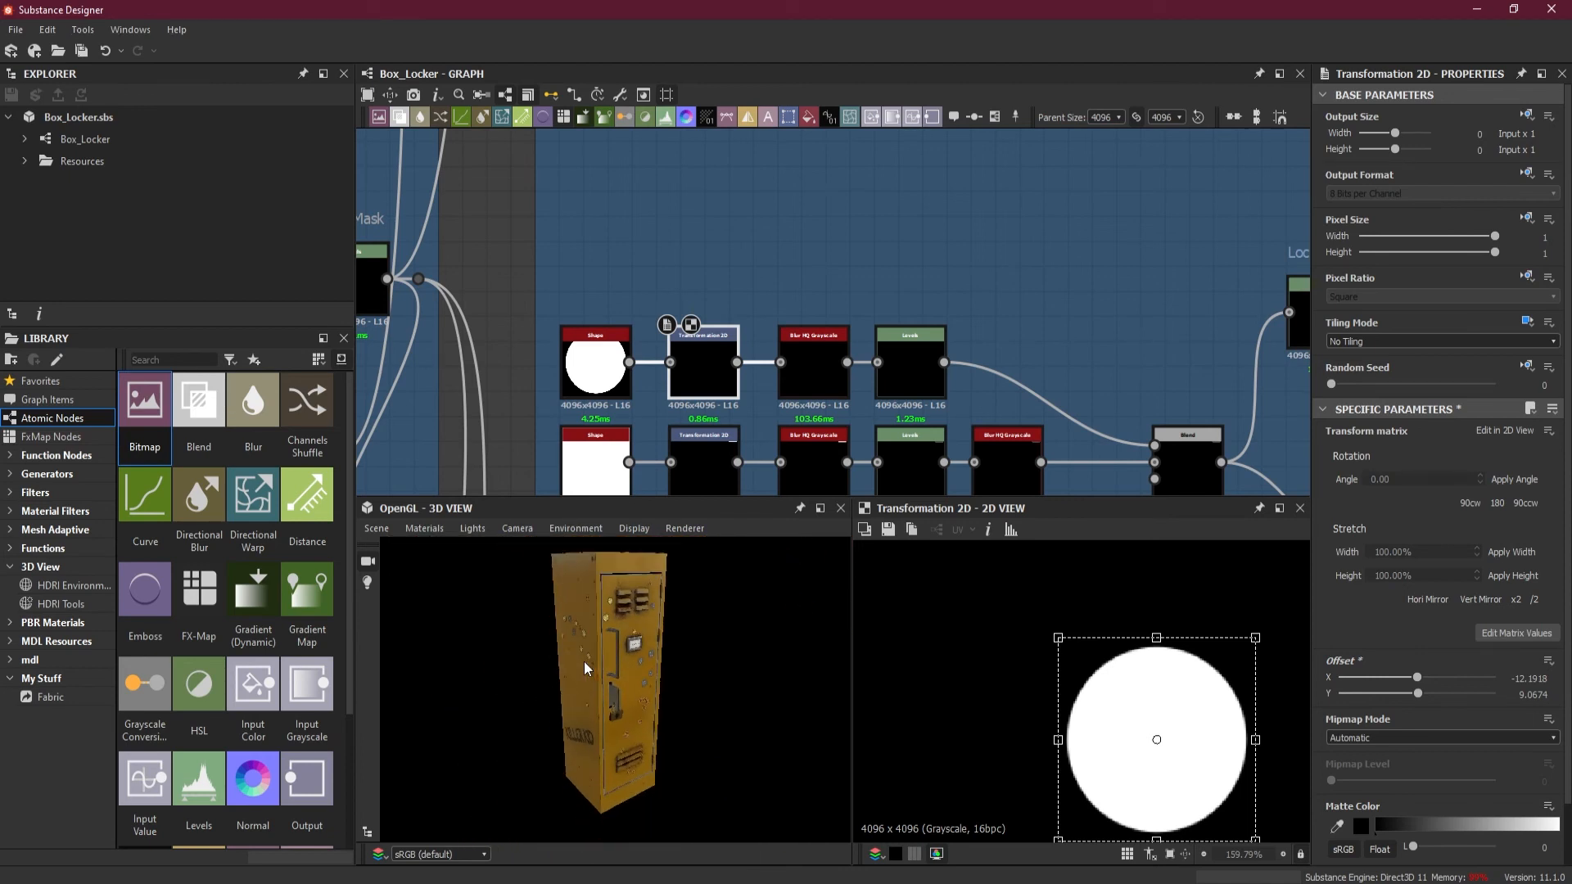
{"action": "left_click_drag", "start_coordinate": [599, 689], "coordinate": [627, 704]}
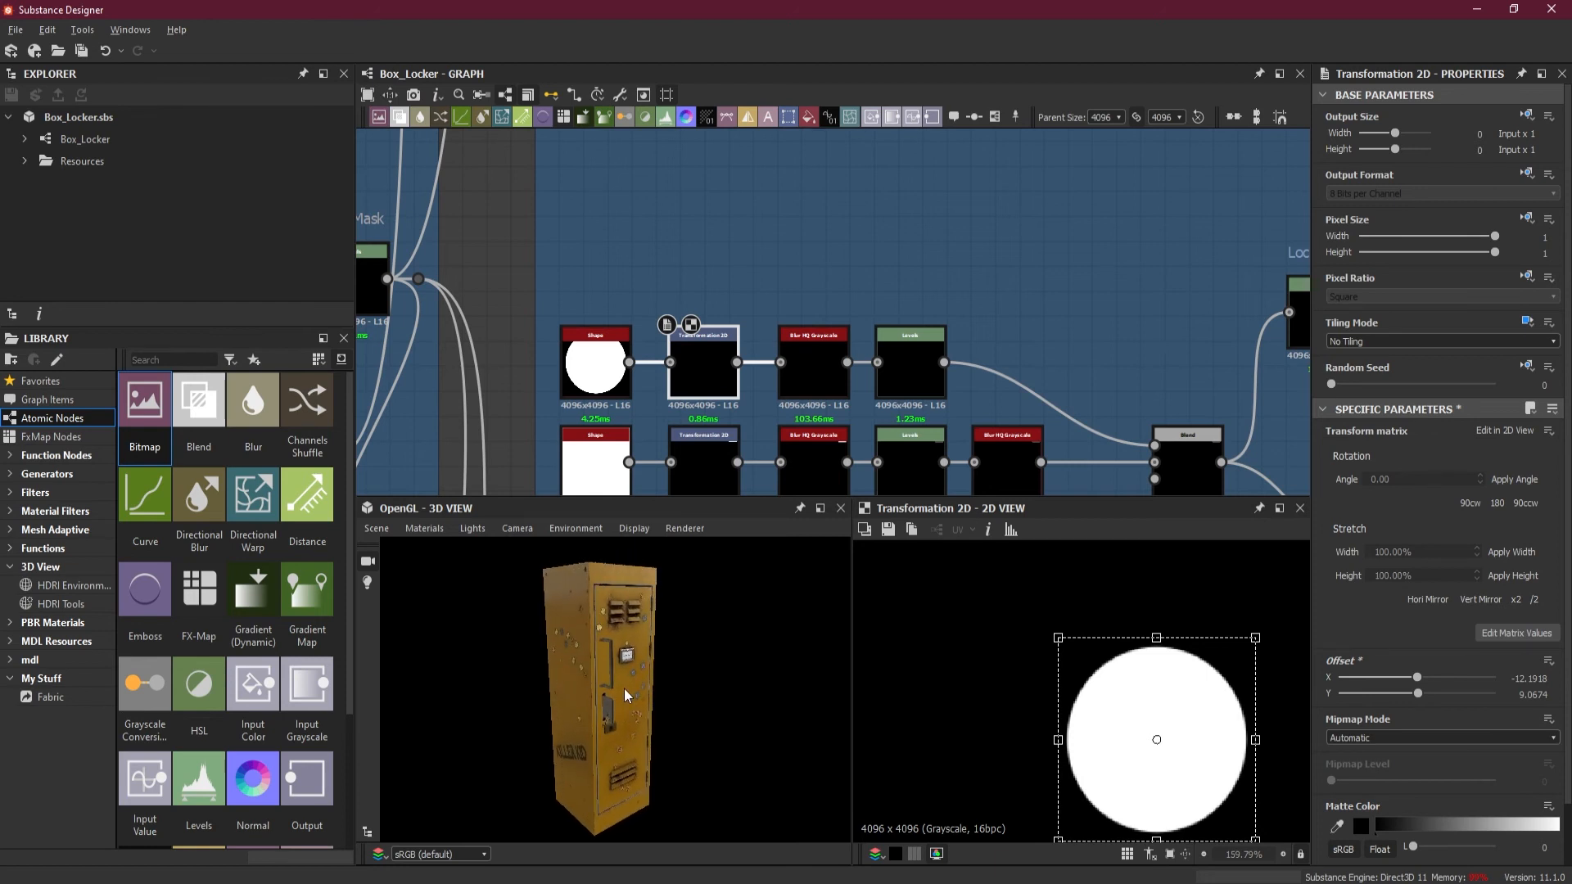
{"action": "scroll", "coordinate": [615, 731], "scroll_direction": "up", "scroll_amount": 5}
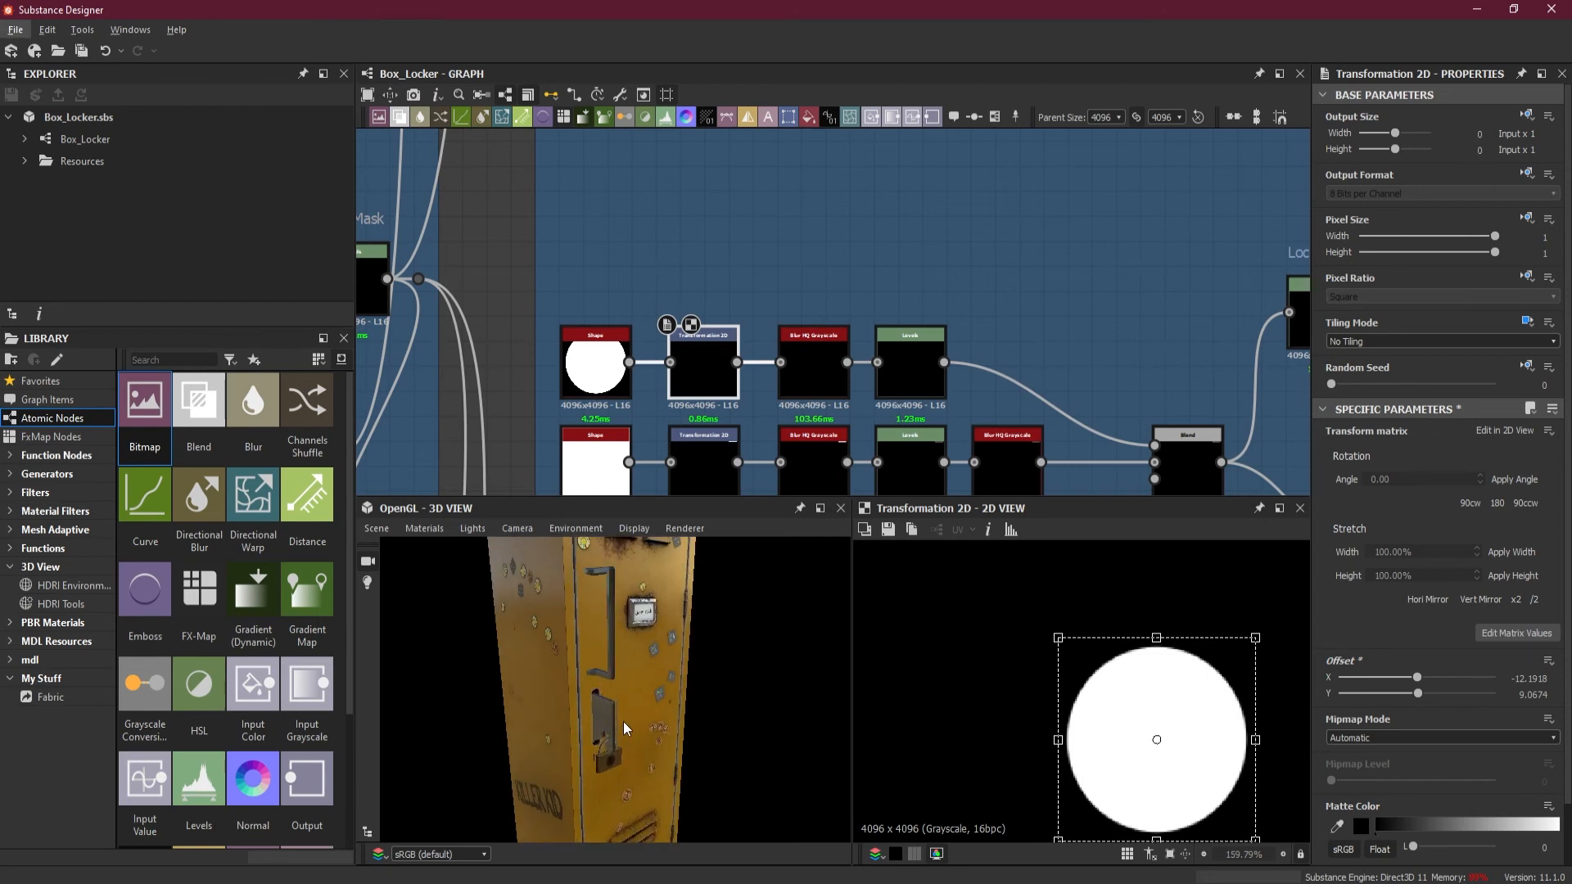
{"action": "scroll", "coordinate": [618, 729], "scroll_direction": "down", "scroll_amount": 5}
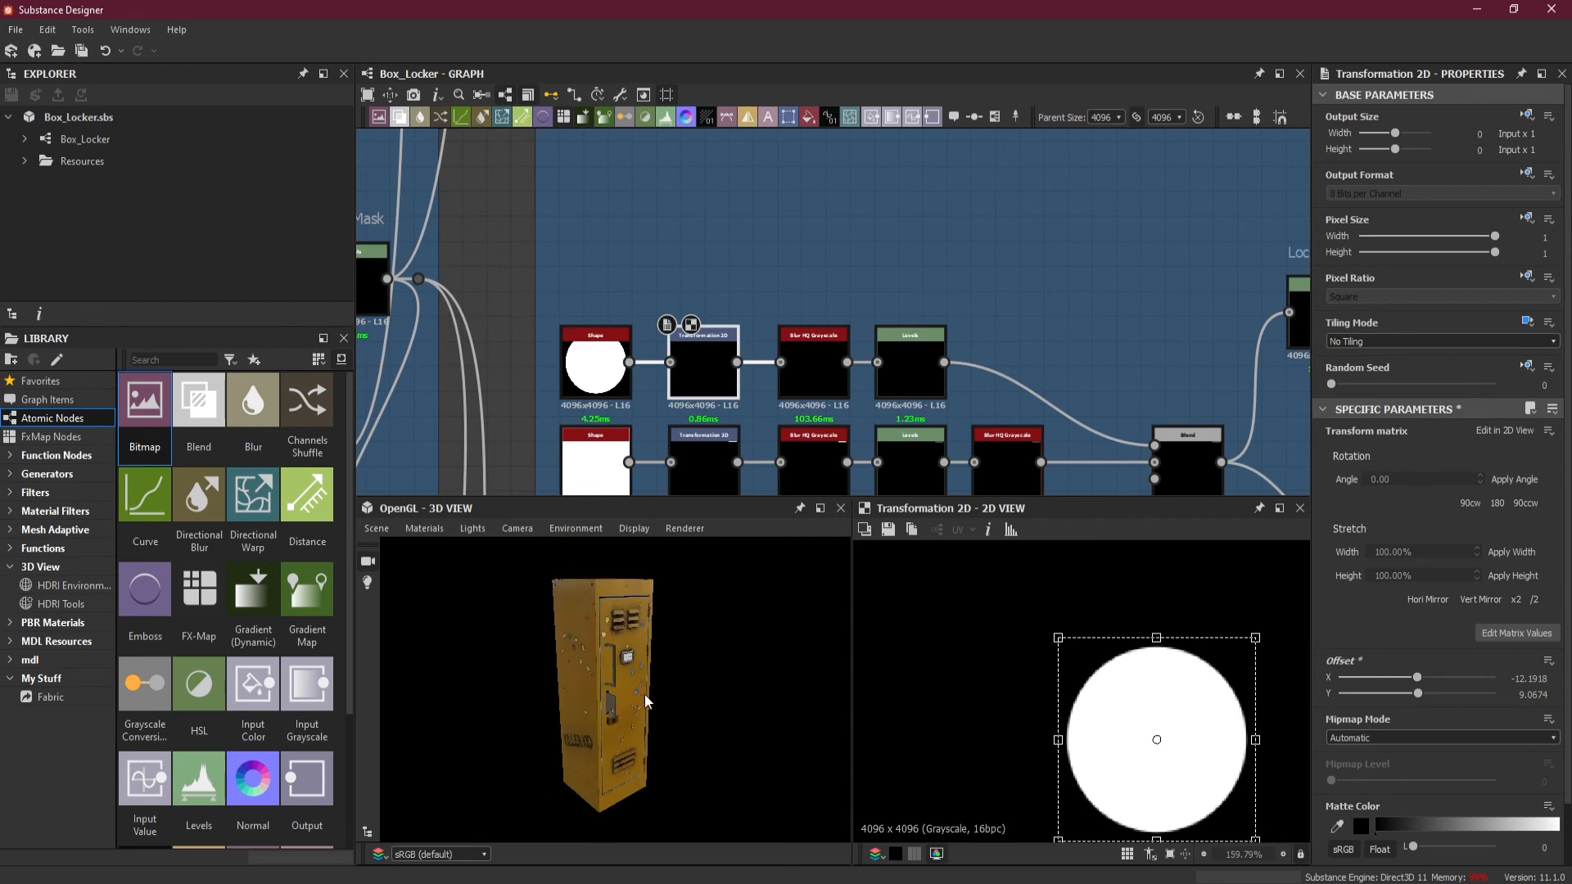
{"action": "scroll", "coordinate": [646, 699], "scroll_direction": "up", "scroll_amount": 2}
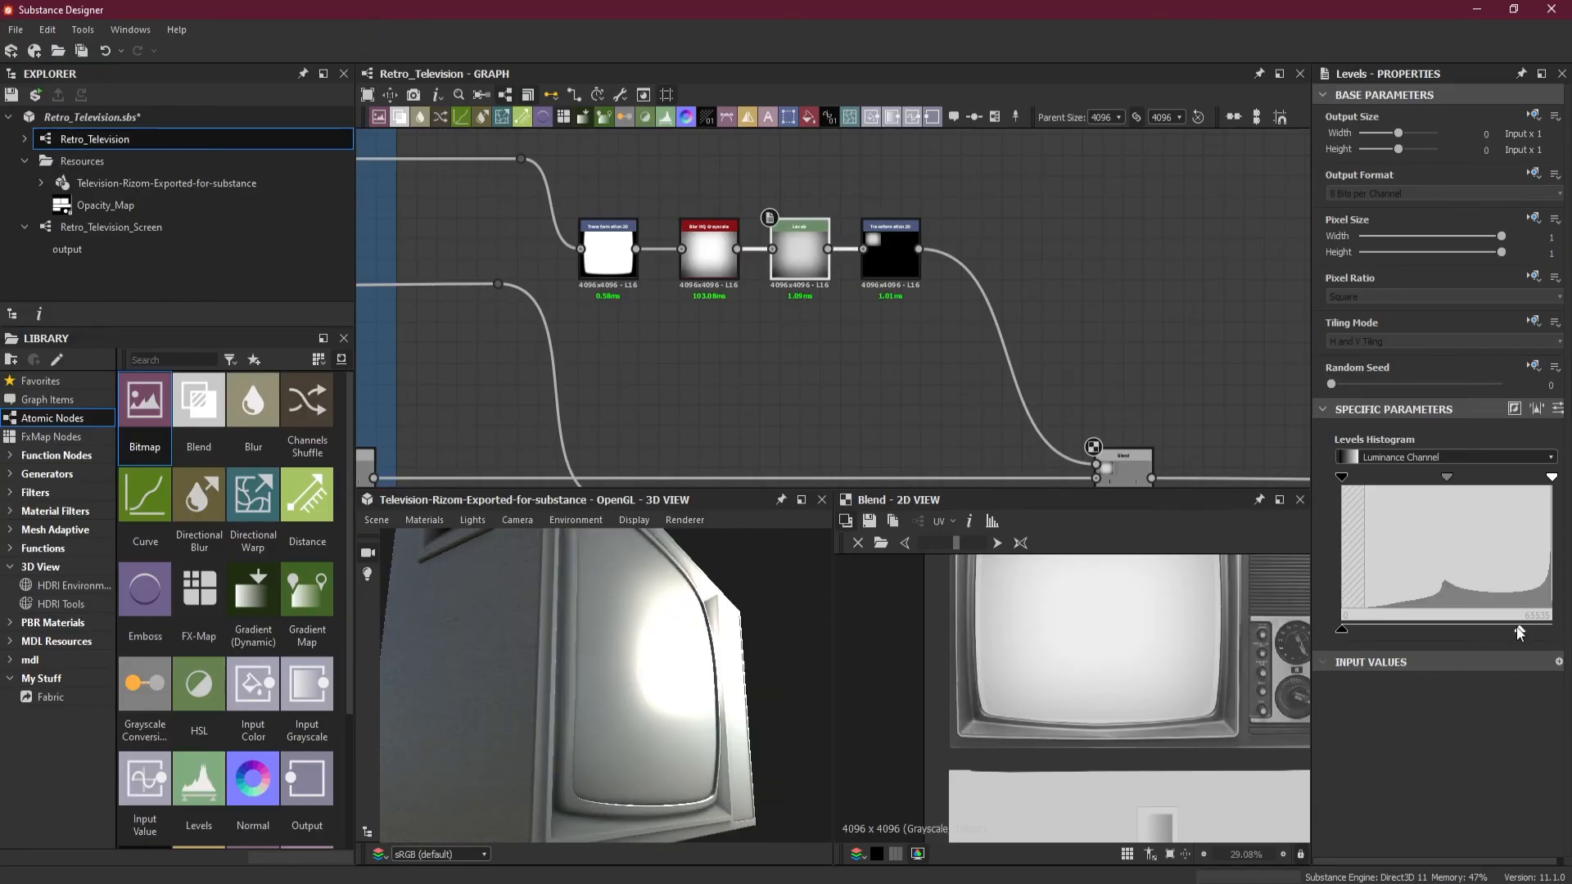
- Lower the output white level of the television screen's Levels node in the Retro_Television graph
{"action": "left_click_drag", "start_coordinate": [1518, 632], "coordinate": [1460, 631]}
- Duplicate a node in the television graph, place the copy and preview it together with the 3D model
{"action": "left_click", "coordinate": [558, 278]}
{"action": "key", "text": "ctrl+c"}
{"action": "scroll", "coordinate": [565, 320], "scroll_direction": "down", "scroll_amount": 2}
{"action": "key", "text": "ctrl+v"}
{"action": "left_click_drag", "start_coordinate": [846, 317], "coordinate": [1105, 416]}
{"action": "scroll", "coordinate": [1086, 384], "scroll_direction": "up", "scroll_amount": 1}
{"action": "double_click", "coordinate": [1107, 429]}
{"action": "left_click", "coordinate": [1148, 424]}
{"action": "double_click", "coordinate": [1150, 429]}
{"action": "left_click_drag", "start_coordinate": [608, 573], "coordinate": [581, 612]}
{"action": "scroll", "coordinate": [581, 612], "scroll_direction": "up", "scroll_amount": 2}
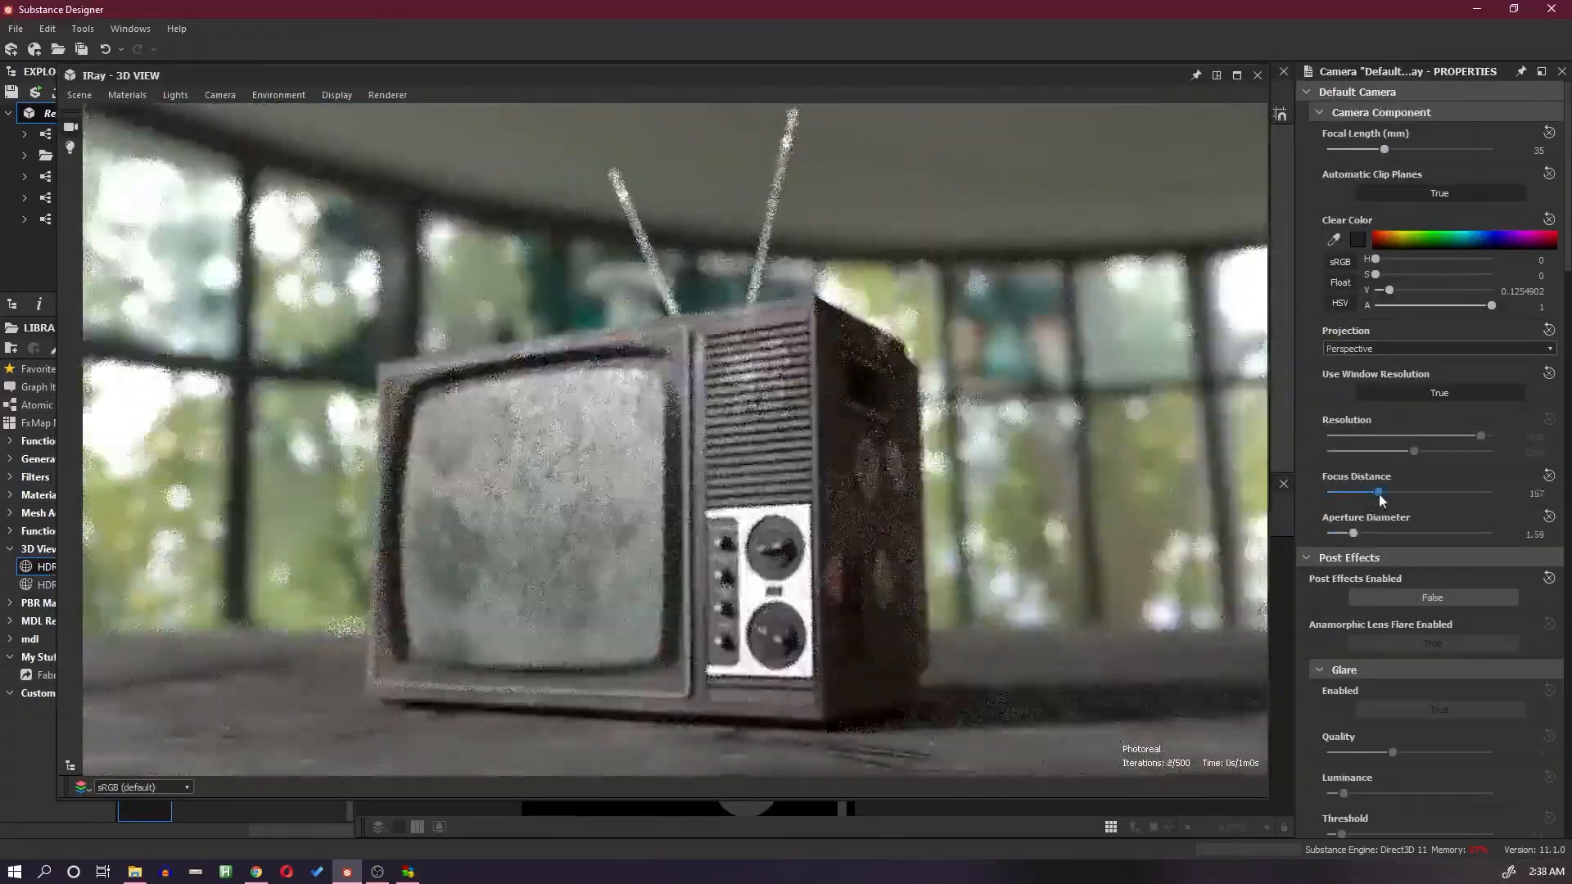
- Adjust the Iray camera's depth of field on the television to focus distance about 225 and aperture diameter about 5.17
{"action": "left_click_drag", "start_coordinate": [1342, 533], "coordinate": [1385, 534]}
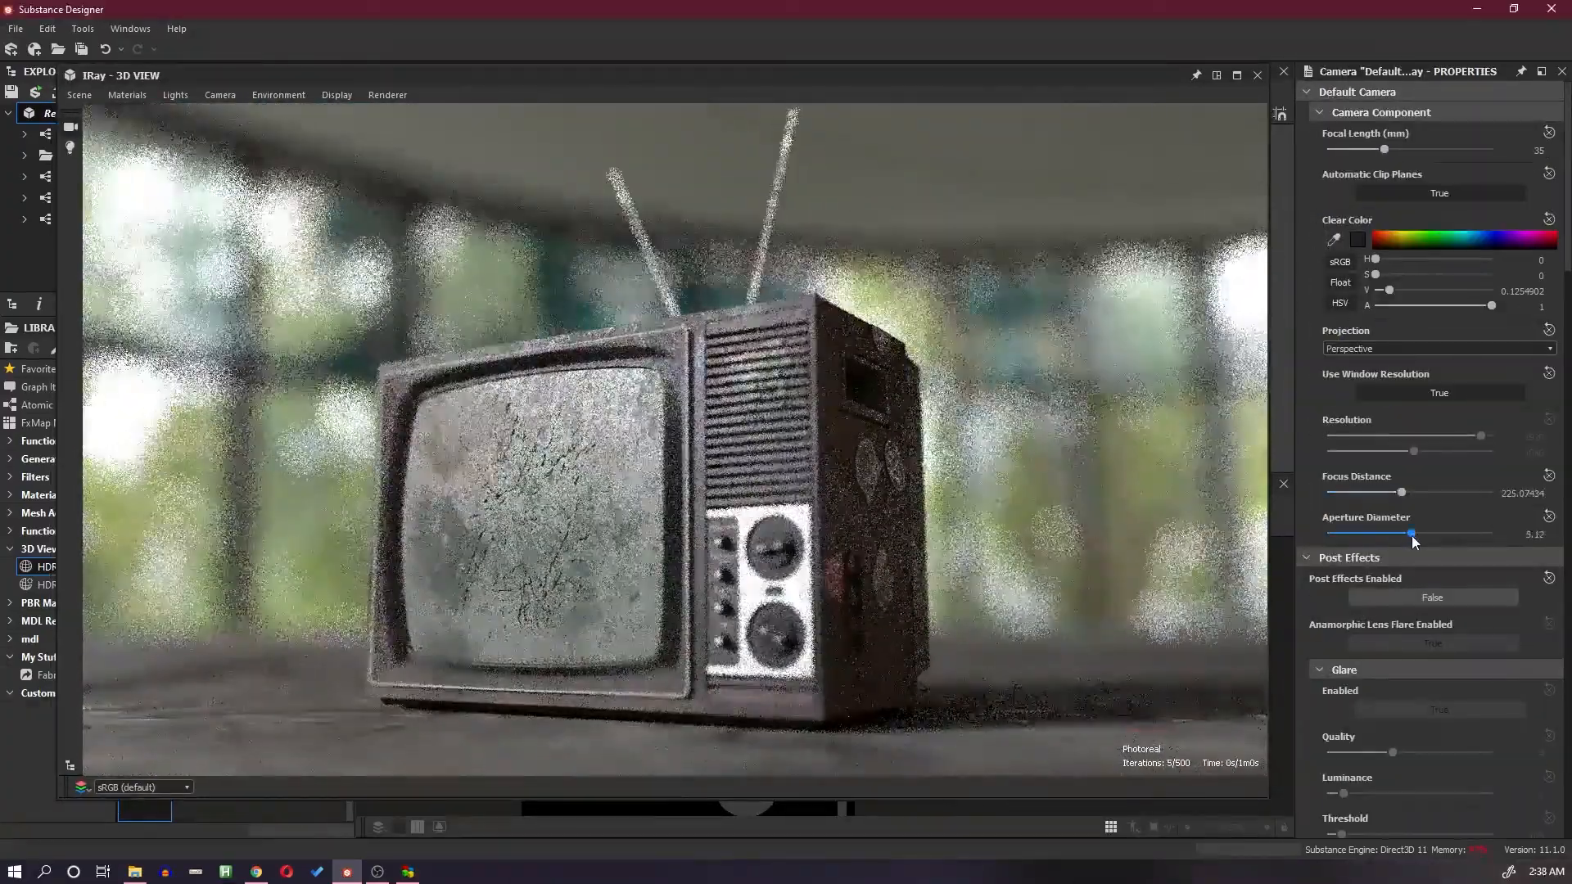